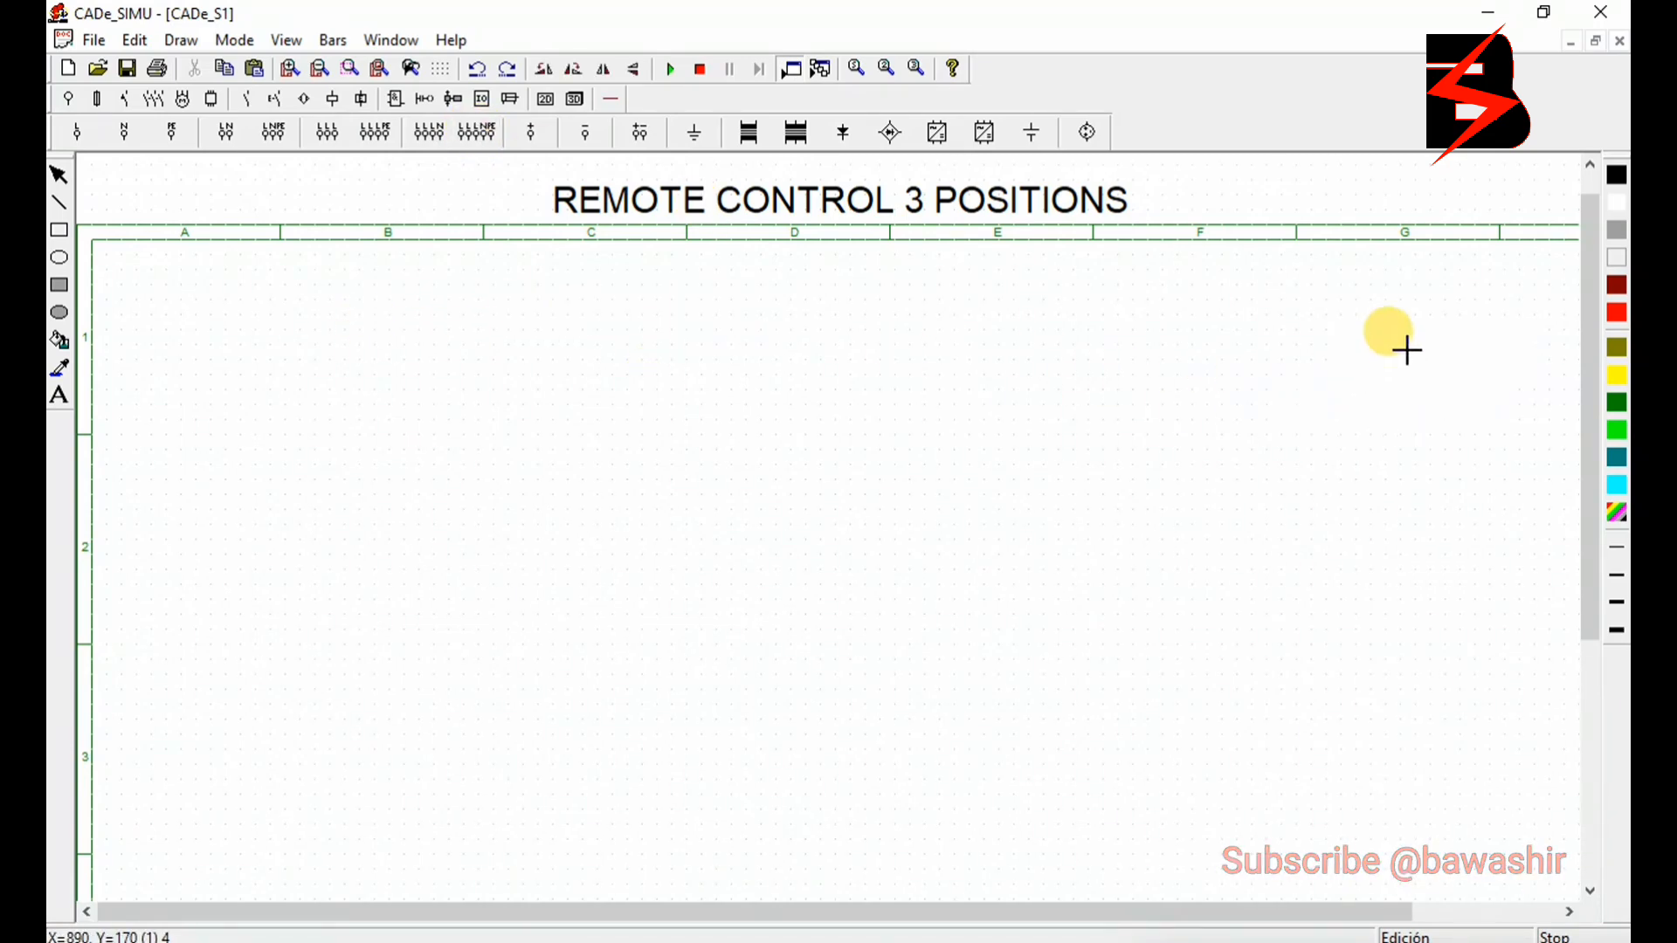
- Place the L1, L2, L3, N and PE supply at the sheet's upper right and run its five lines across to column A
click(1490, 270)
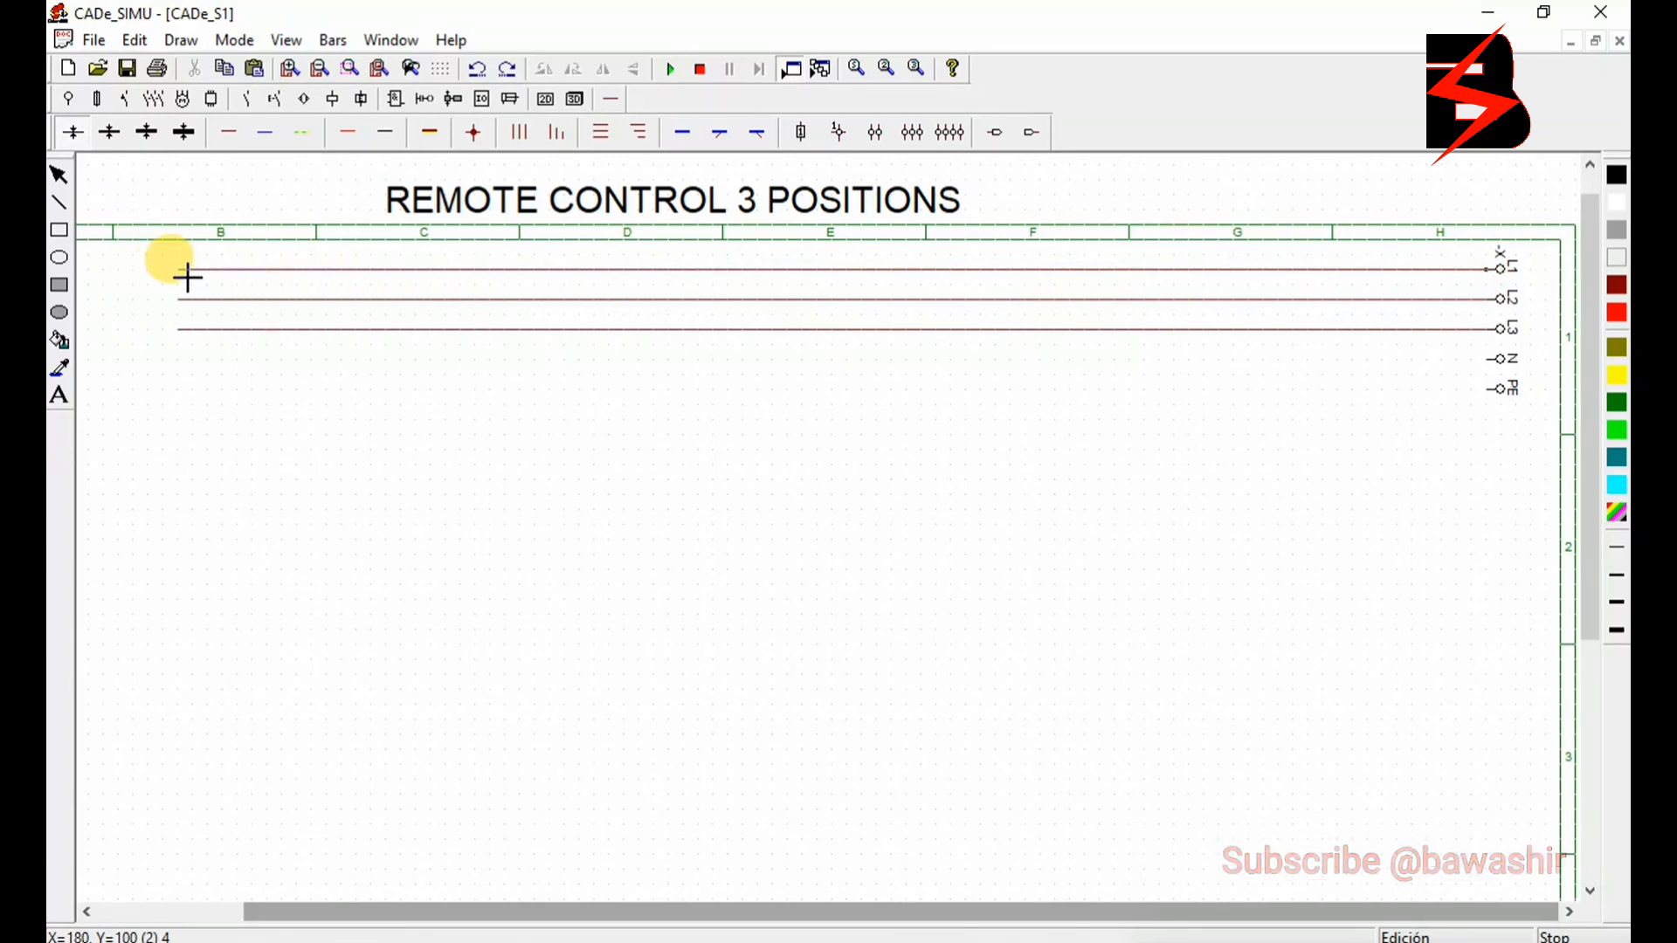
click(102, 273)
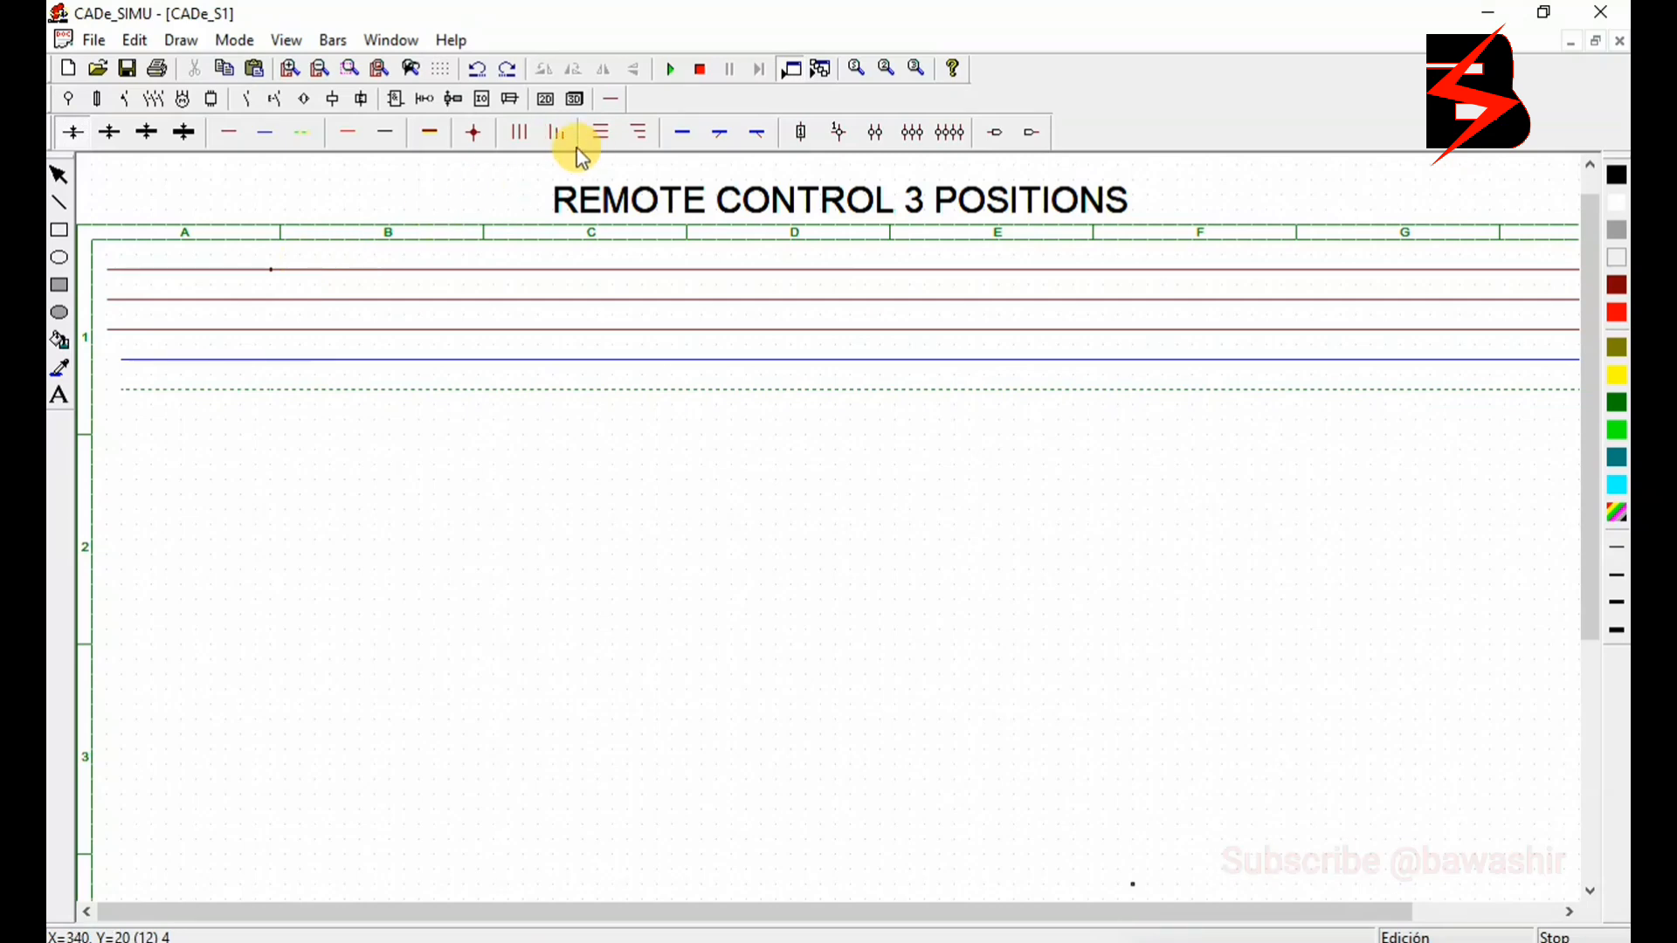
- Place a three-pole switch below the supply lines in column A and three-pole KM contactor contacts beneath it
click(158, 97)
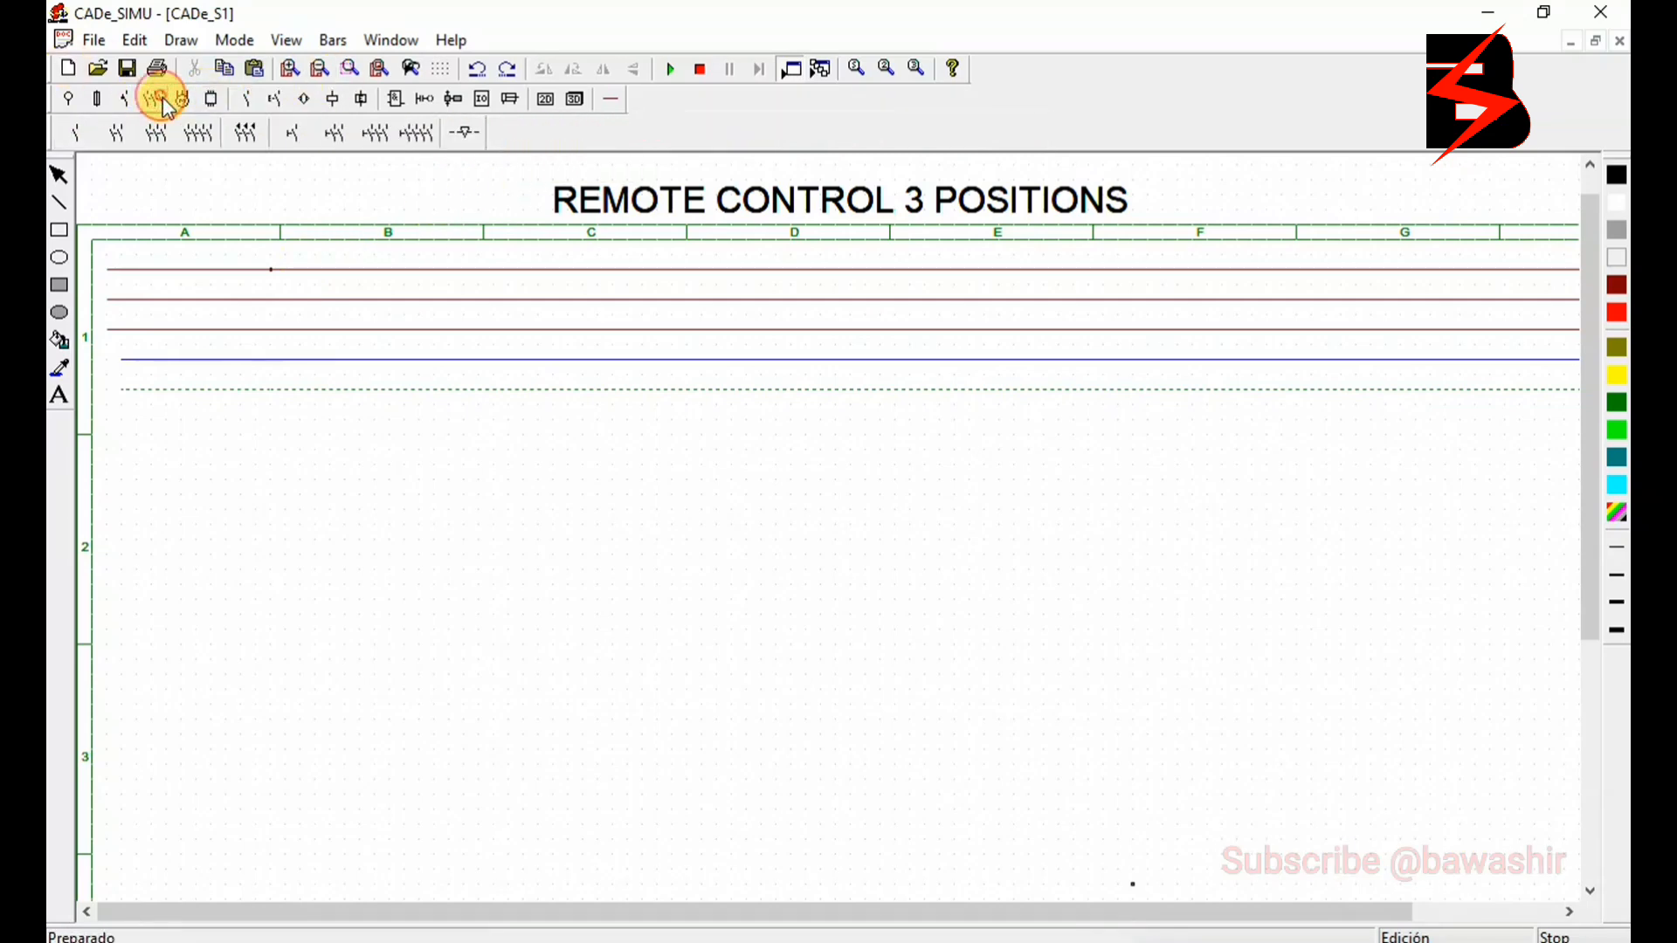
click(376, 134)
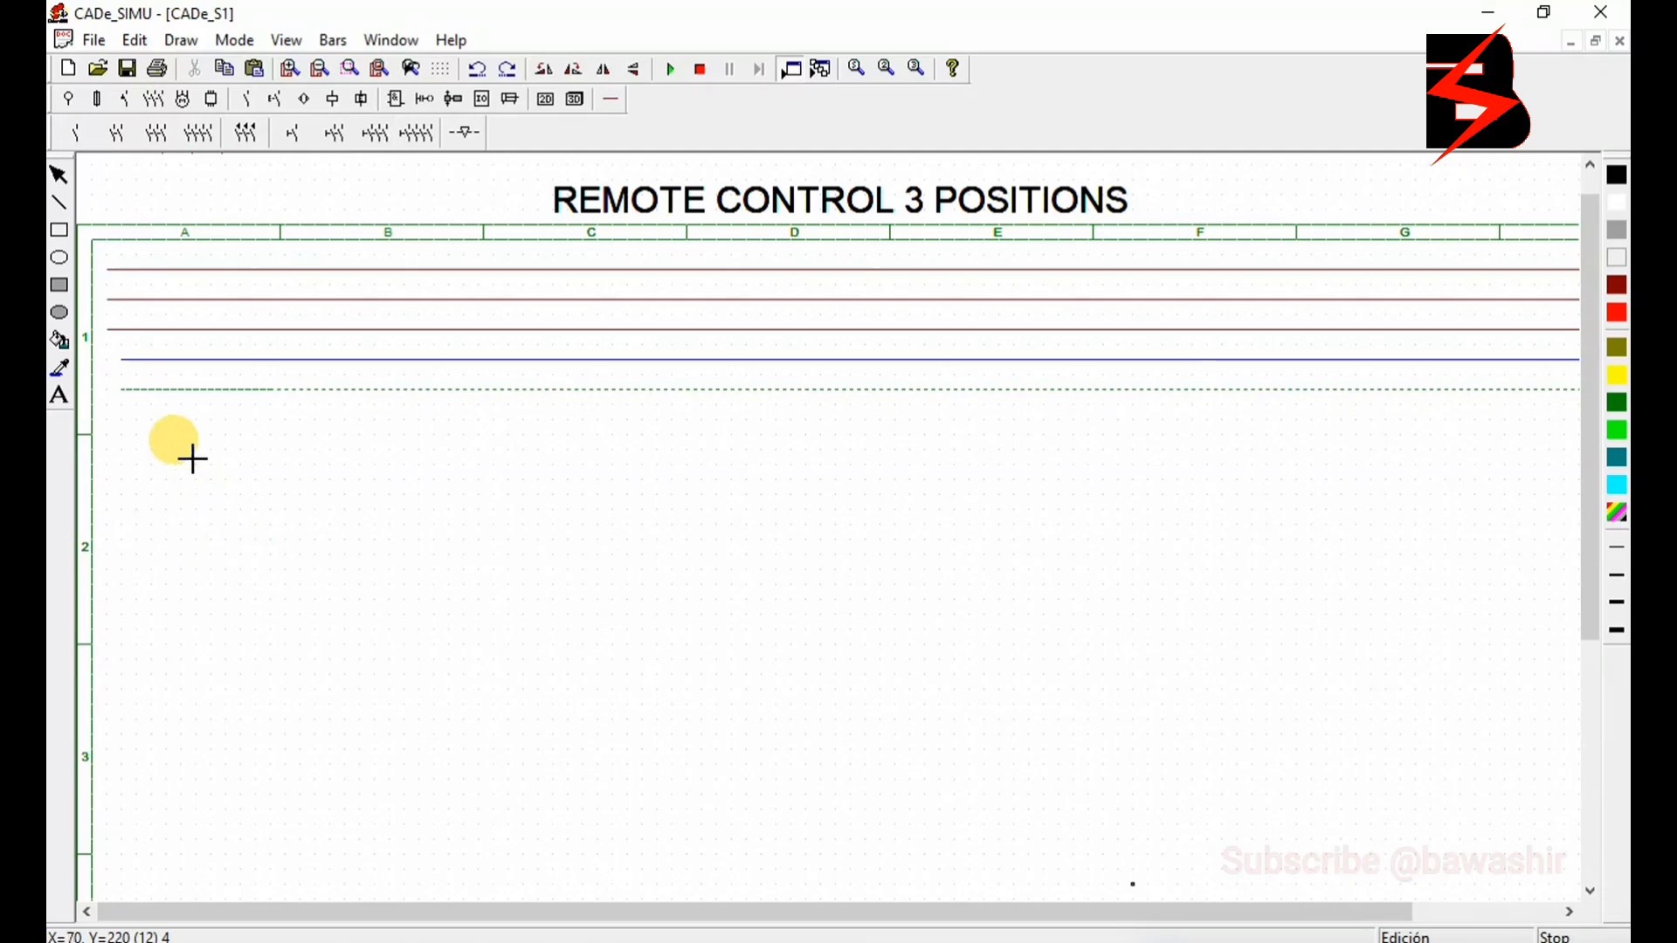
click(186, 424)
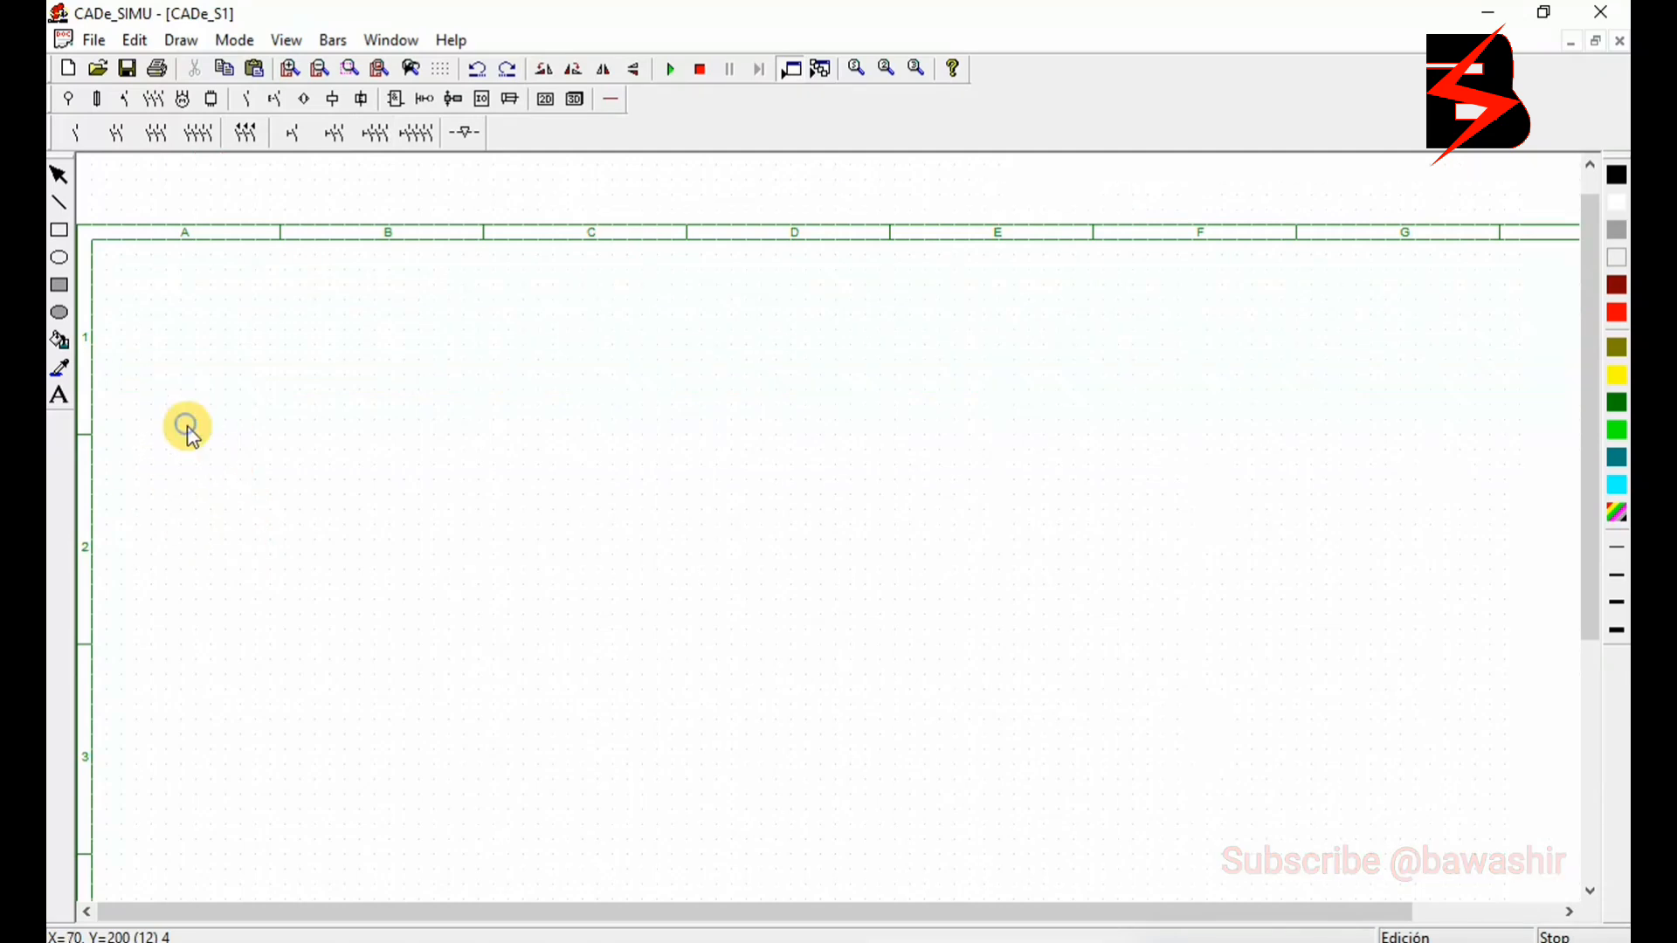
click(157, 135)
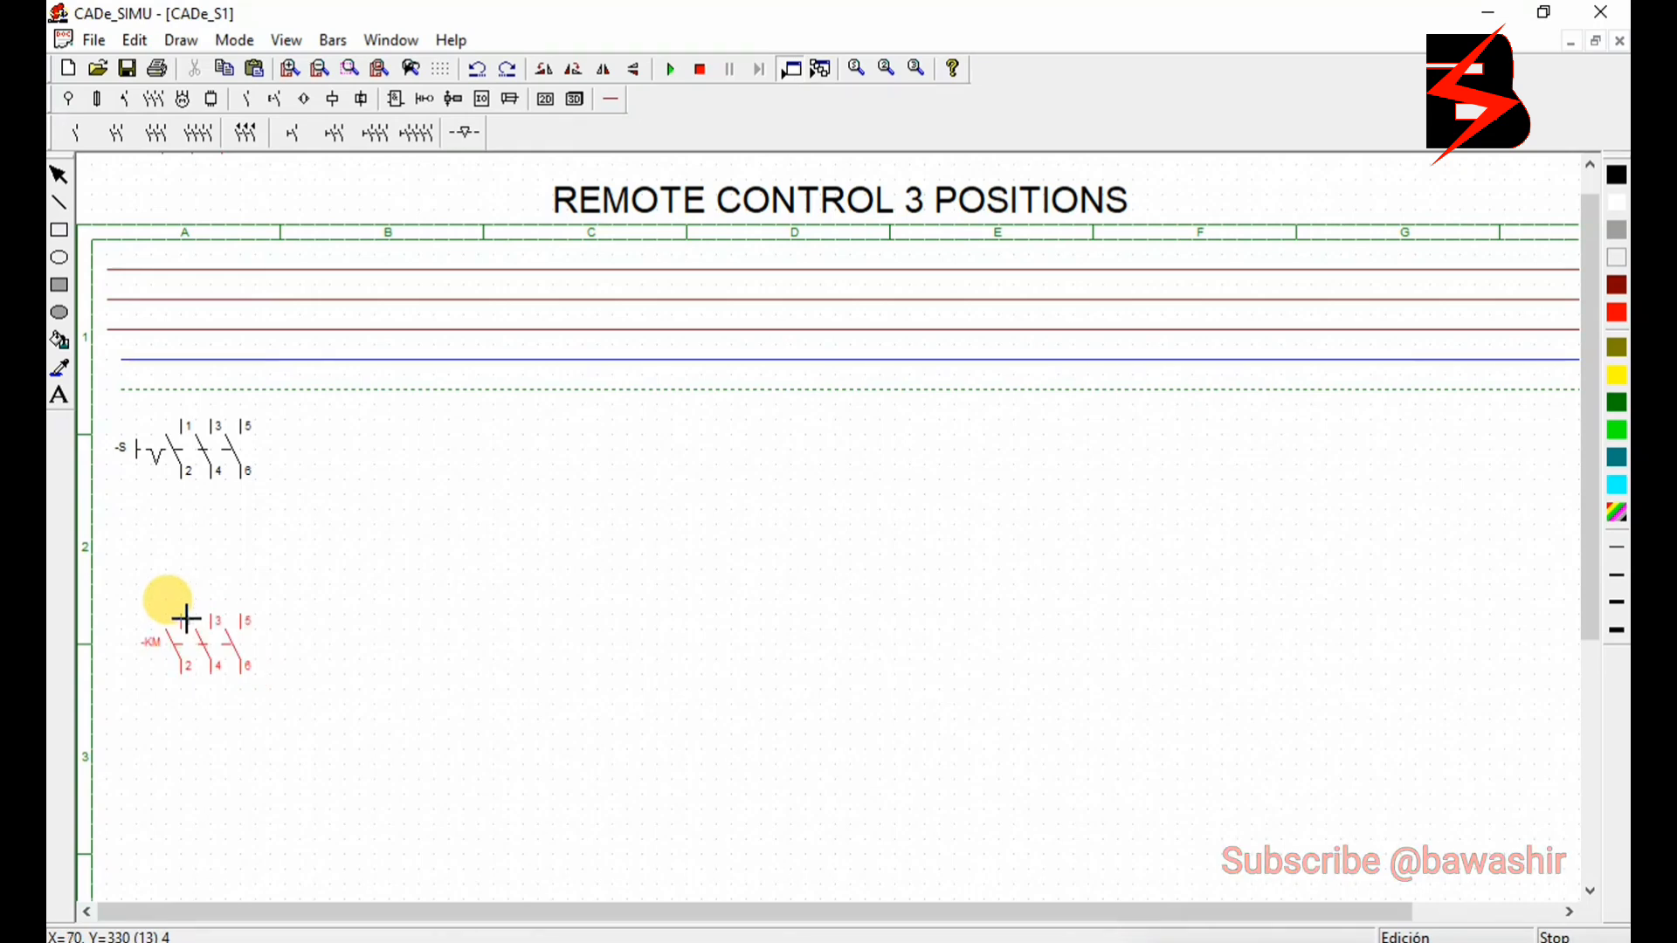
click(186, 619)
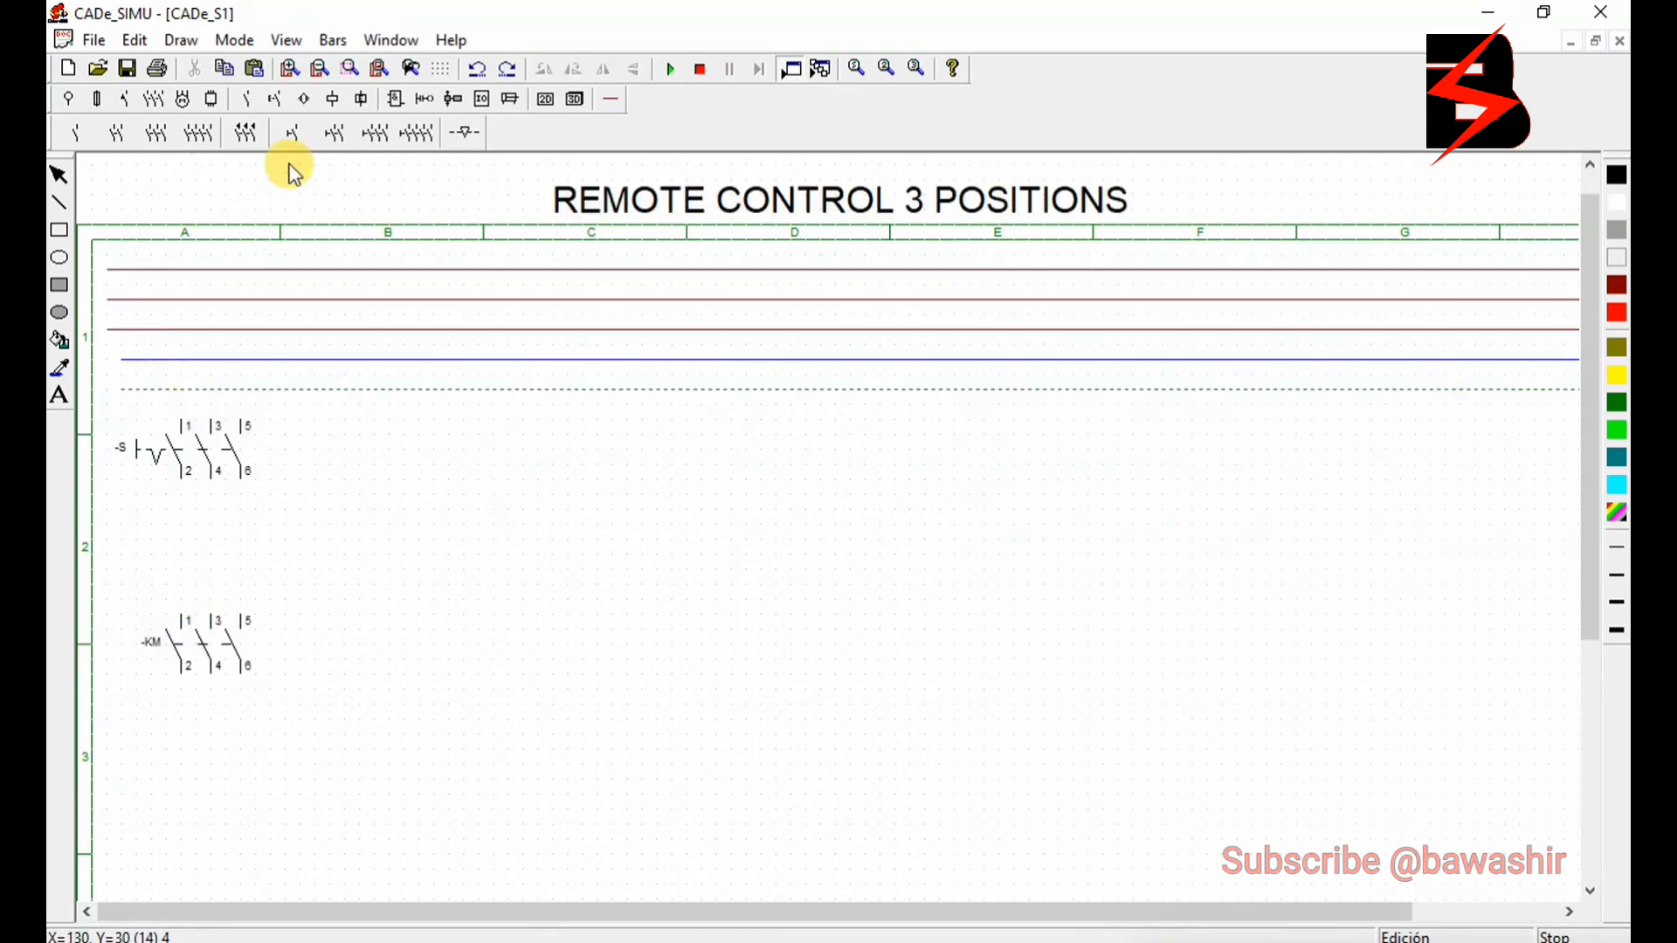
- Place a three-pole thermal overload relay below the three-pole KM contacts, aligned with their poles
click(246, 98)
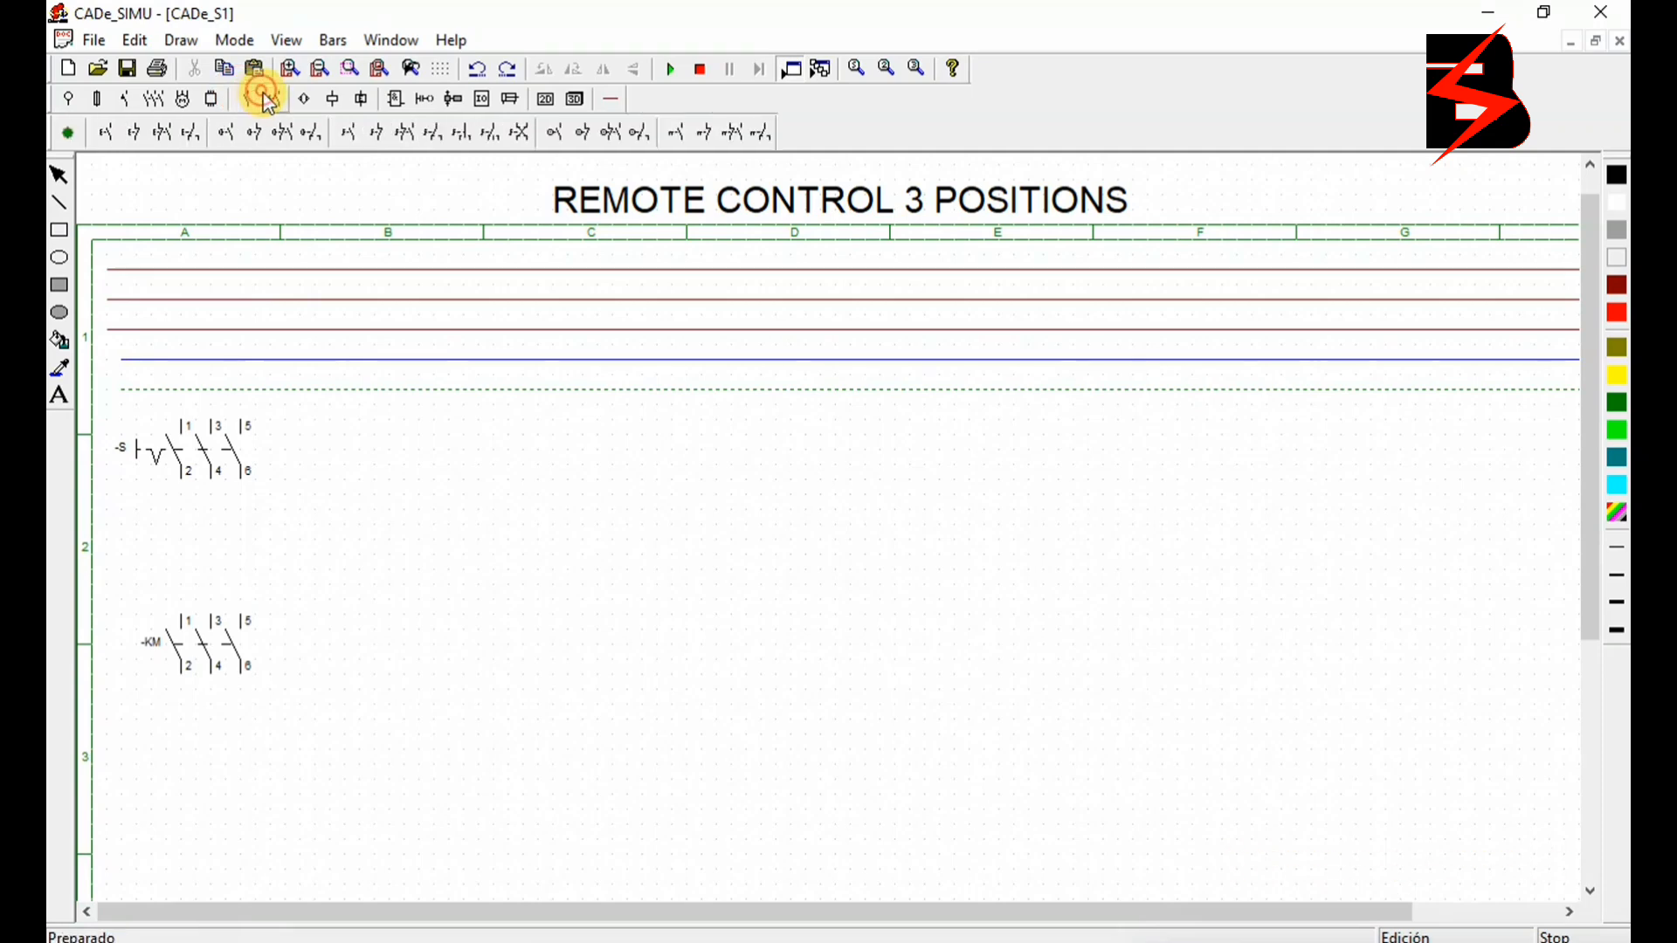
click(131, 100)
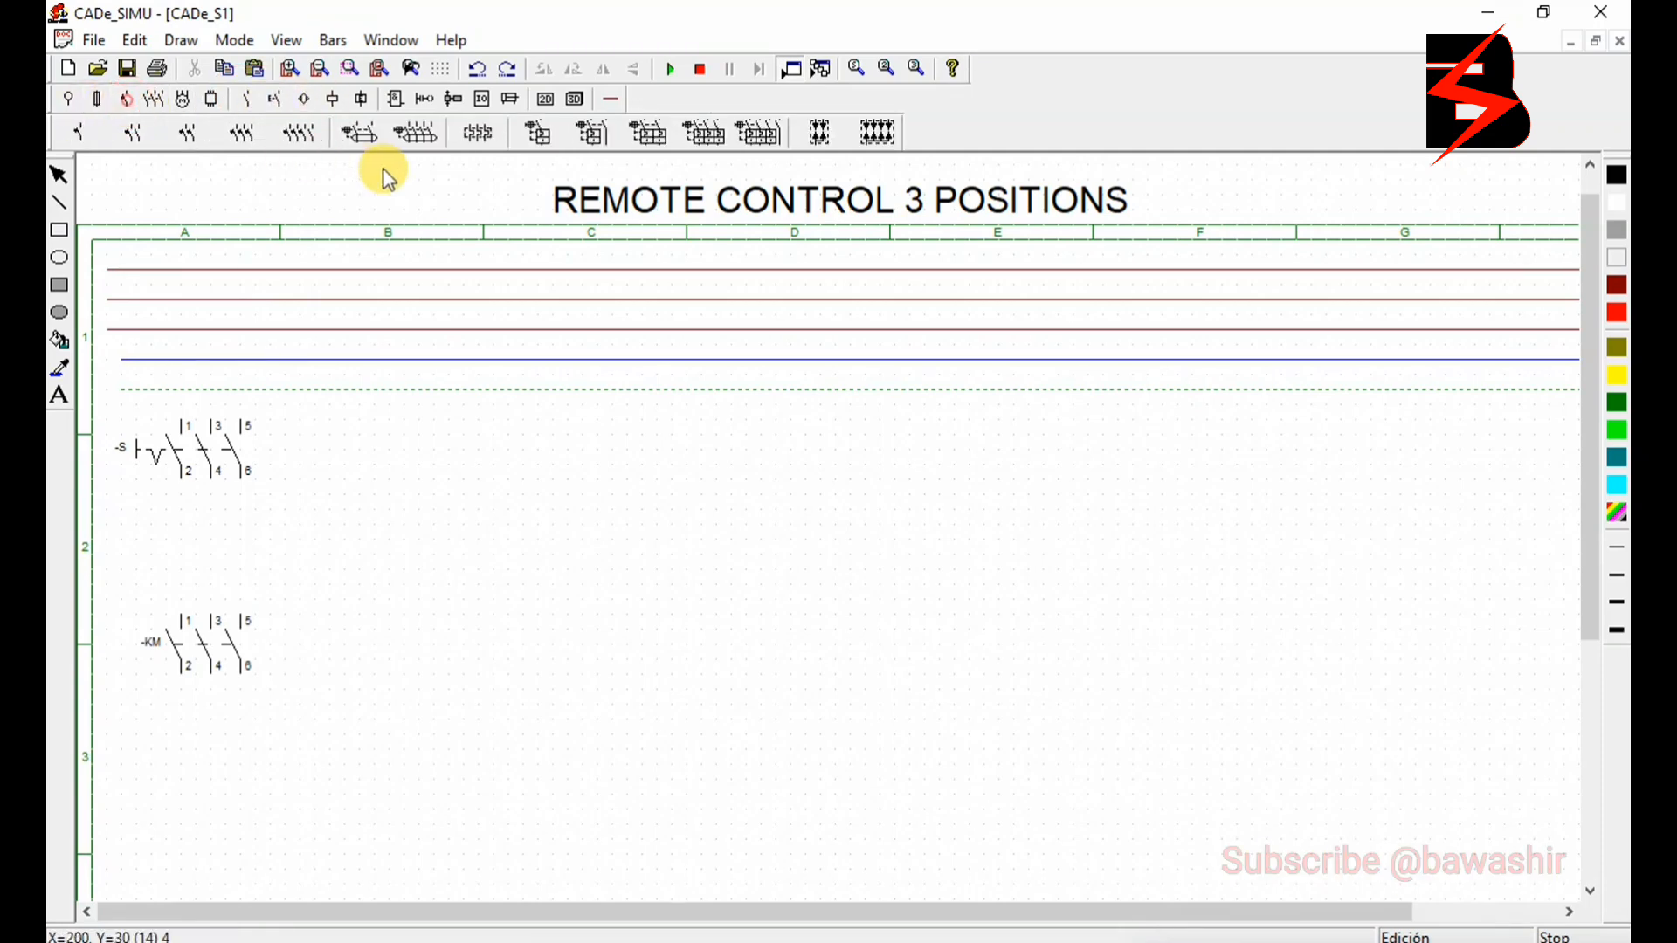
click(478, 132)
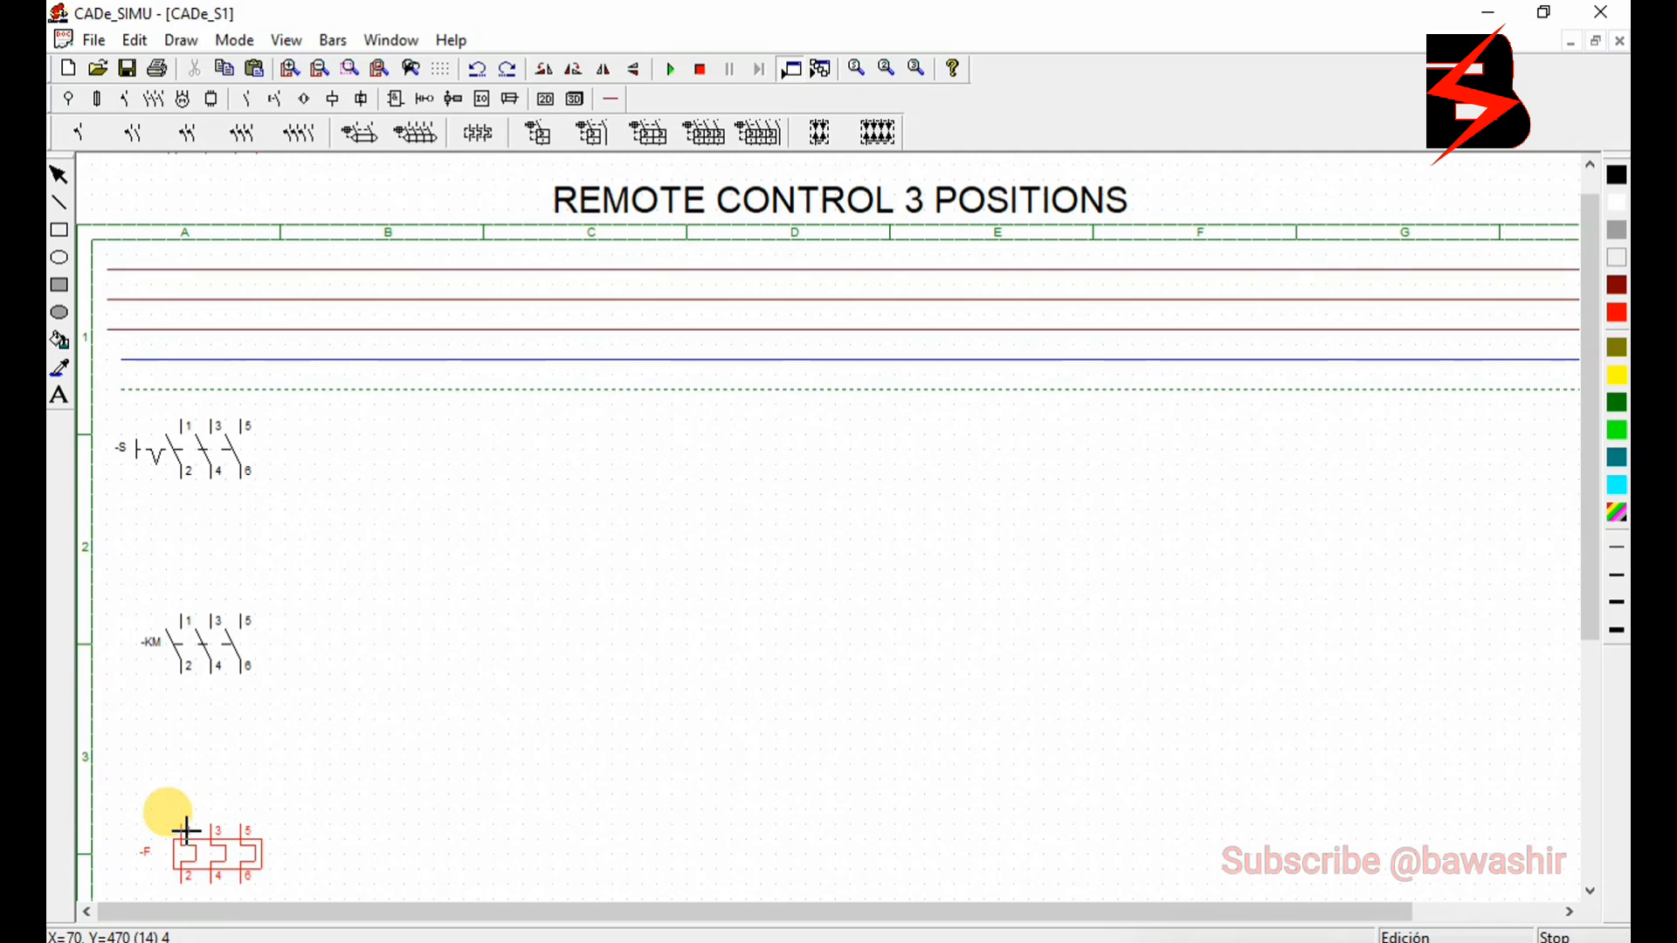
click(186, 832)
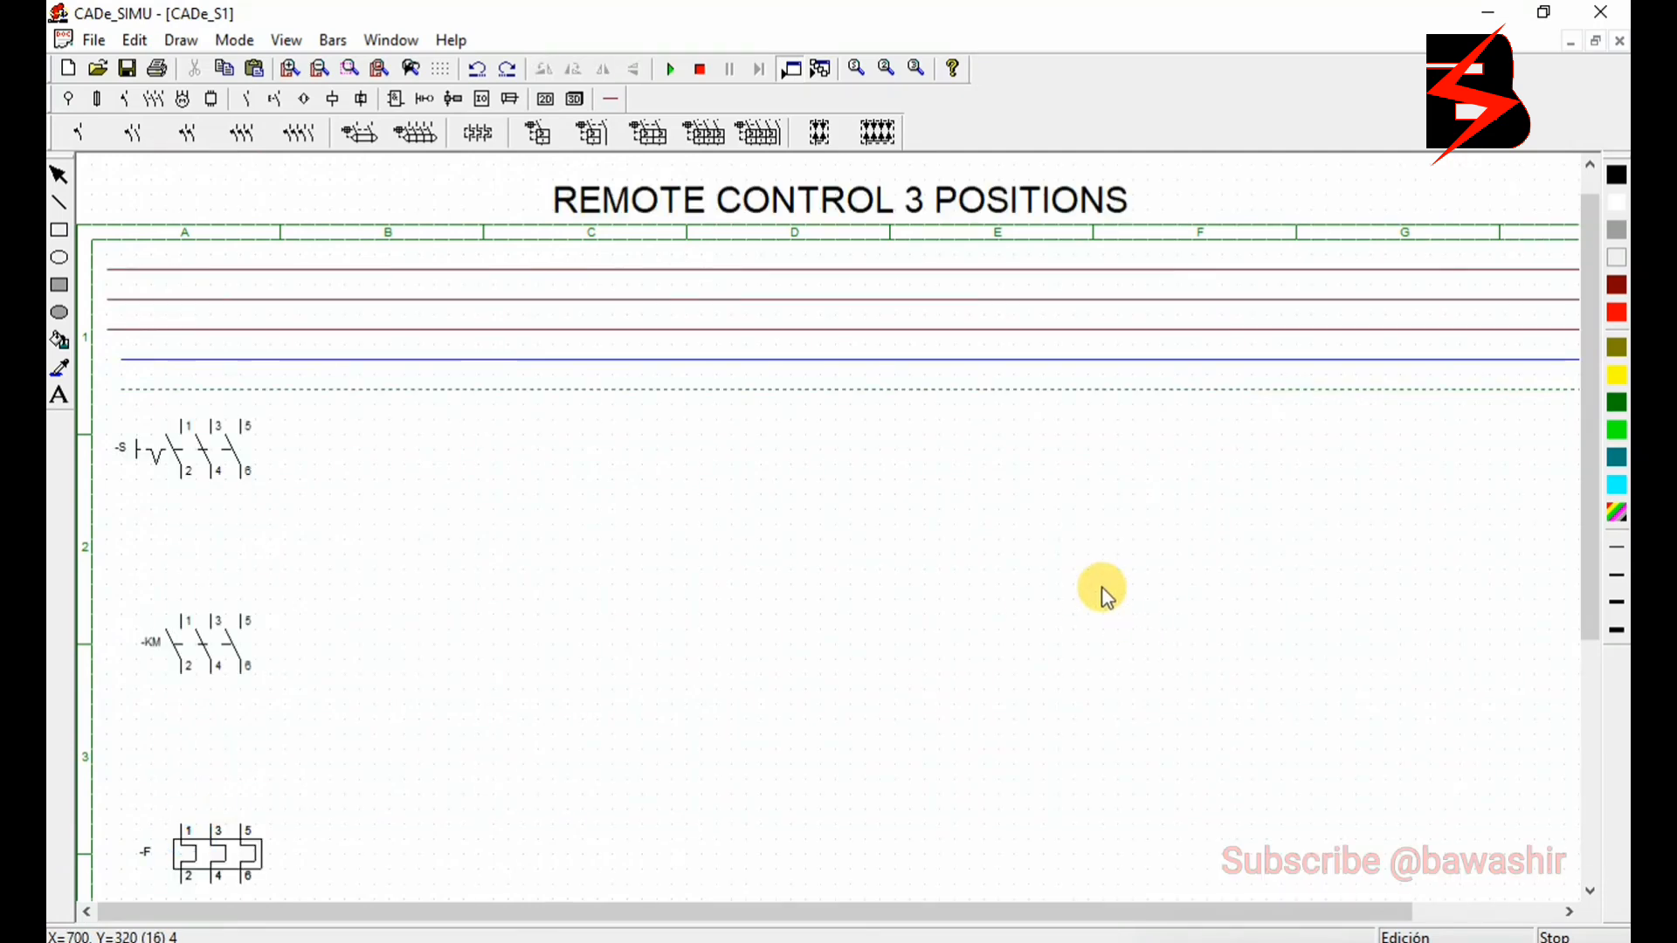
- Place a three-phase motor with a PE terminal below the thermal overload relay
drag(1598, 532, 1581, 740)
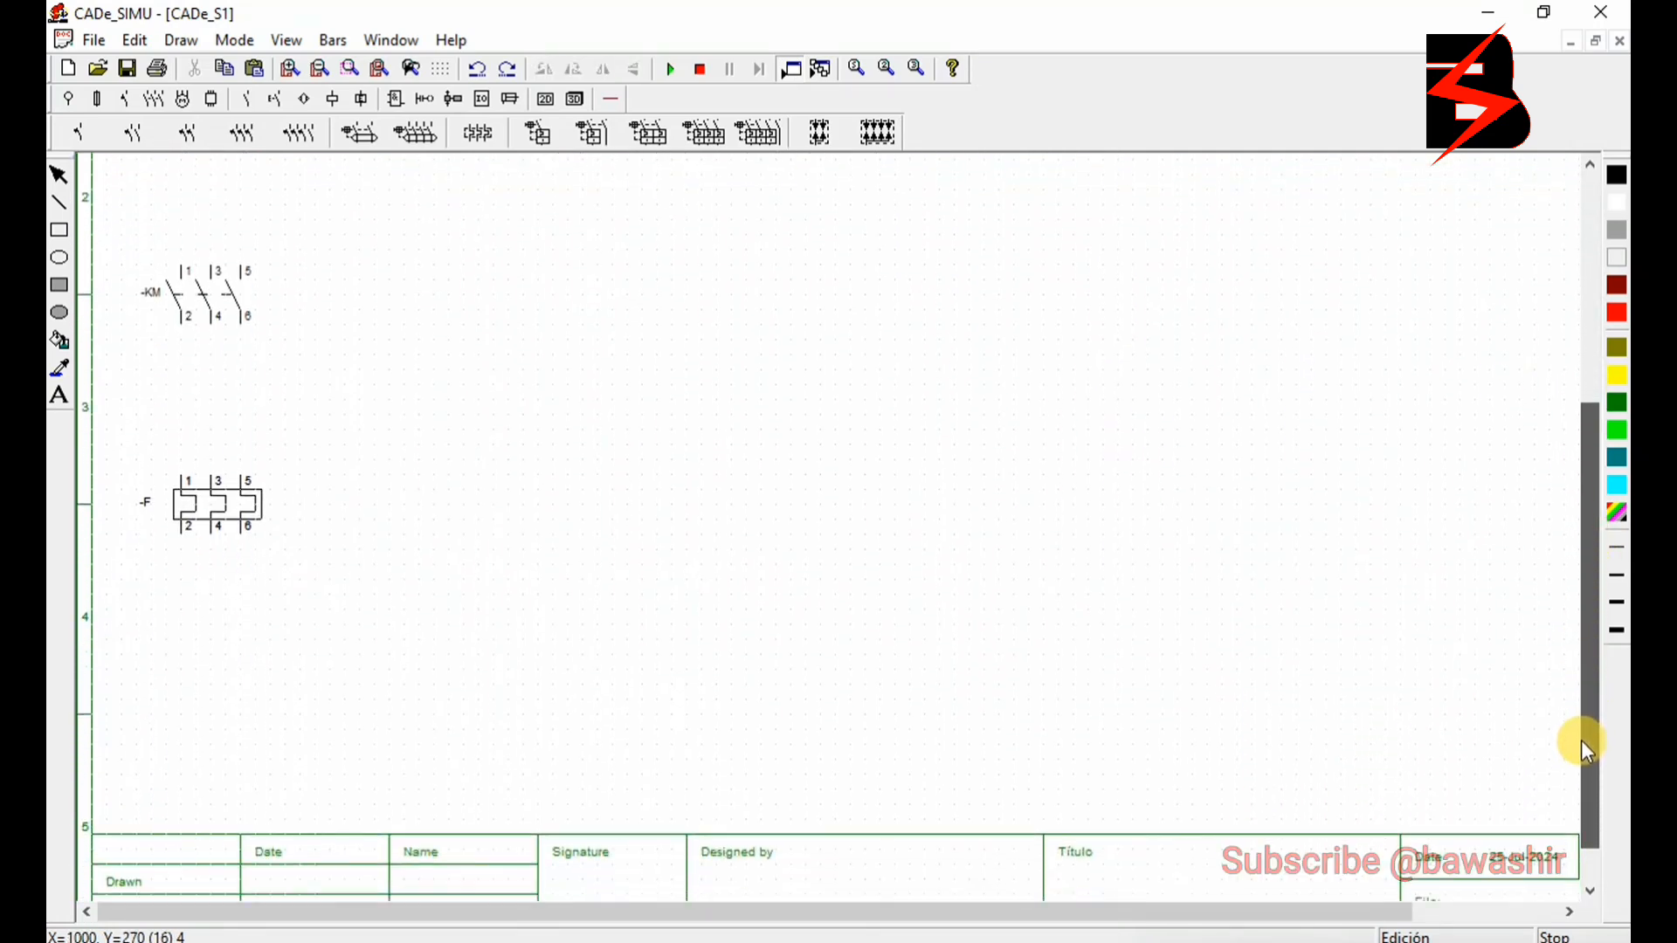
click(182, 98)
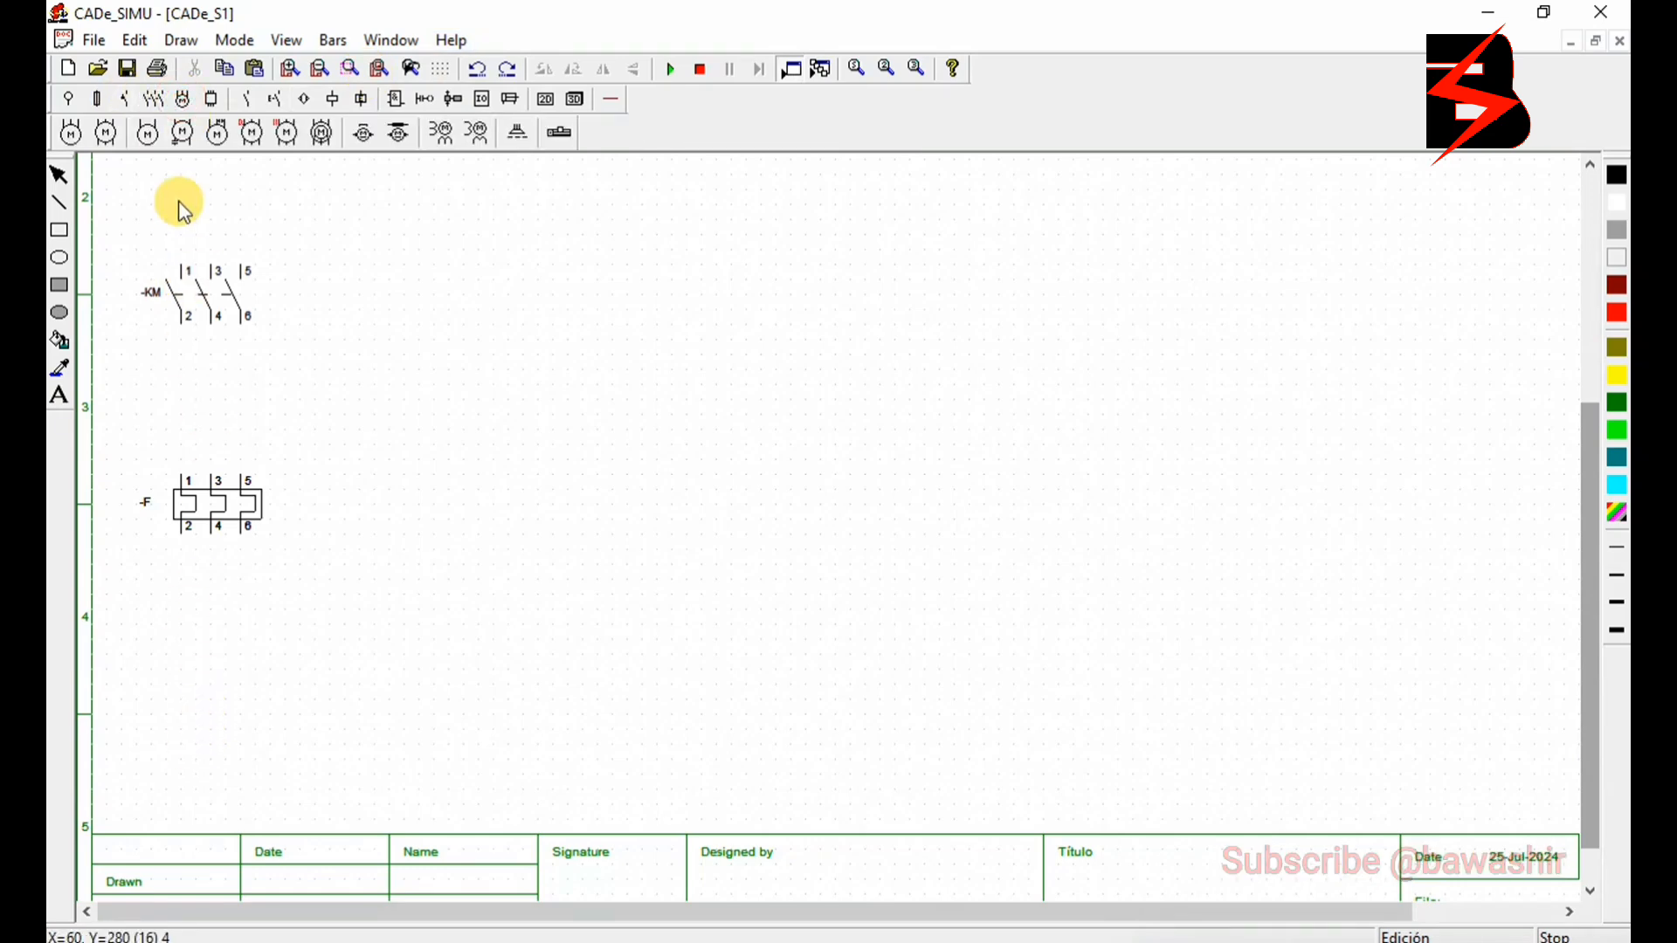
click(71, 133)
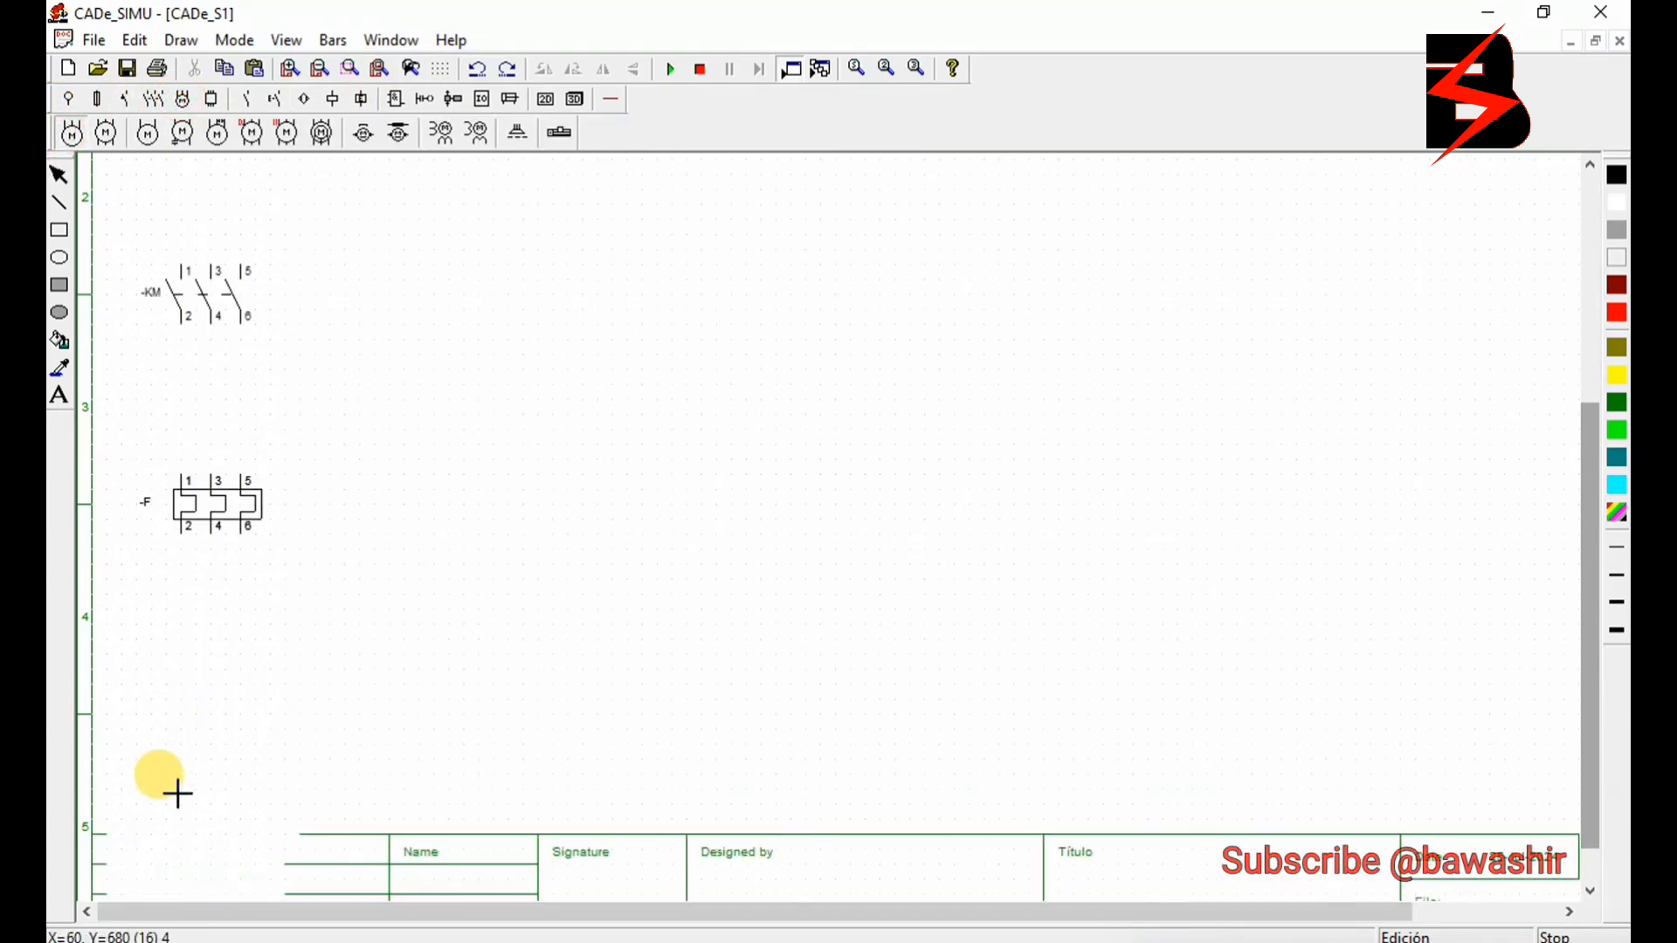
click(201, 722)
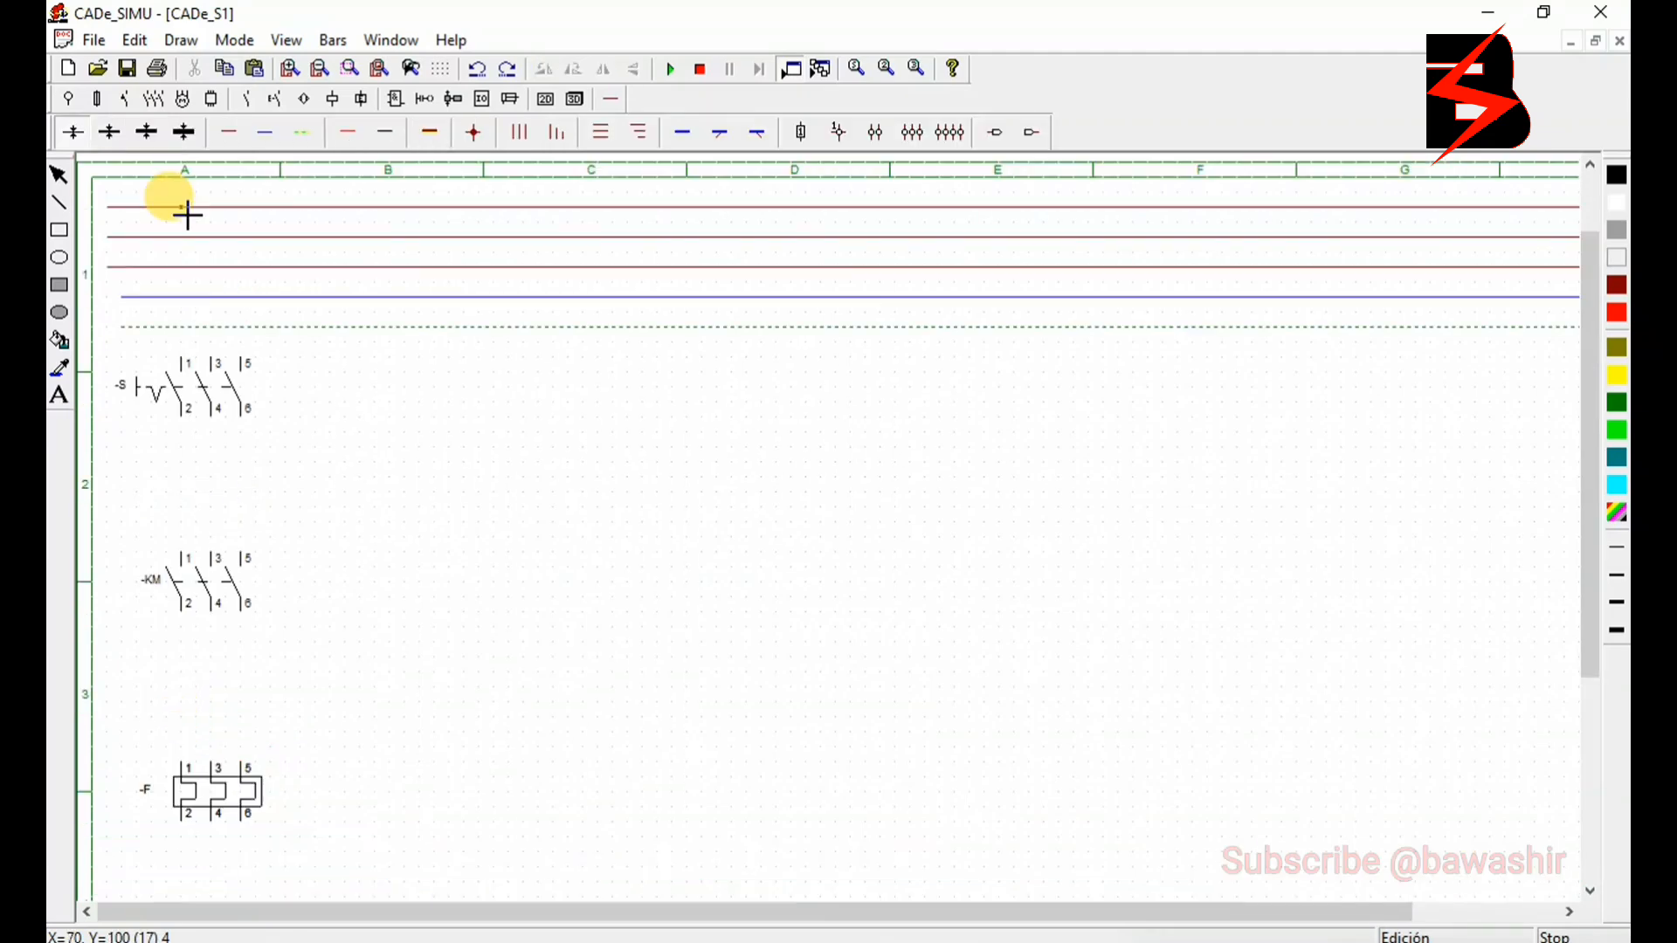
- Wire the three phases from the supply lines through the switch, KM contacts and overload relay to motor terminals U1, V1 and W1
drag(187, 214, 190, 358)
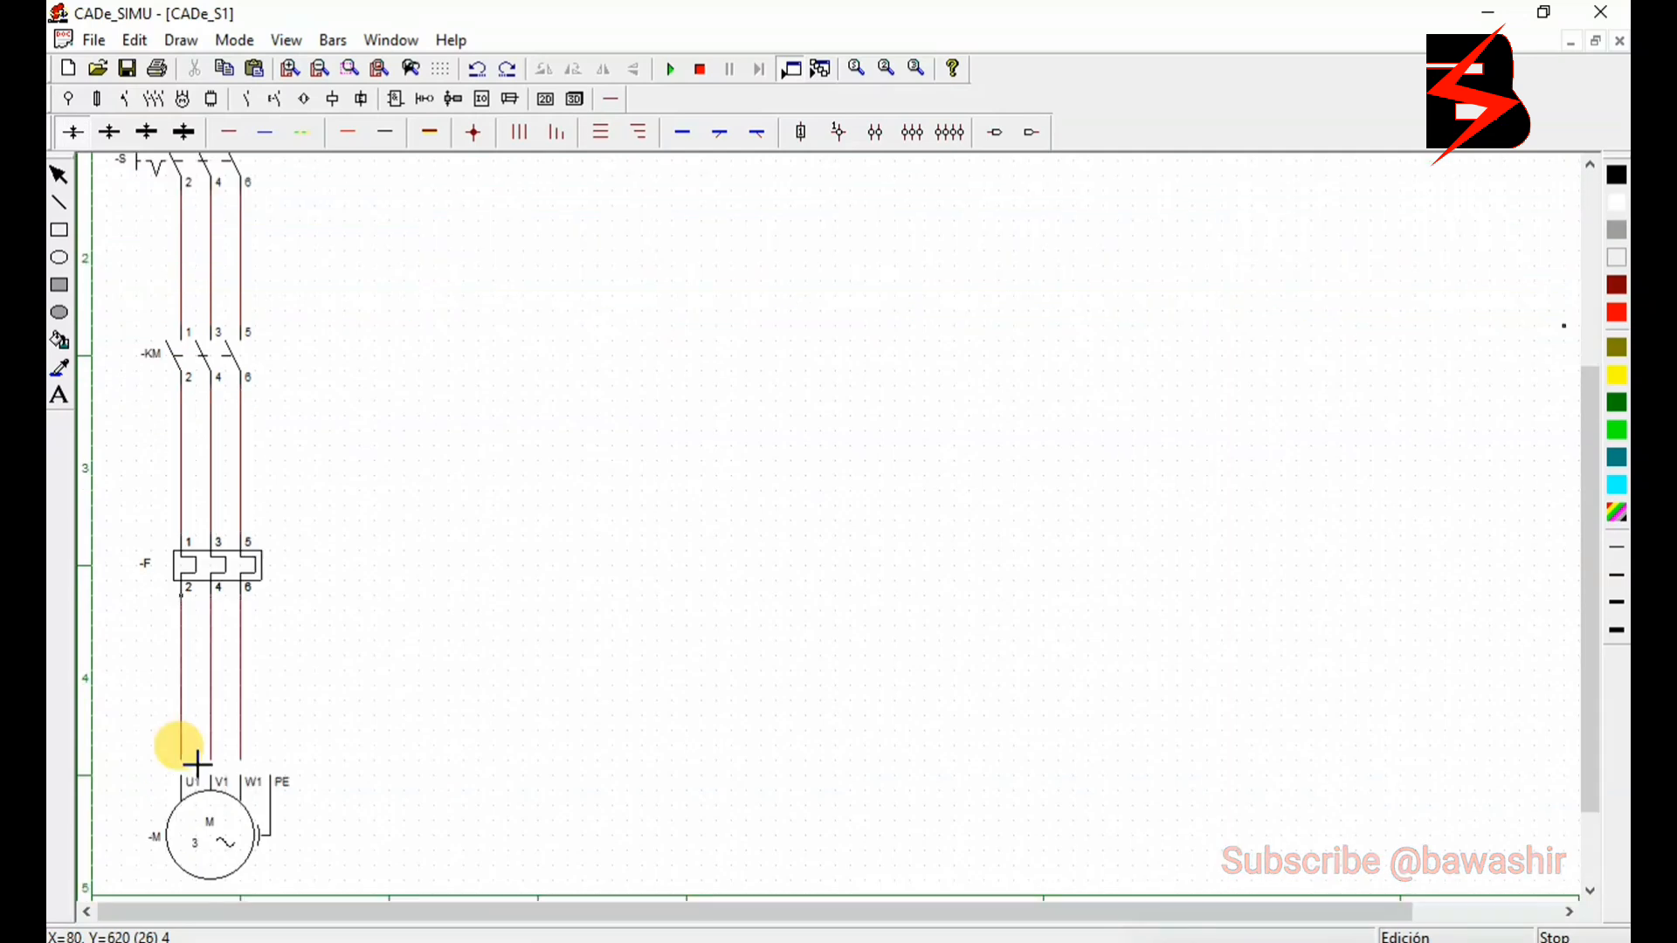
drag(180, 755, 183, 767)
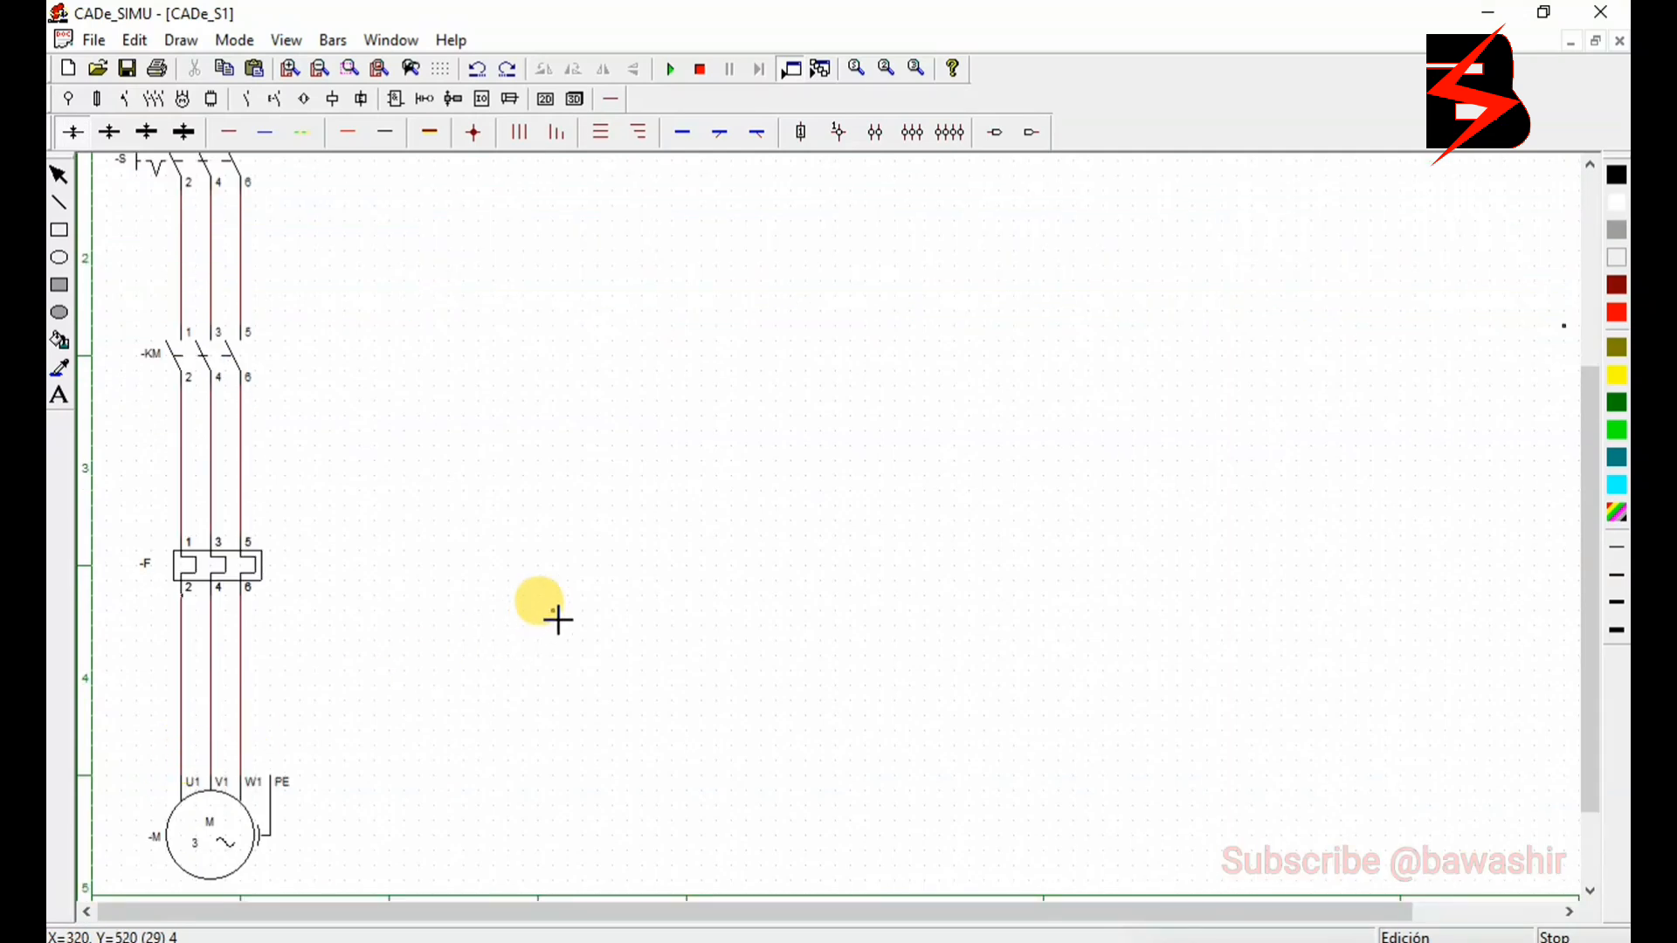
- Place two-pole KM contacts in column B below the supply lines, level with the three-pole switch
drag(1594, 752, 1598, 645)
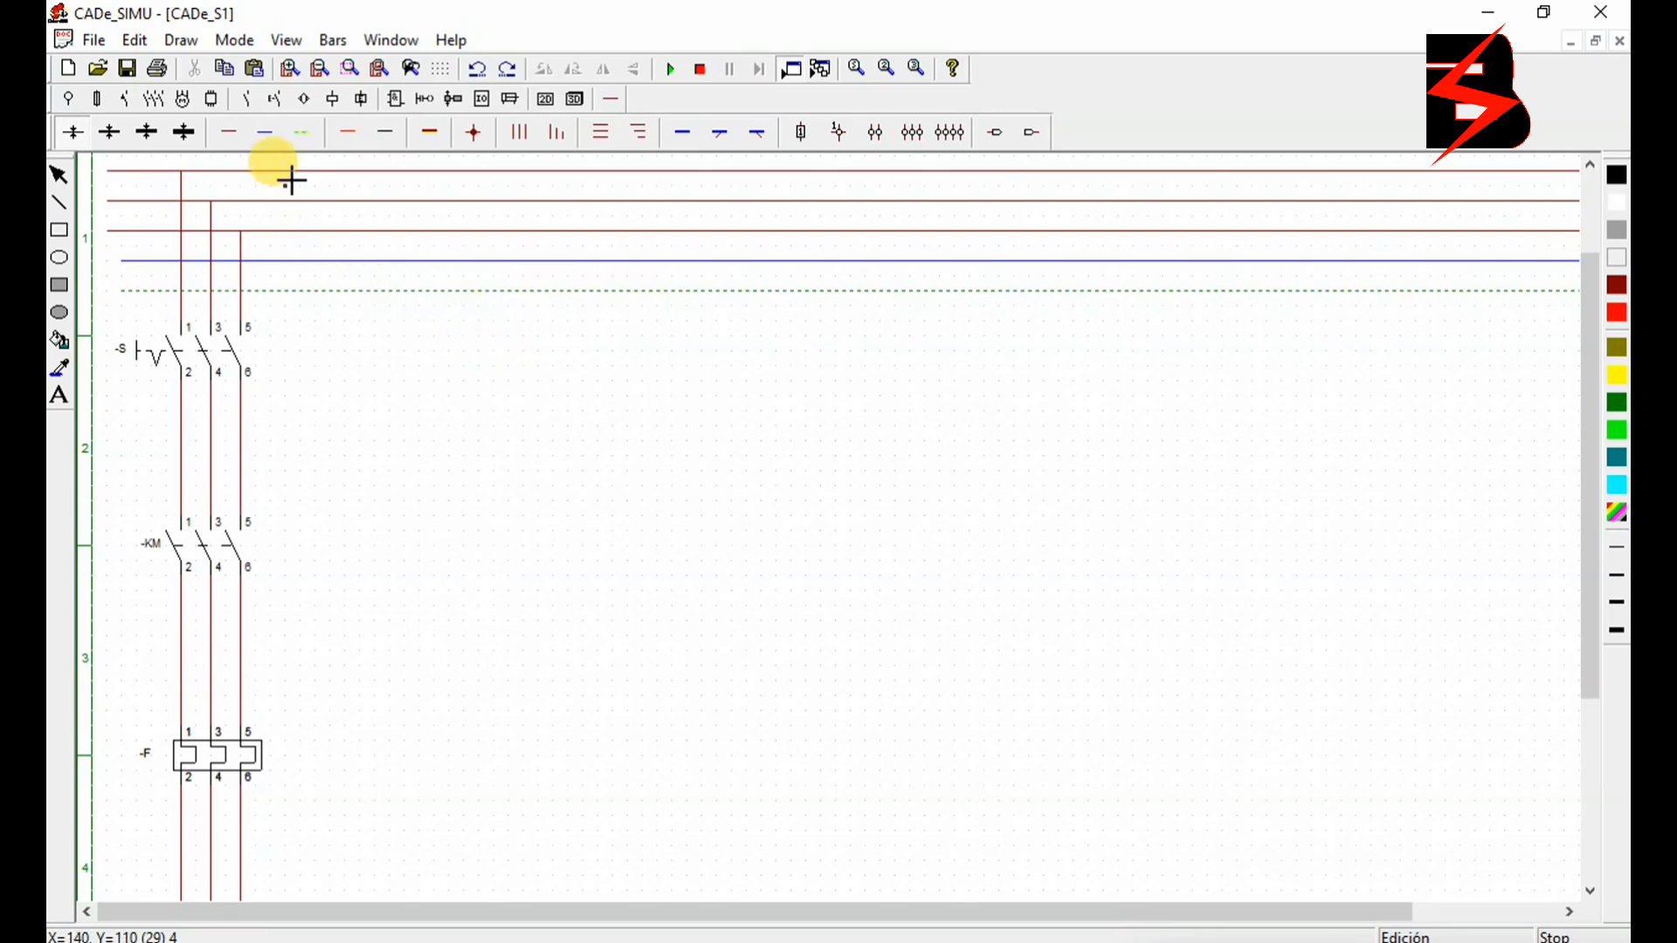
click(154, 99)
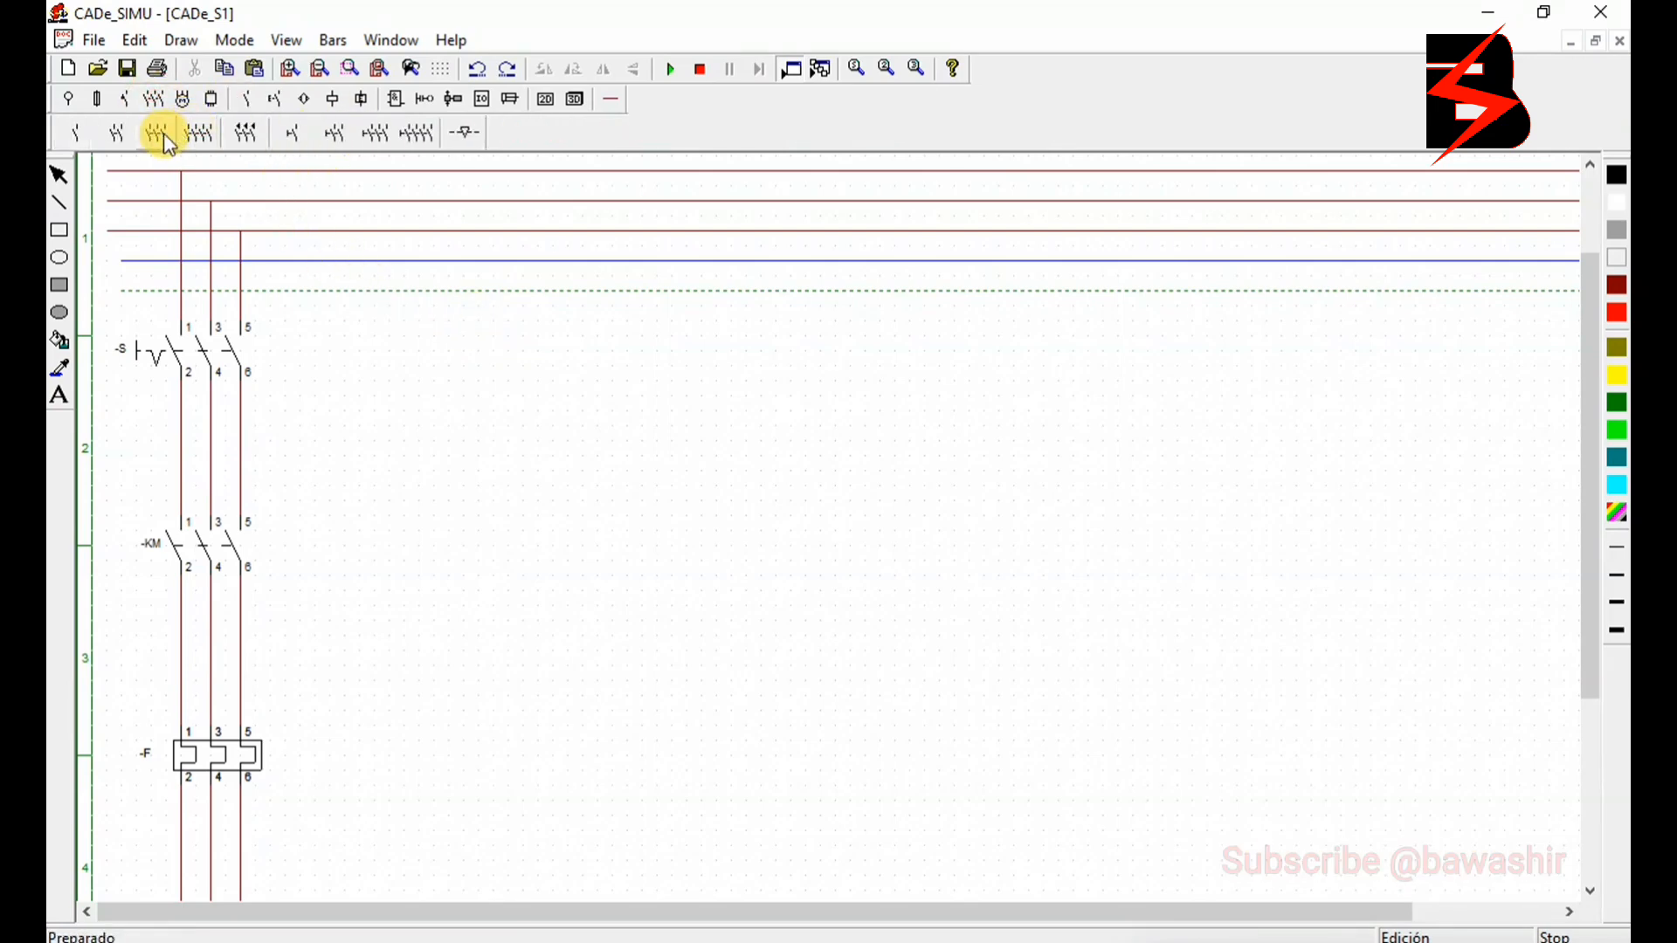
click(117, 134)
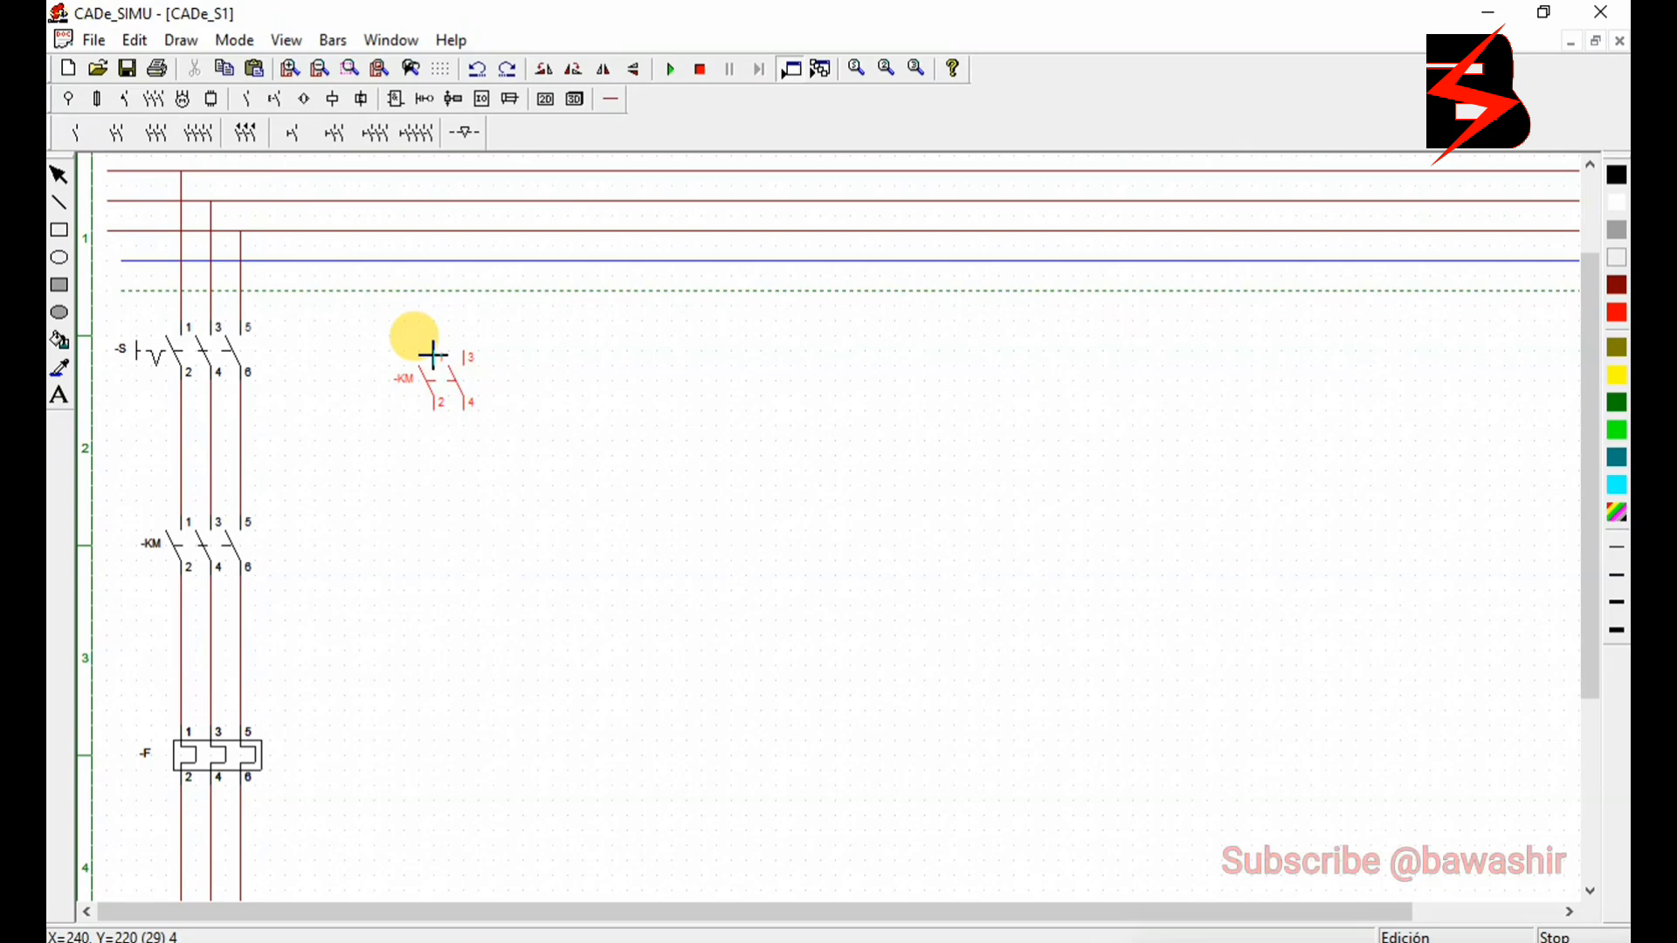
click(397, 325)
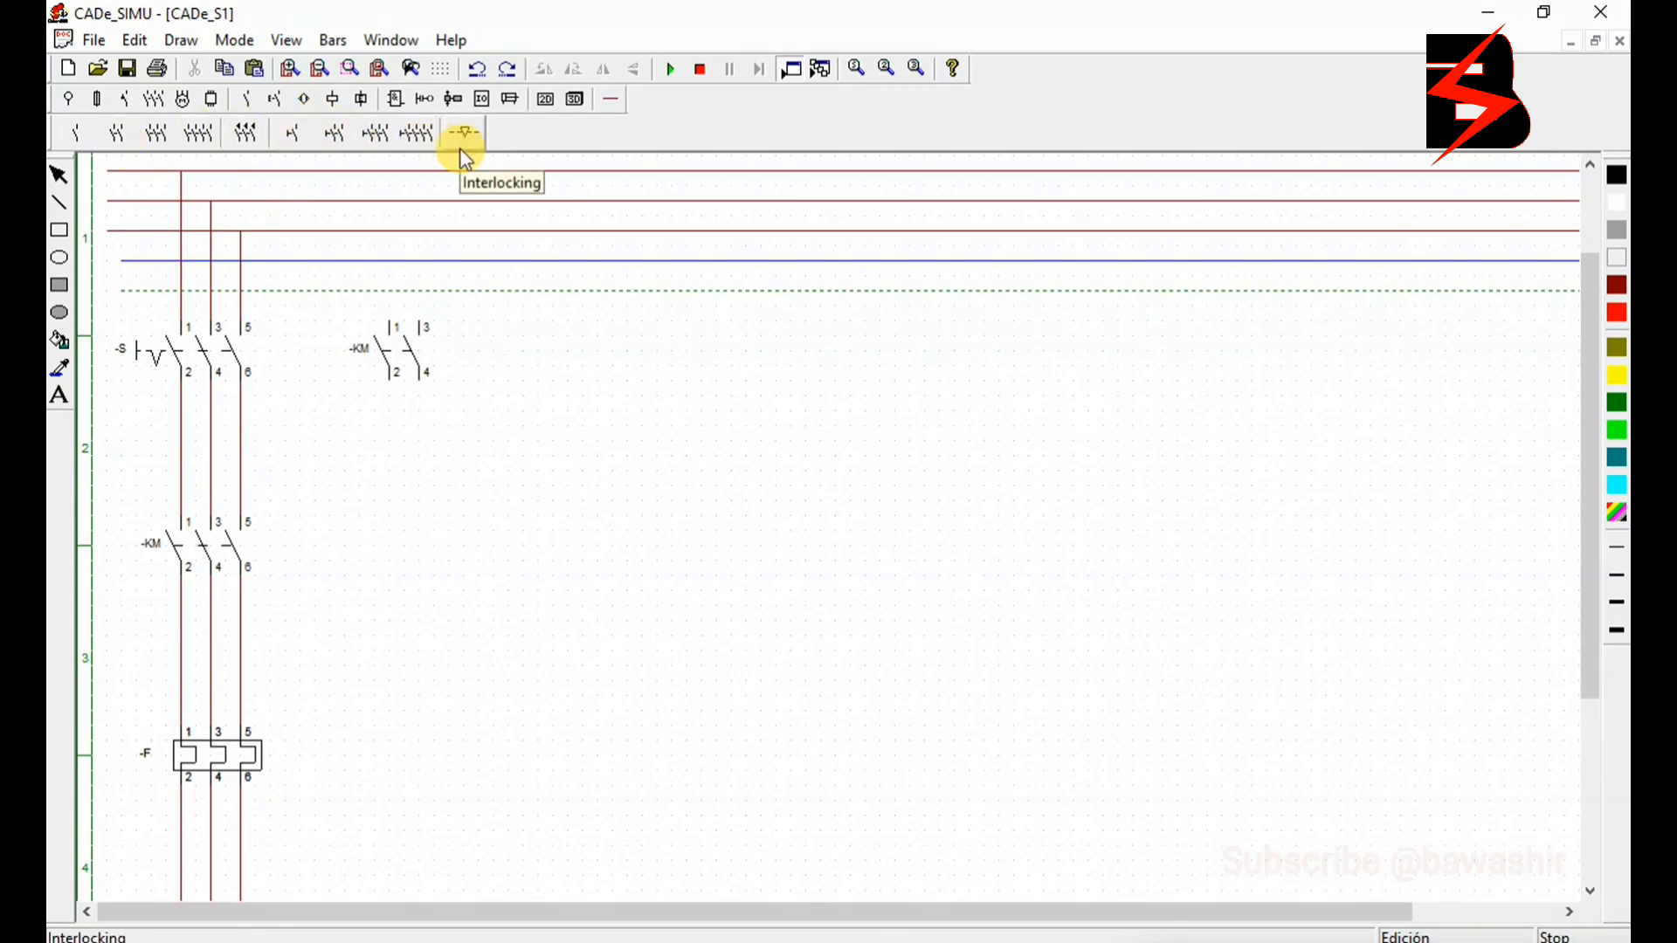
- Place three normally closed push buttons in a vertical column below the two-pole KM contacts
click(271, 97)
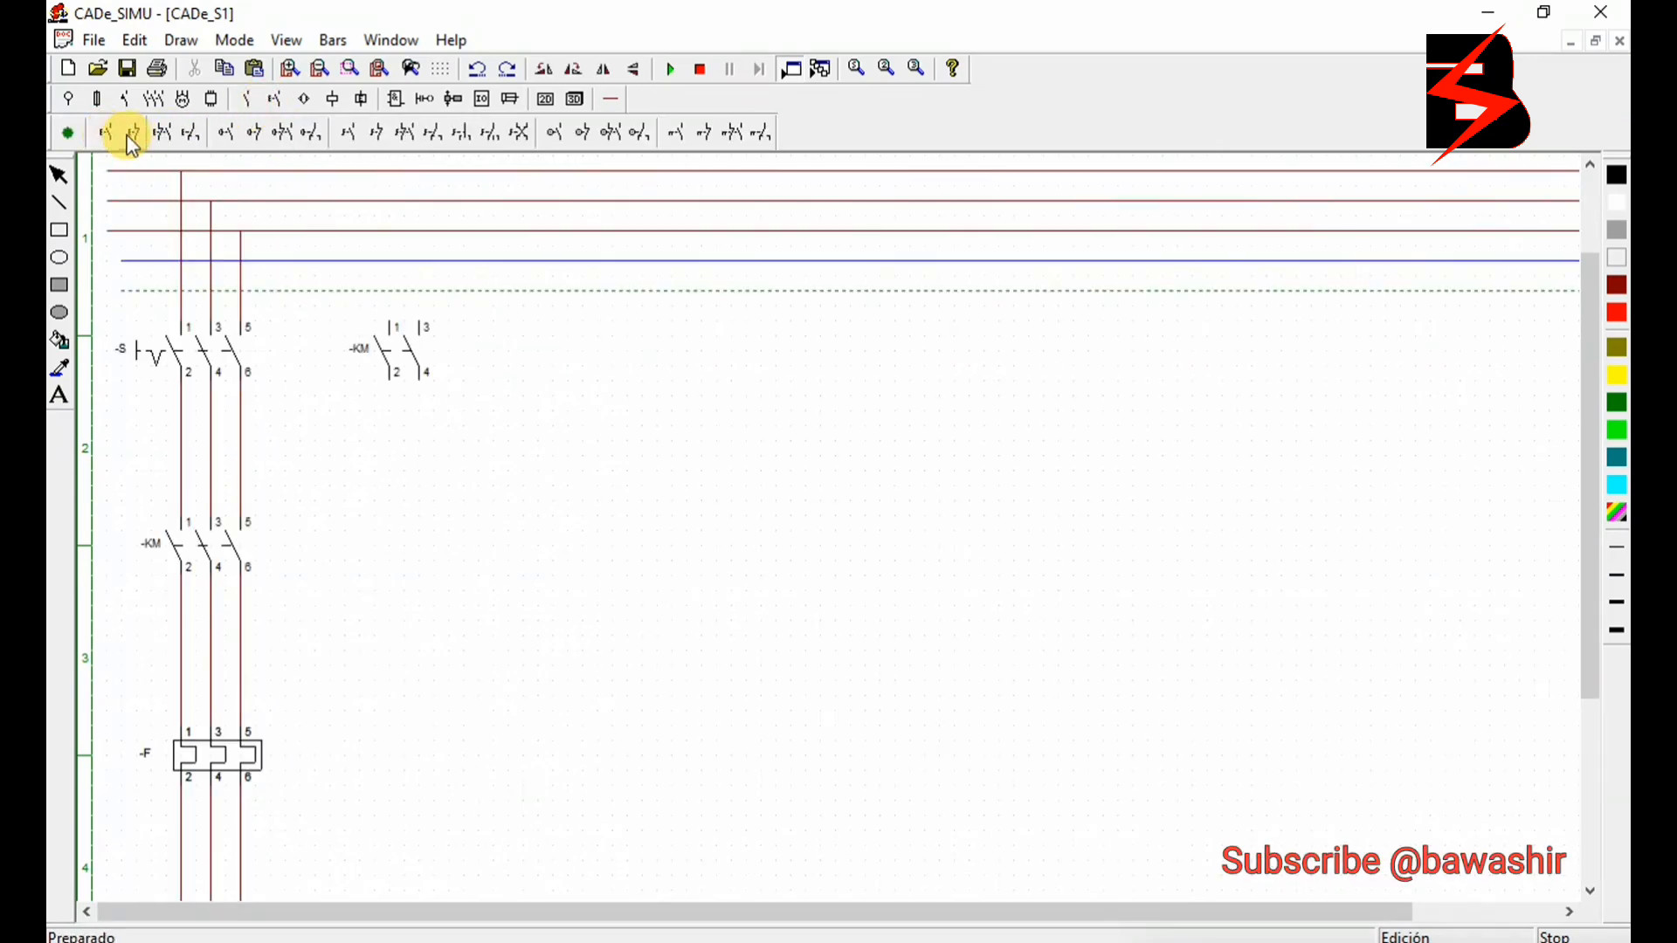
click(134, 135)
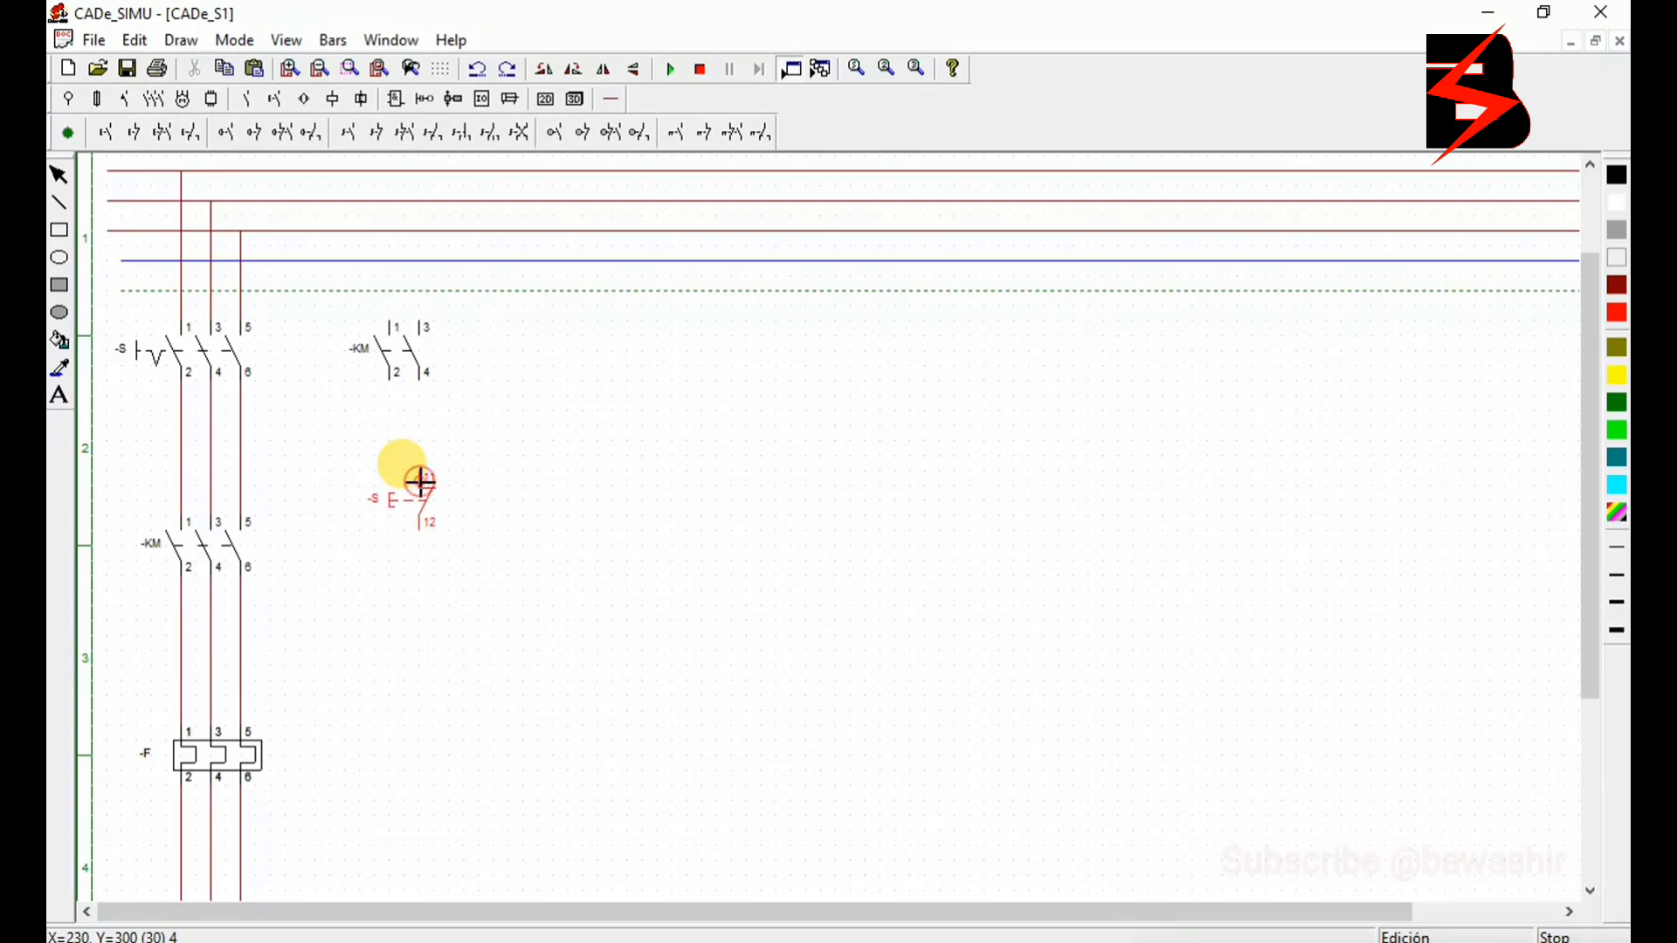
click(420, 481)
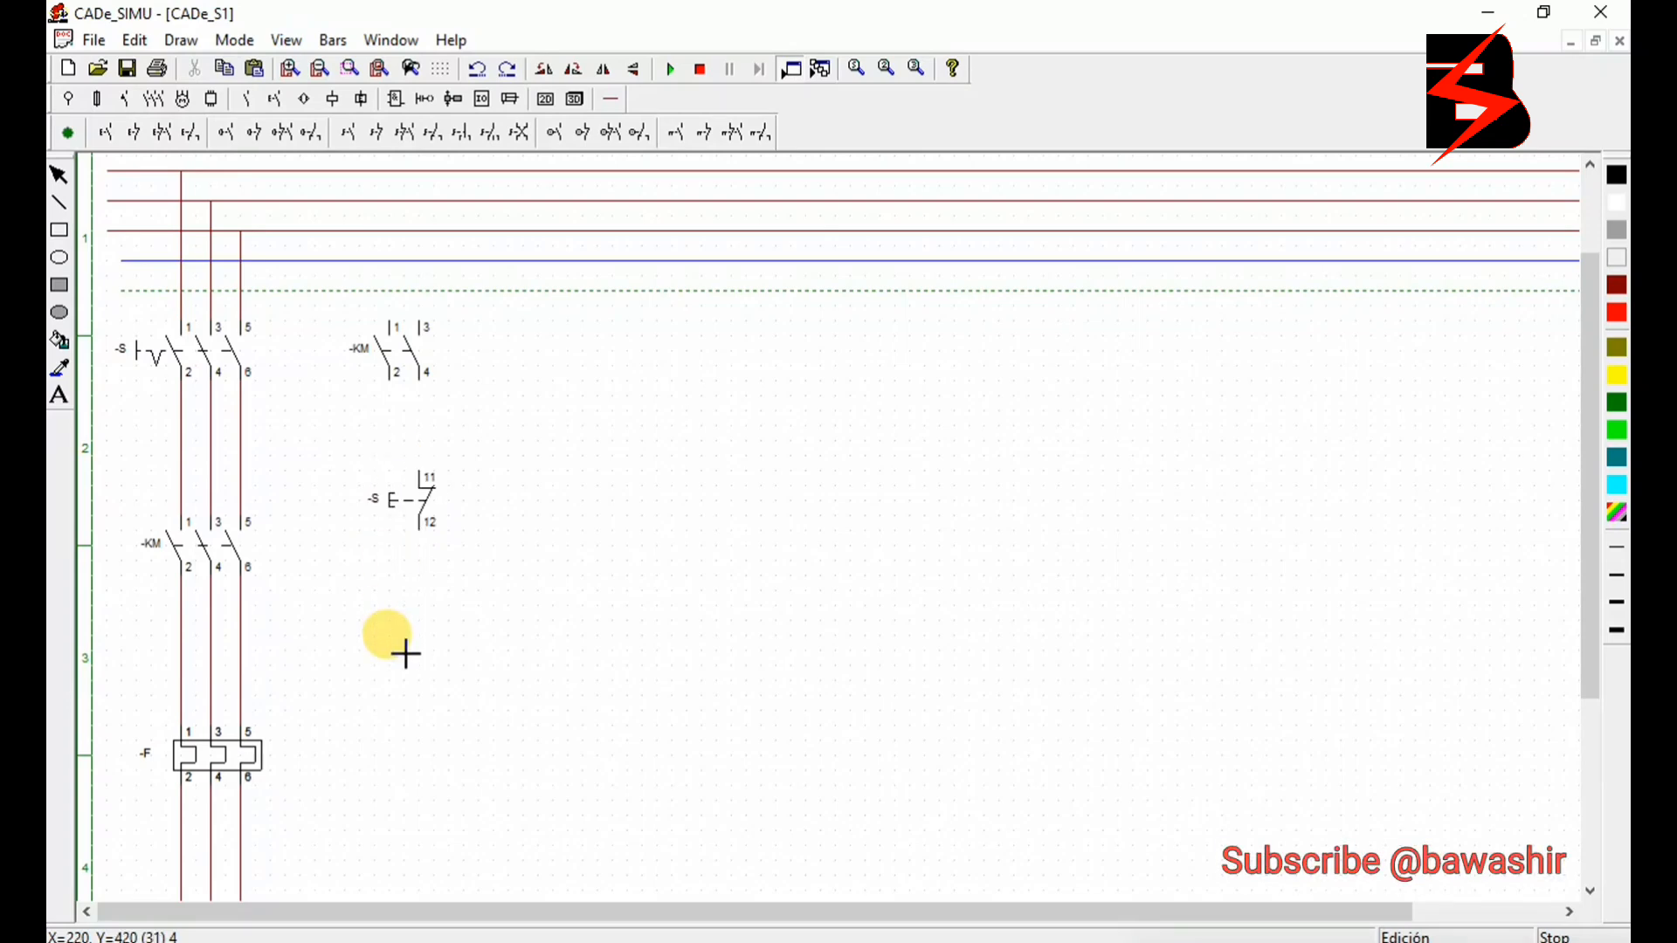
click(424, 592)
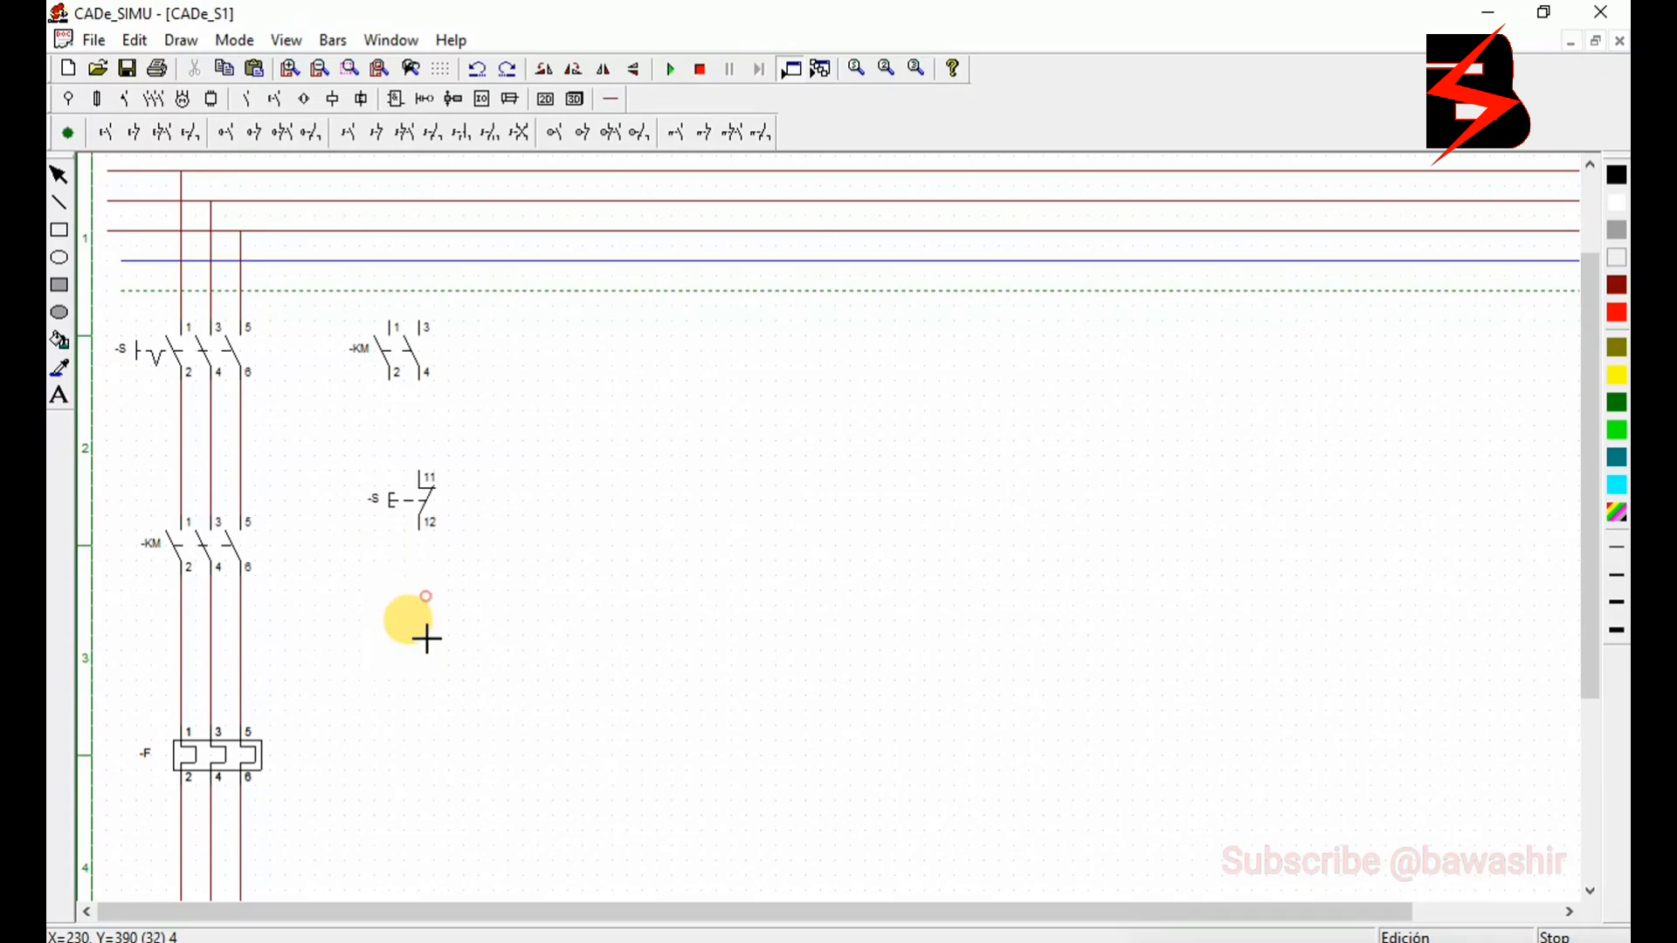
click(420, 732)
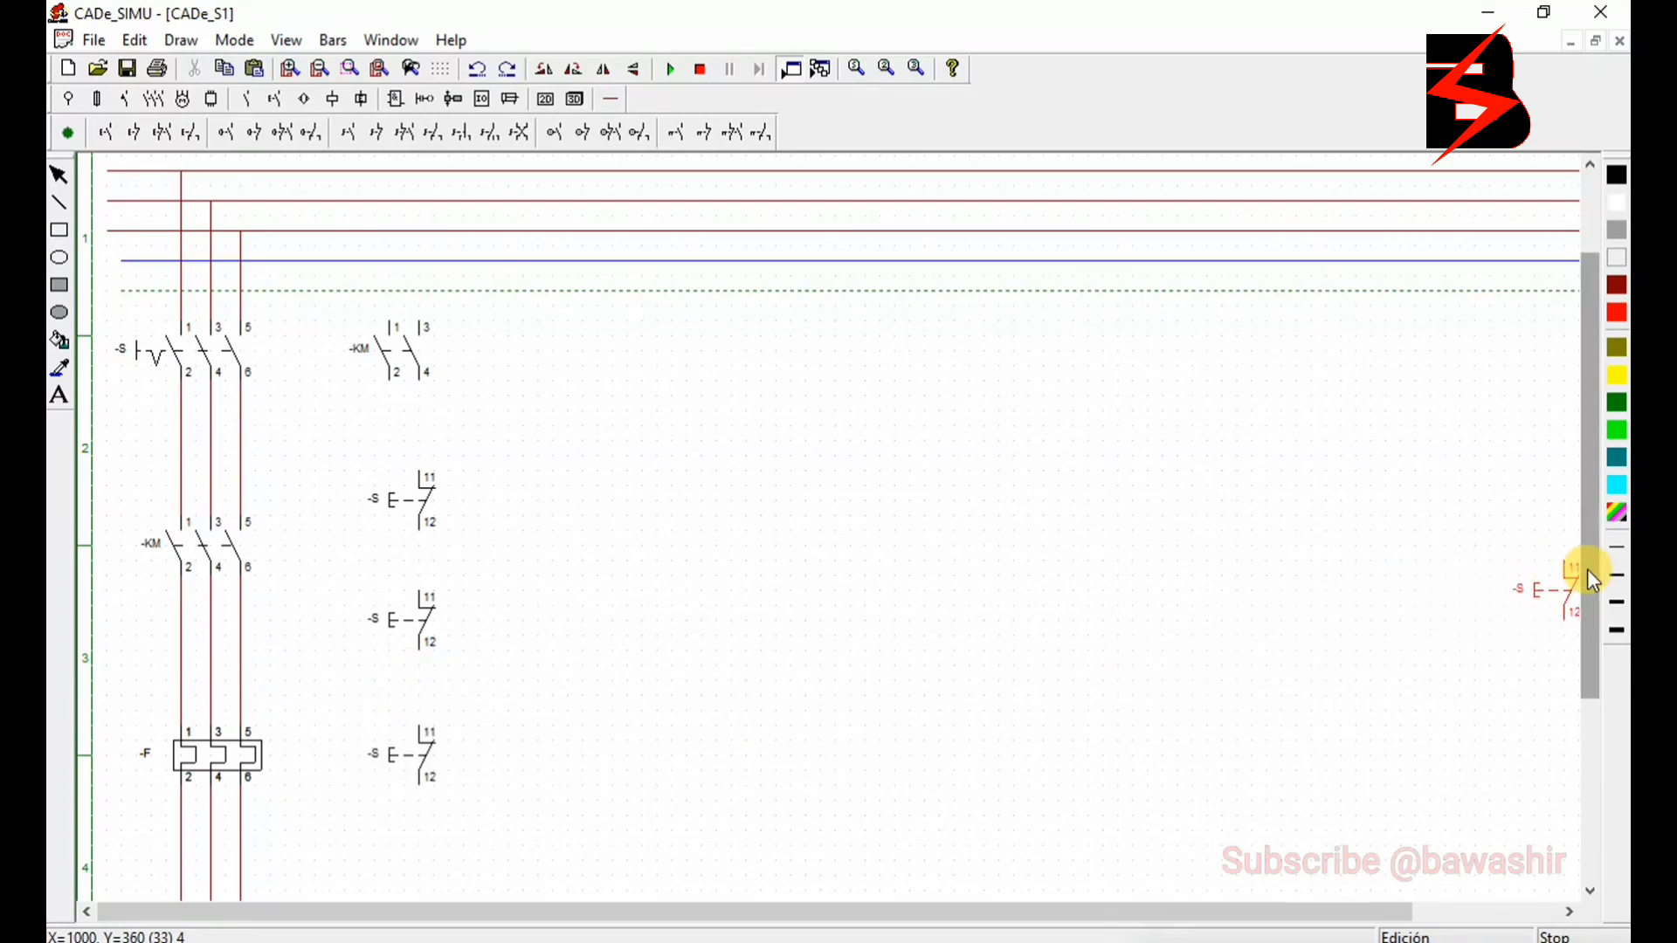
- Place three normally open push buttons in a horizontal row below the normally closed push buttons
drag(1586, 568, 1611, 677)
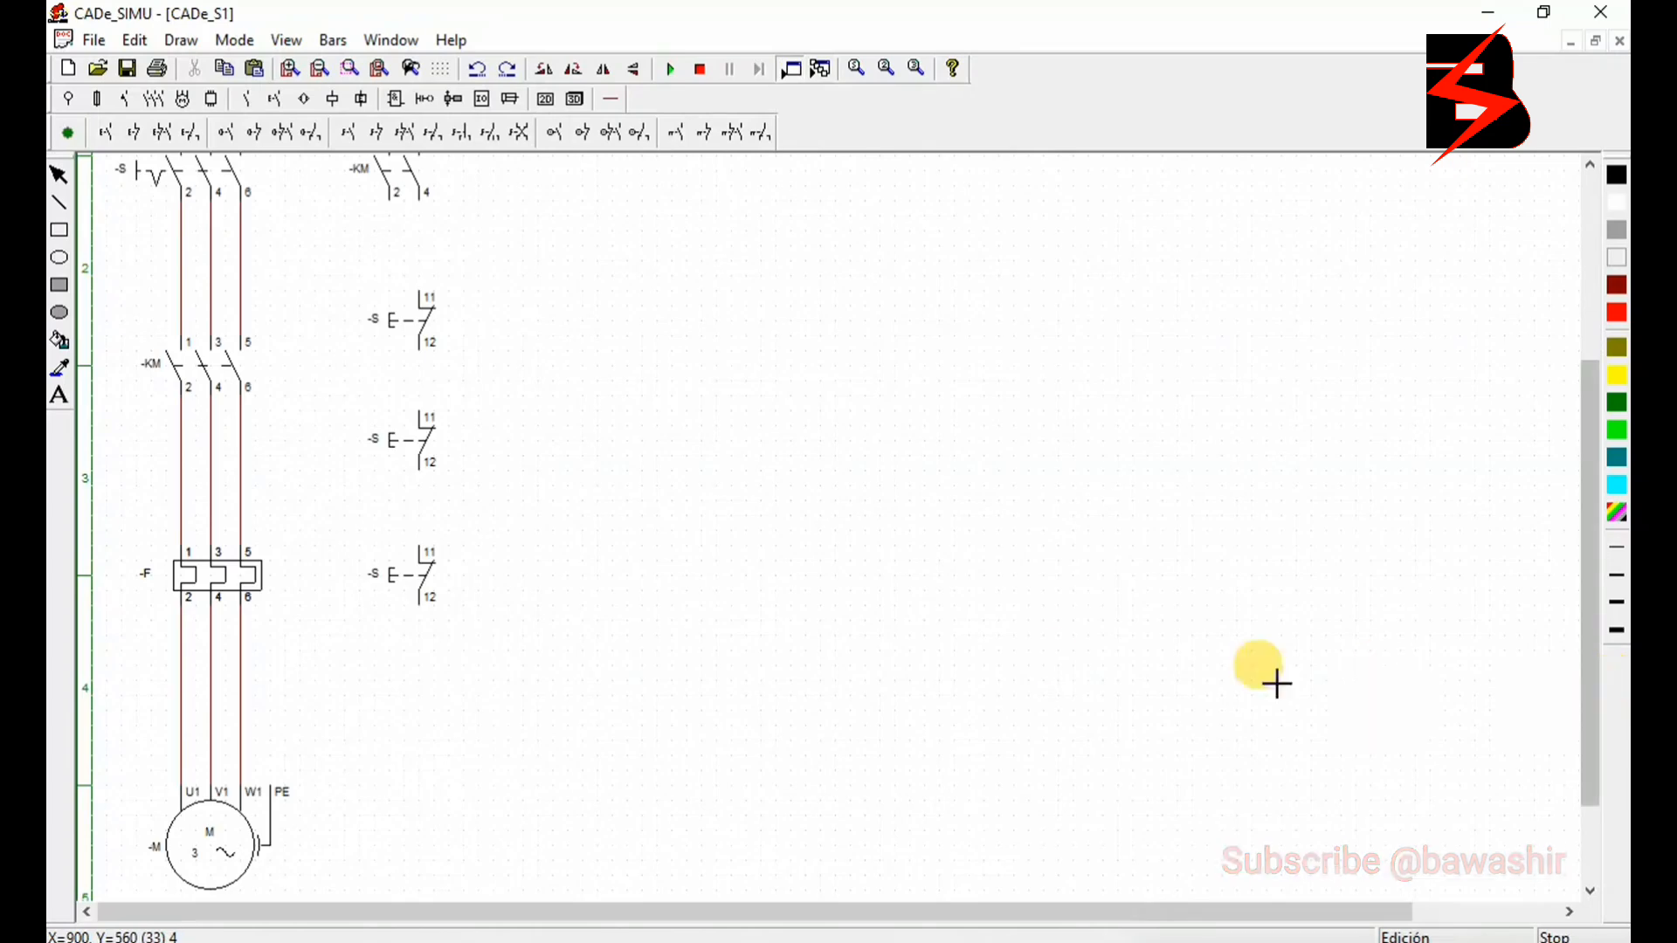
click(119, 129)
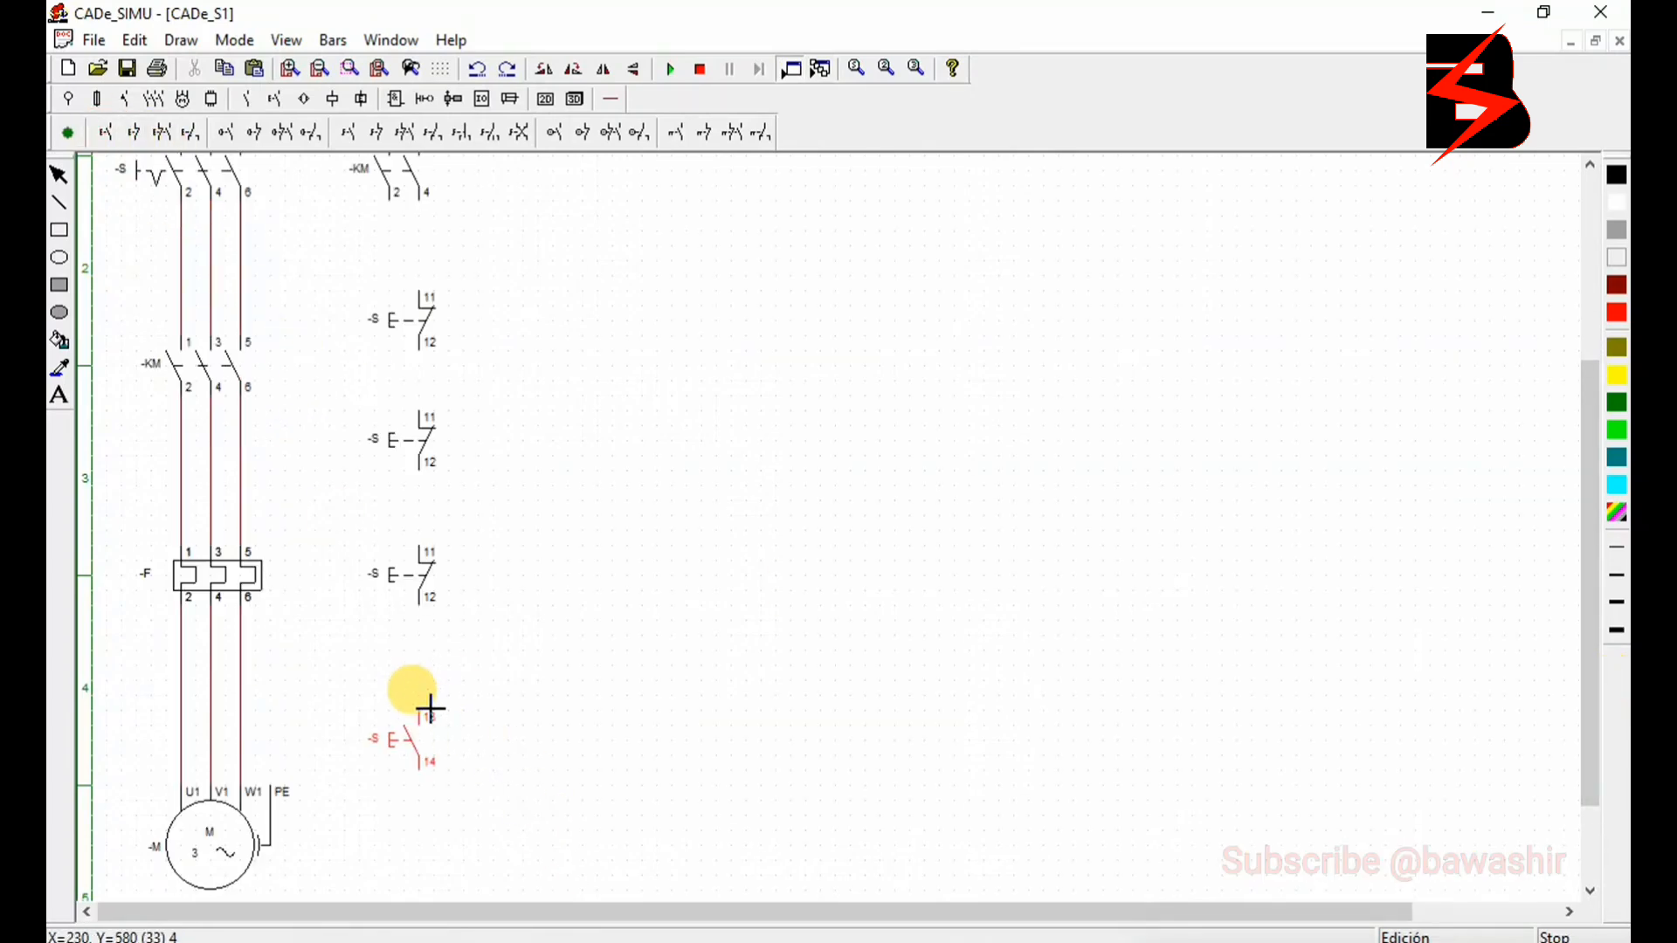
click(423, 696)
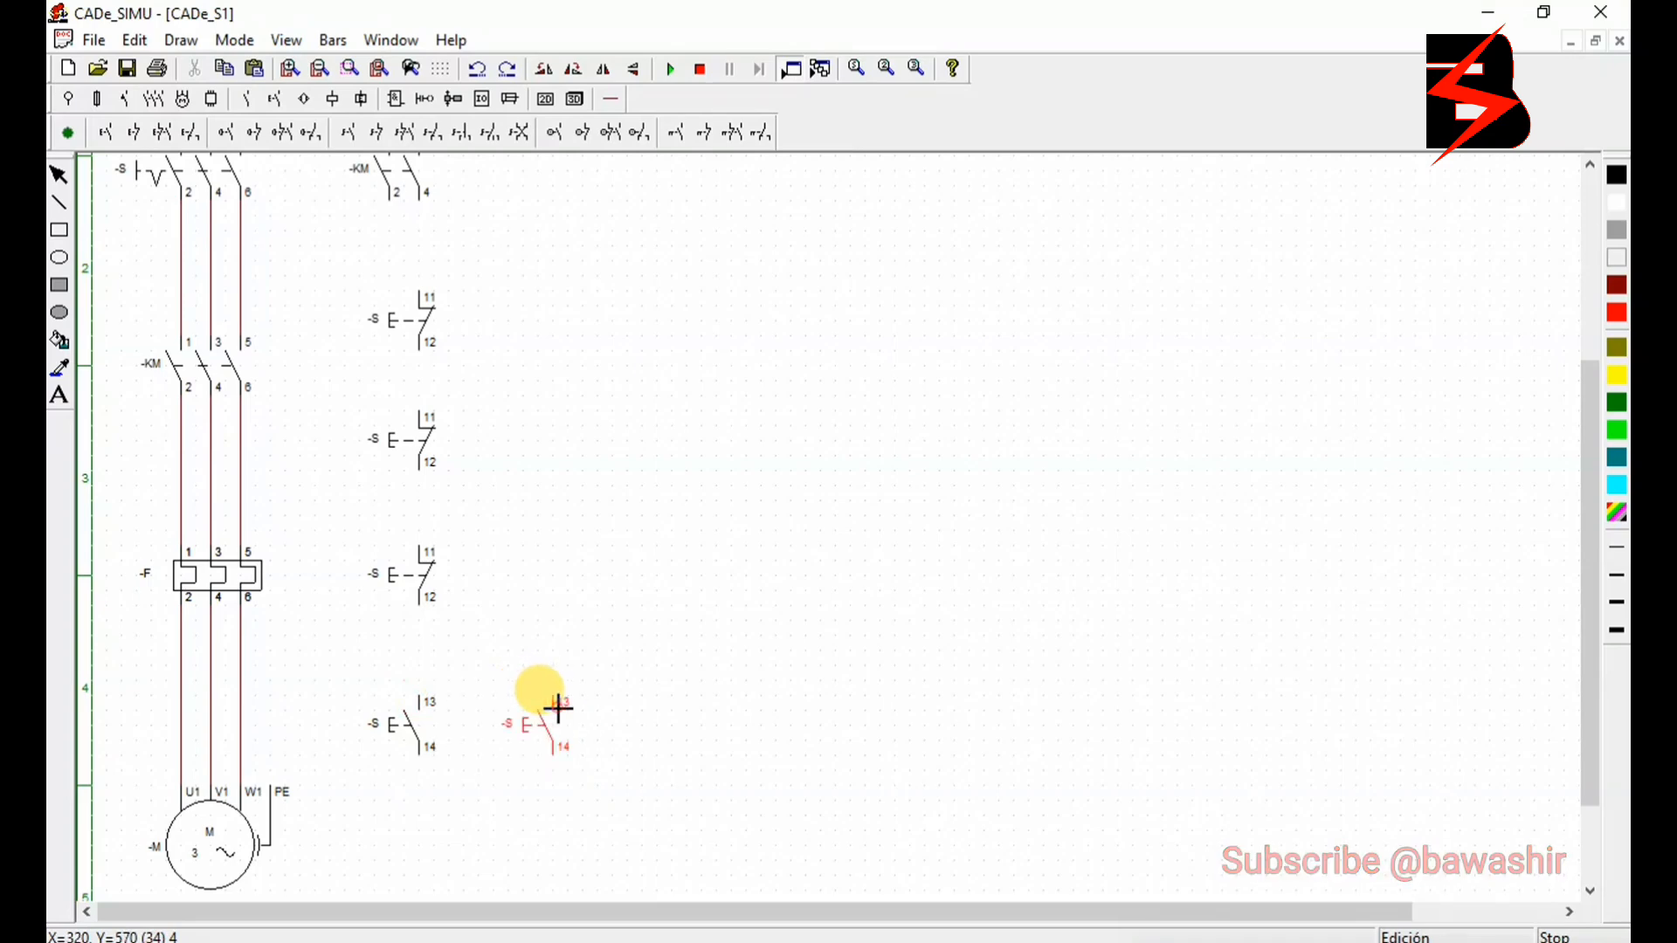
click(558, 708)
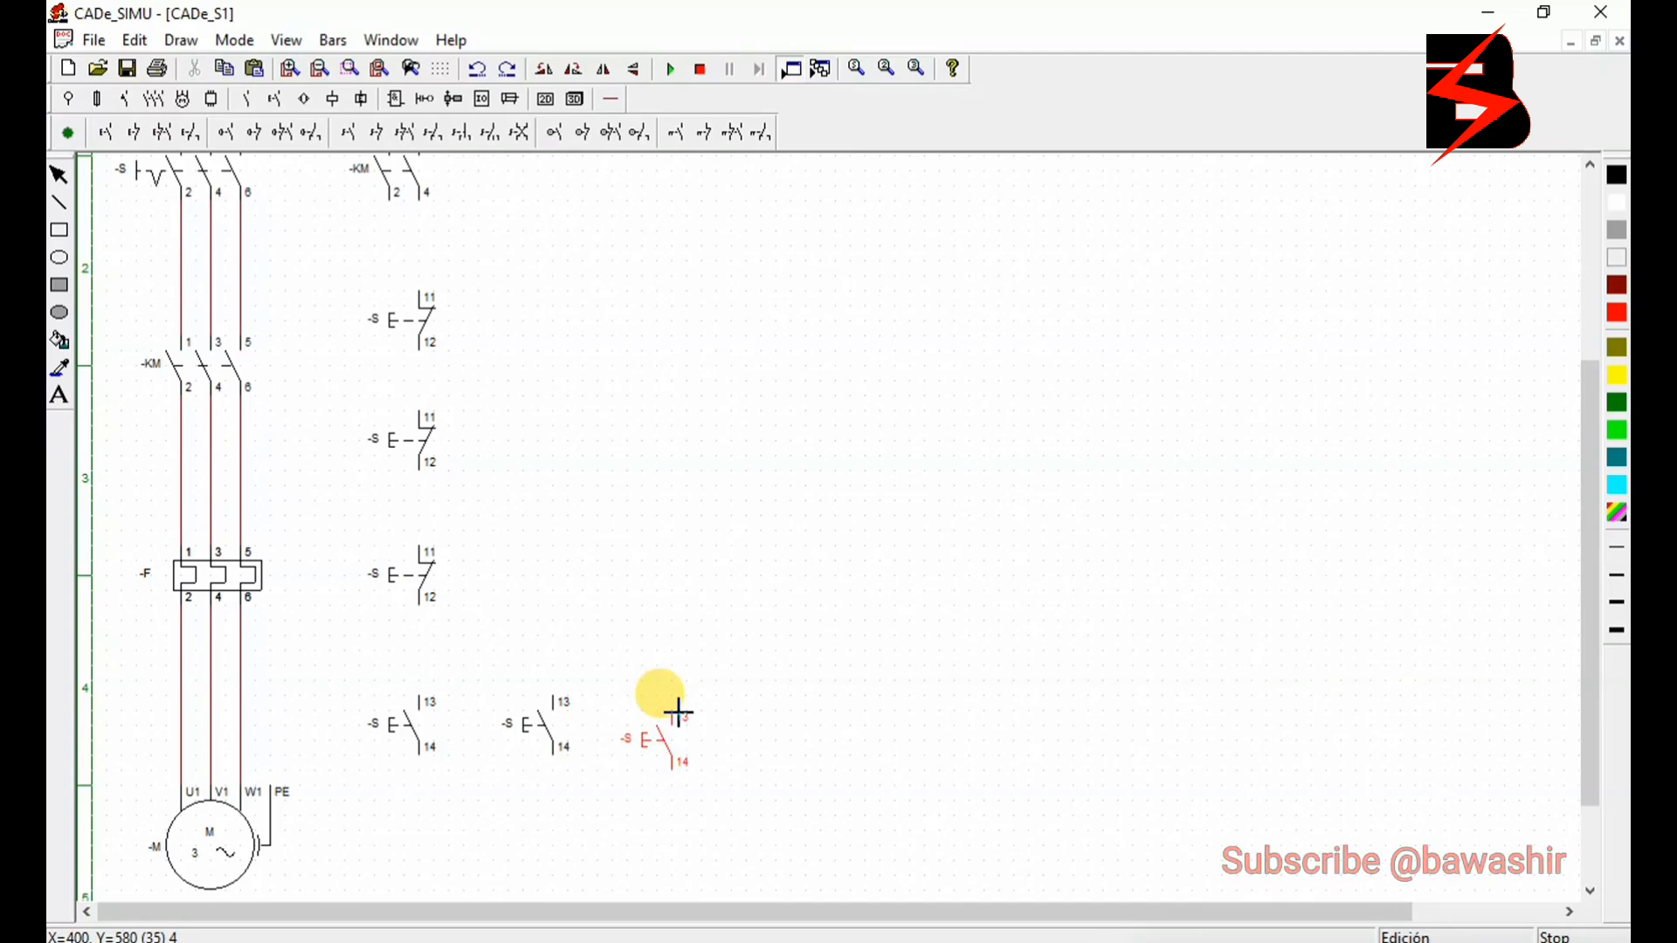
click(681, 706)
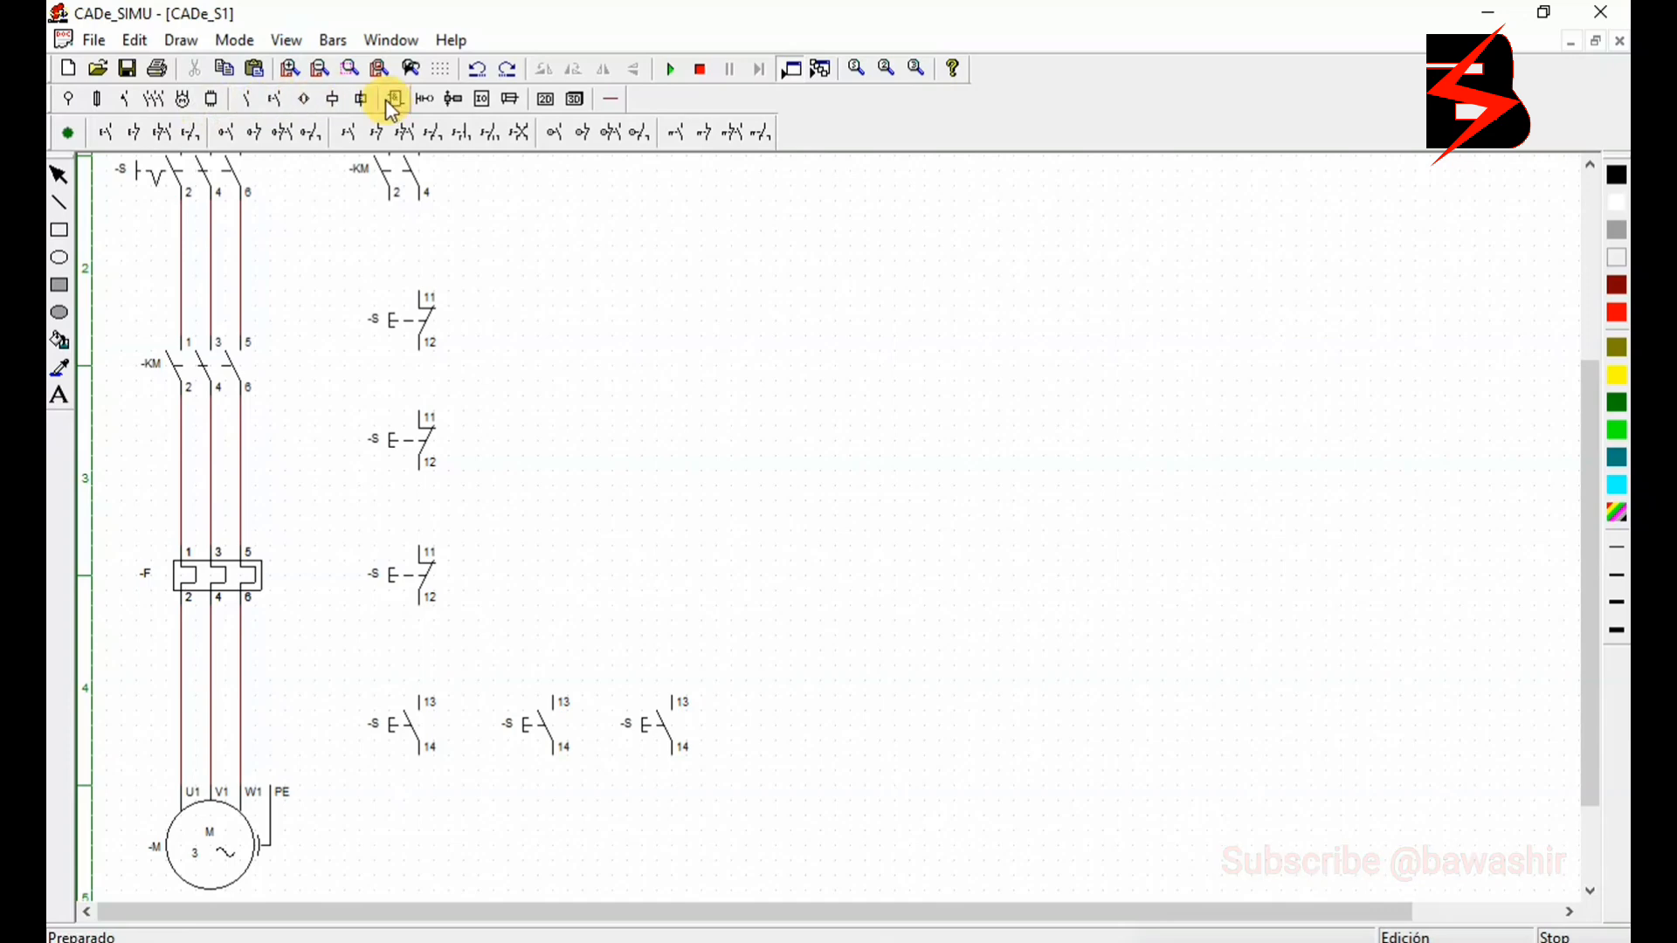
- Place a contactor coil with terminals A1 and A2 below the first normally open push button
click(344, 100)
click(74, 136)
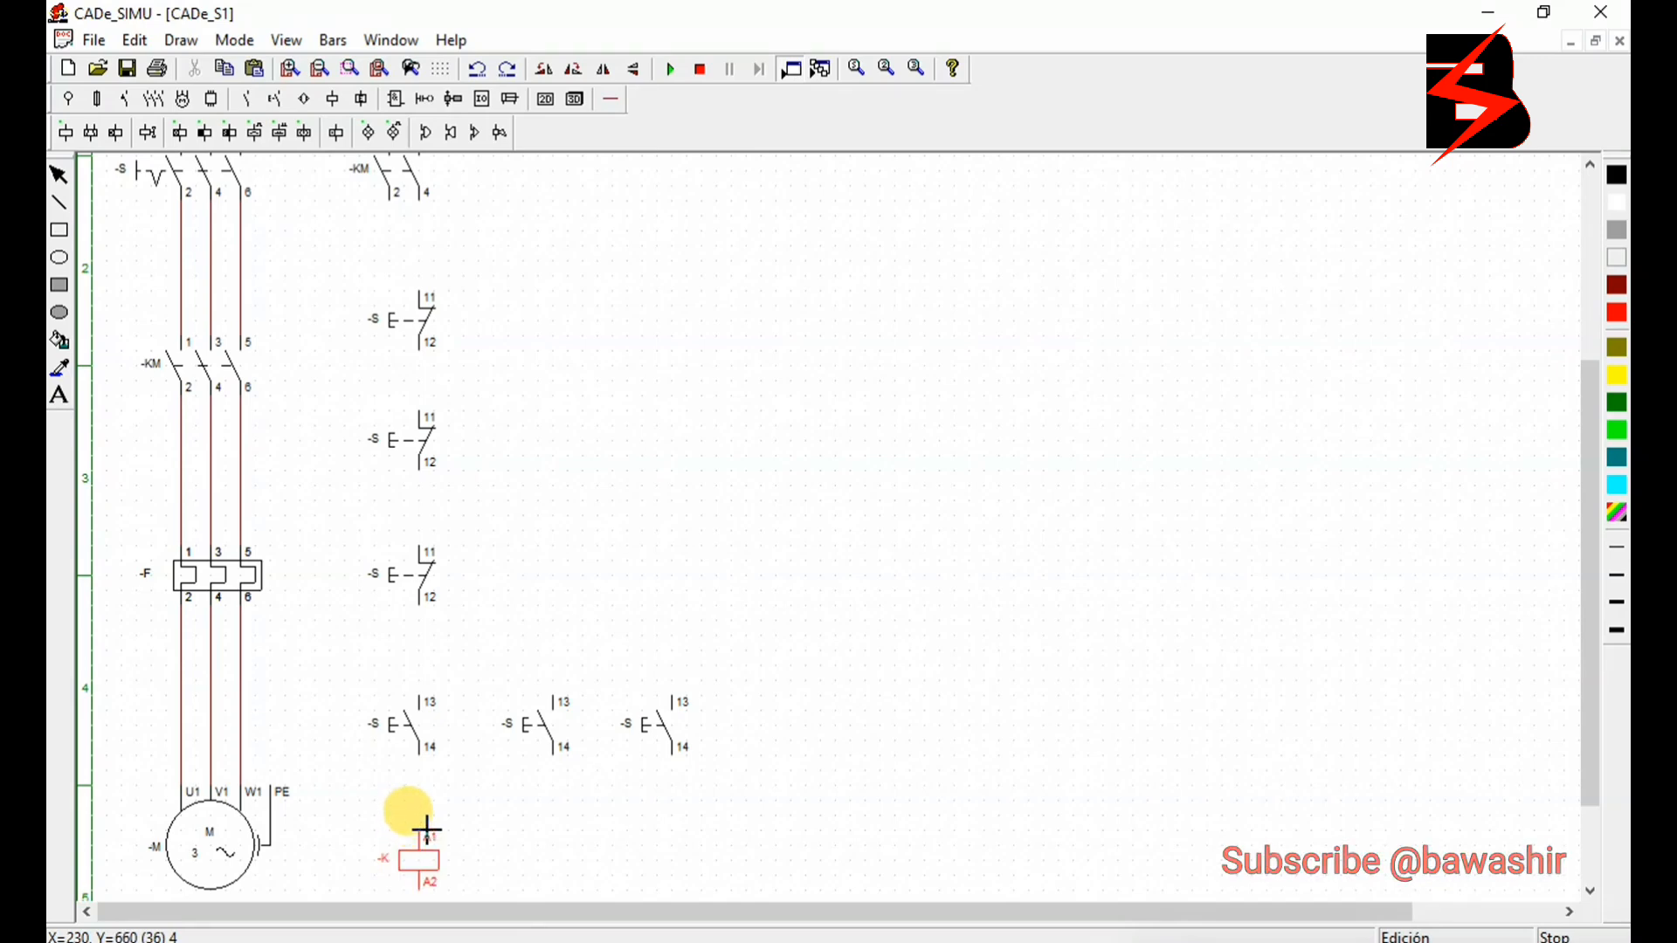
click(426, 825)
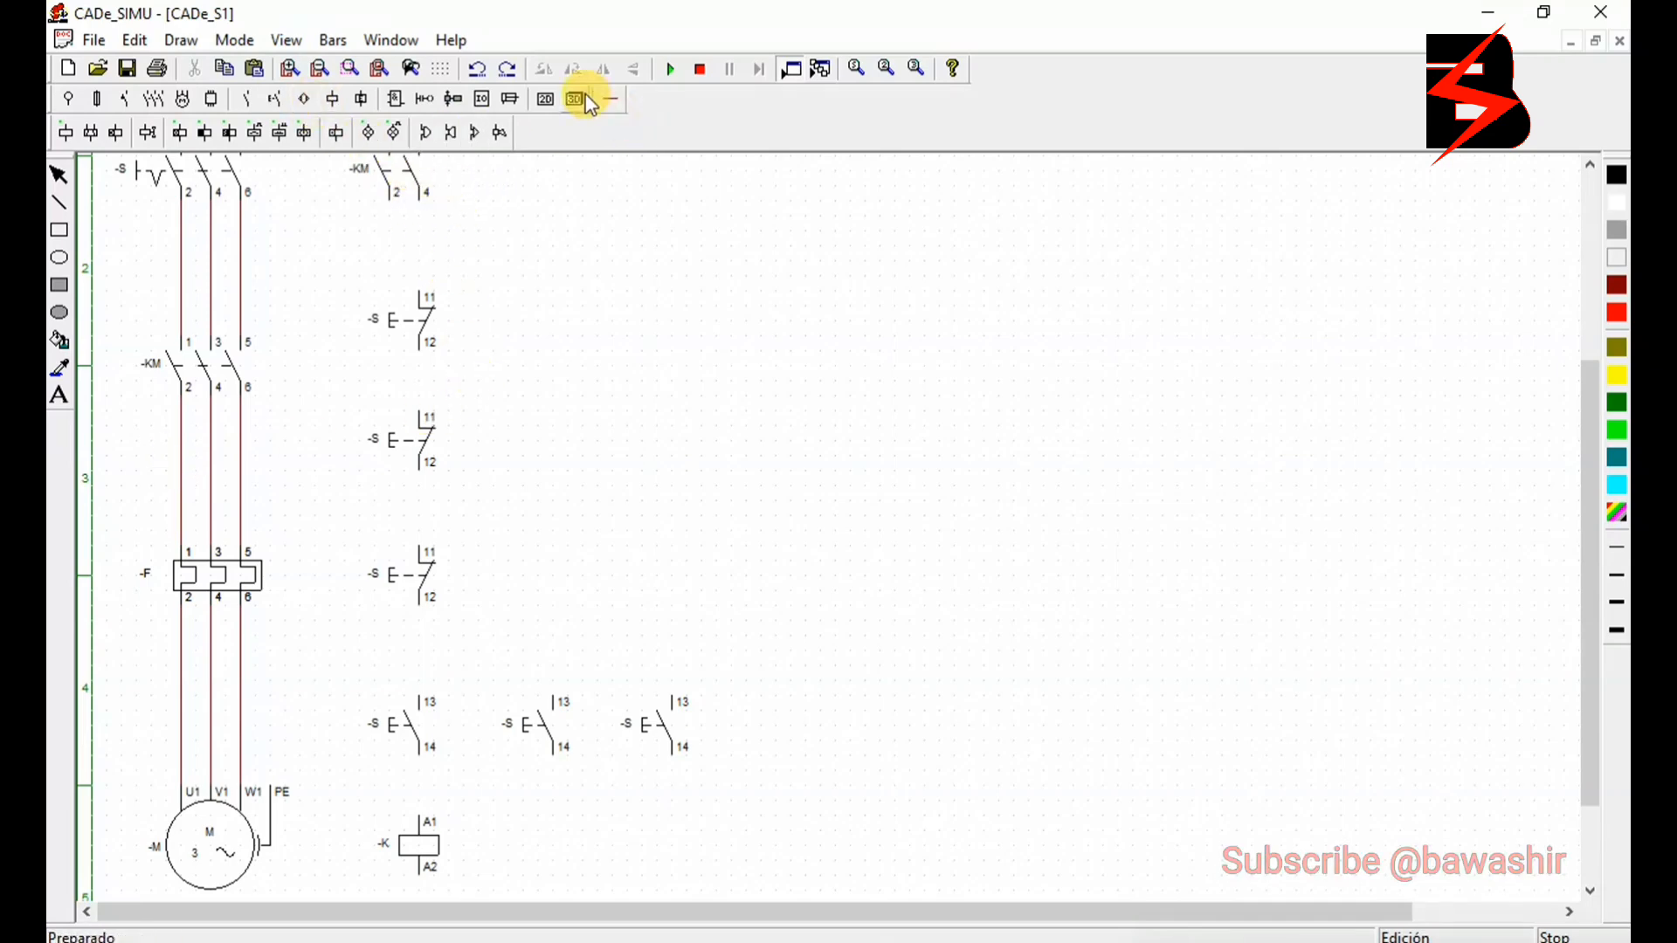
- Wire KM terminal 4 down through the three normally closed push buttons in series
click(609, 100)
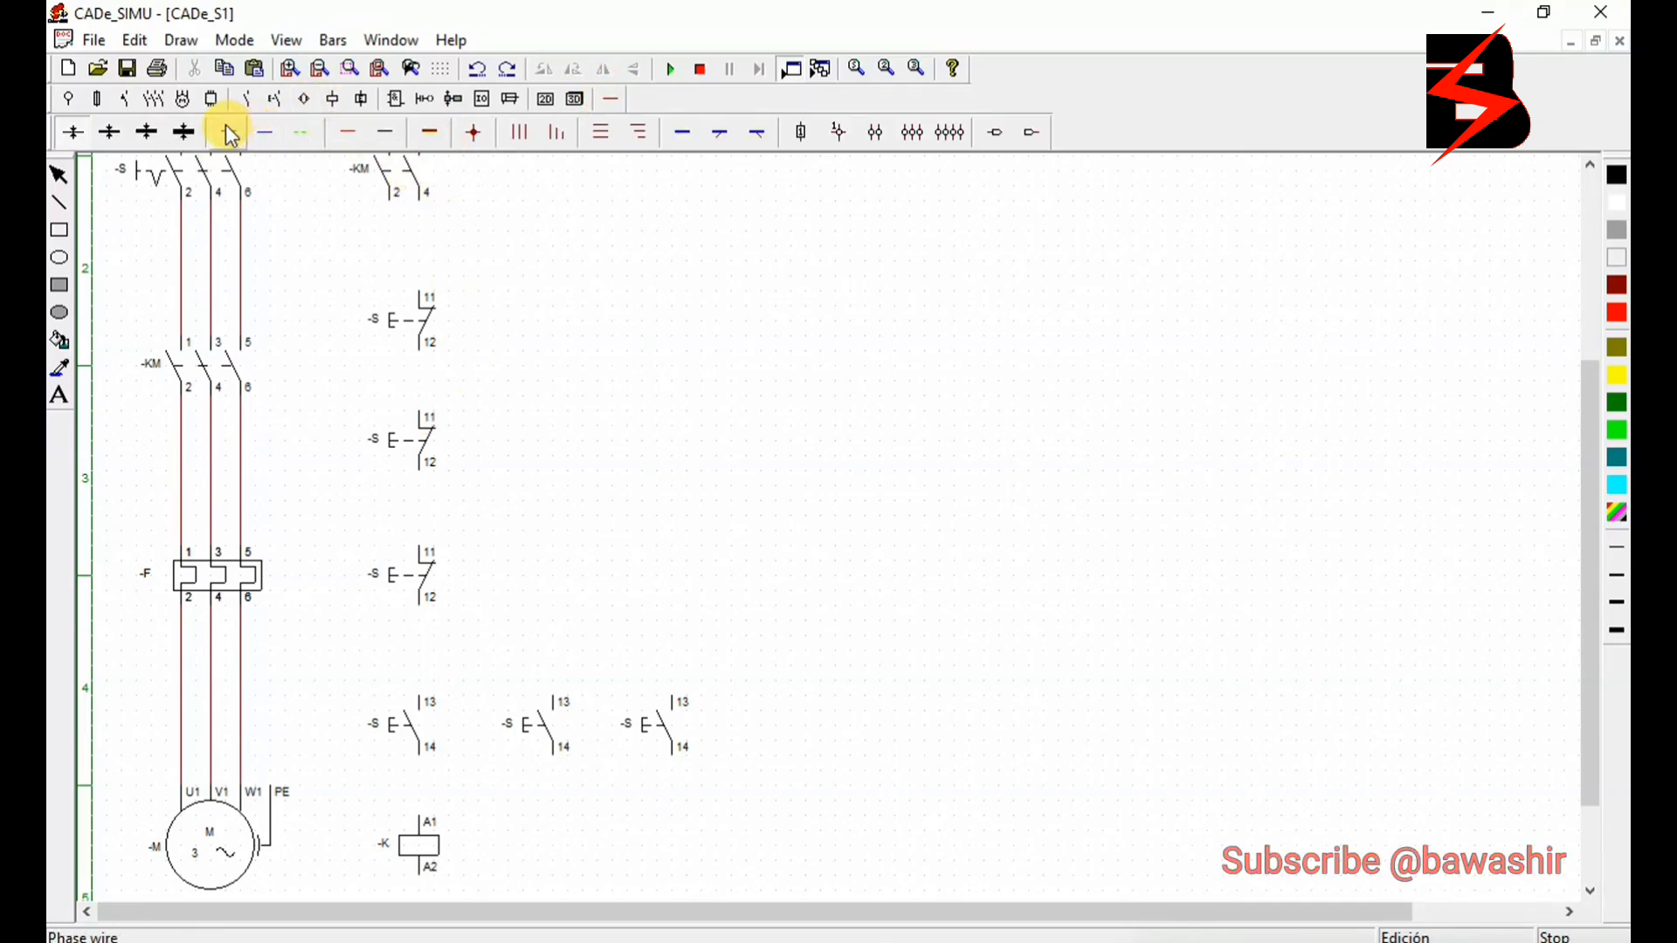
click(349, 134)
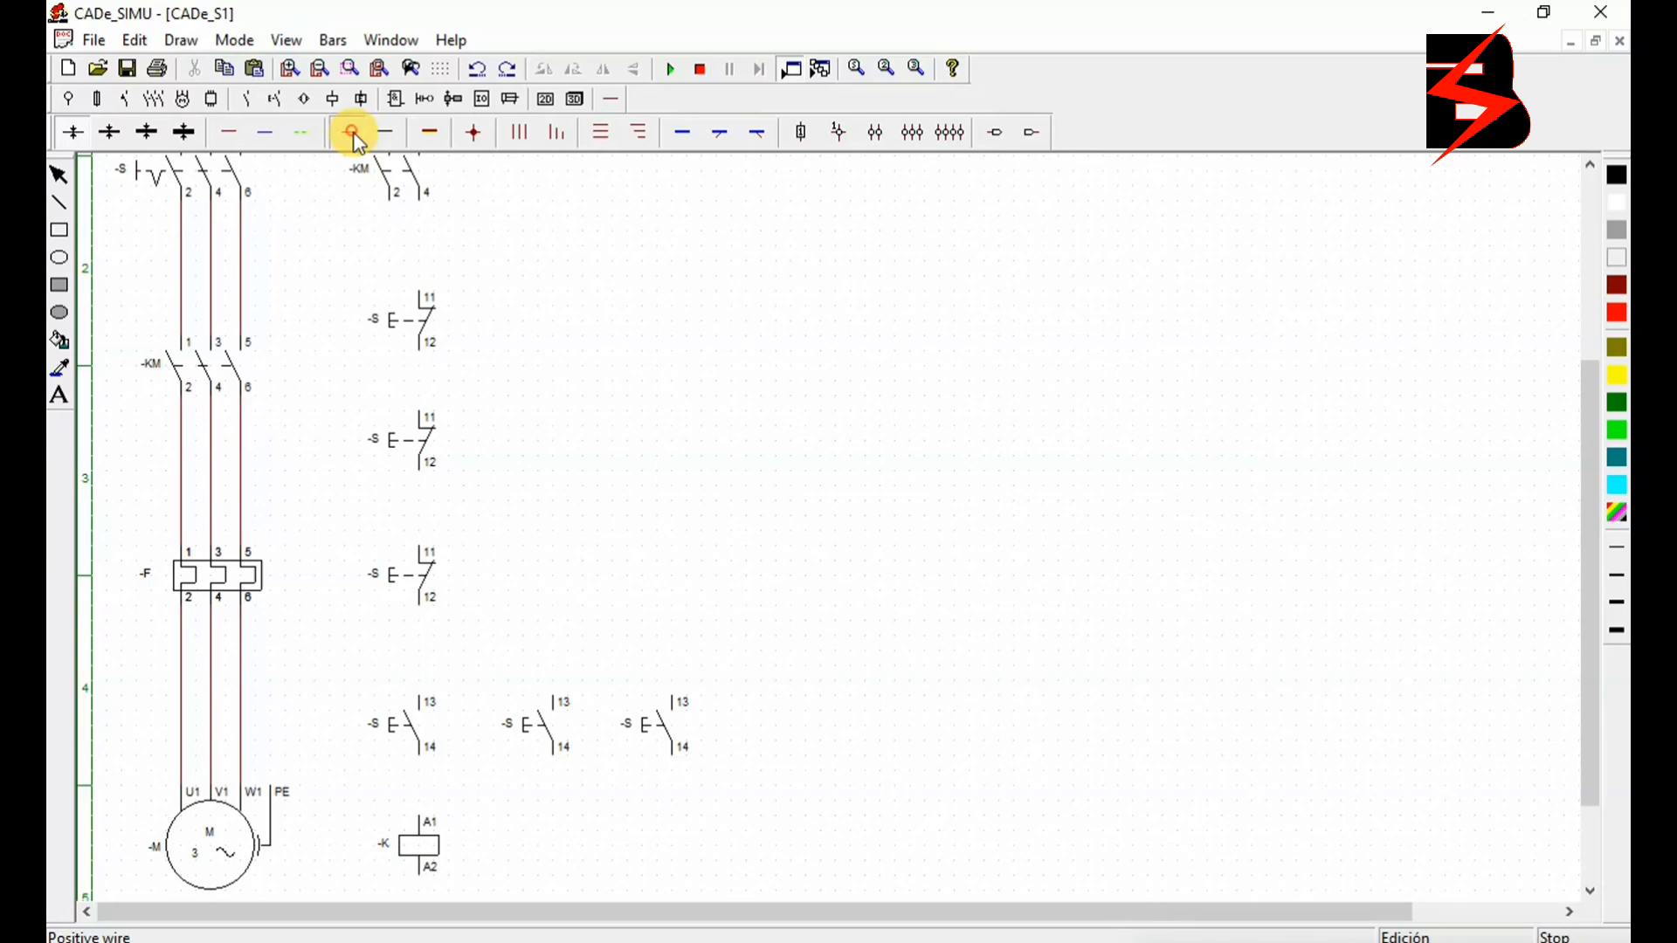
click(425, 210)
click(427, 295)
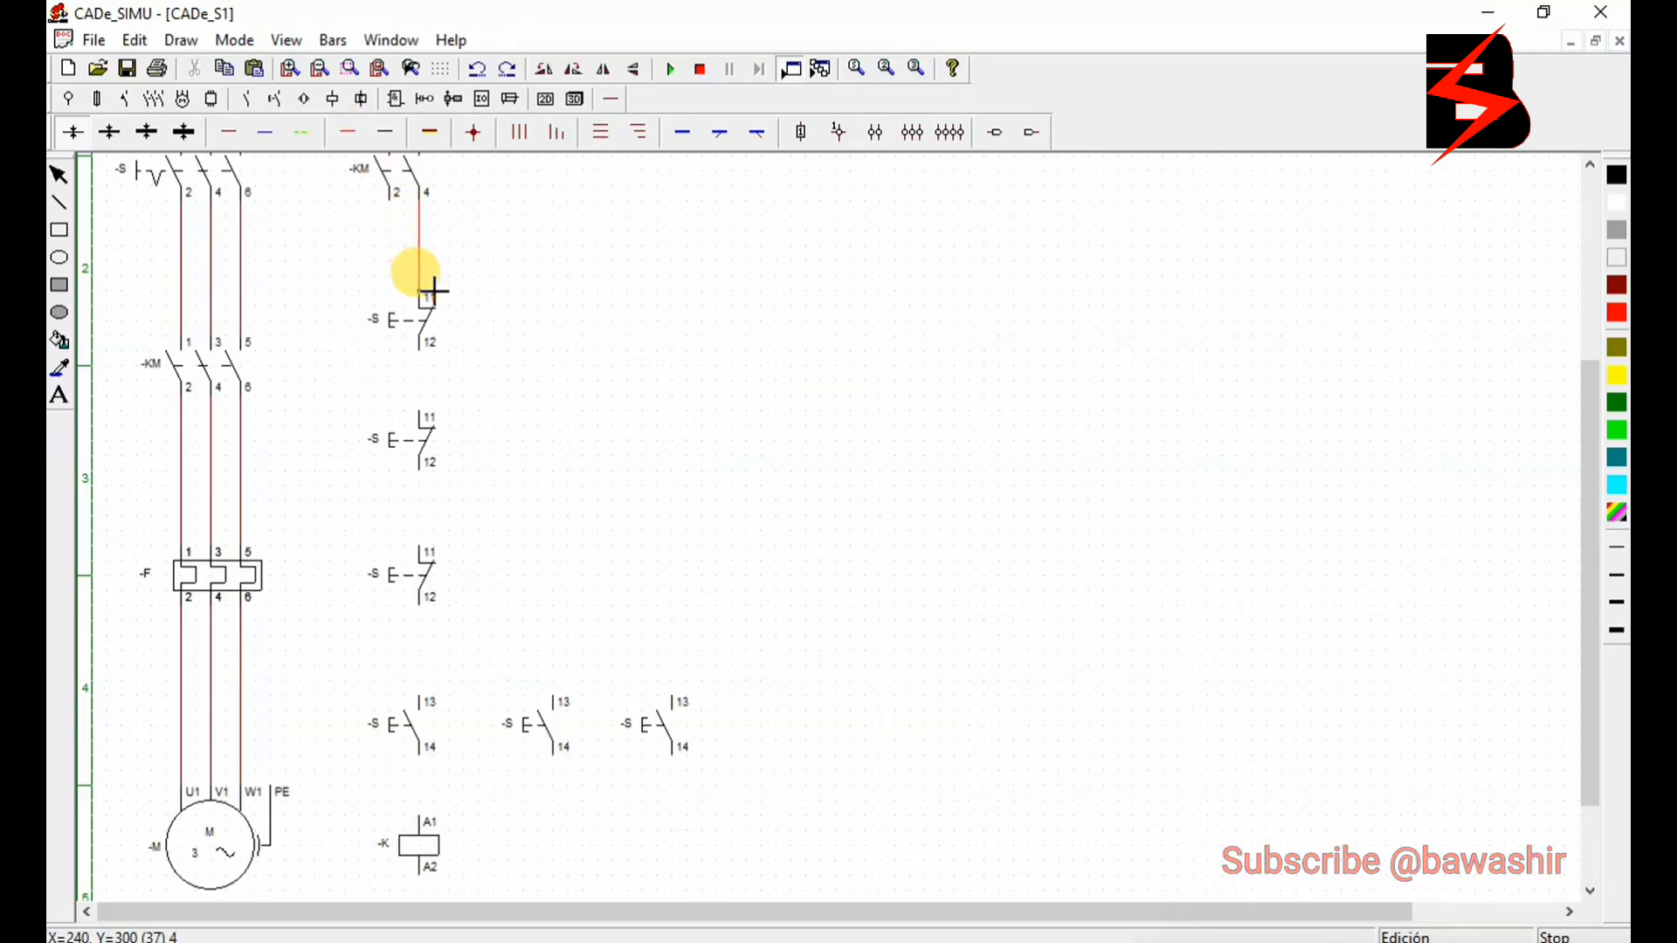
click(426, 350)
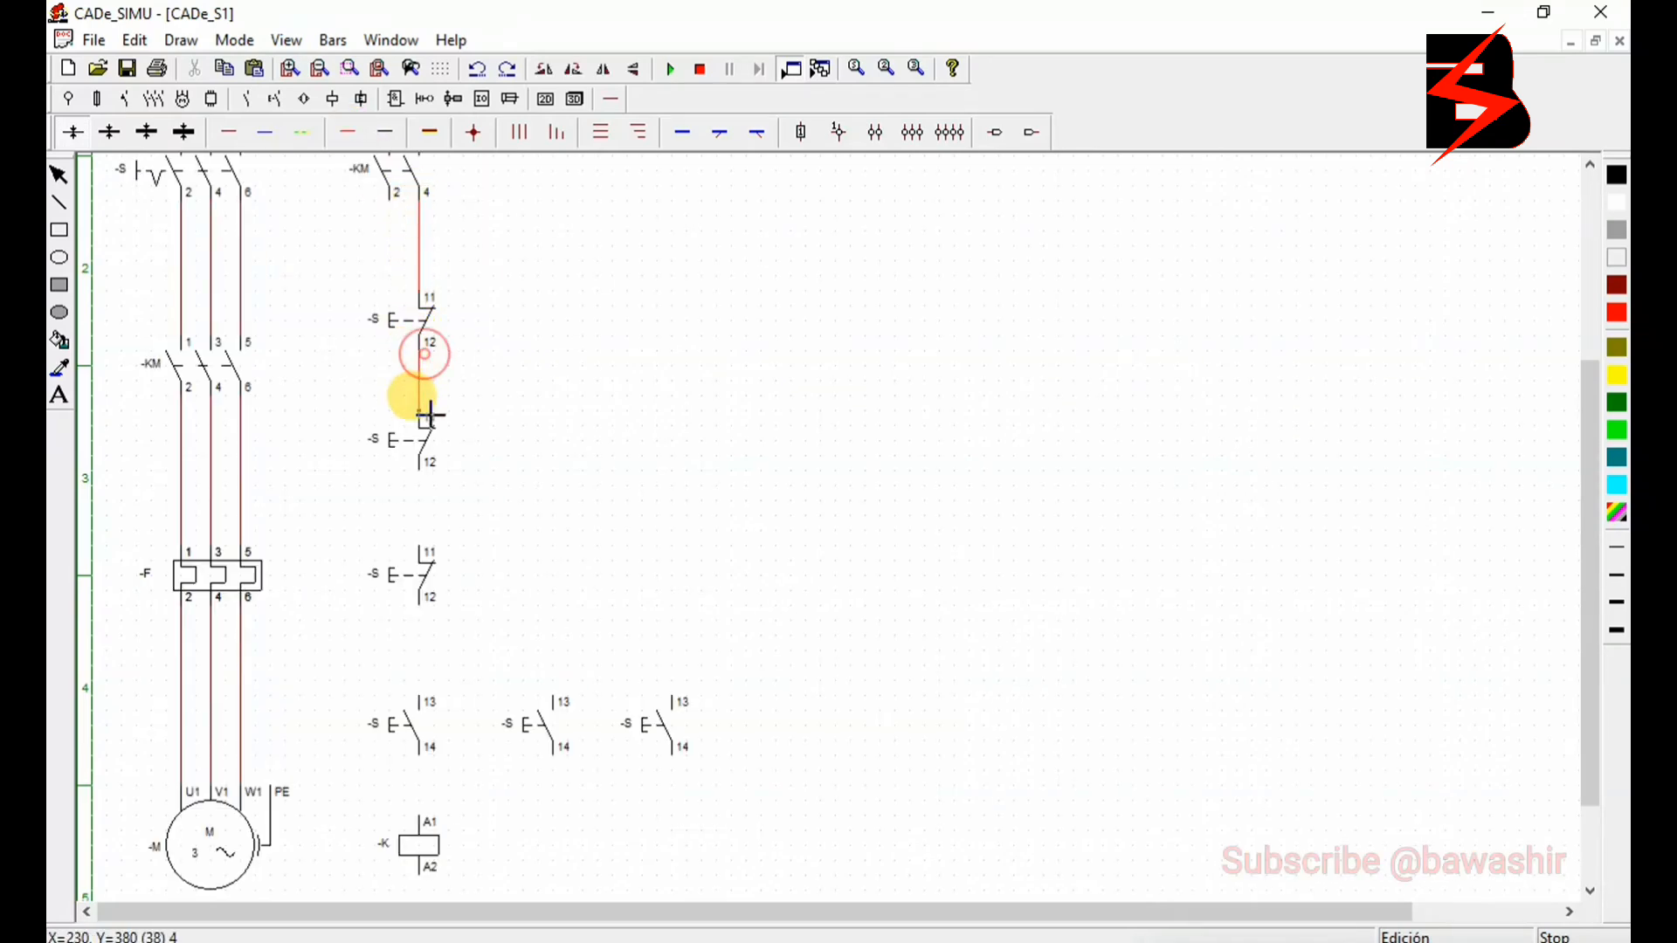
click(426, 414)
click(425, 473)
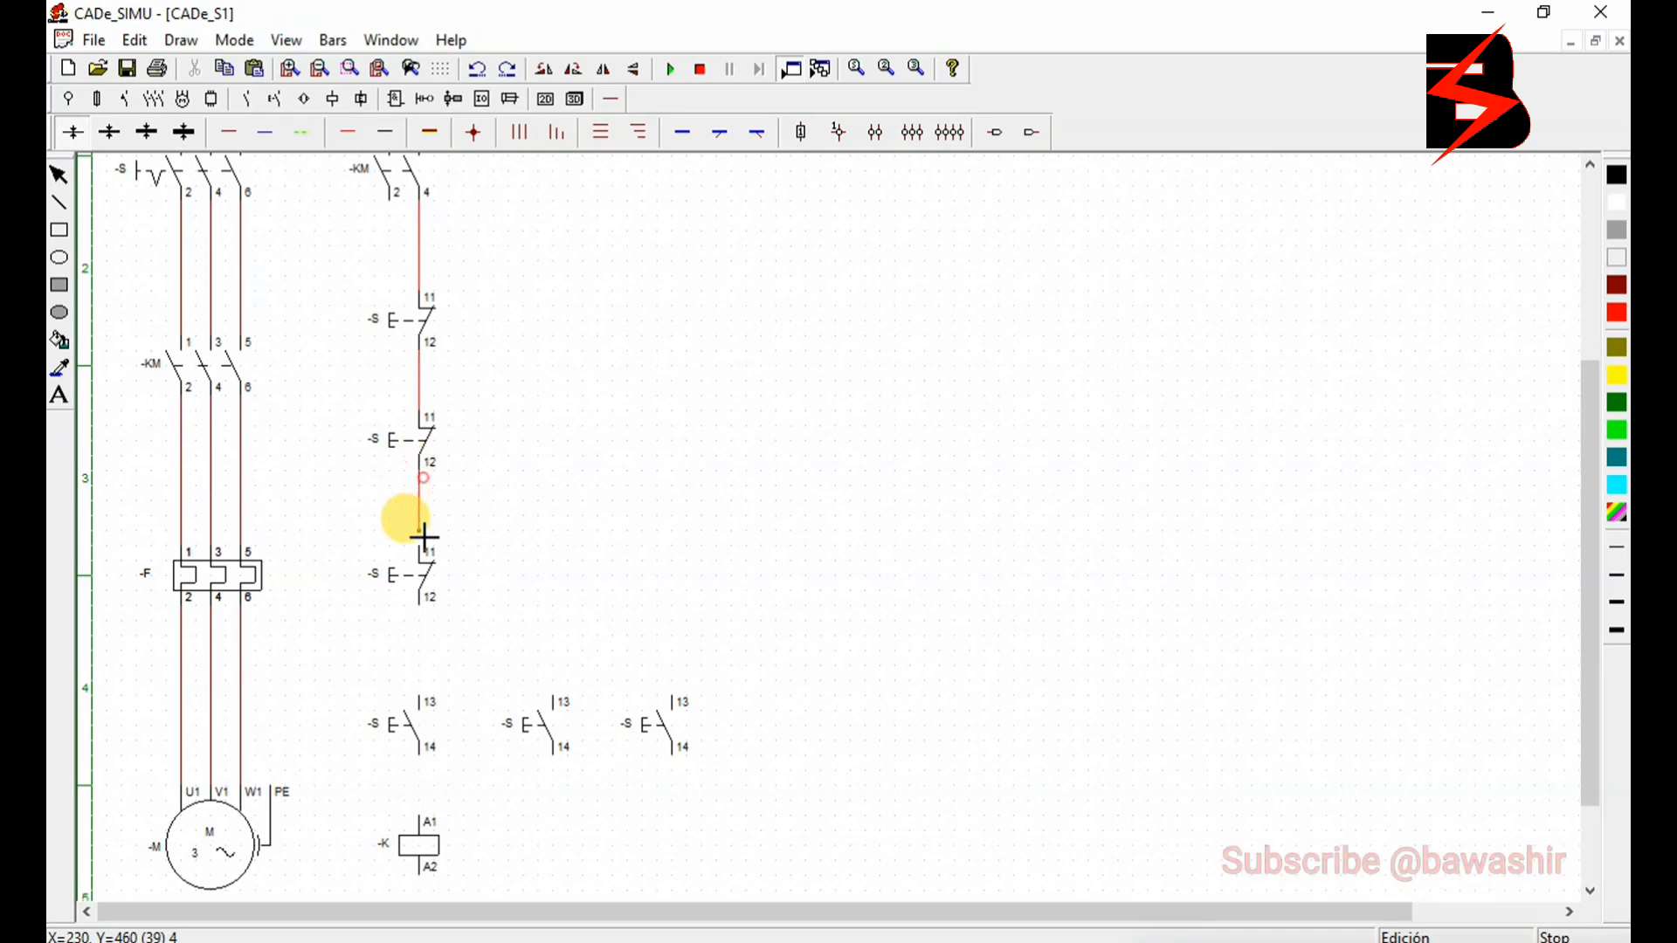
click(425, 546)
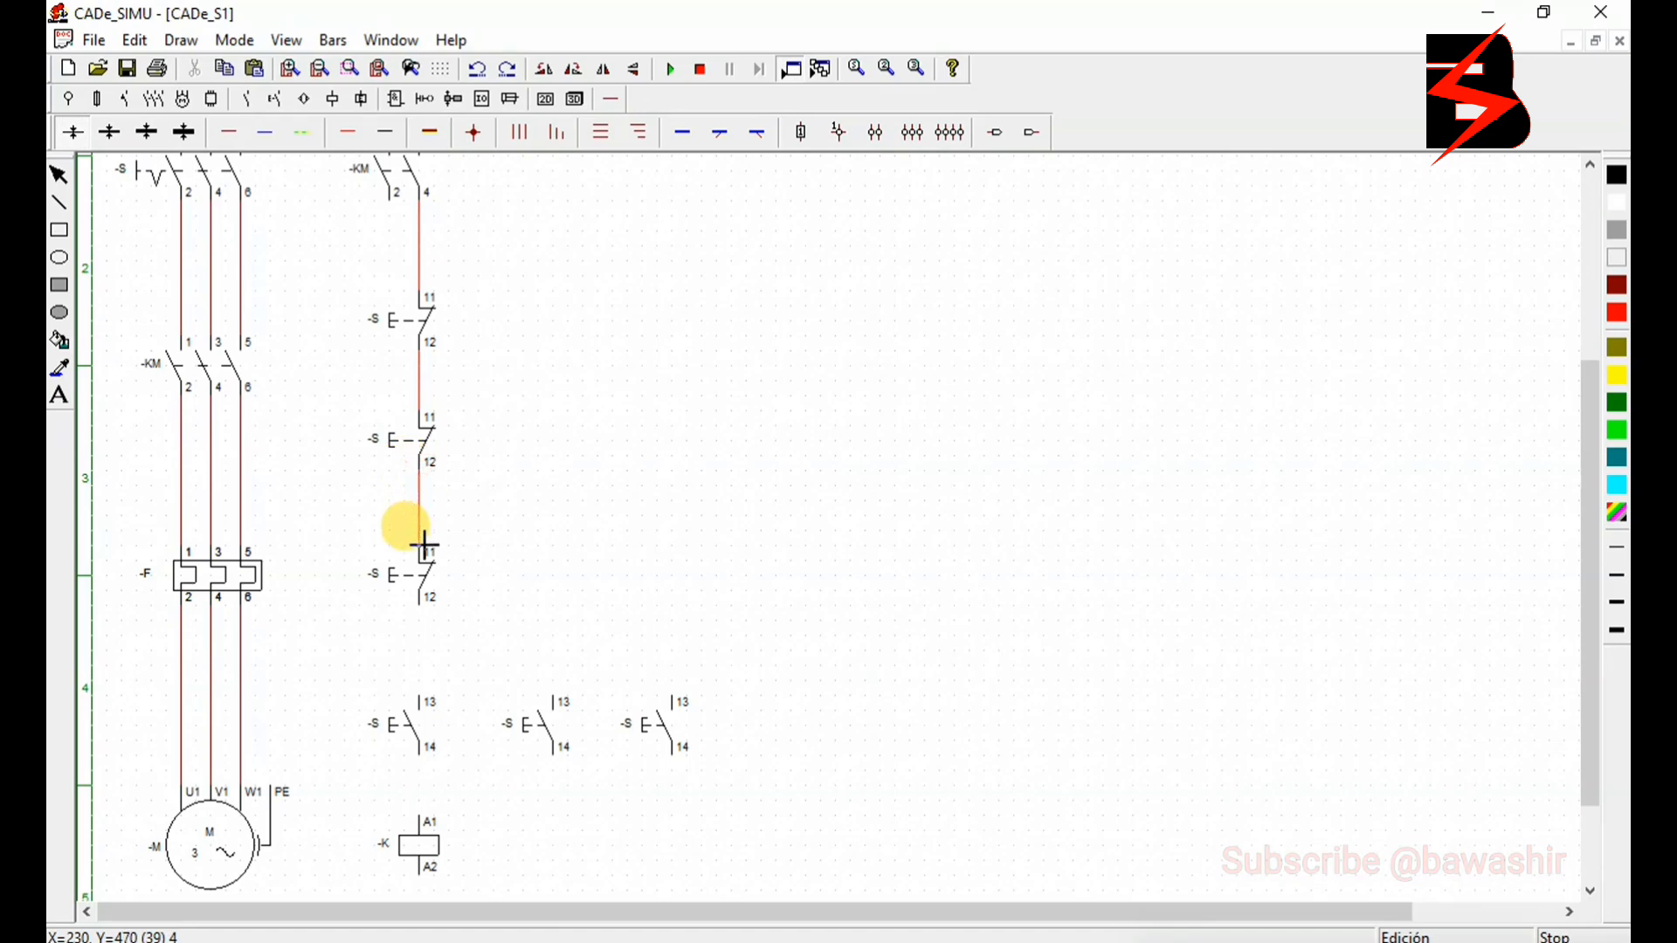
- Wire the third normally closed push button to the first normally open push button, and its terminal 14 to coil terminal A1
click(424, 613)
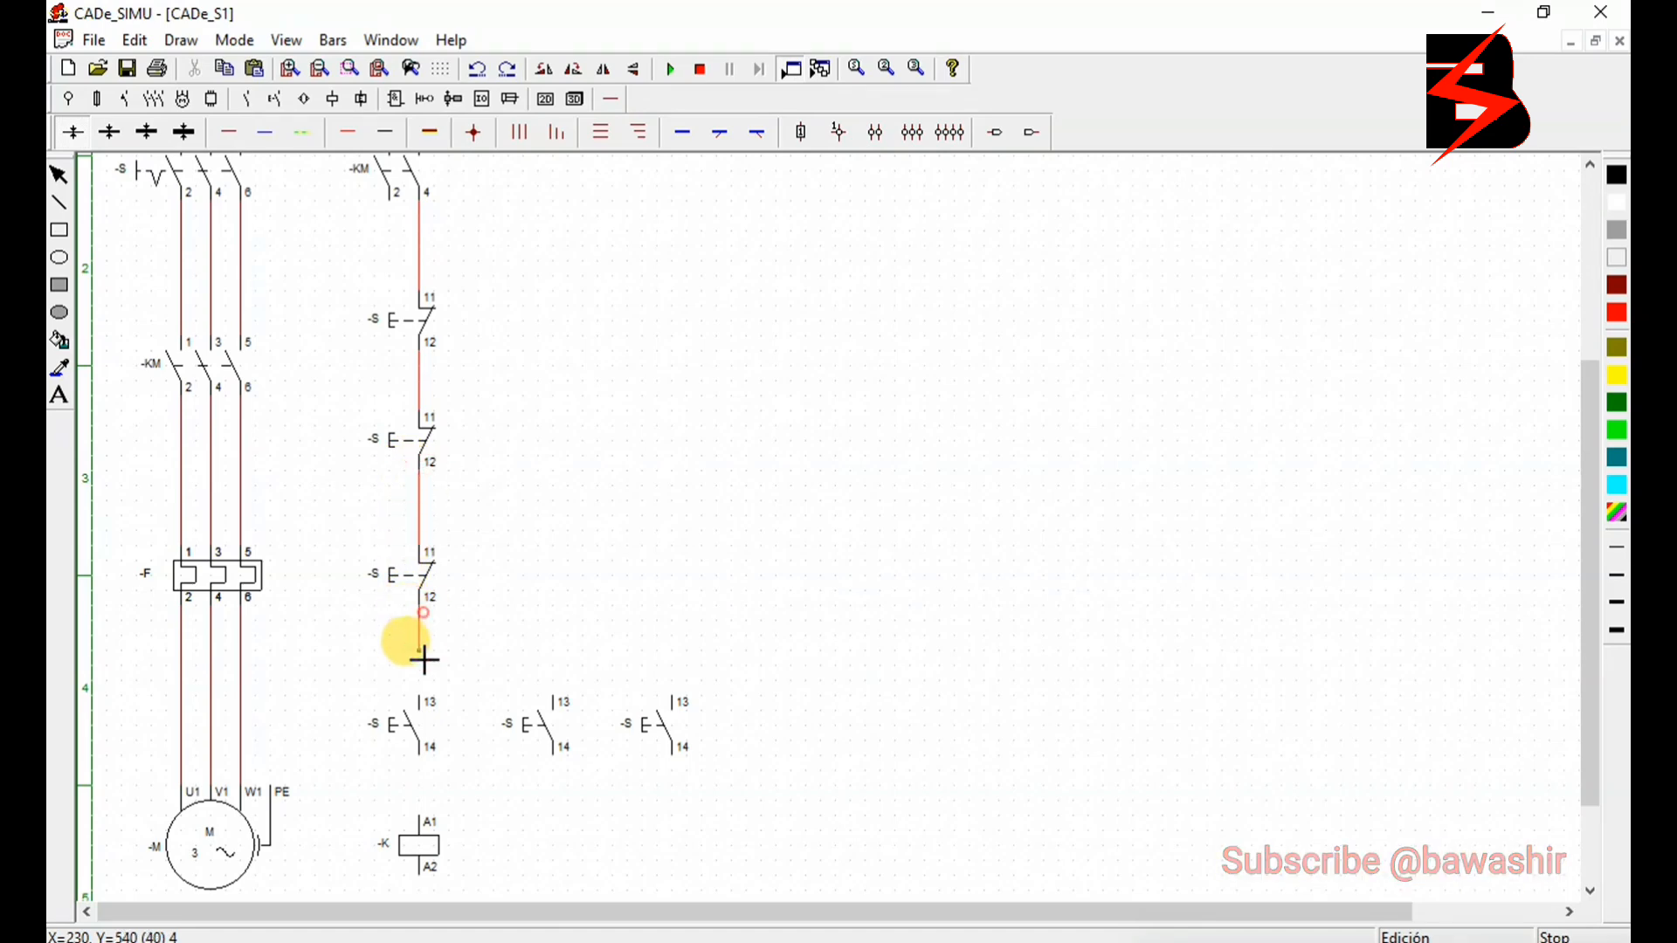
click(426, 697)
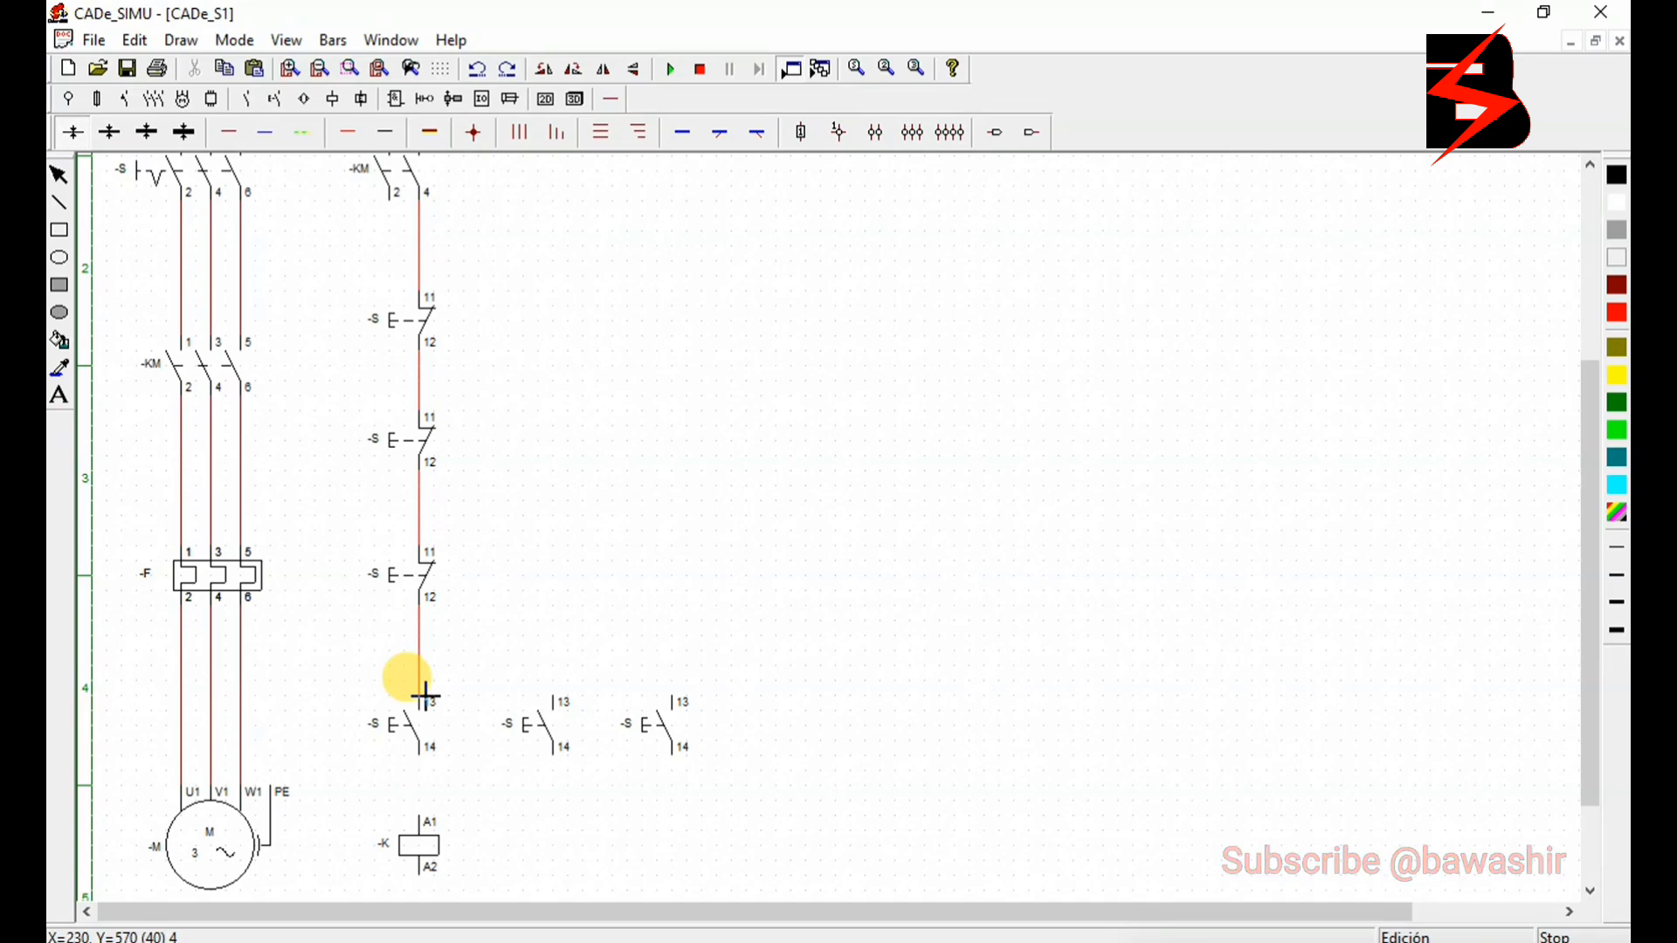
click(424, 760)
click(422, 819)
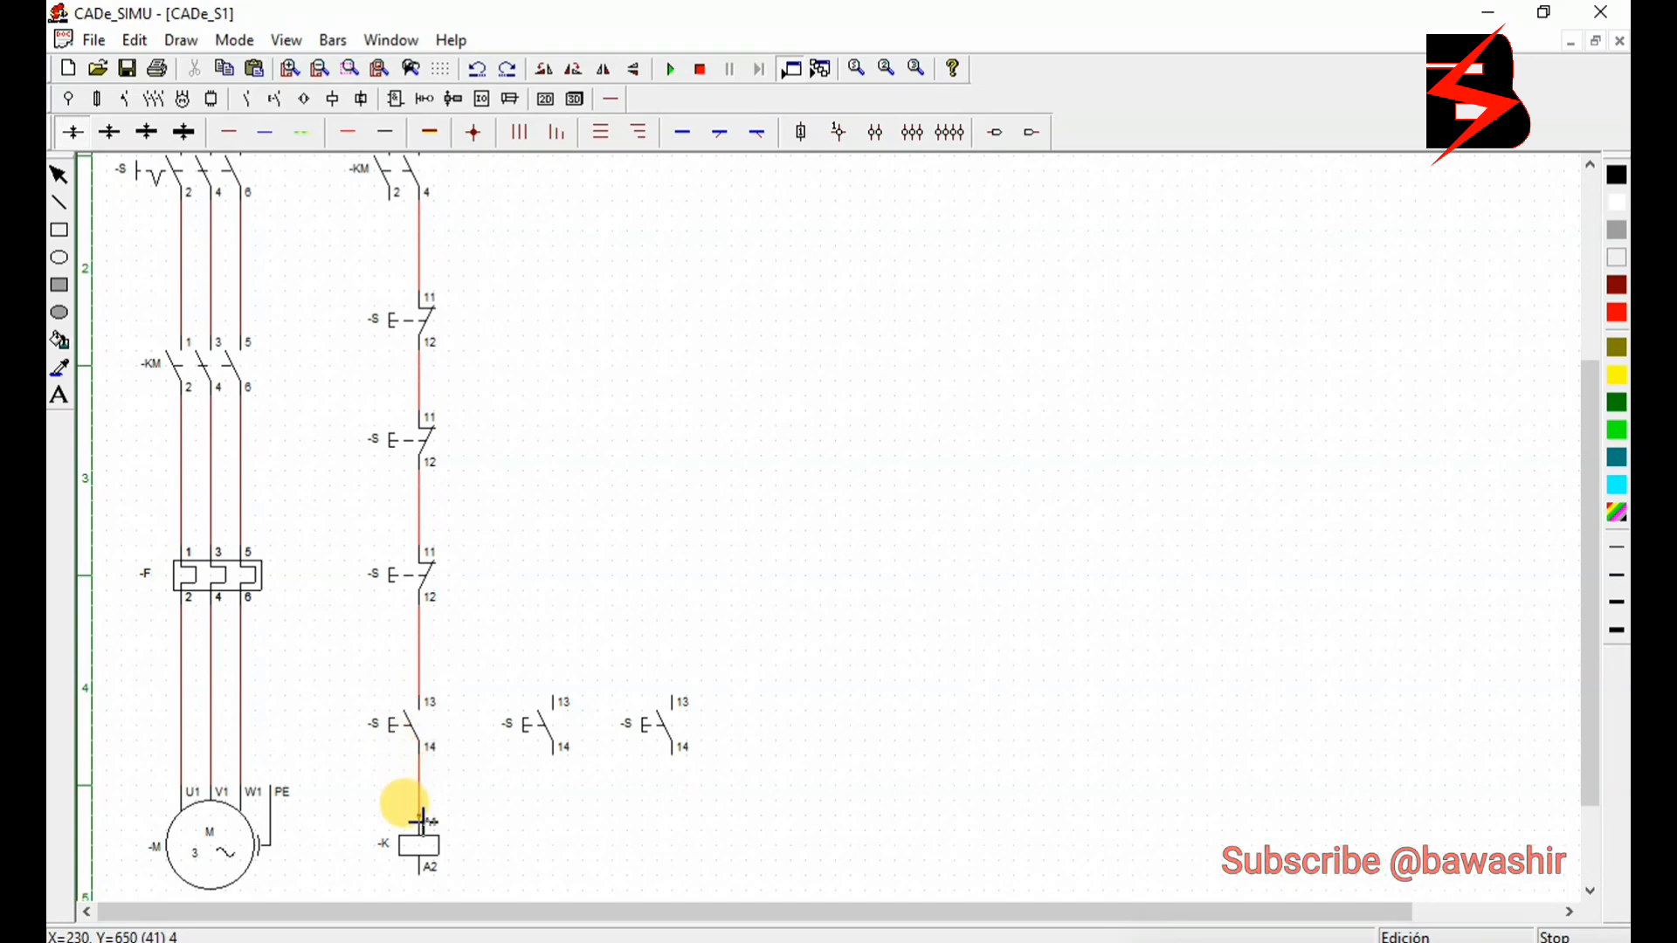
- Branch a wire from above the first normally open push button to terminal 13 of the other two
click(429, 665)
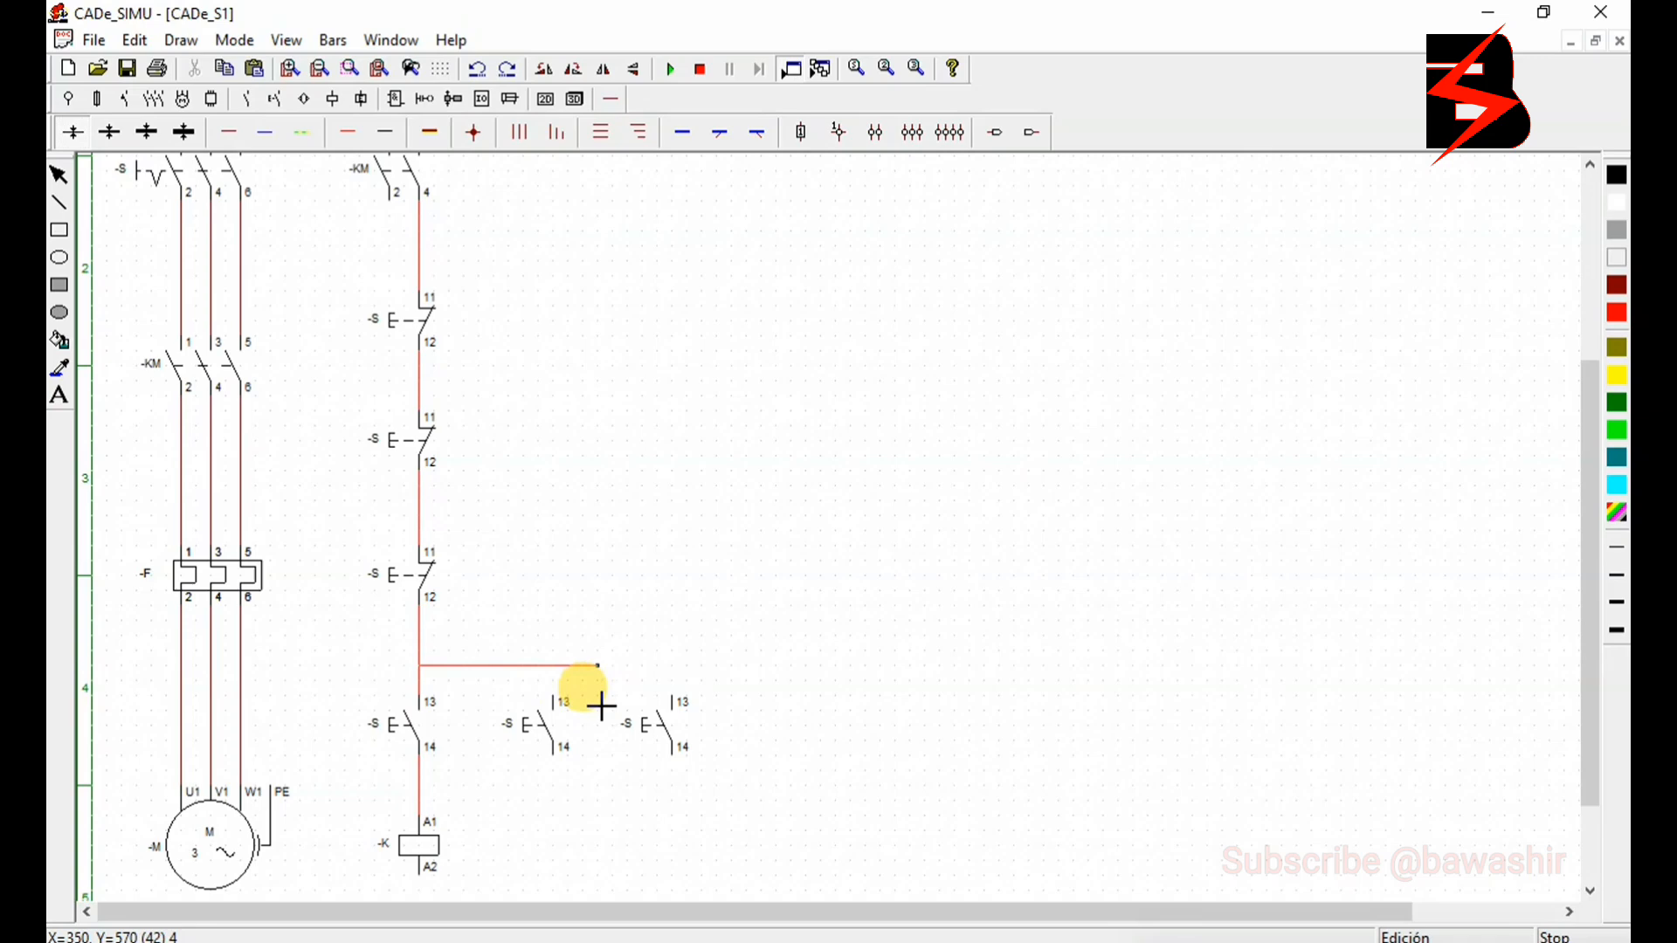
click(672, 700)
click(553, 667)
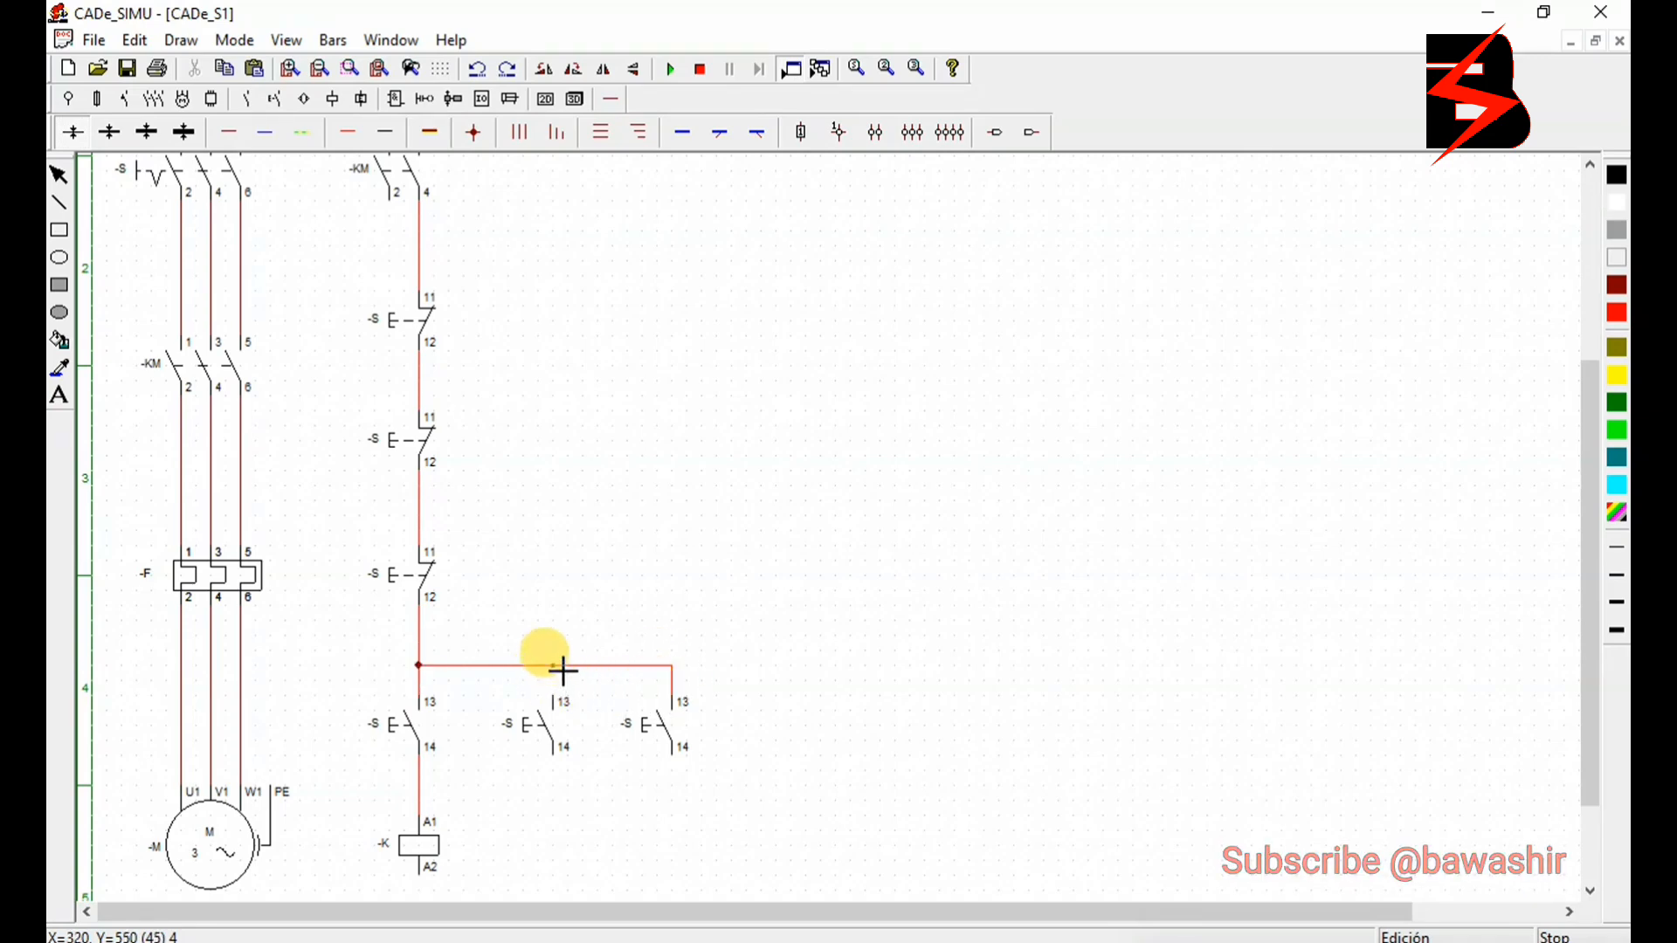
click(556, 697)
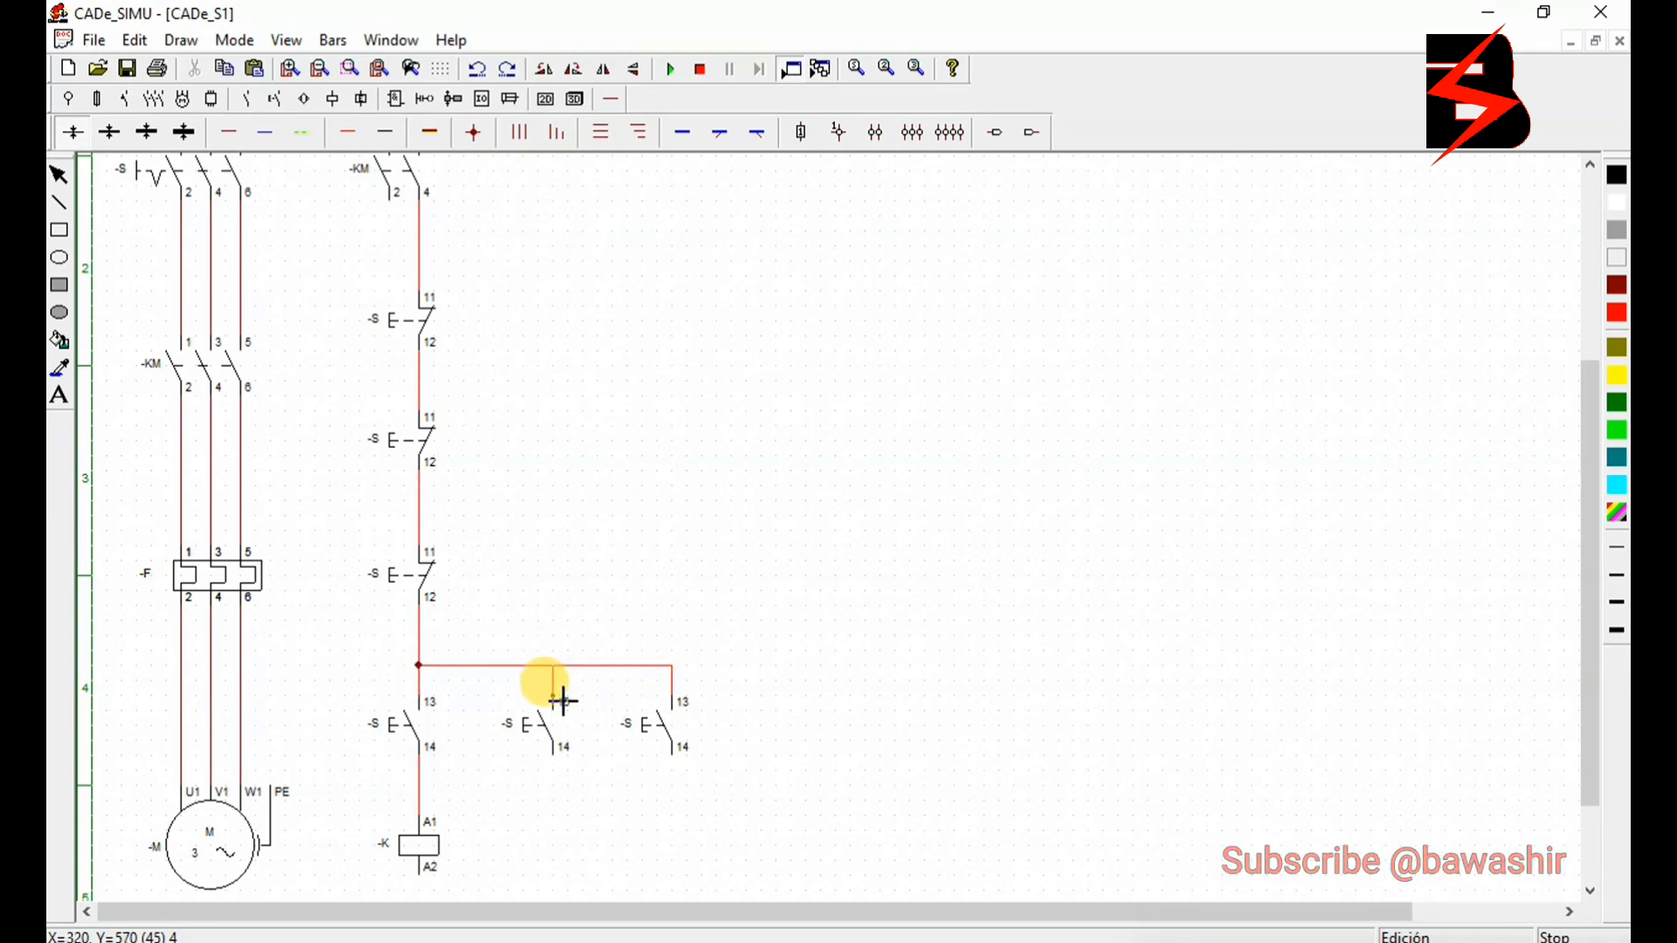
- Join terminal 14 of the second and third normally open push buttons to the wire above coil terminal A1
click(424, 786)
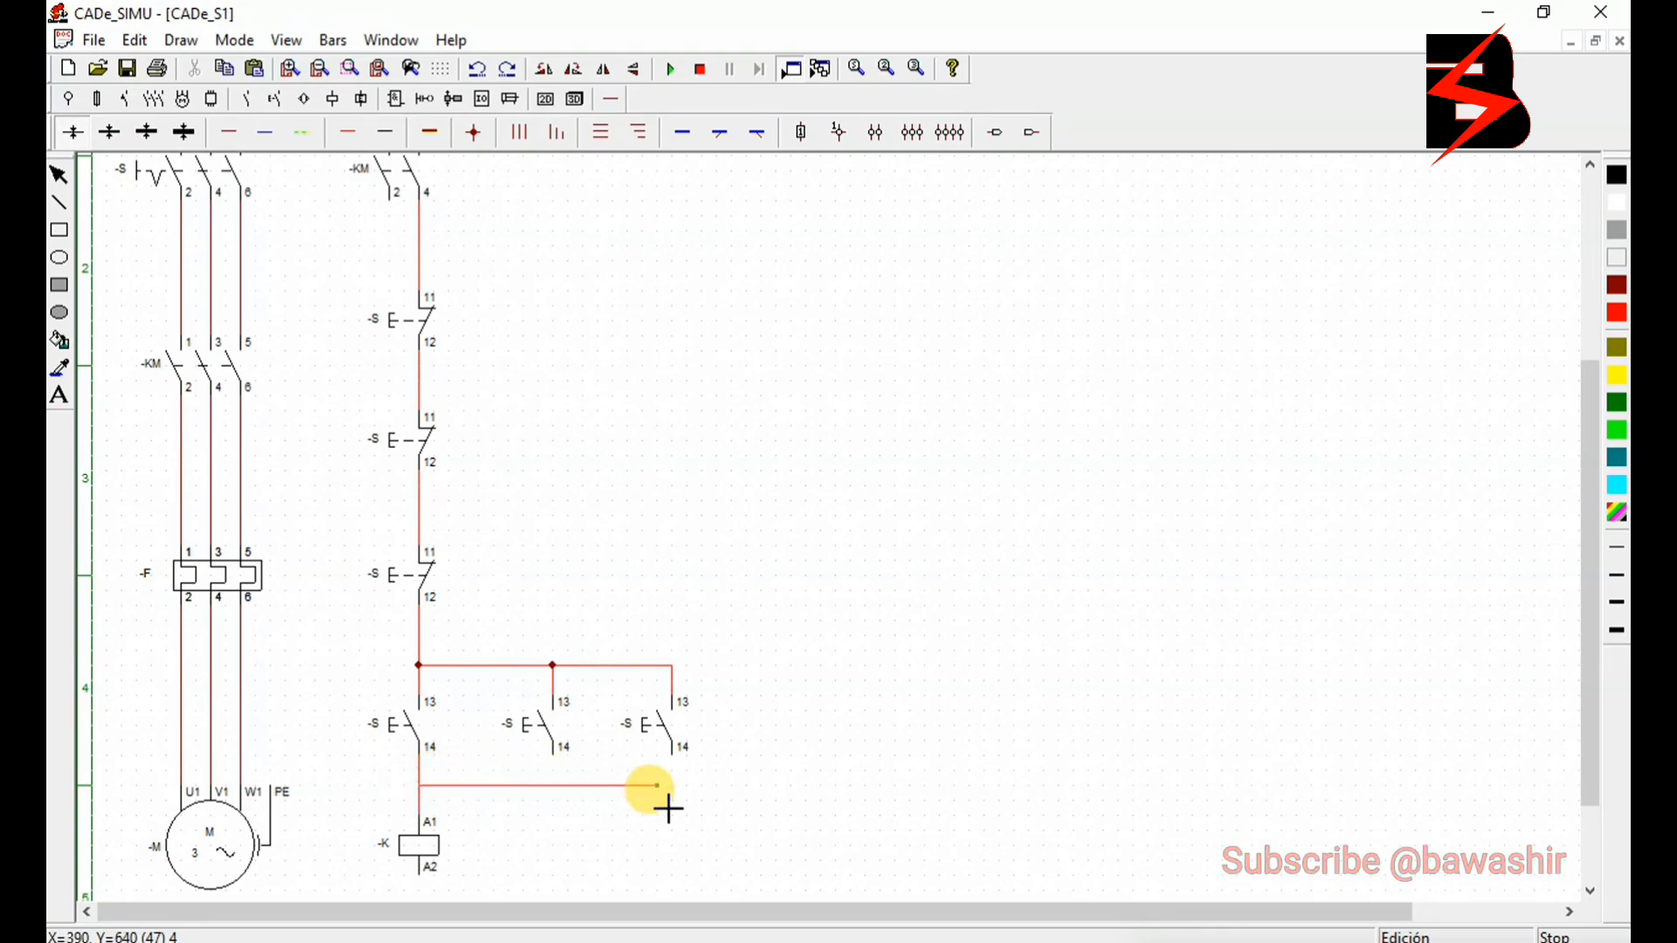
click(670, 755)
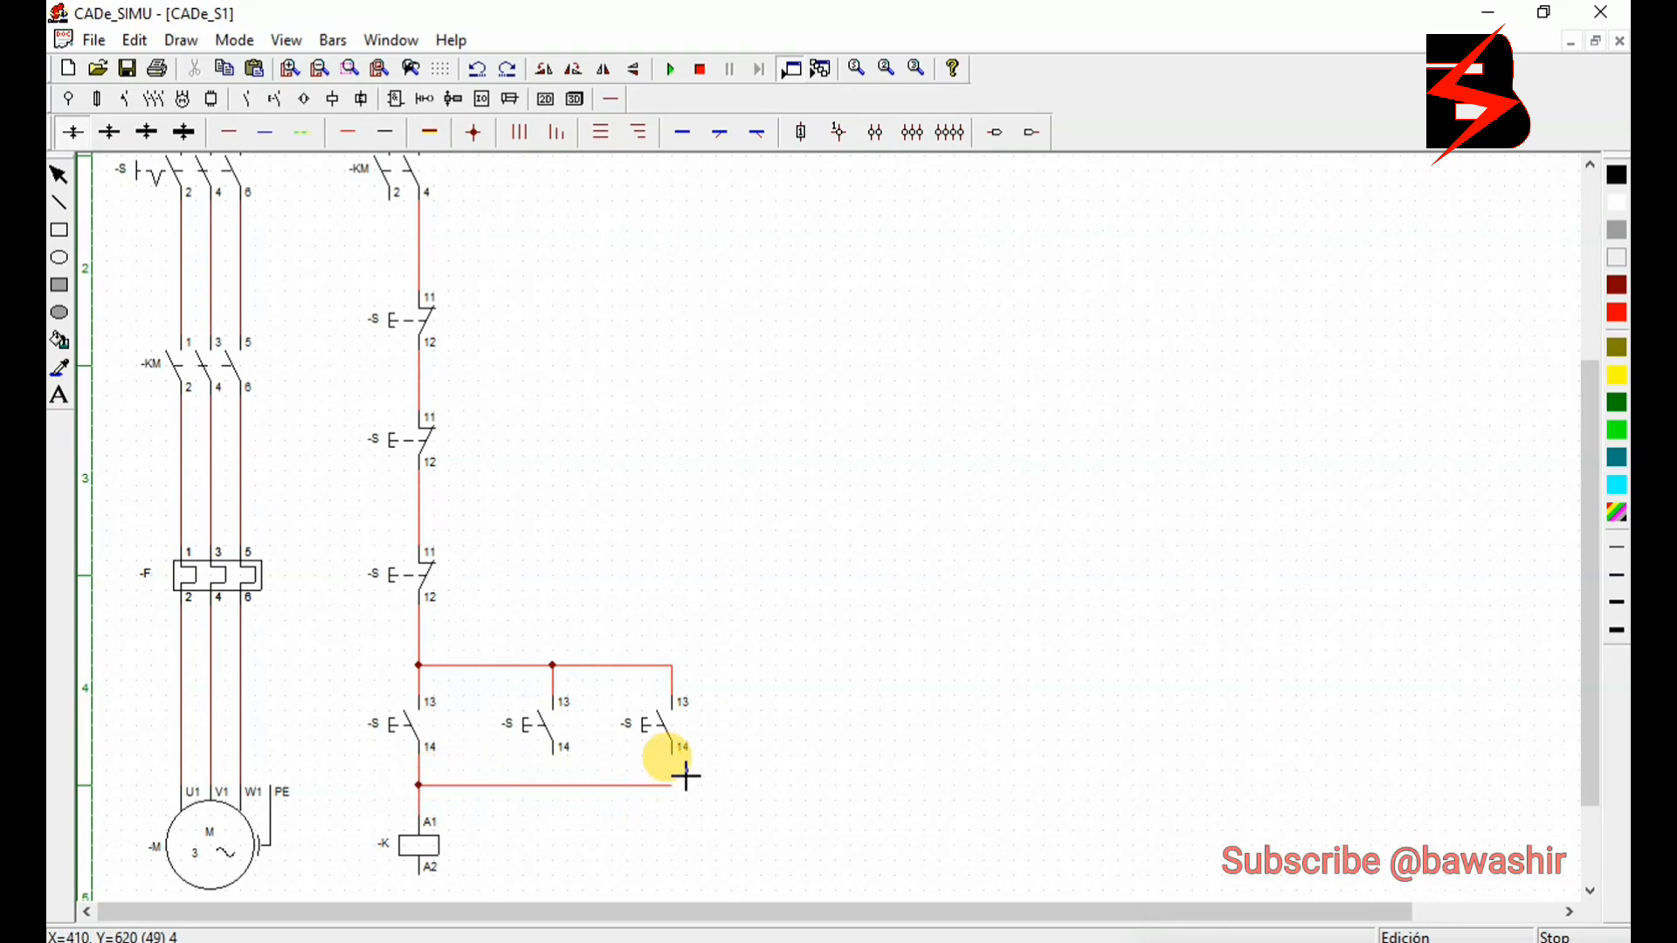
click(552, 786)
click(552, 757)
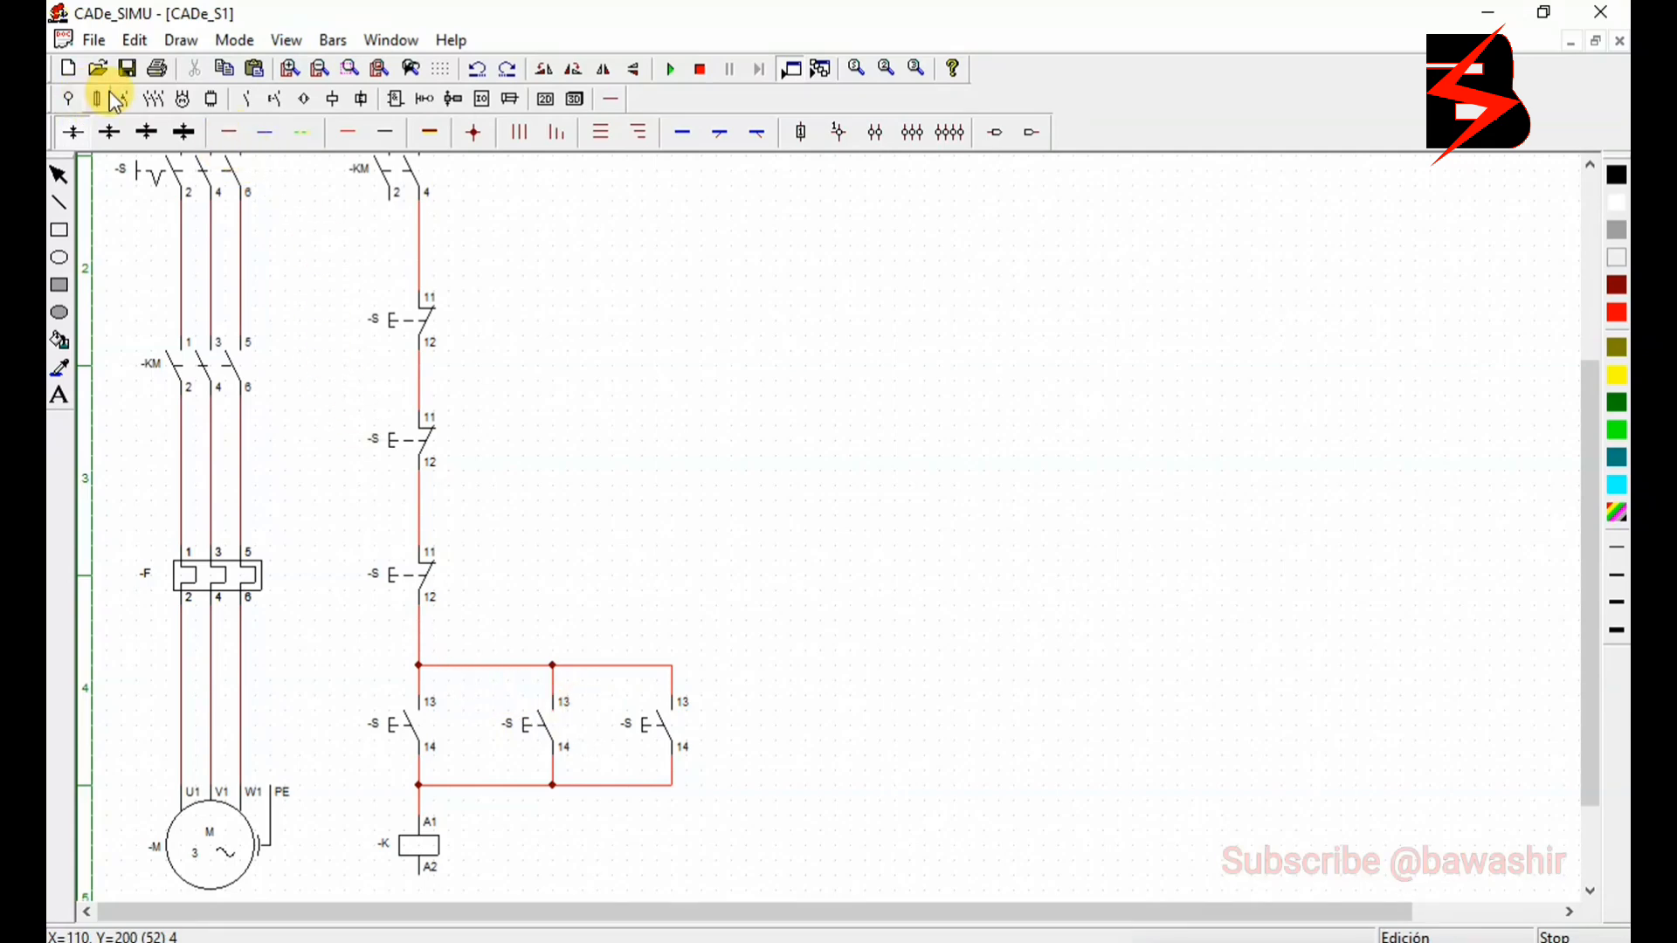
- Place a normally open K contact beside the third normally open push button and wire it in parallel with the push buttons
click(253, 99)
click(70, 132)
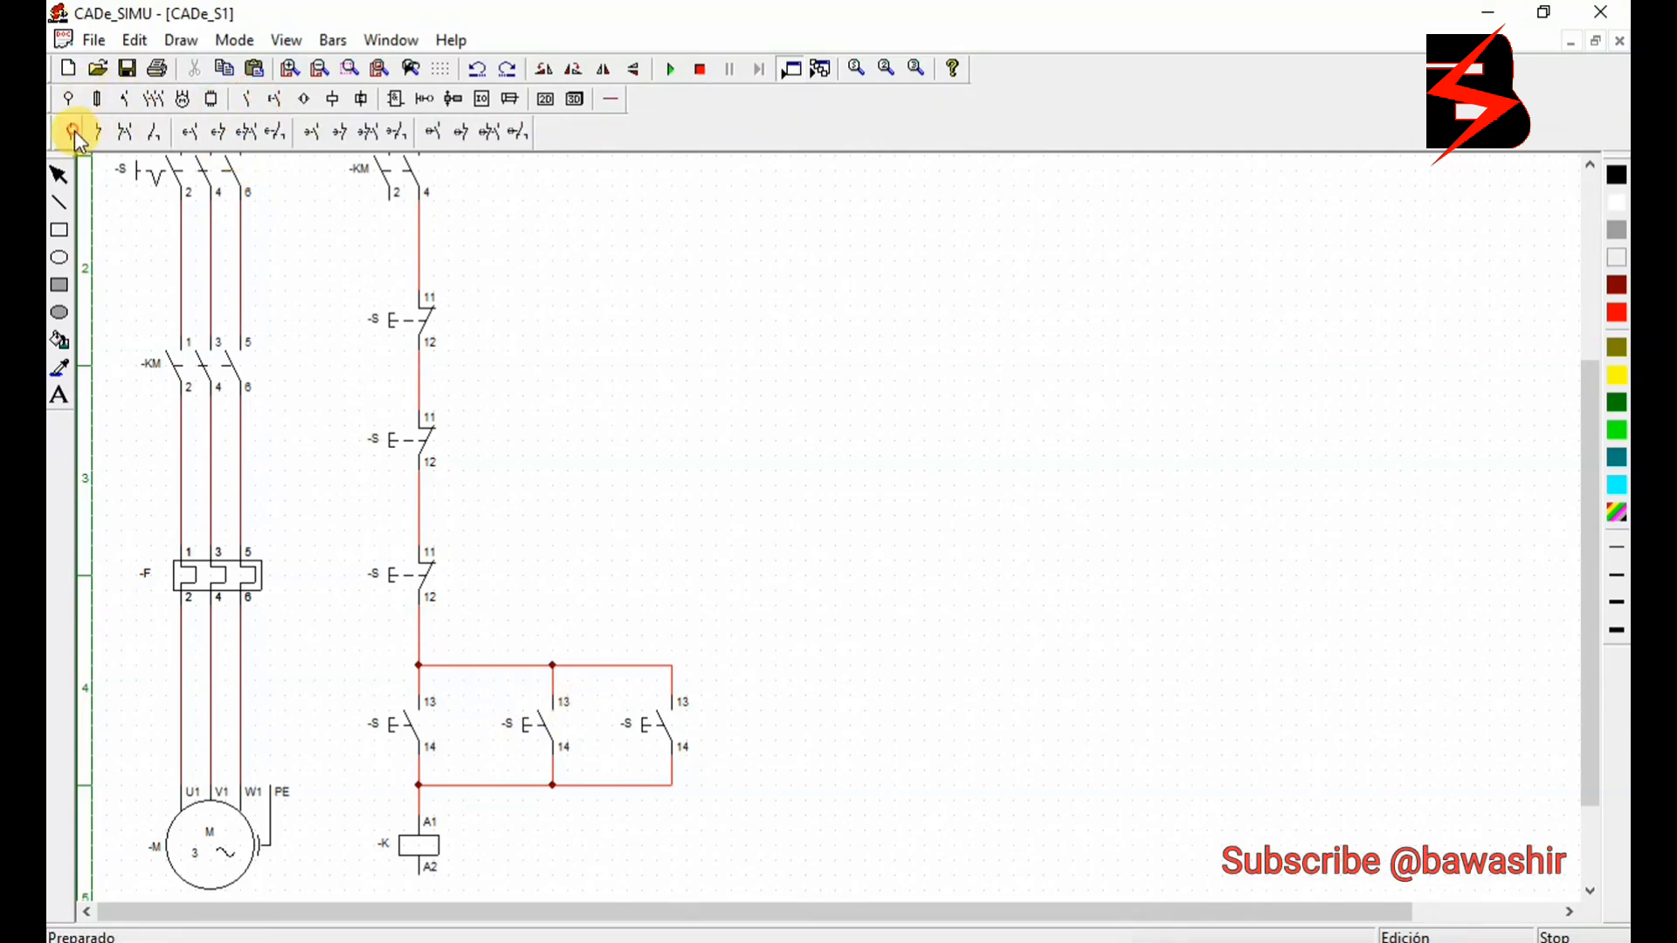
click(753, 699)
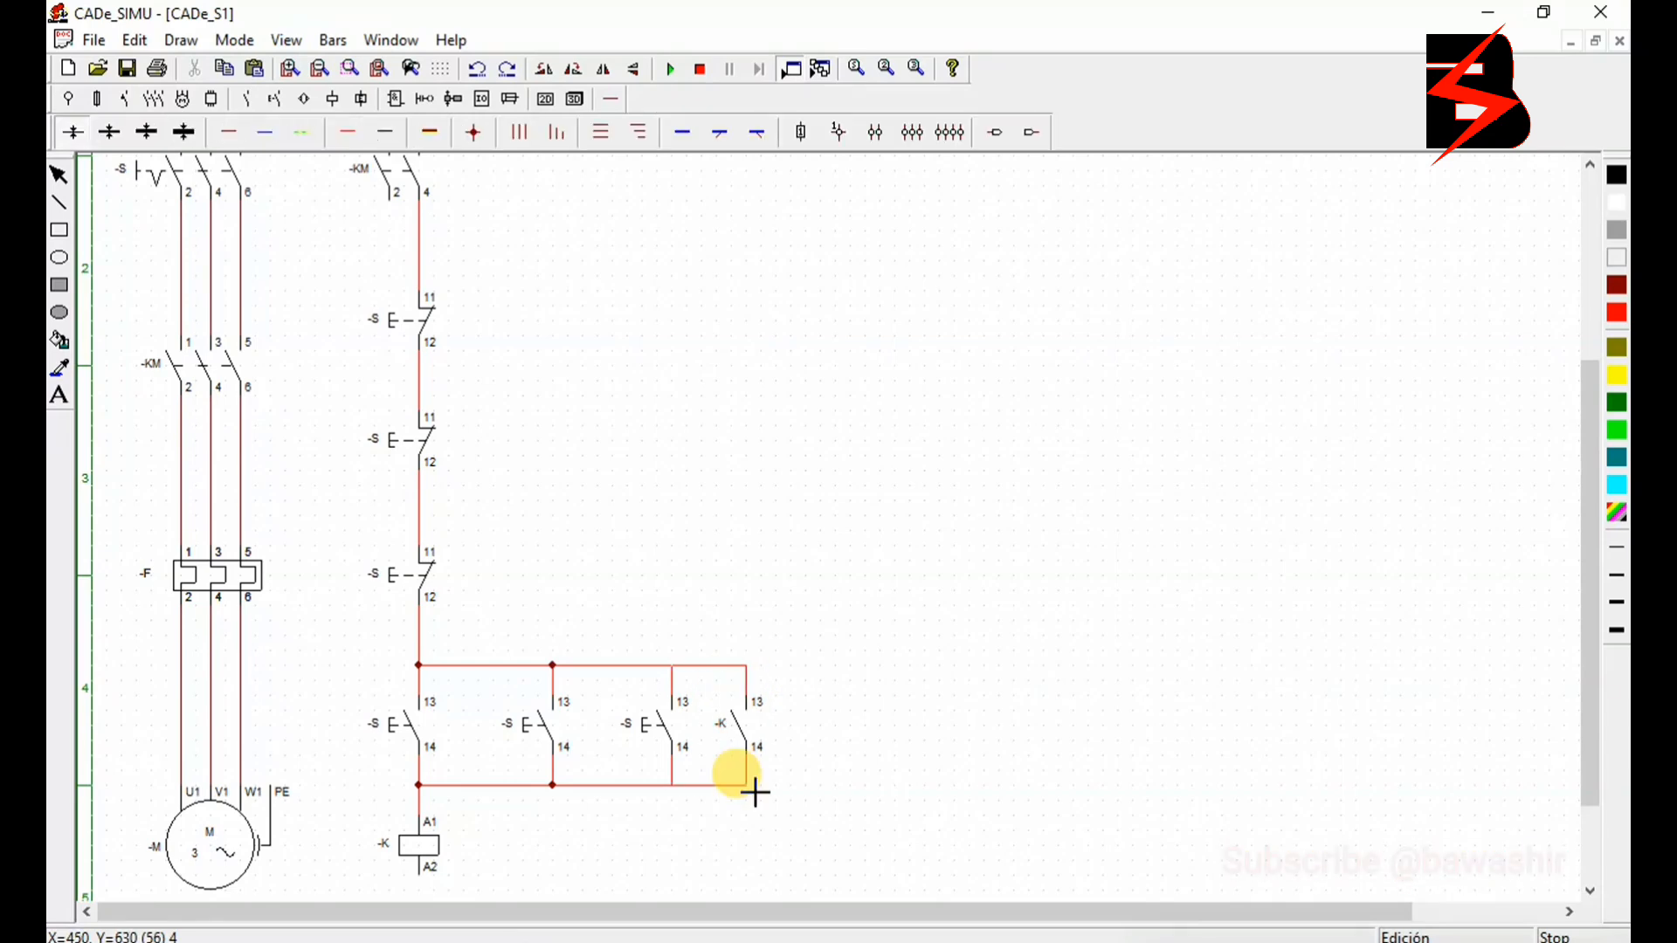
- Wire the third phase line to terminal 3 of the two-pole KM contacts, and neutral through terminals 1 and 2 to coil terminal A2
drag(1601, 613, 1601, 480)
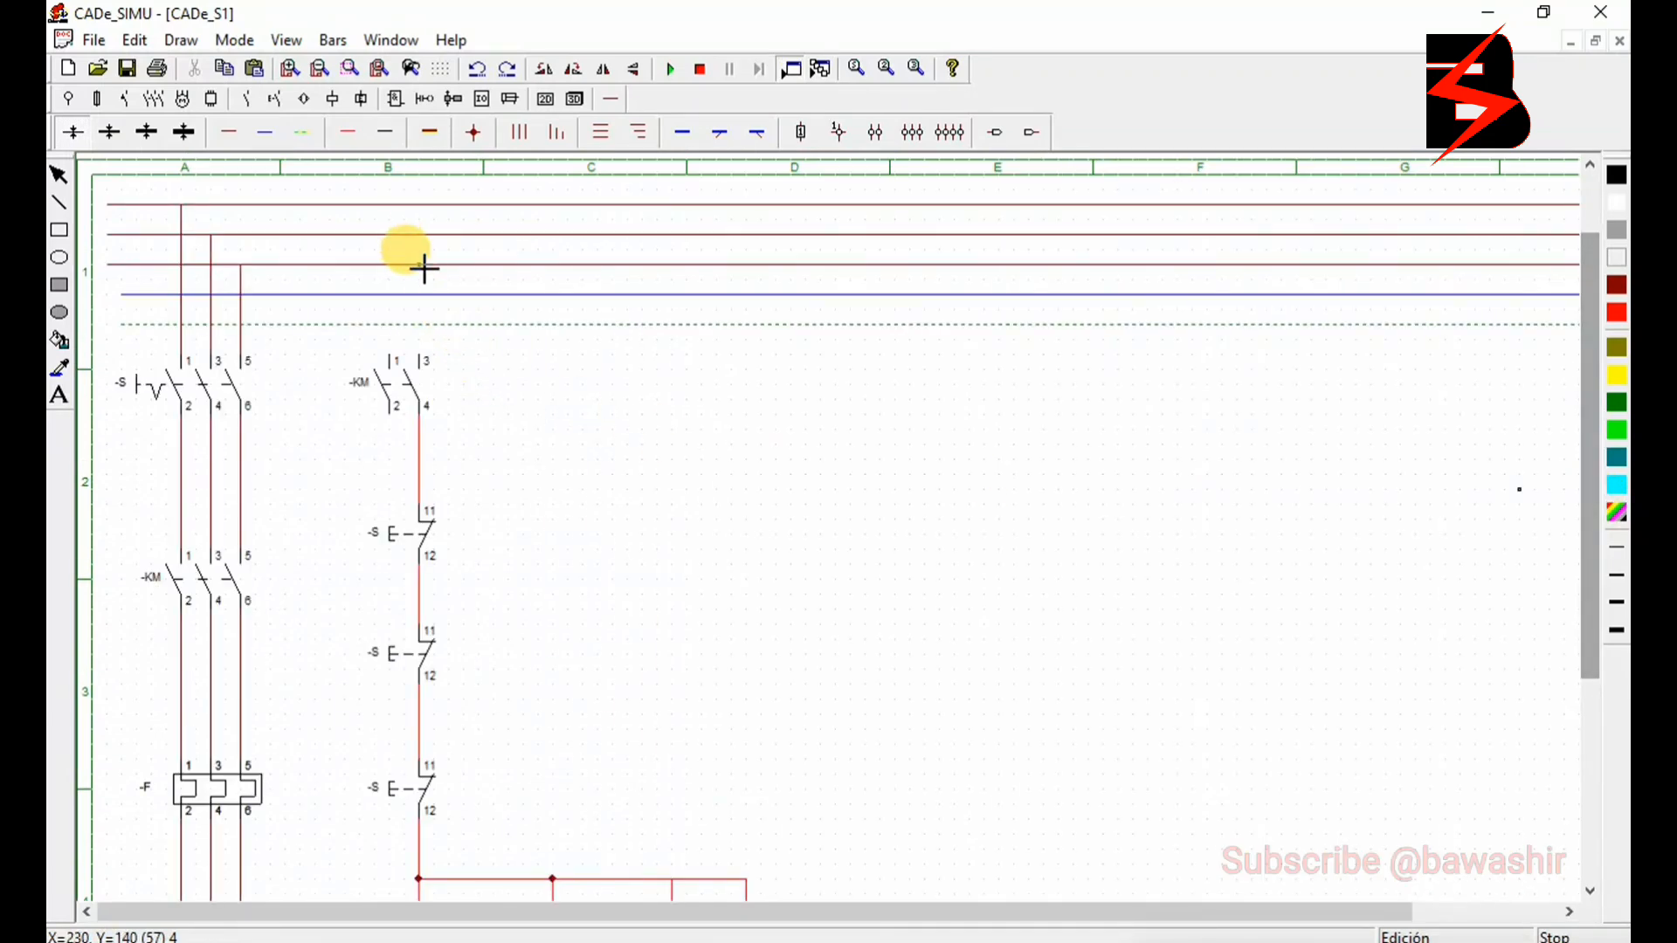
drag(424, 266, 434, 359)
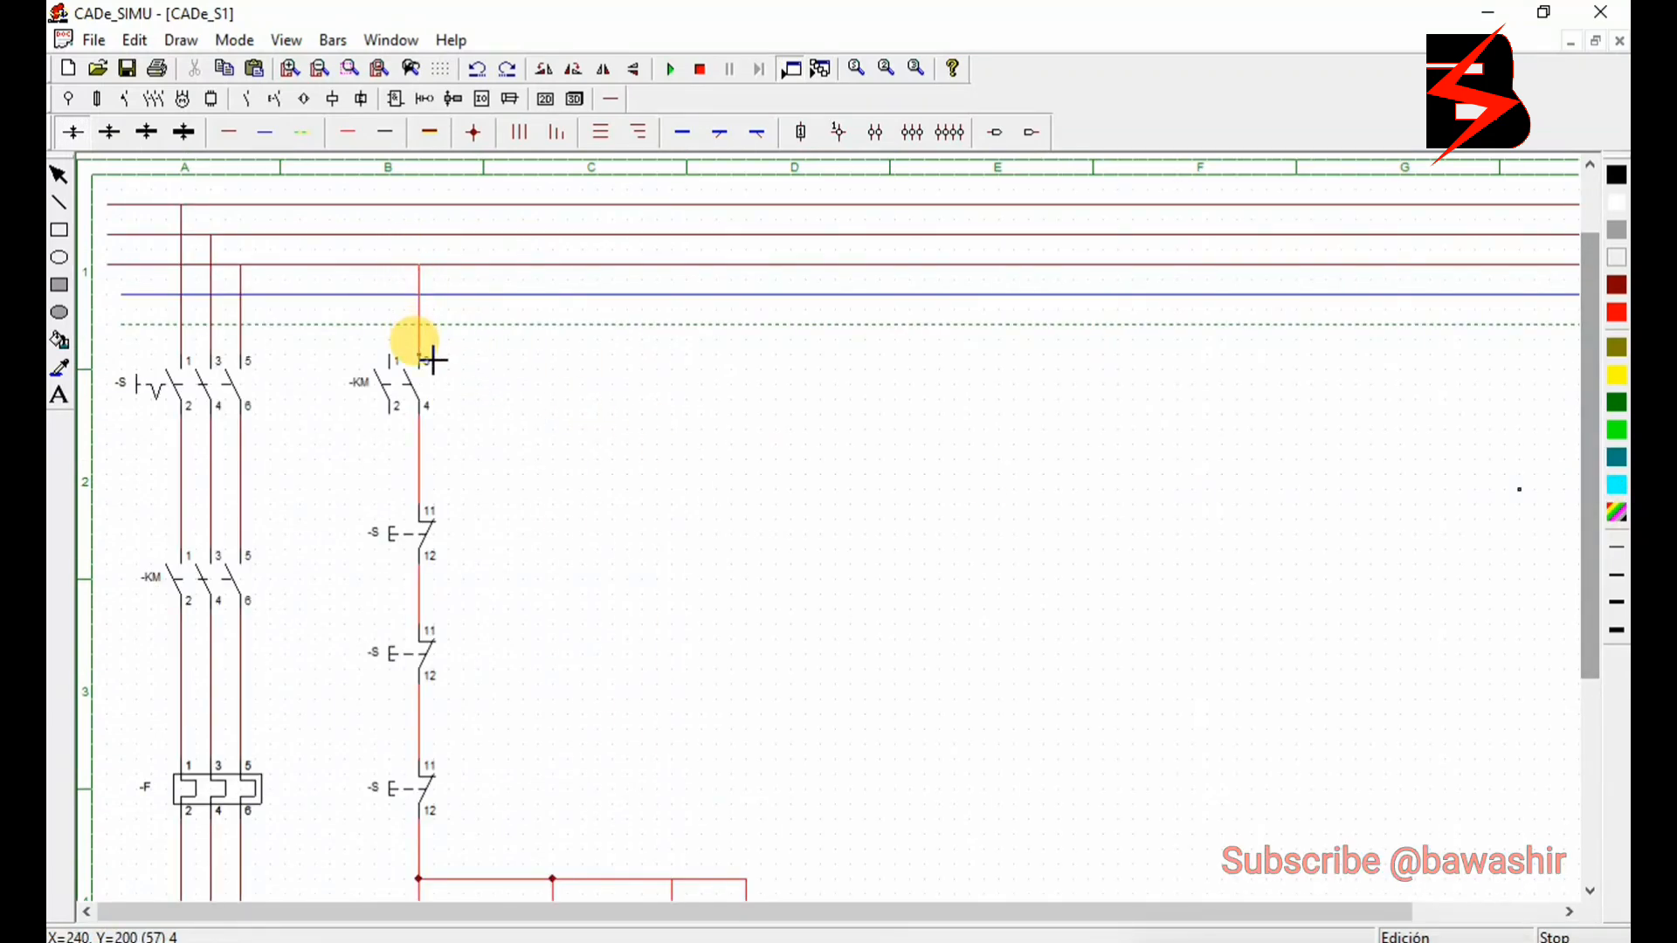
click(258, 136)
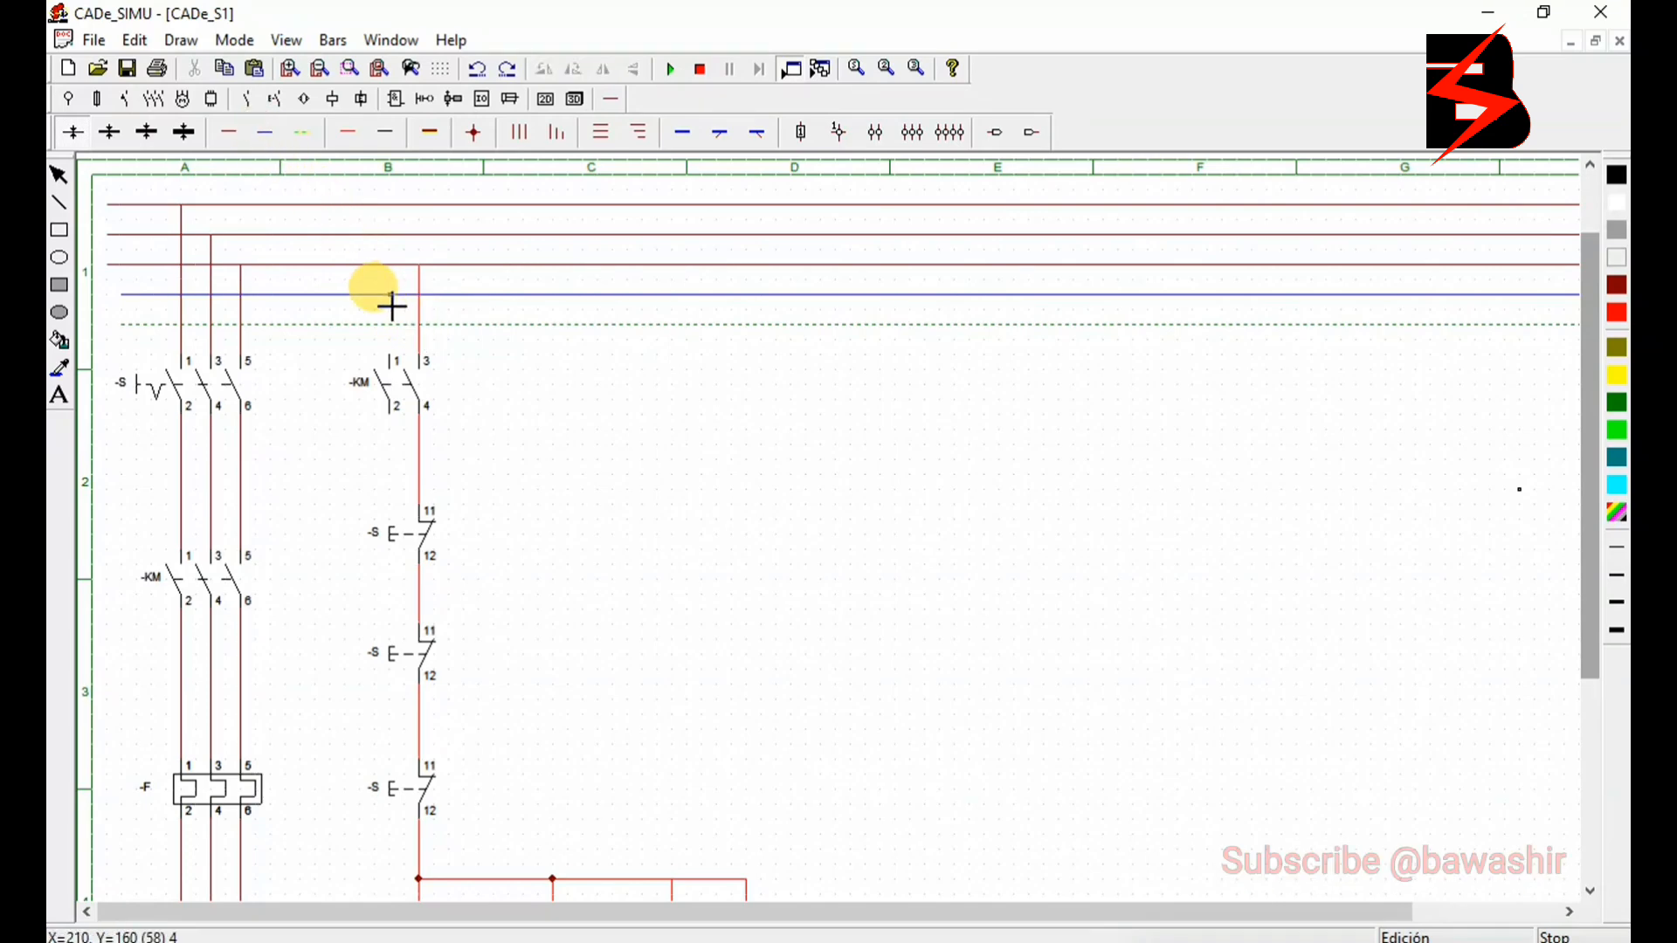
drag(393, 341, 393, 361)
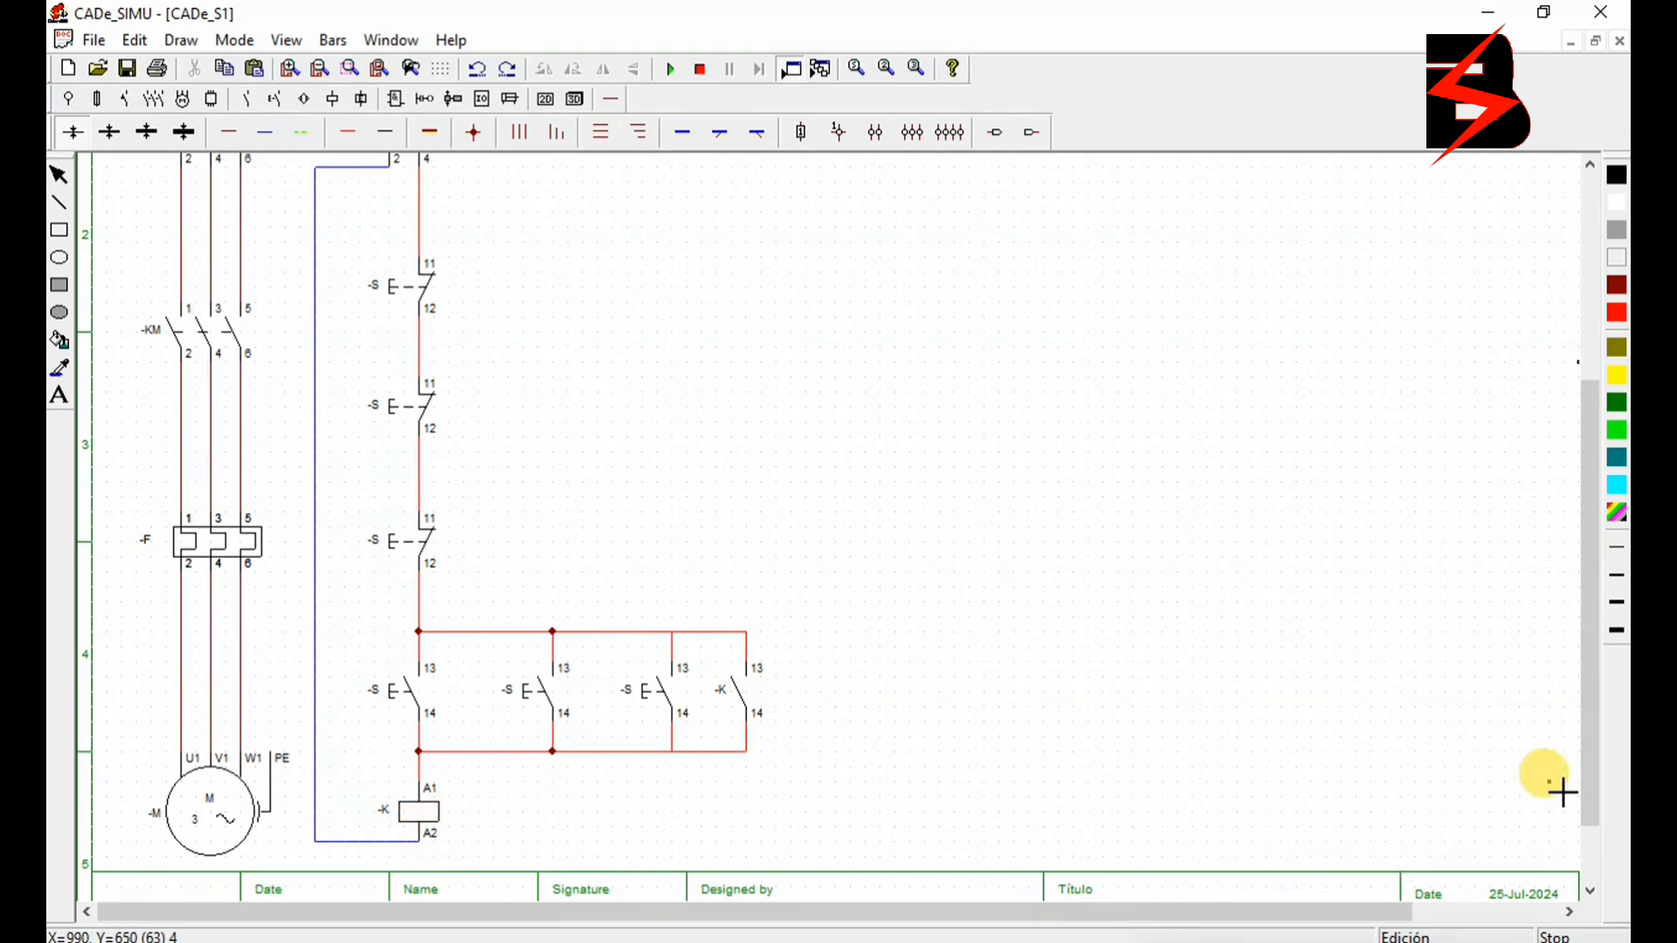
drag(1592, 764, 1592, 753)
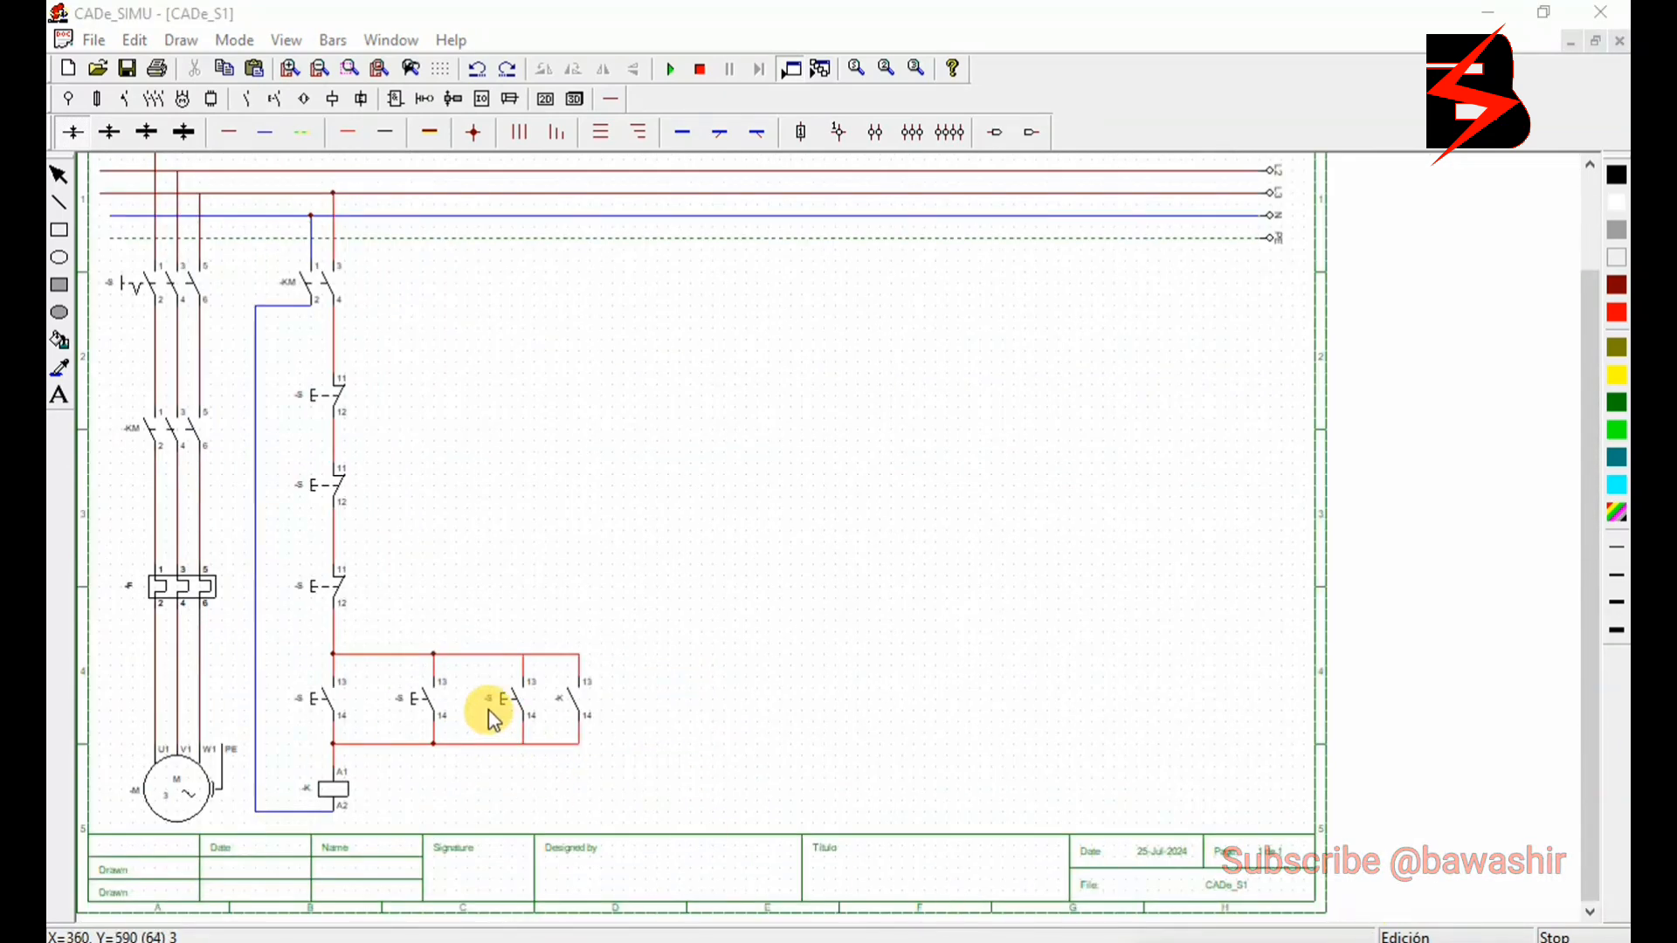
- Rename the contactor coil to -KM to match the three-pole main contactor
double_click(162, 430)
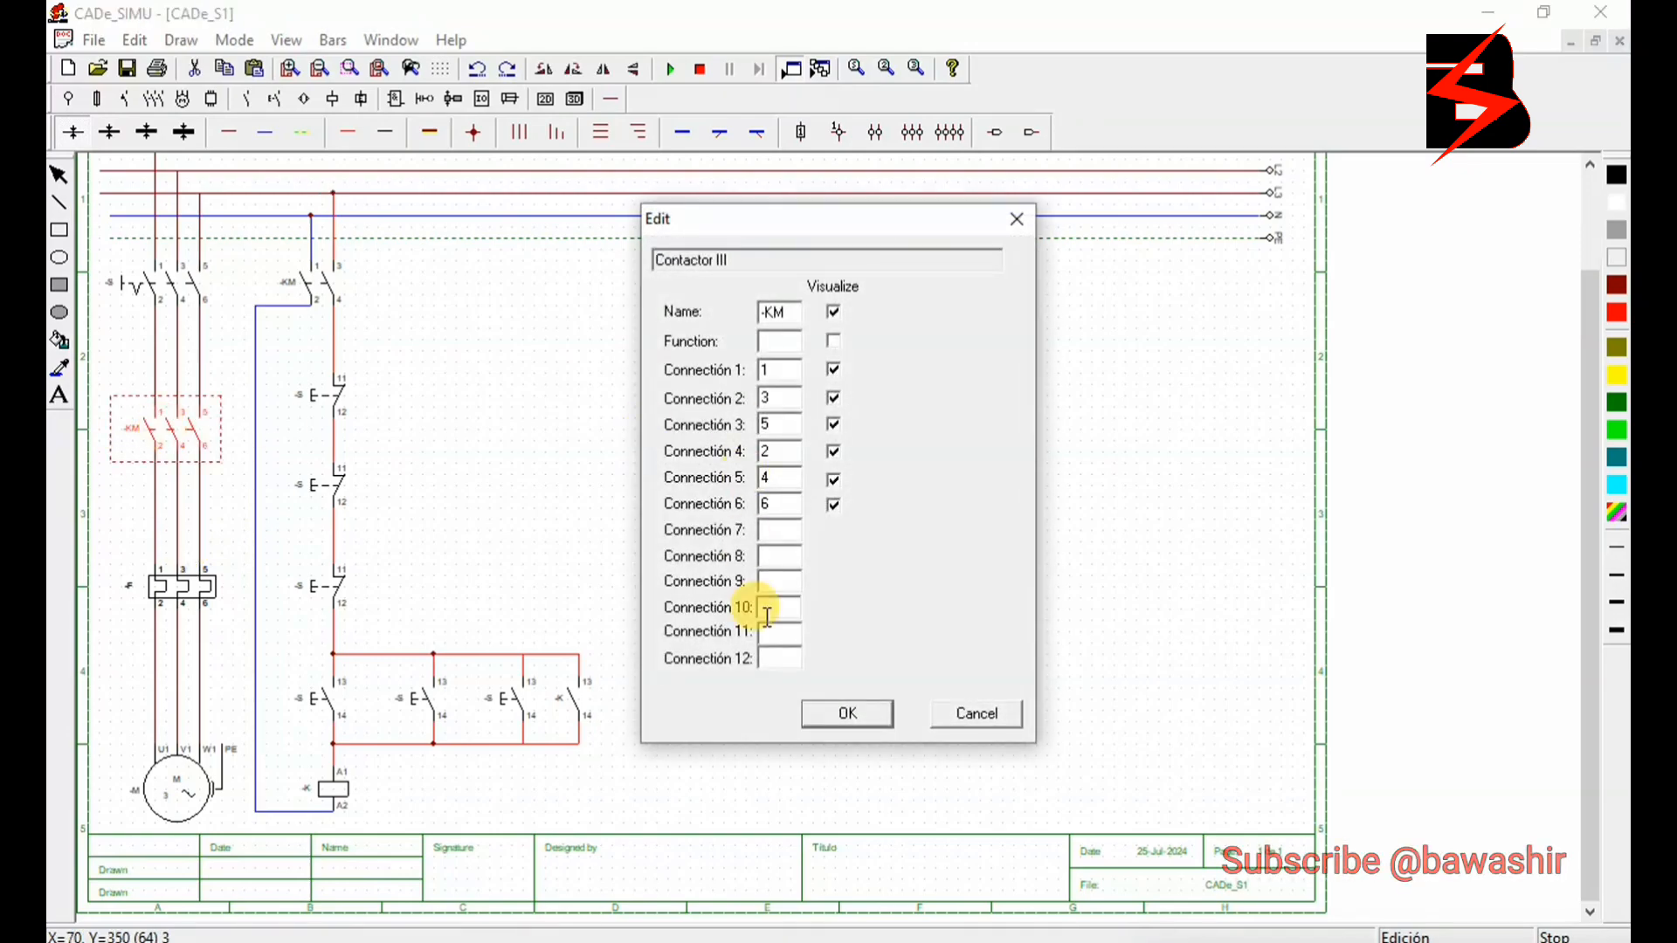
click(805, 712)
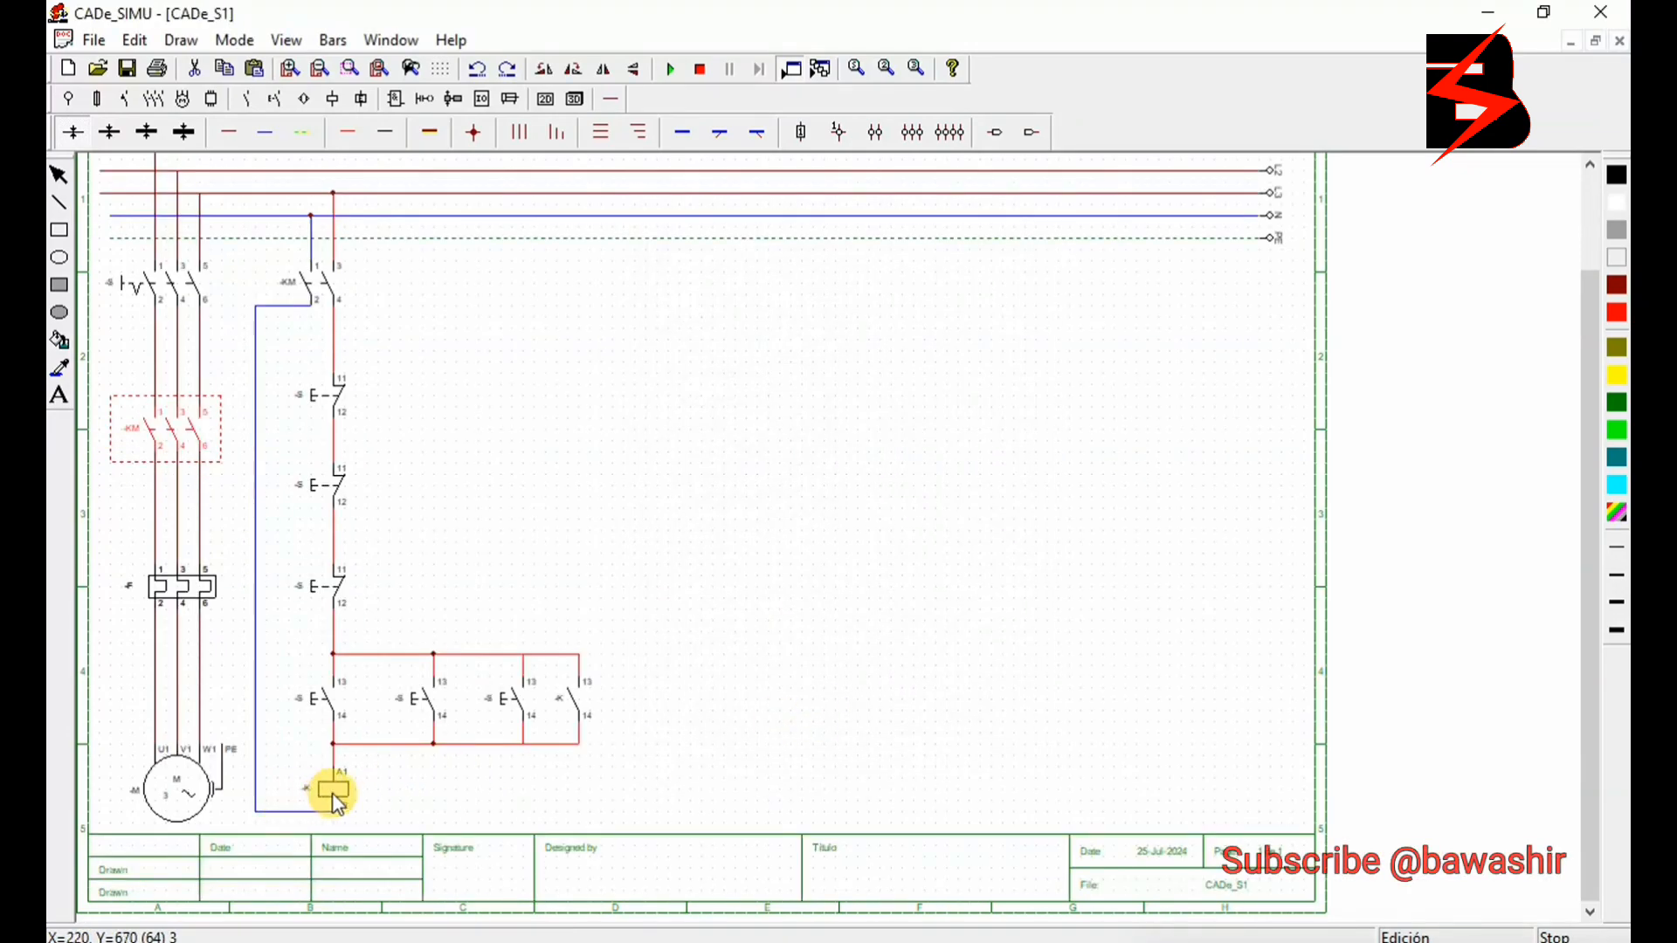
click(333, 793)
double_click(333, 793)
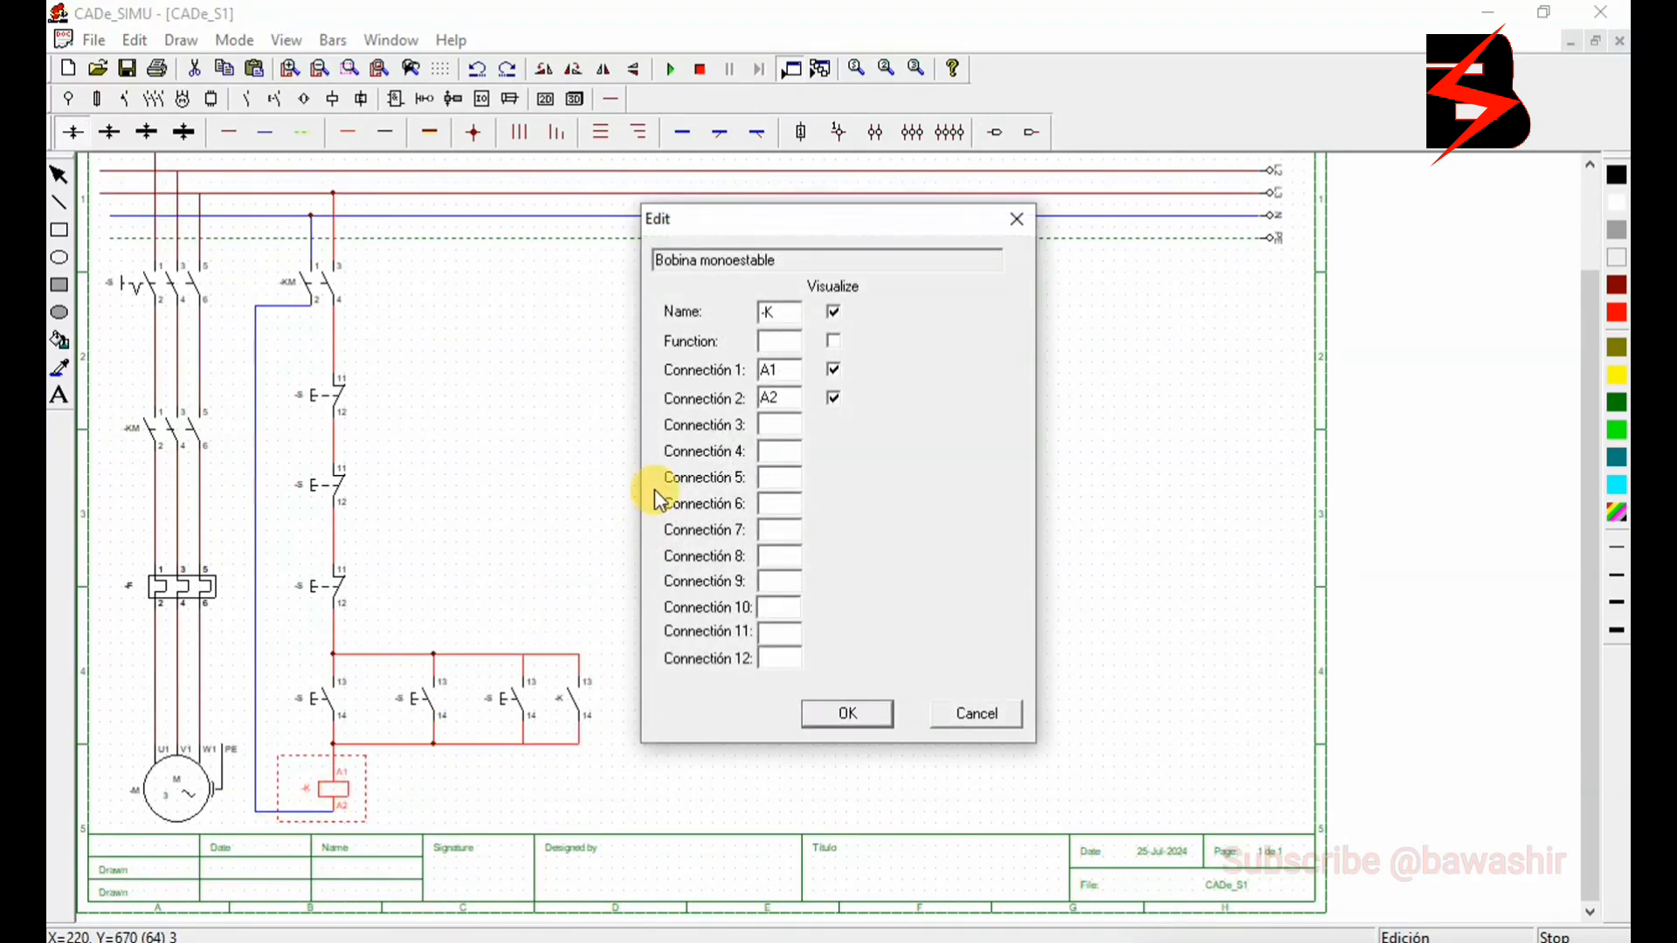
click(795, 315)
text(m)
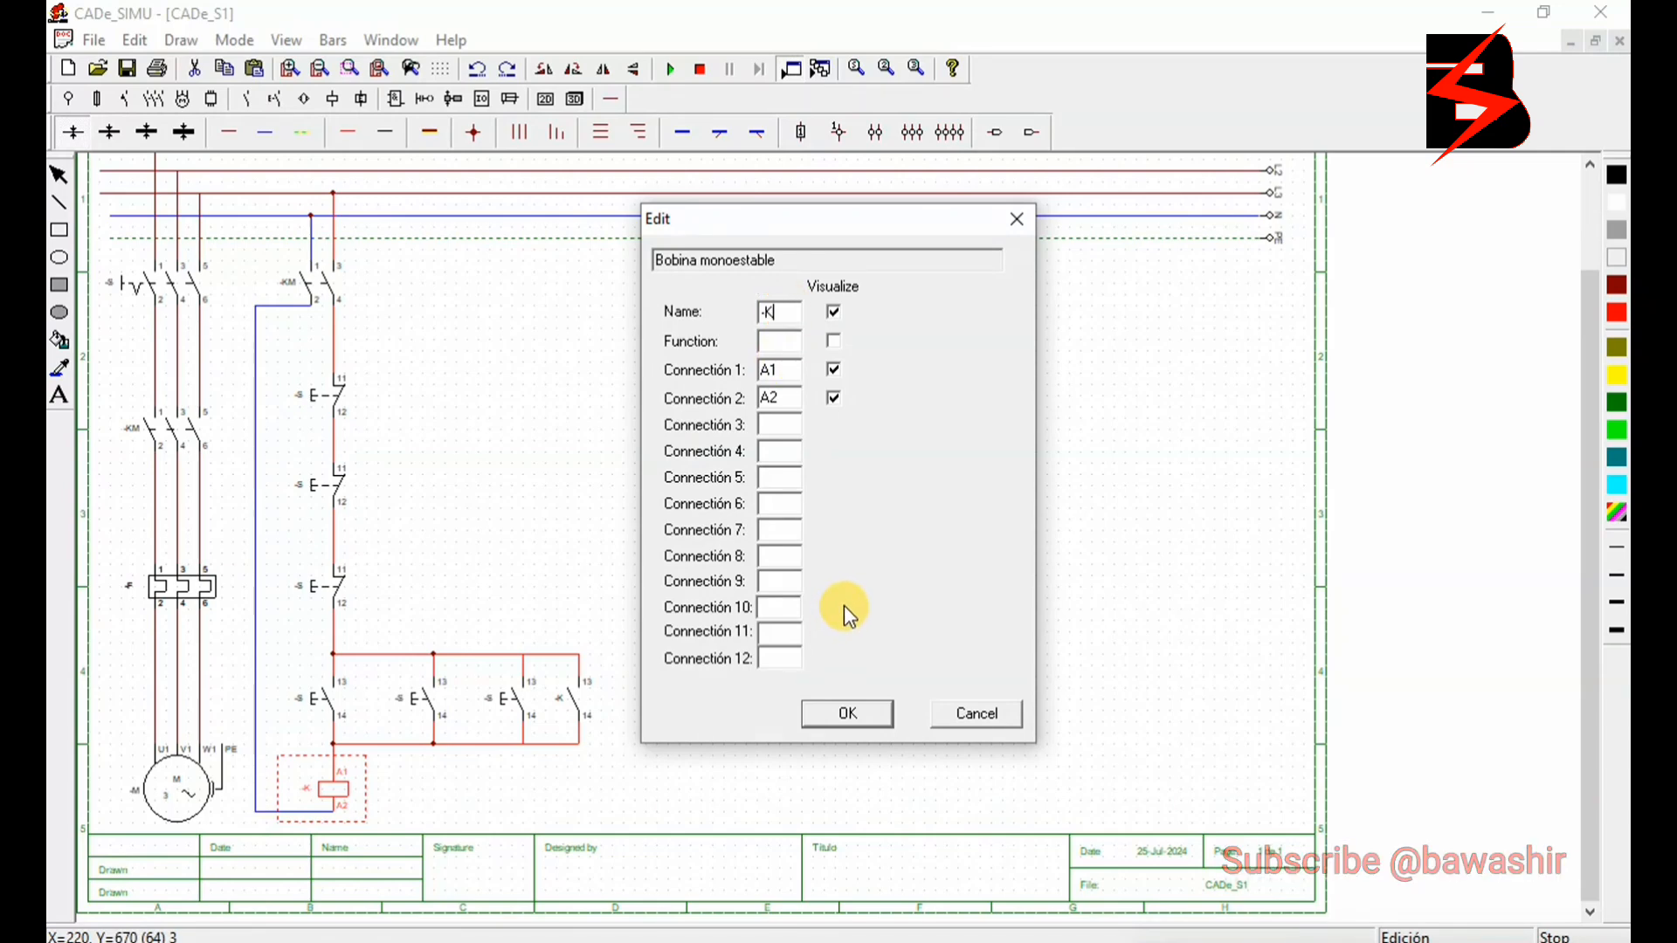
key(BackSpace)
text(M)
click(870, 719)
- Rename the three normally open push buttons in order as ST1, ST2 and ST3
double_click(306, 708)
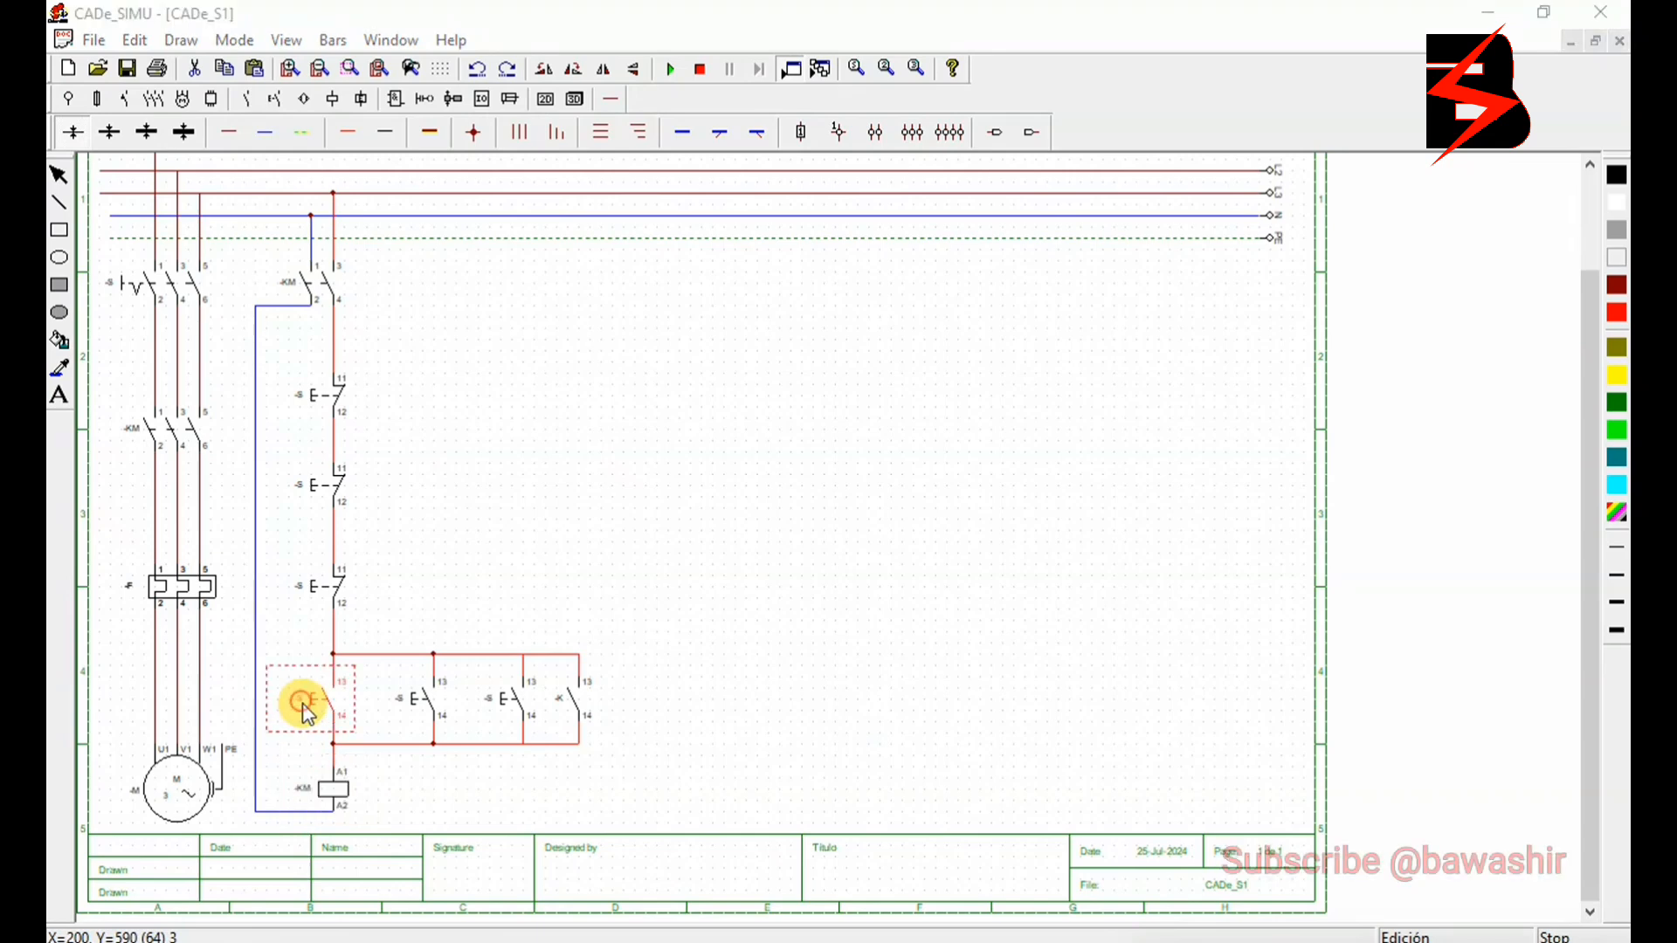
click(791, 316)
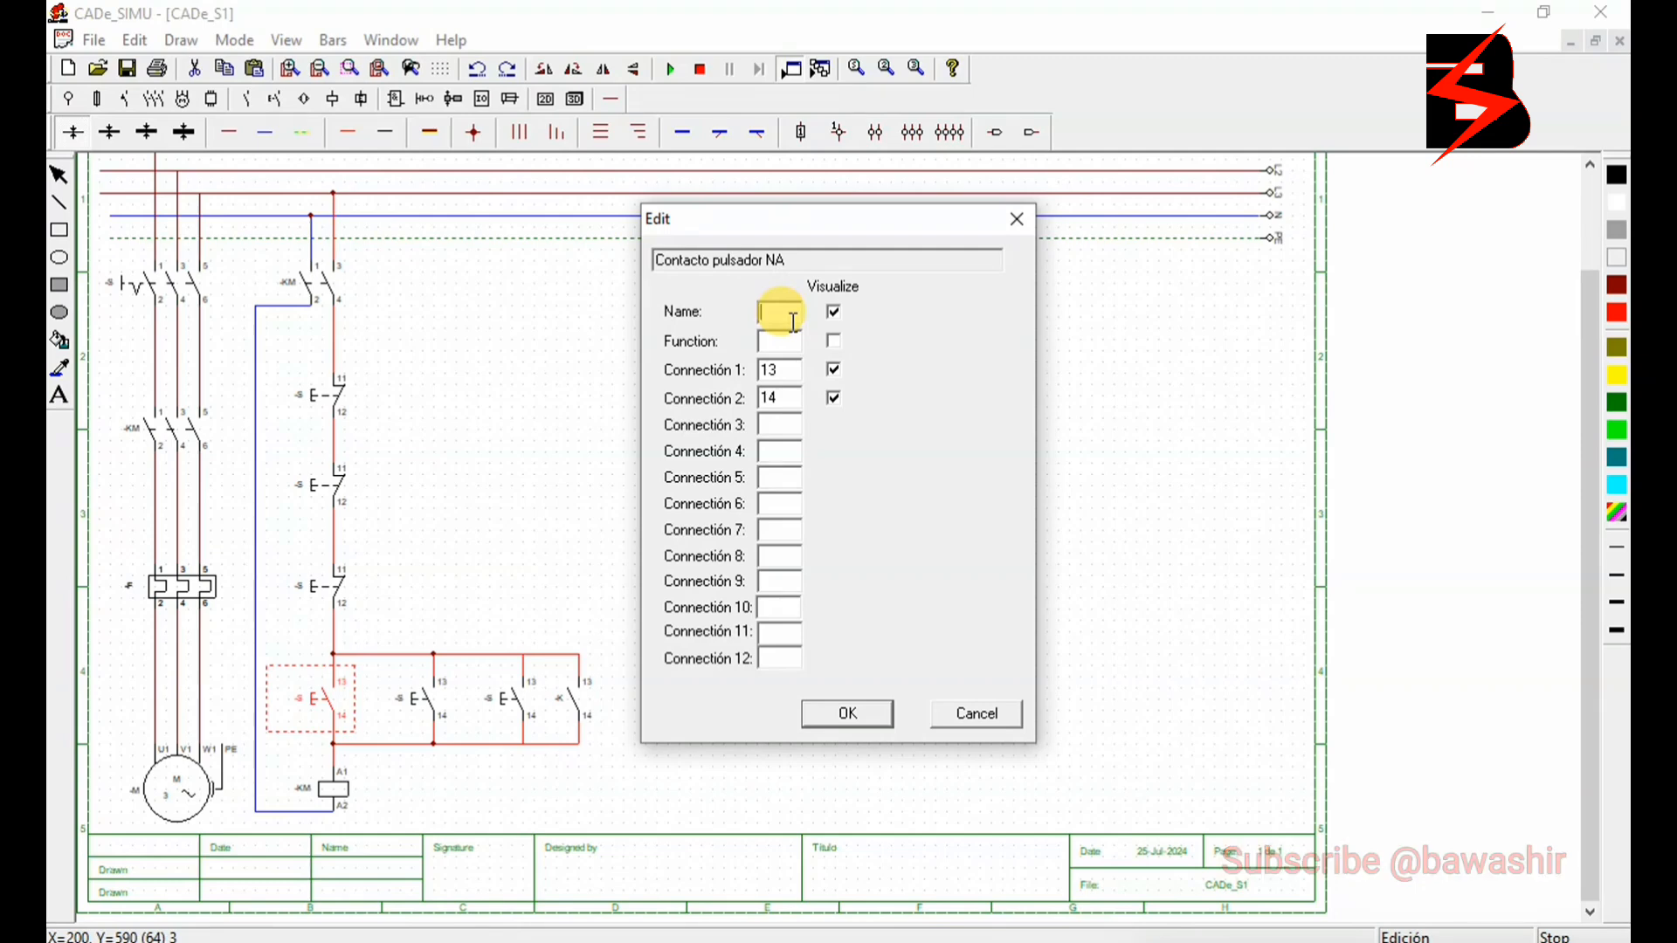
text(ST1)
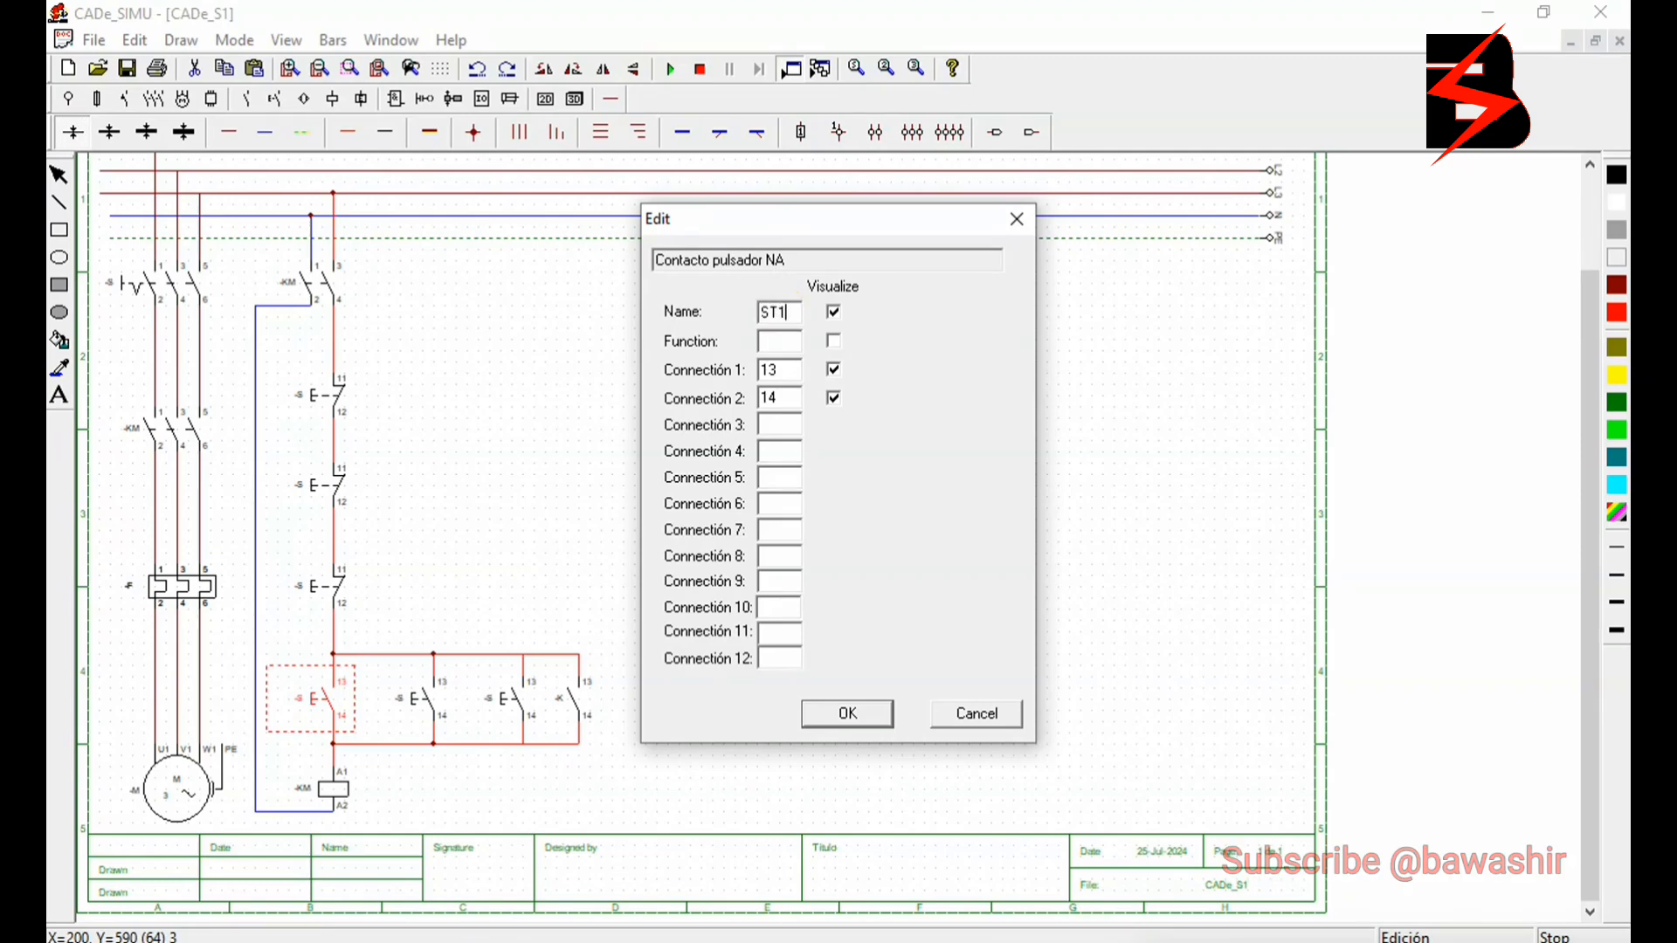
click(871, 714)
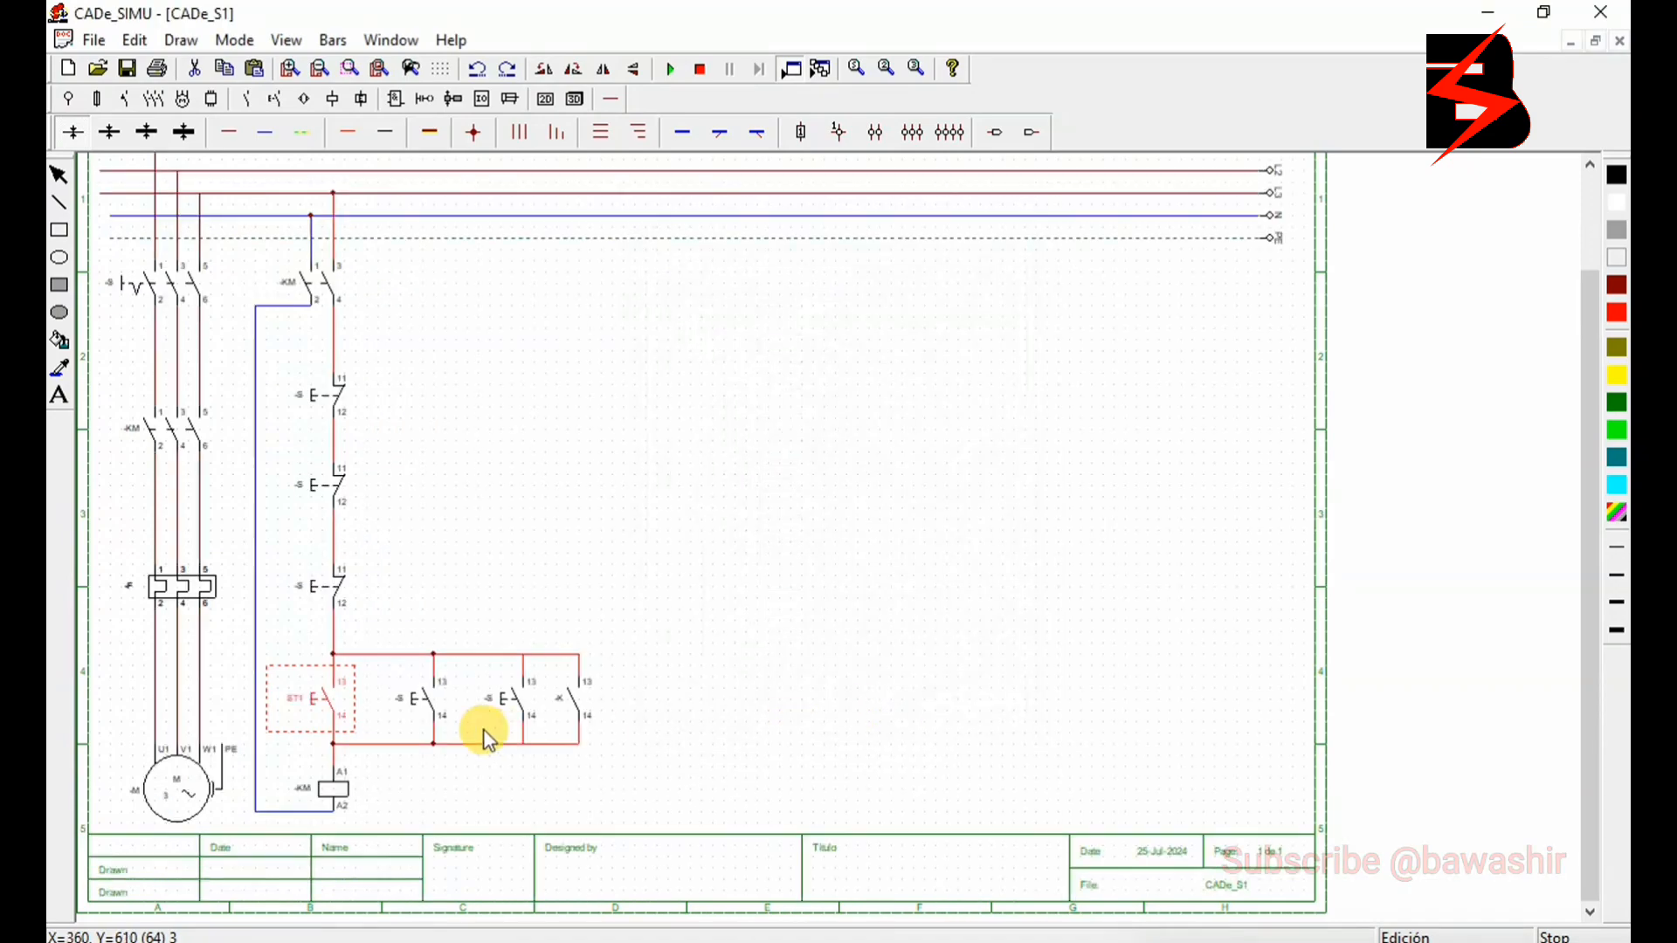
double_click(414, 712)
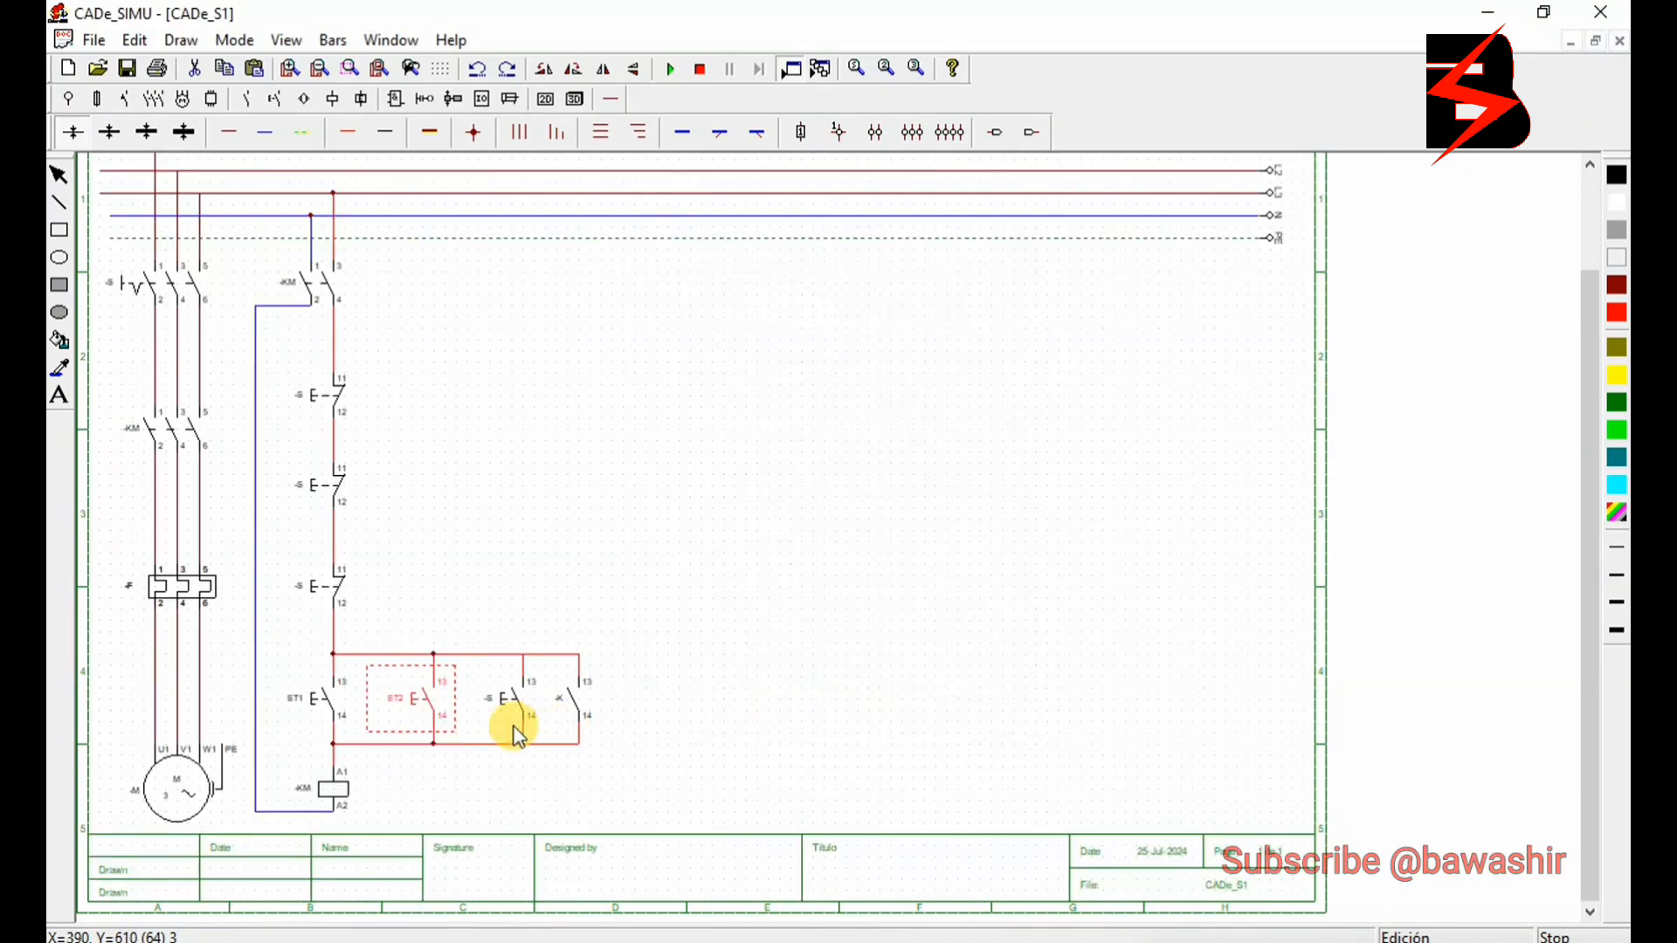
double_click(513, 702)
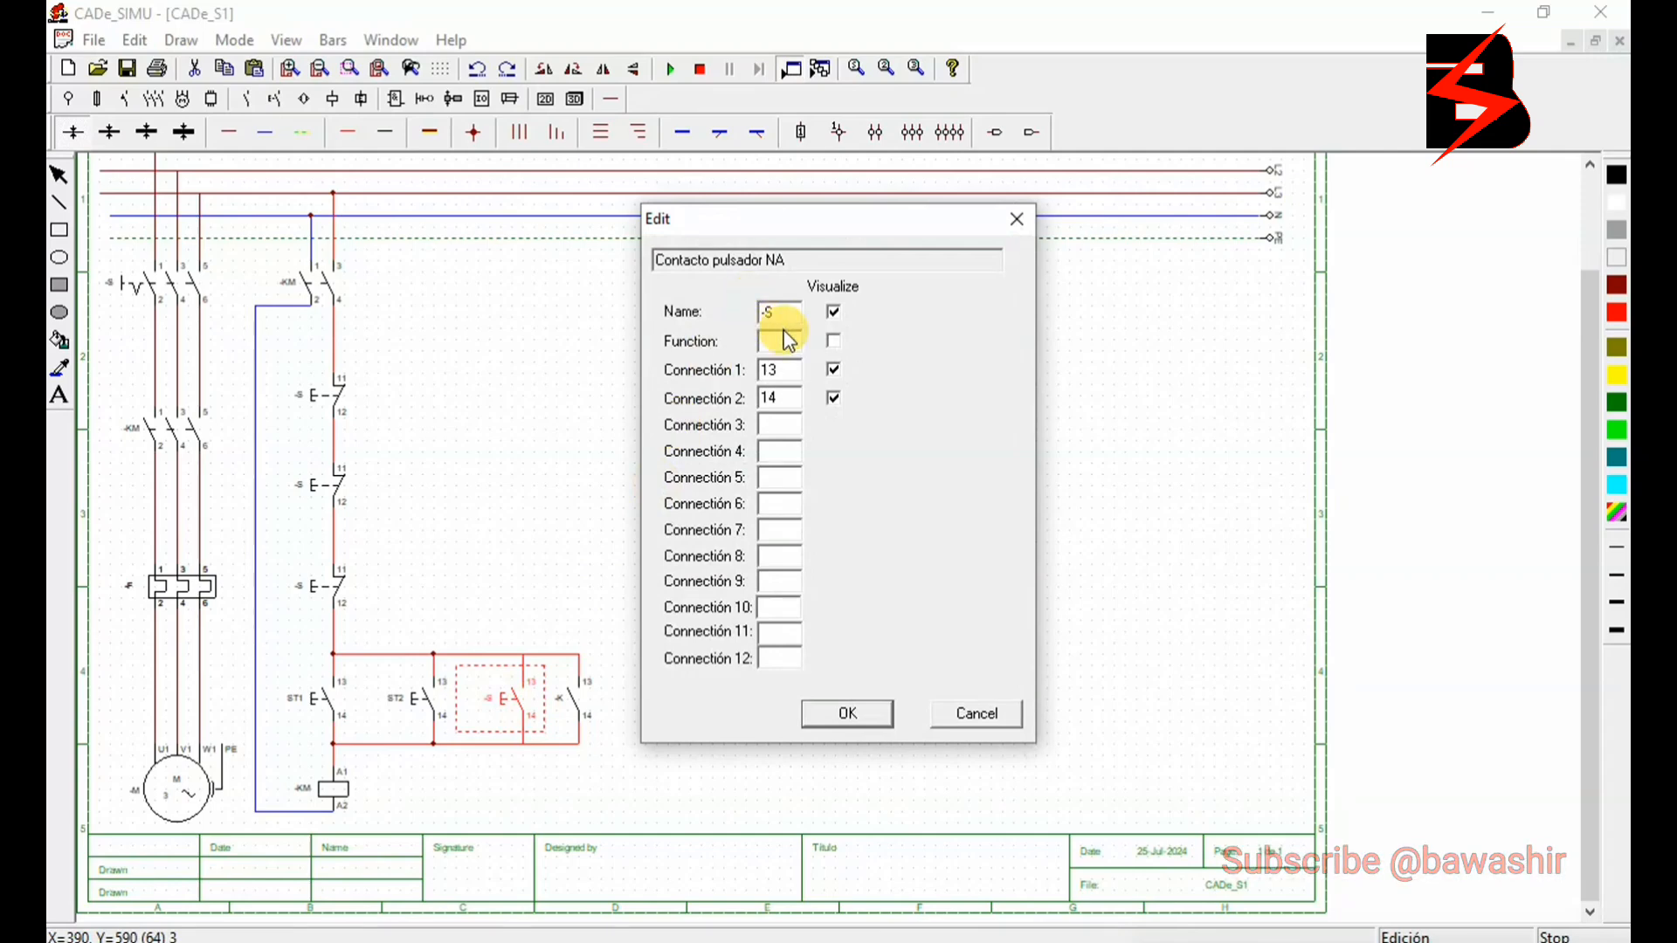
click(786, 314)
text(S)
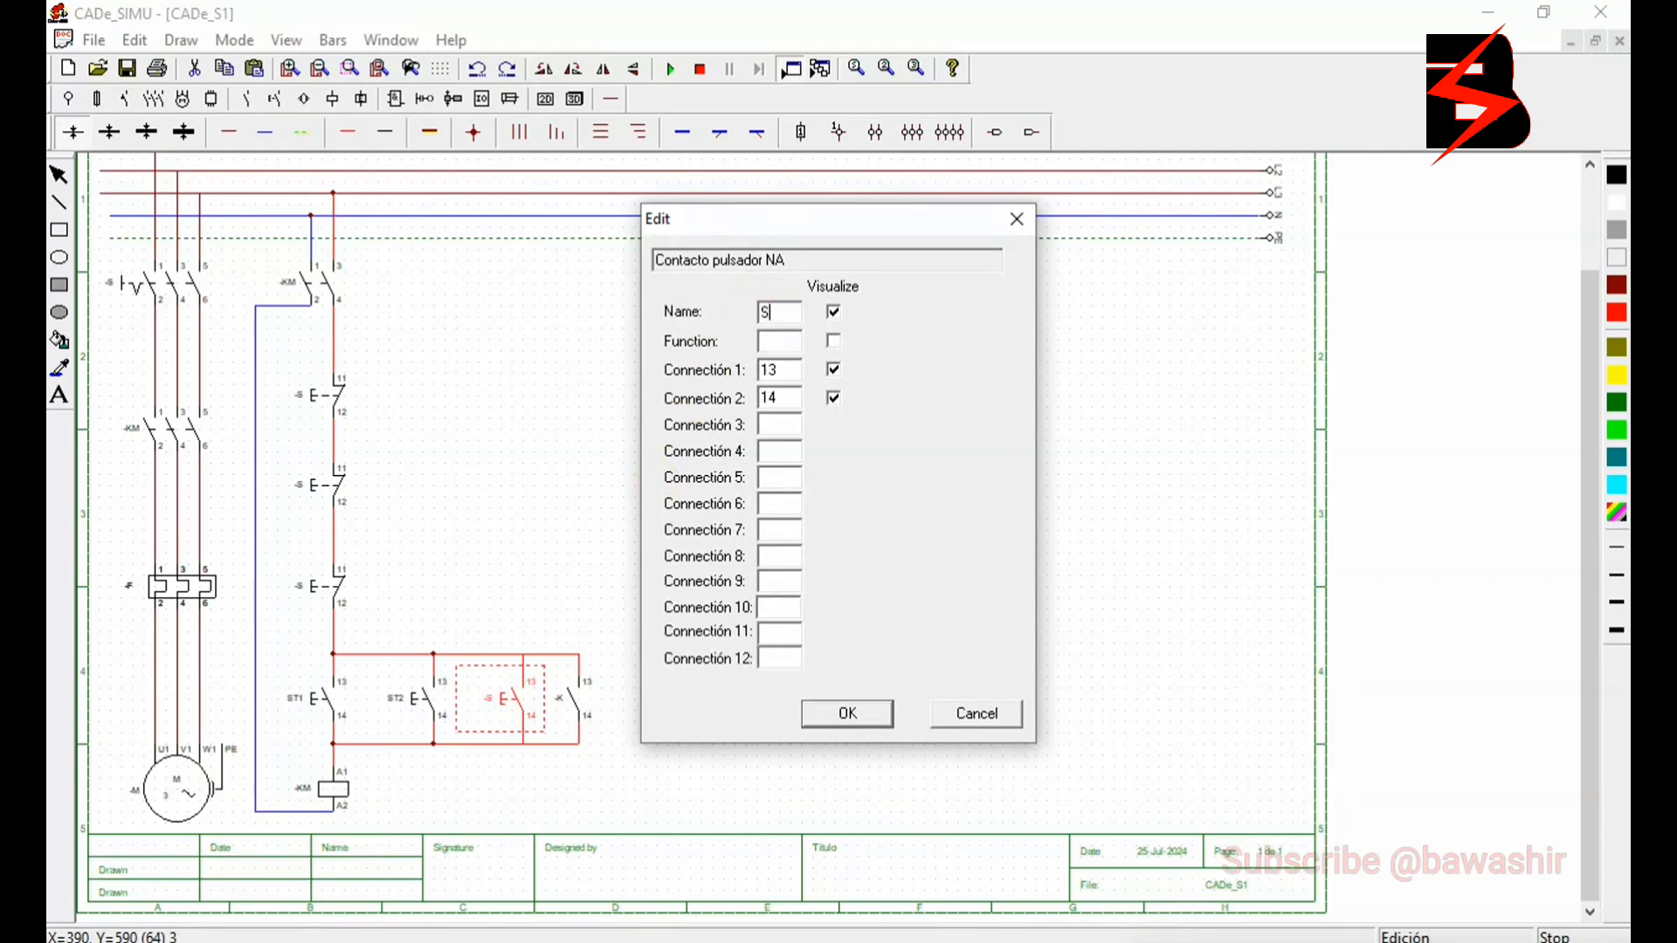
click(880, 713)
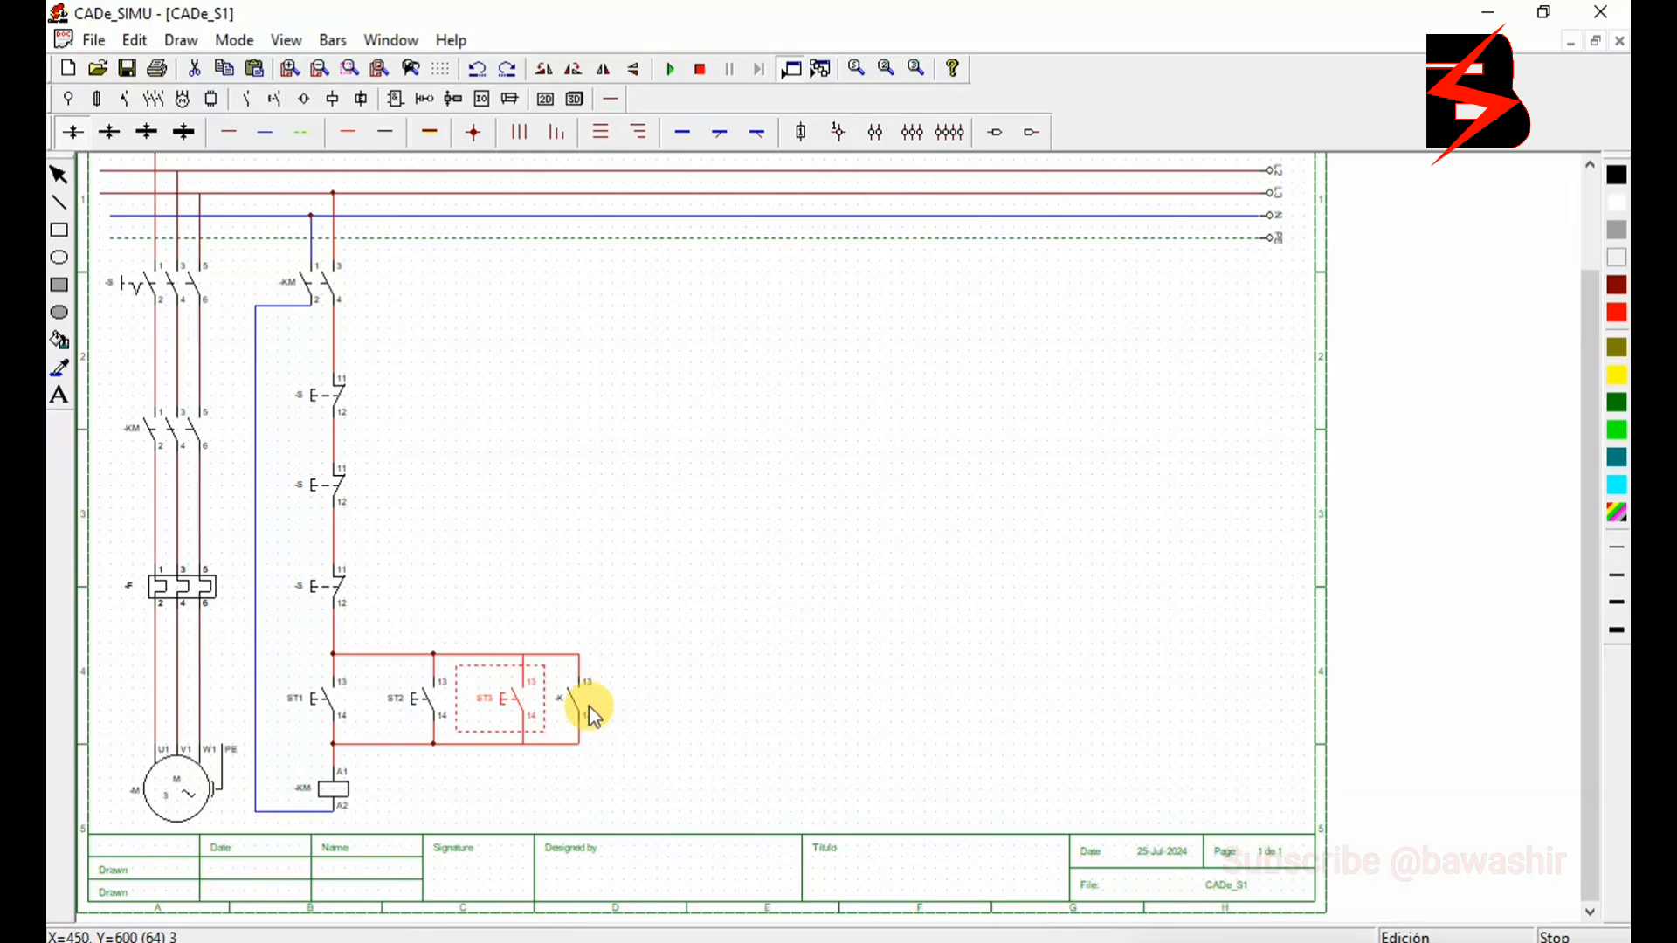
- Rename the normally open auxiliary contact beside ST3 to -KM to match the contactor coil
click(589, 704)
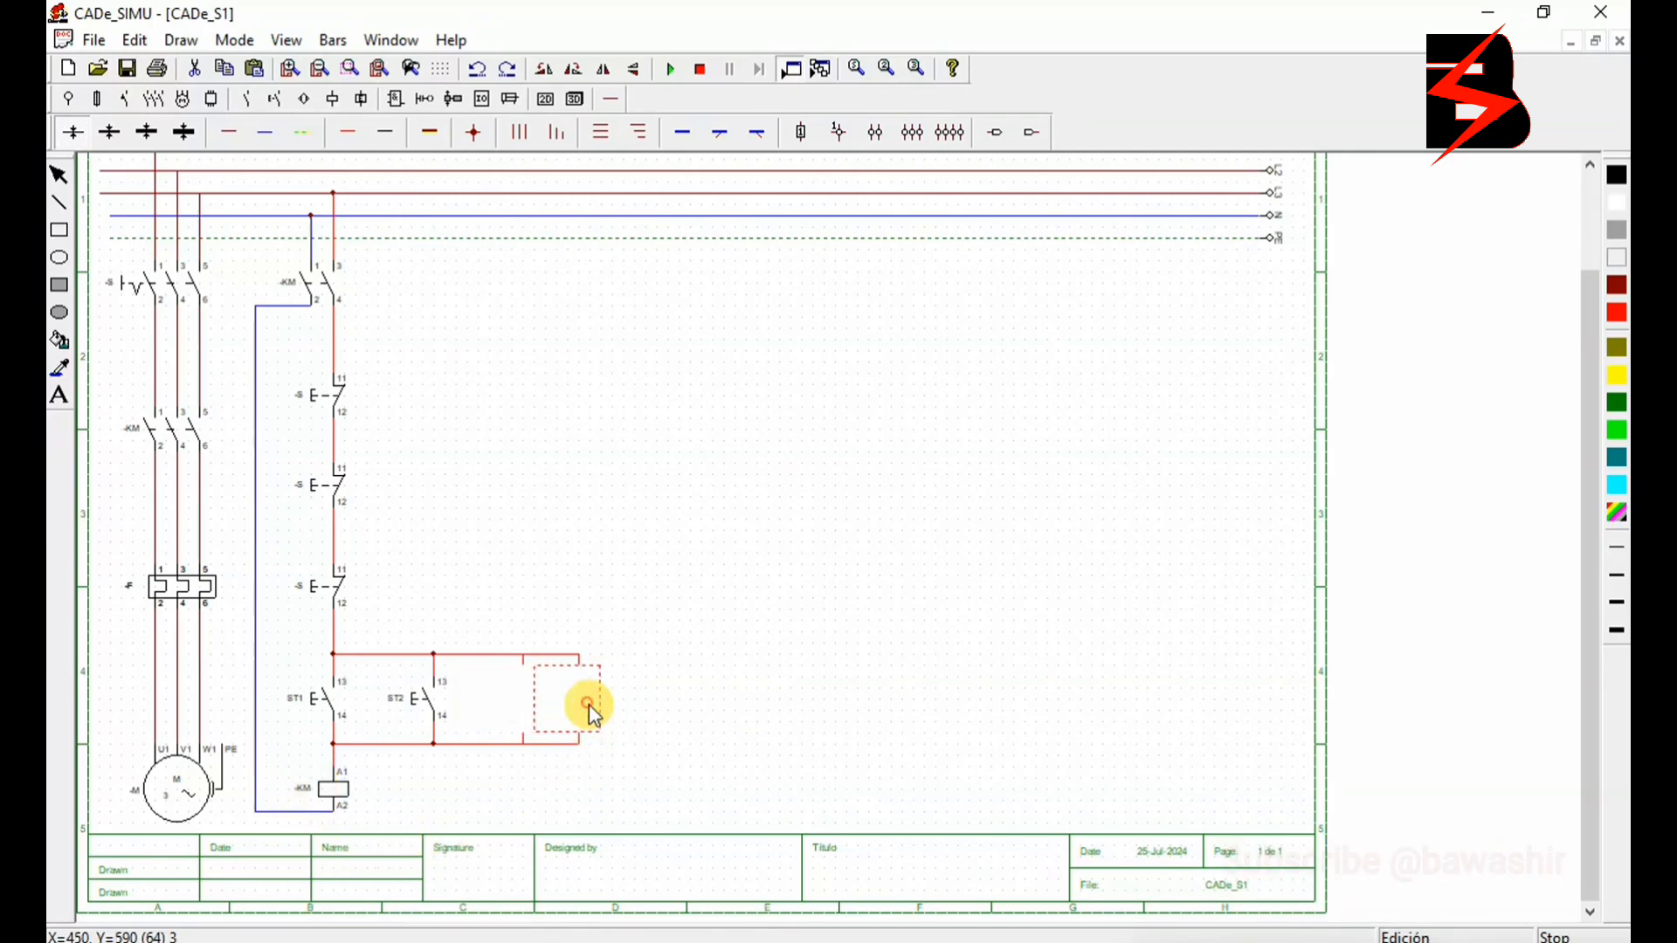
double_click(589, 704)
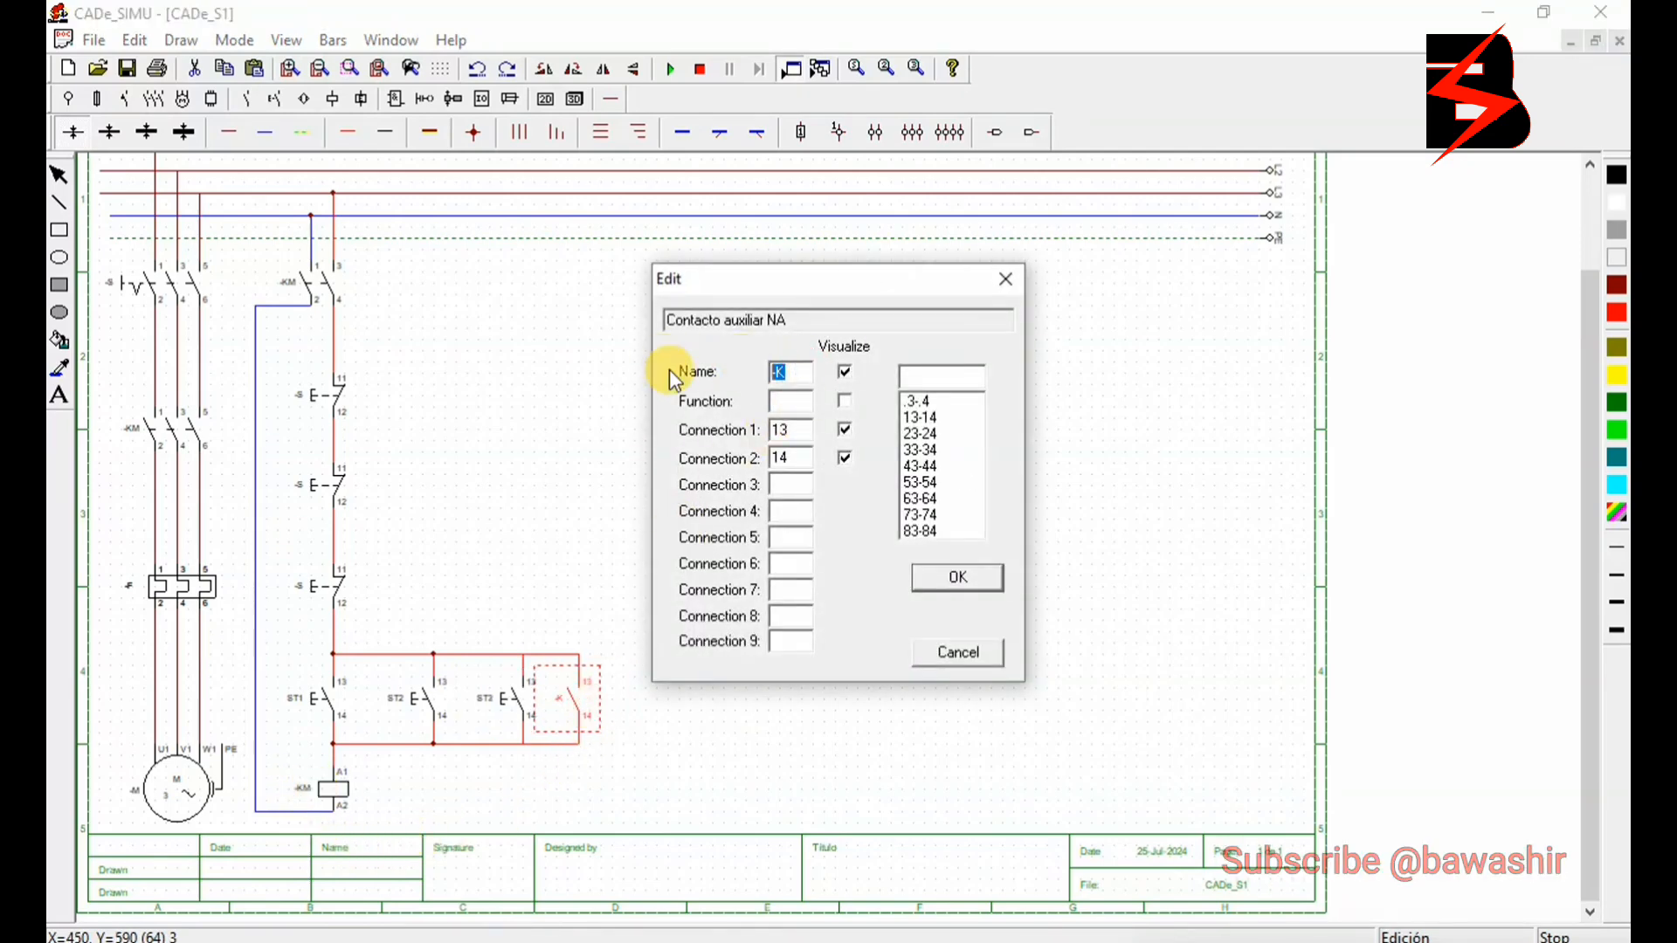
text(km)
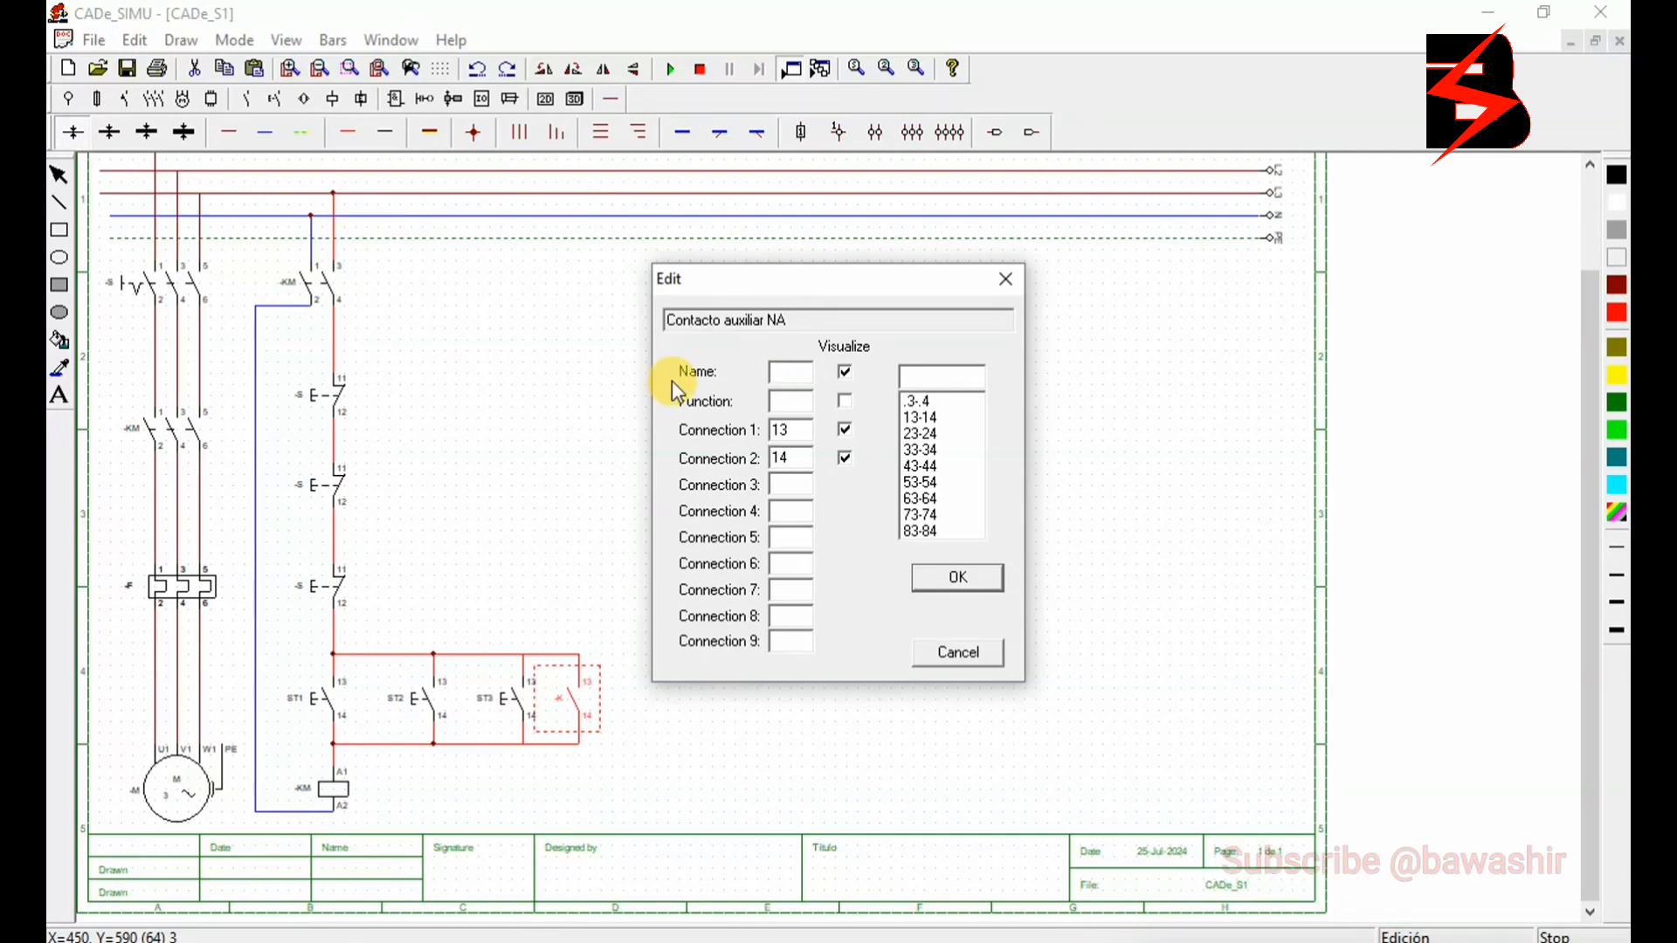
text(KM)
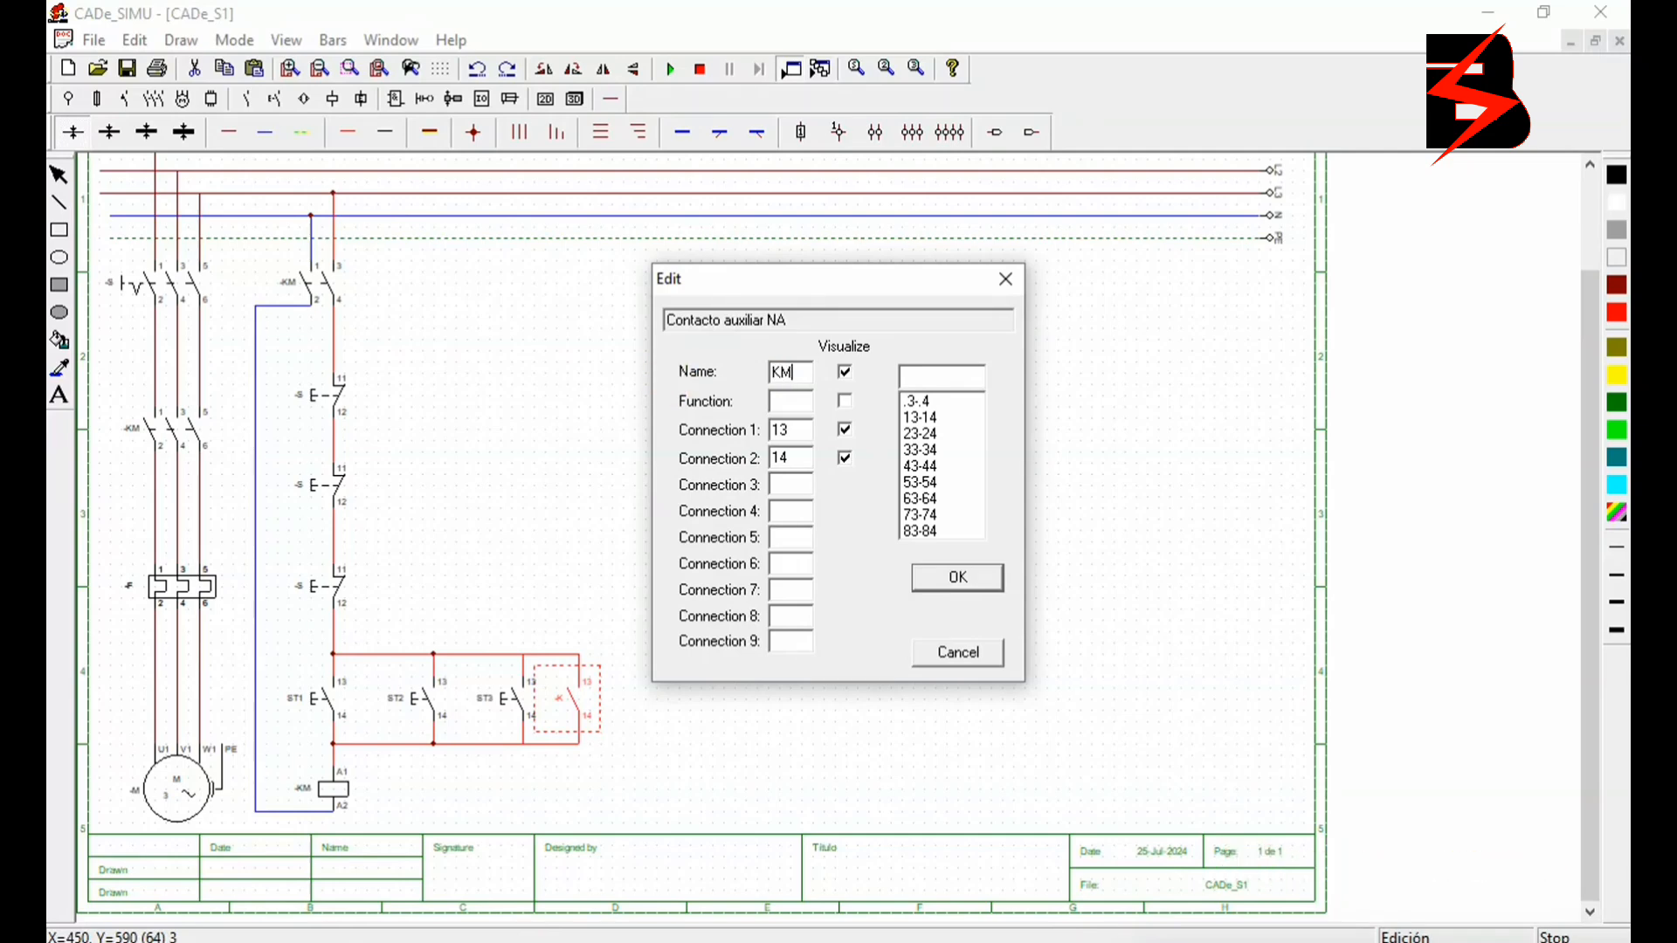
click(959, 580)
- Rename the two-pole switch feeding the control circuit as MCB
double_click(318, 280)
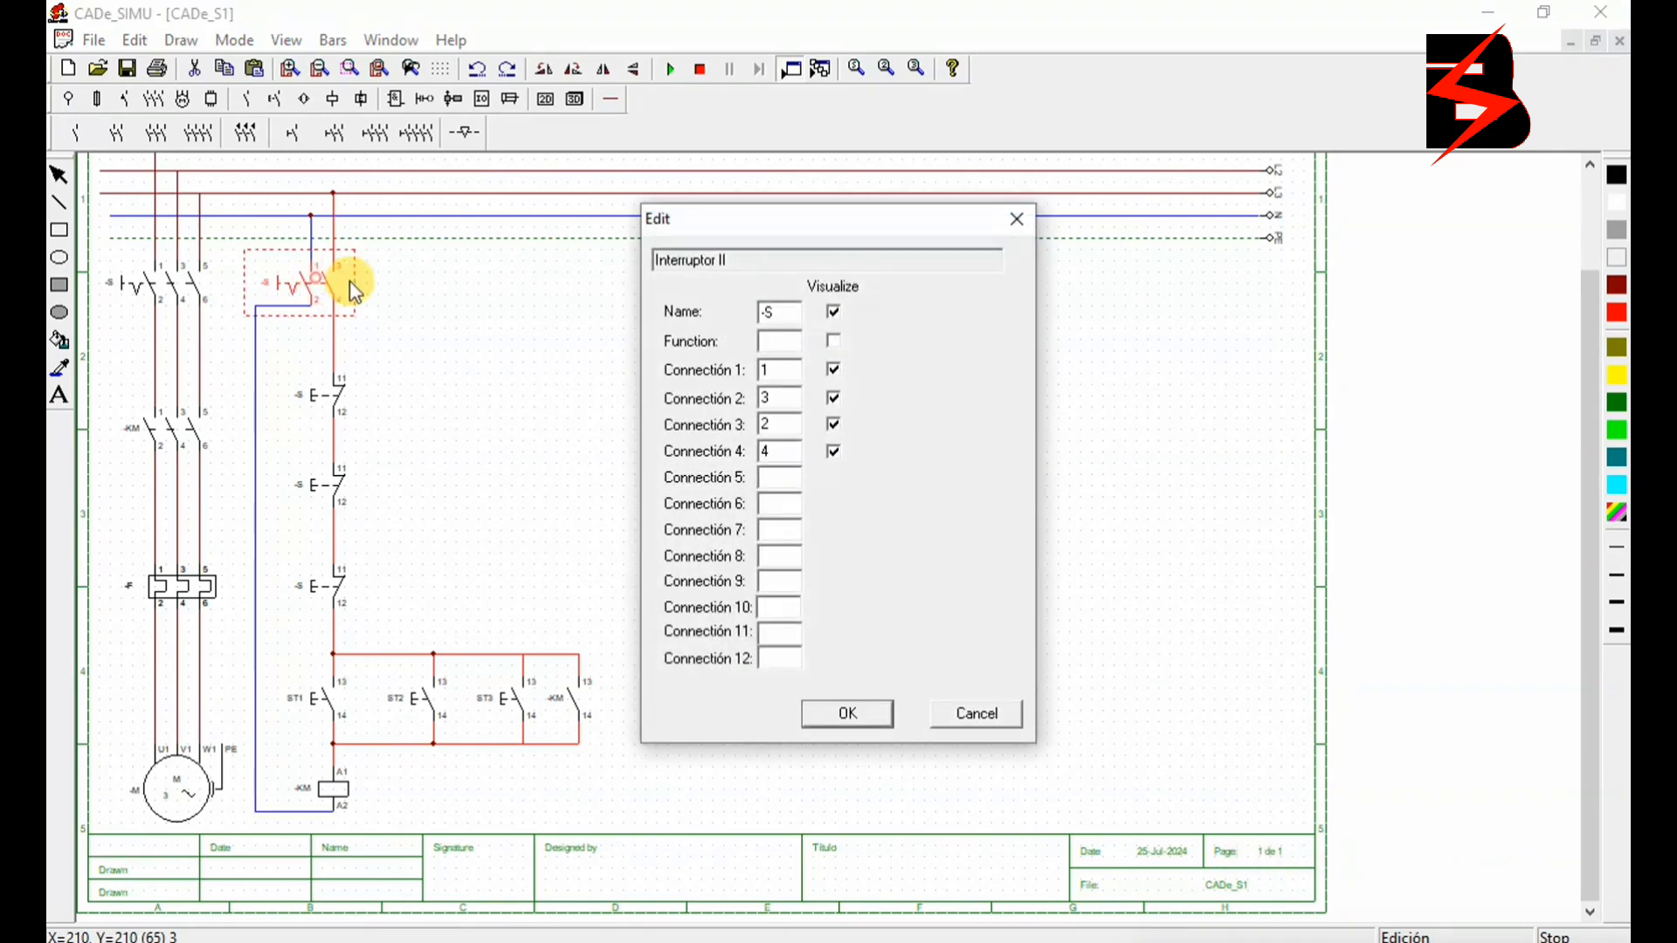
click(778, 307)
drag(777, 311, 705, 314)
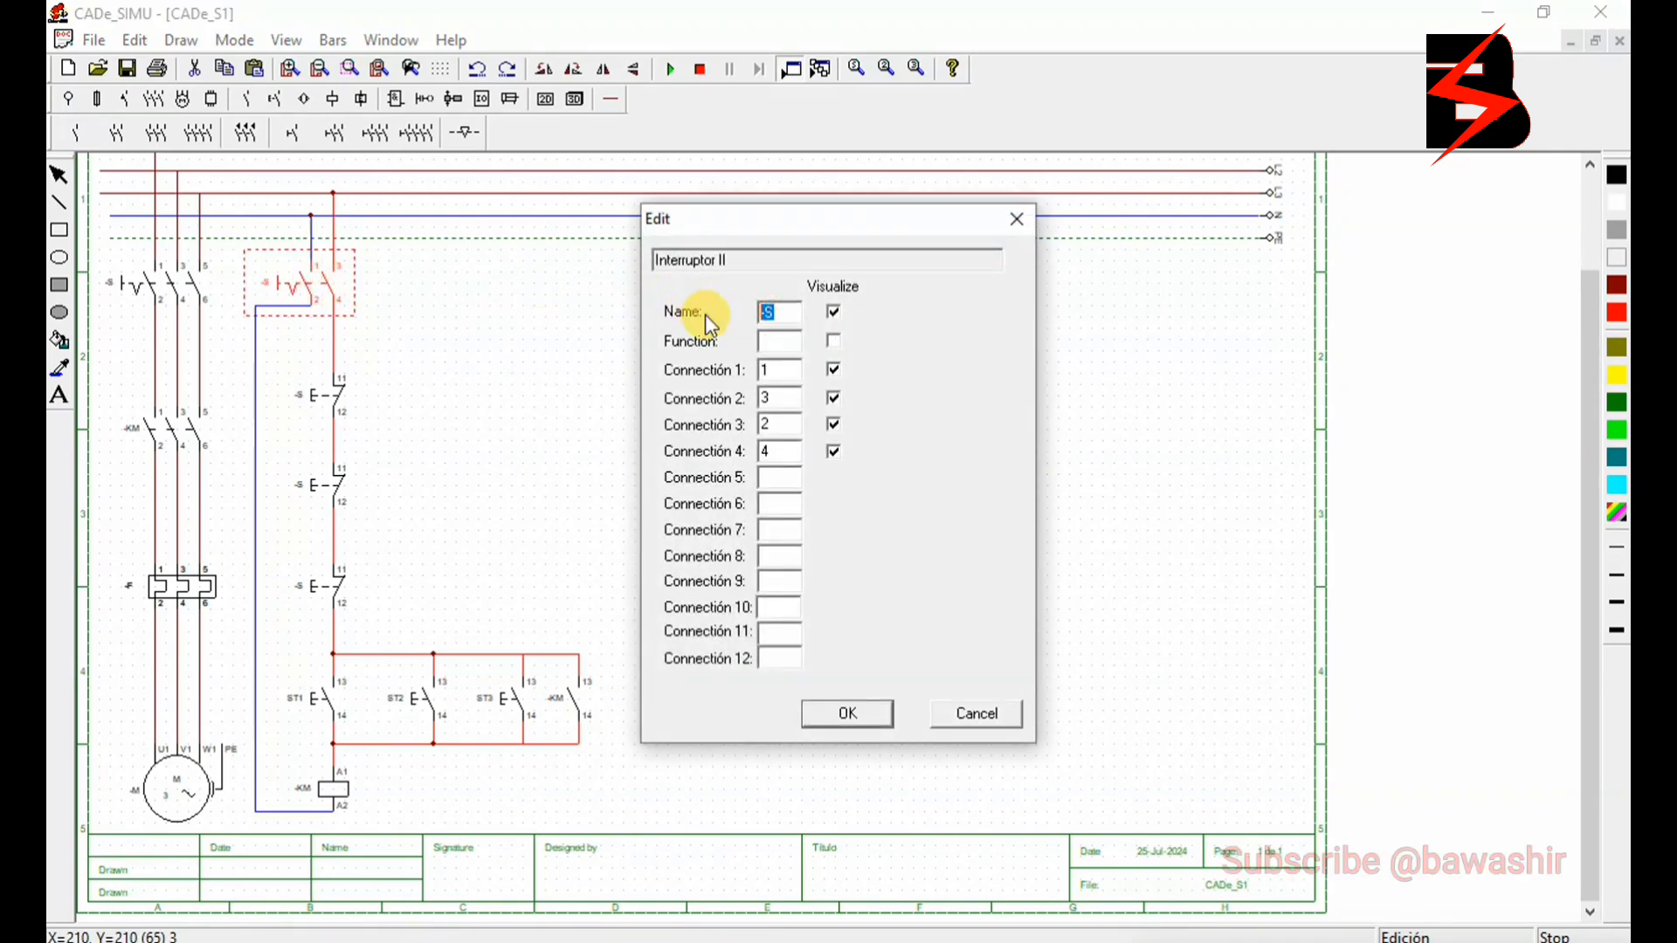
text(MCB)
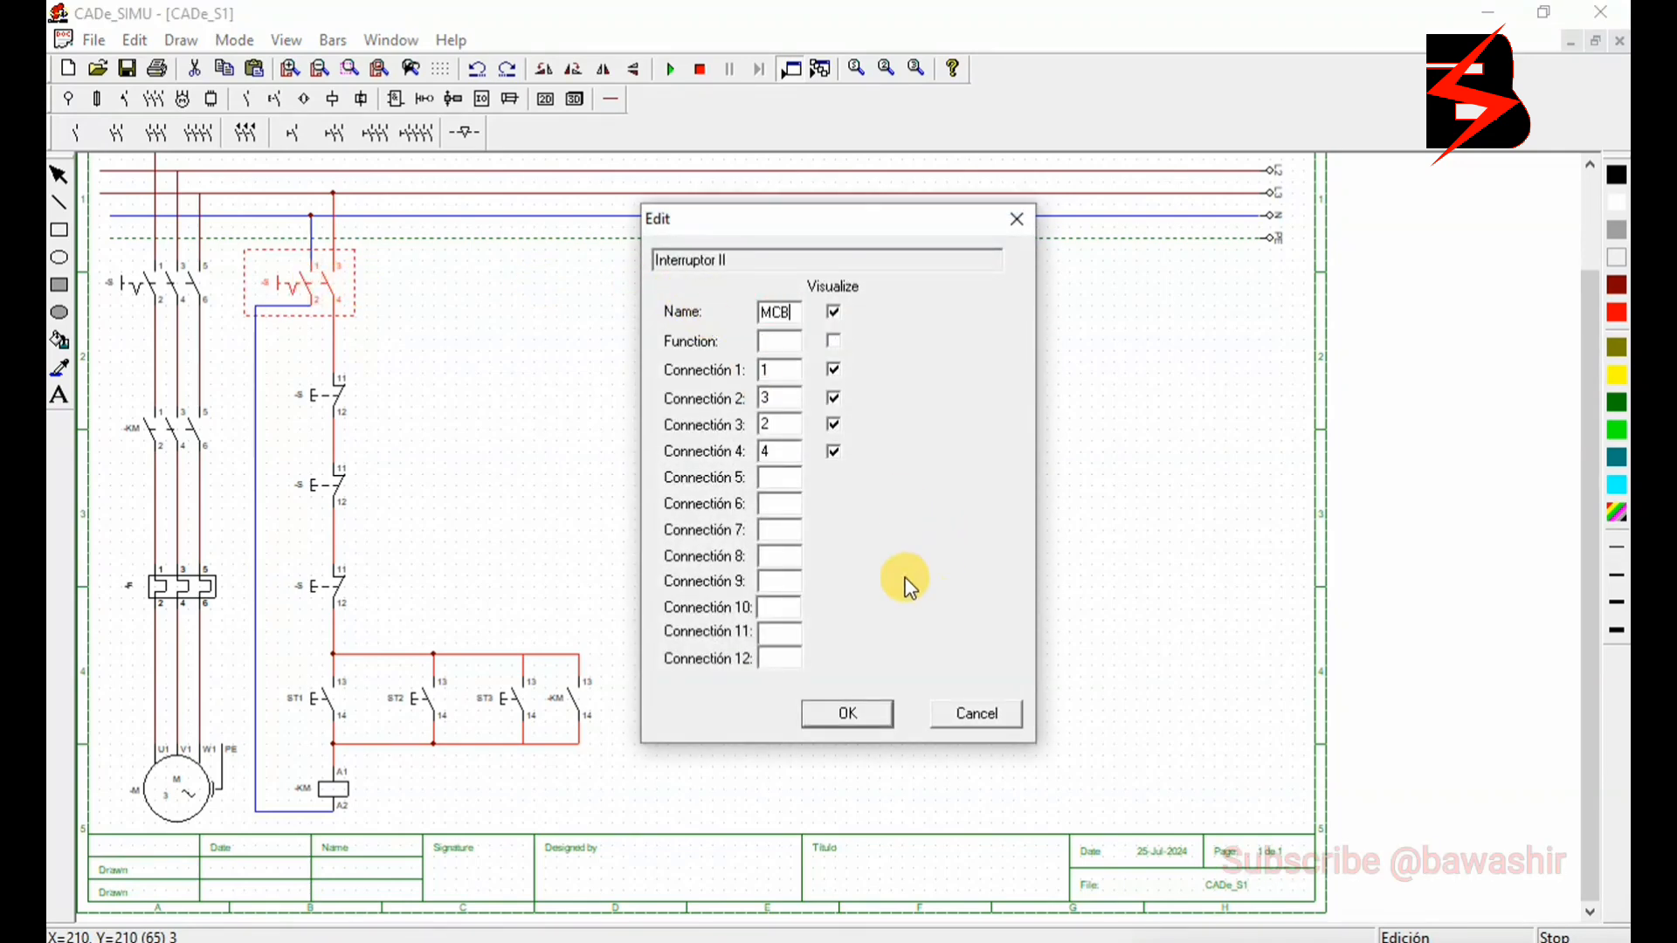
click(841, 711)
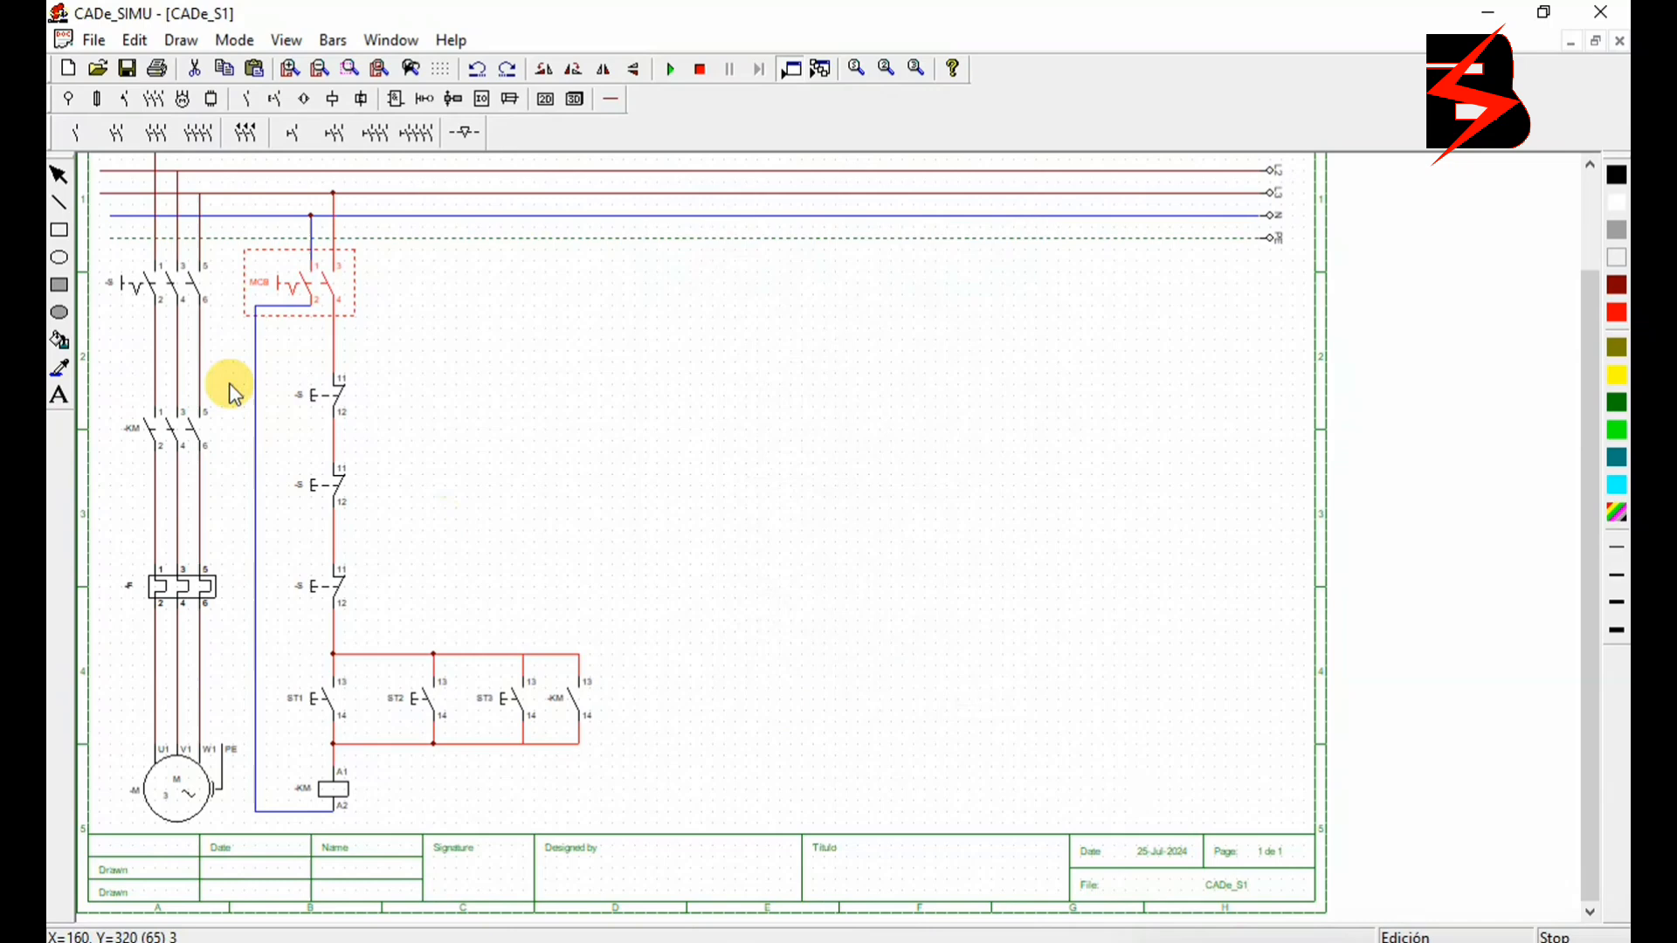
- Rename the three-pole switch at the head of the power circuit as MCCB
double_click(180, 281)
drag(788, 314, 637, 318)
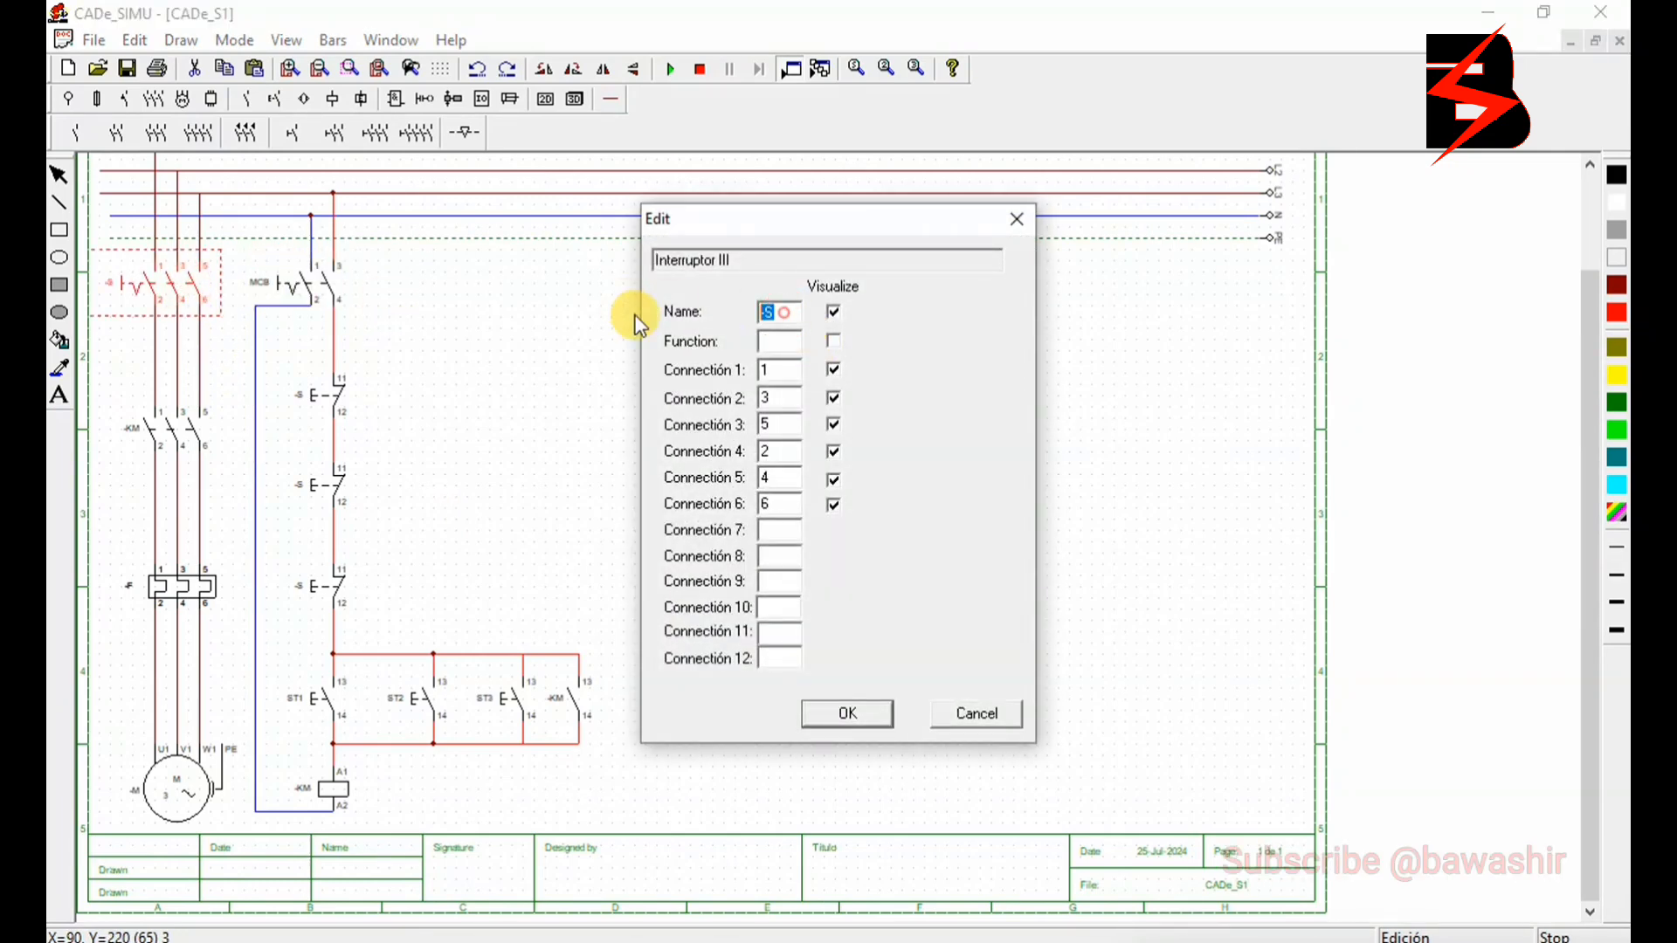
text(MCCB)
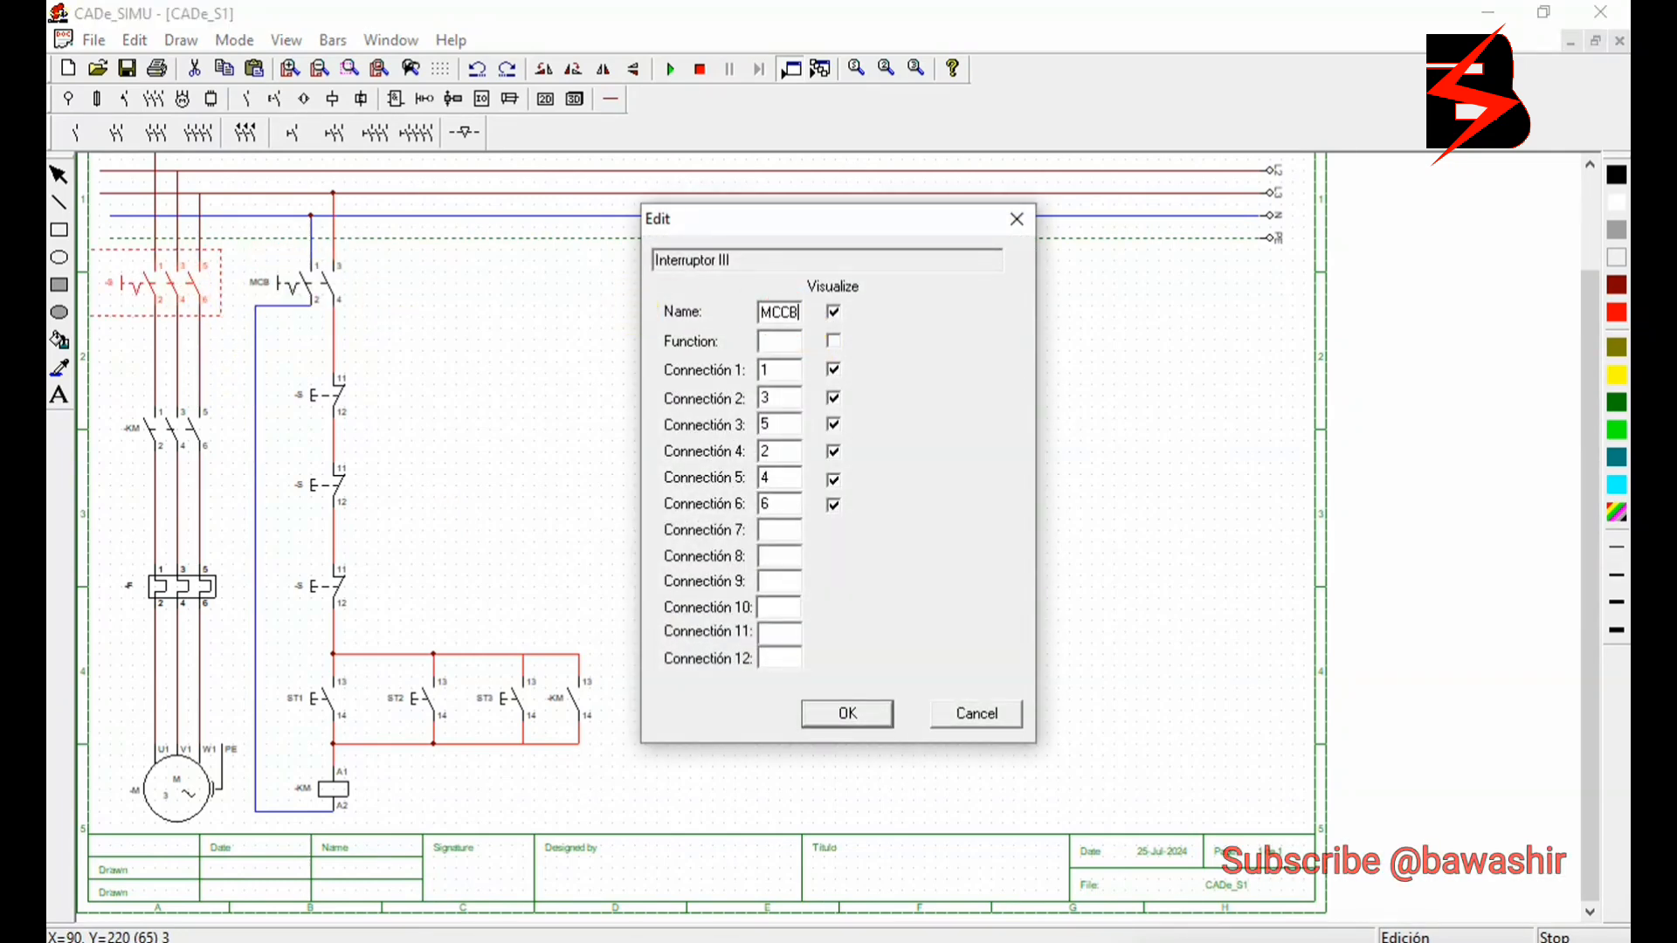
click(890, 715)
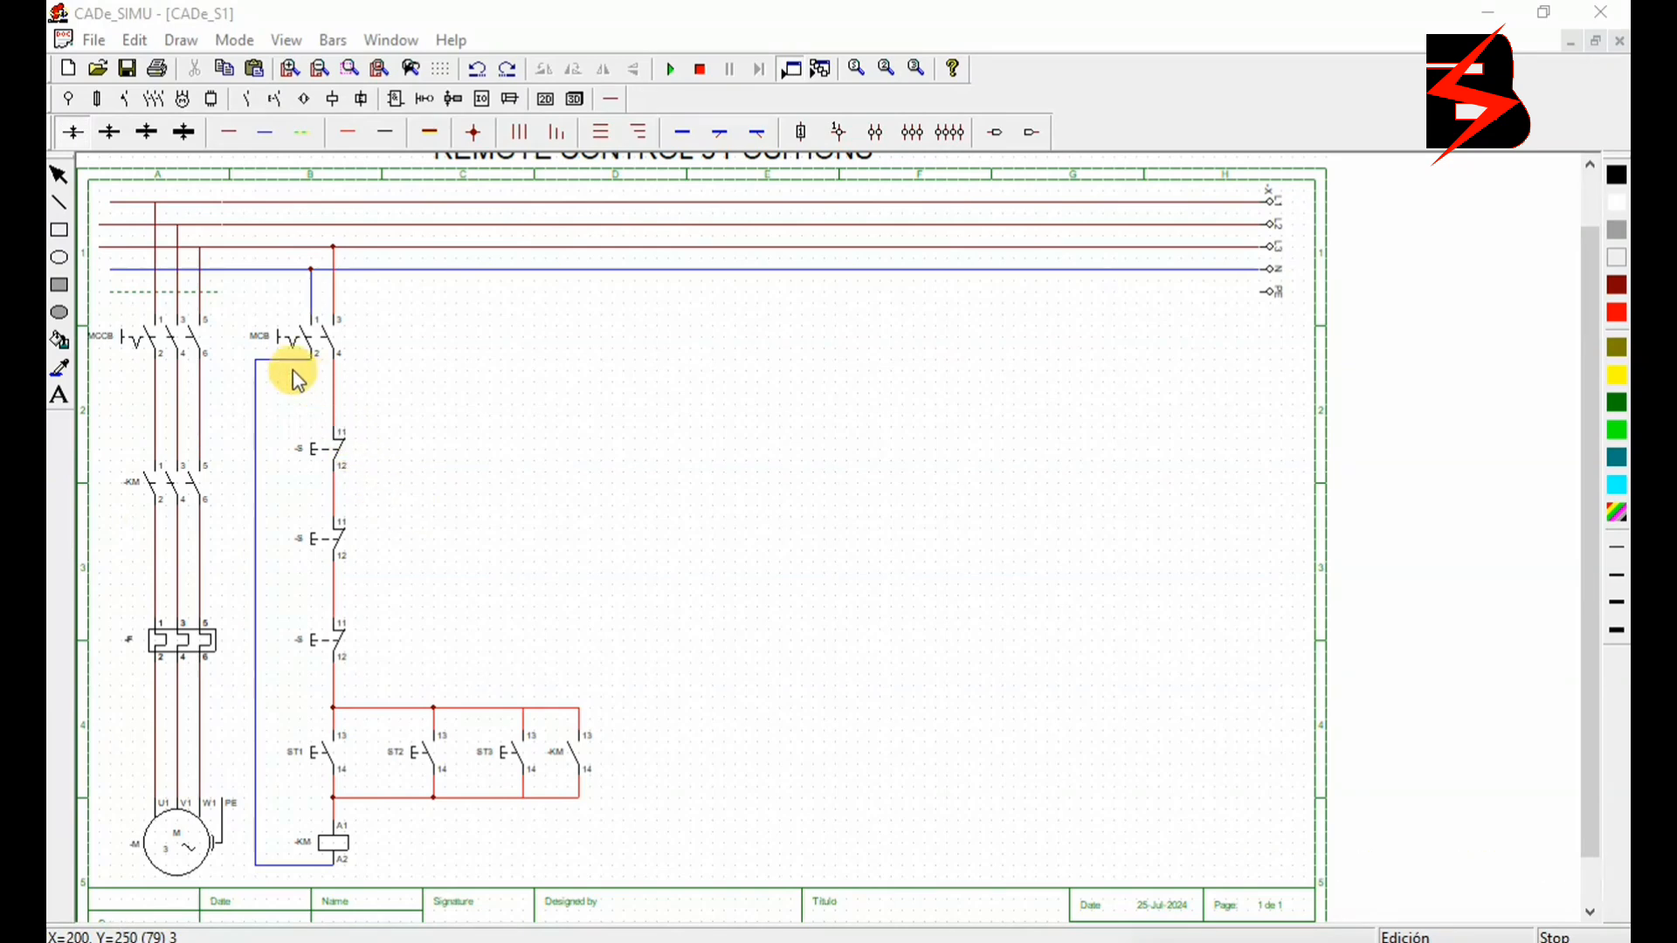
- Start the simulation and close the MCCB and MCB switches to energize the power and control circuits
click(178, 339)
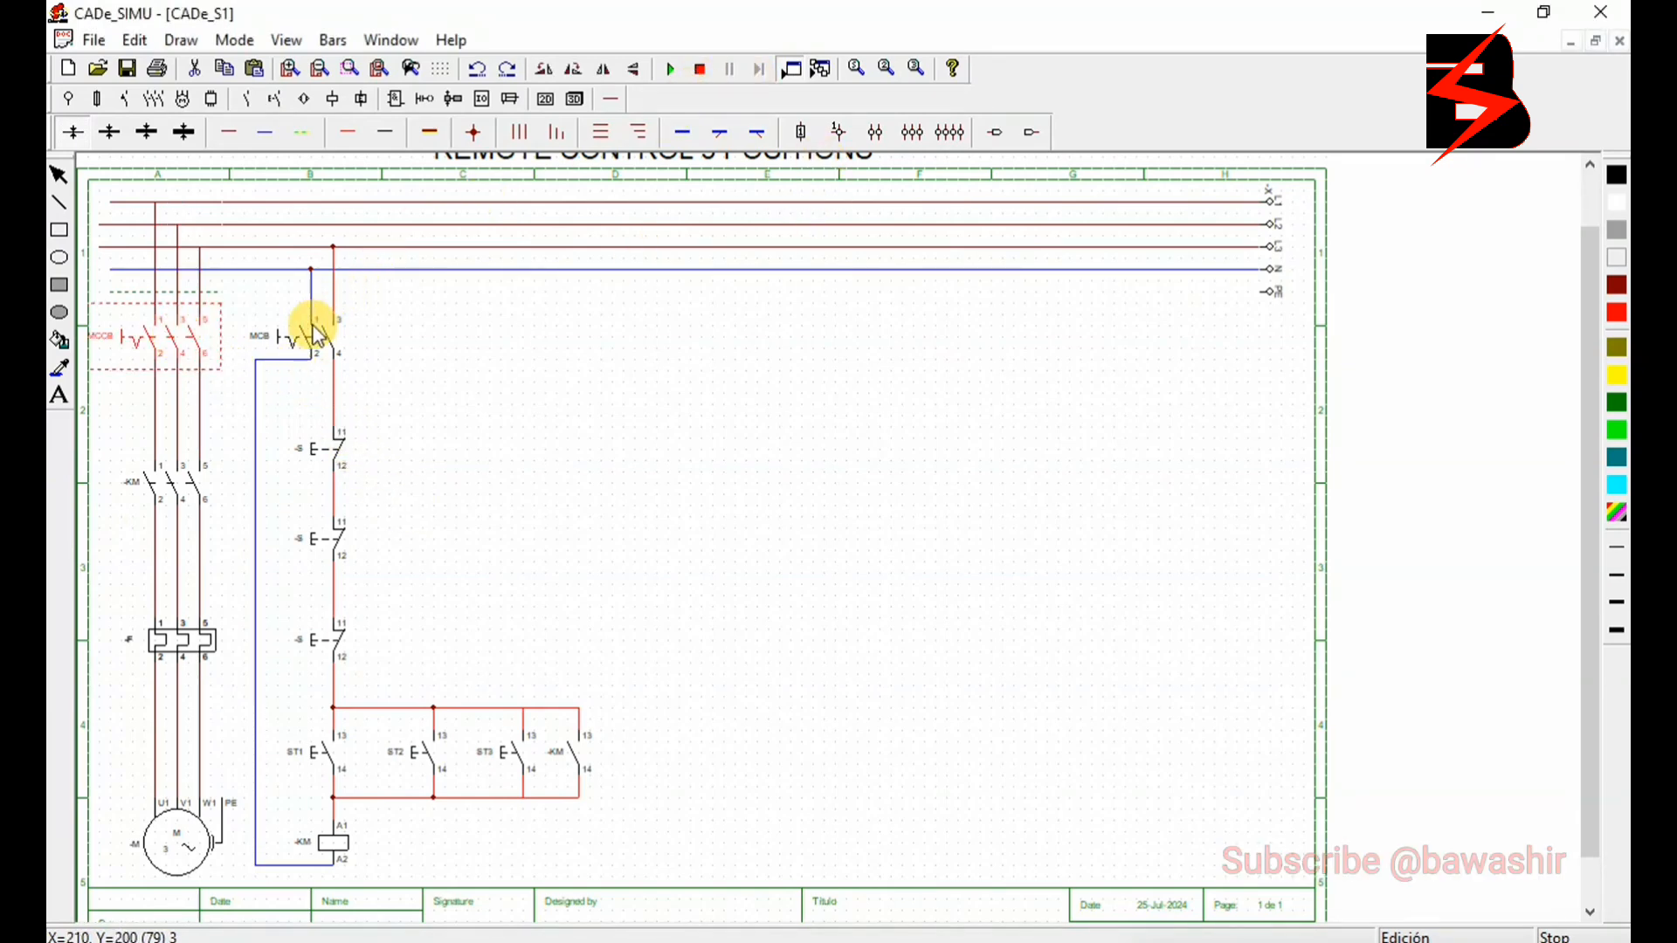
click(668, 68)
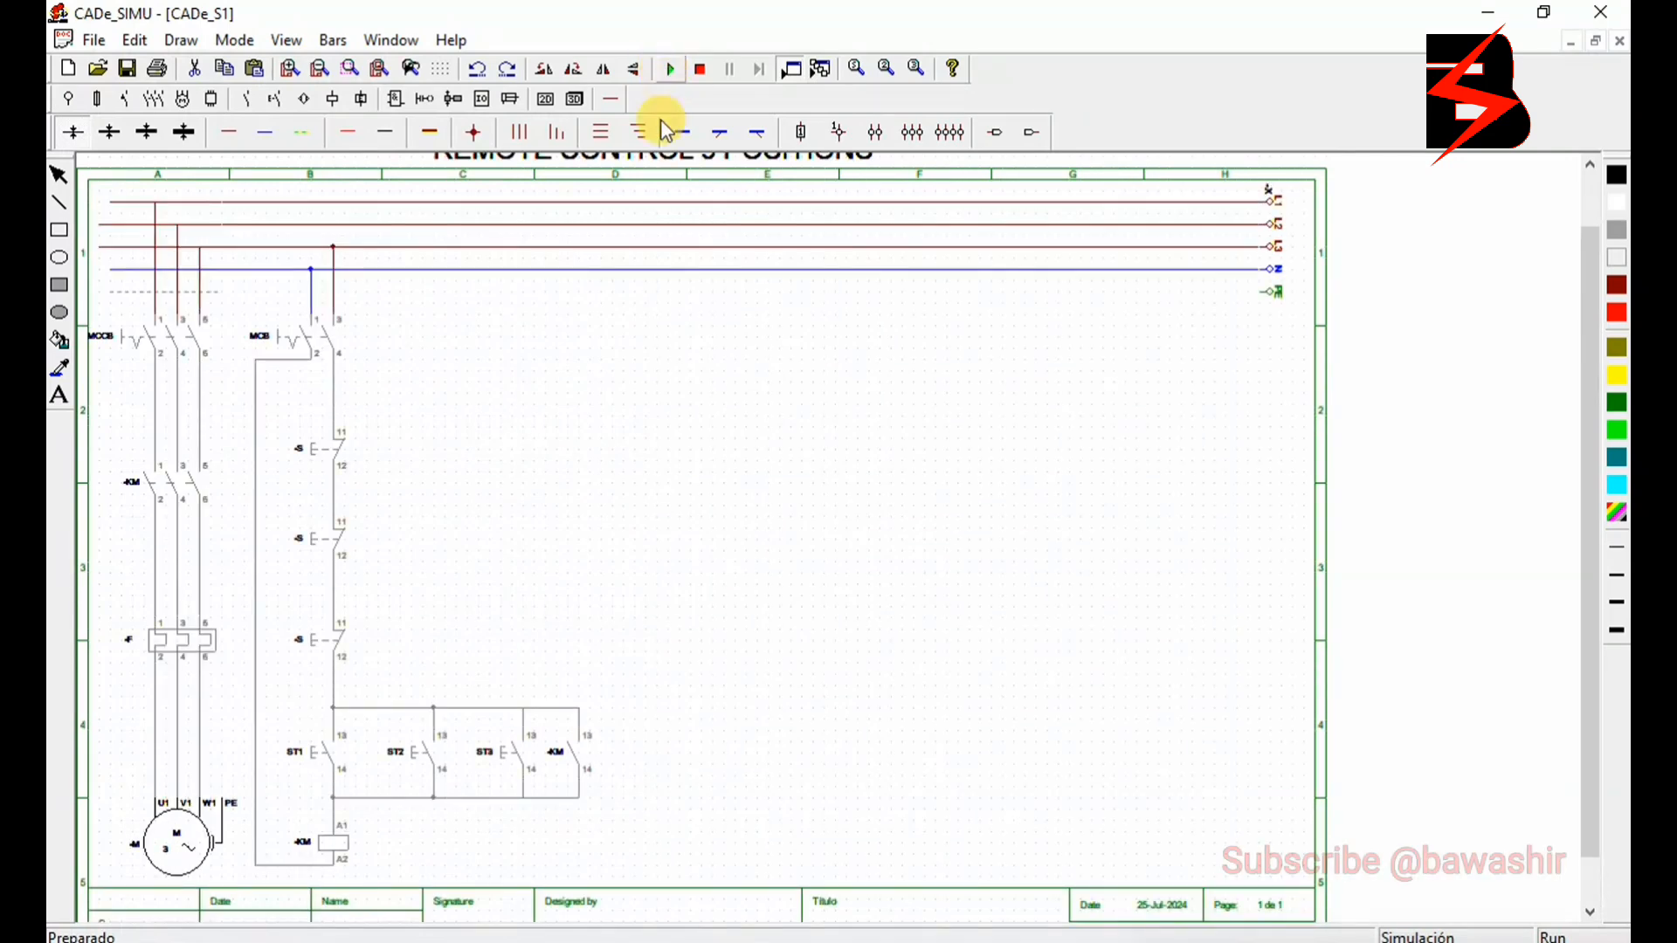
click(183, 344)
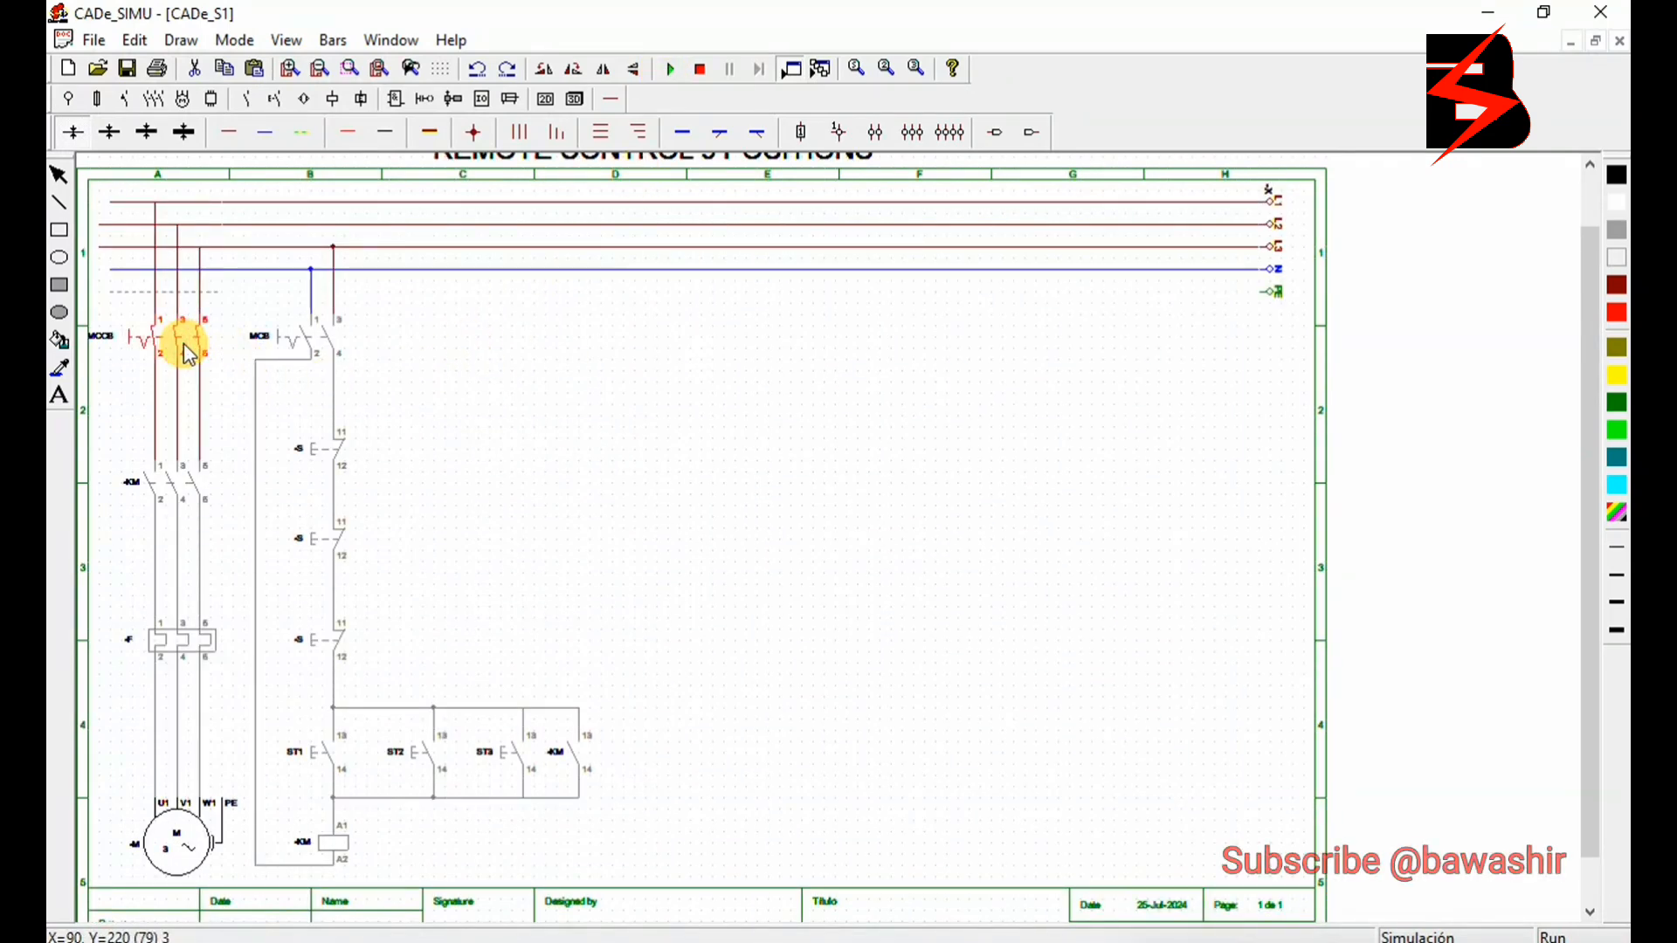
click(317, 334)
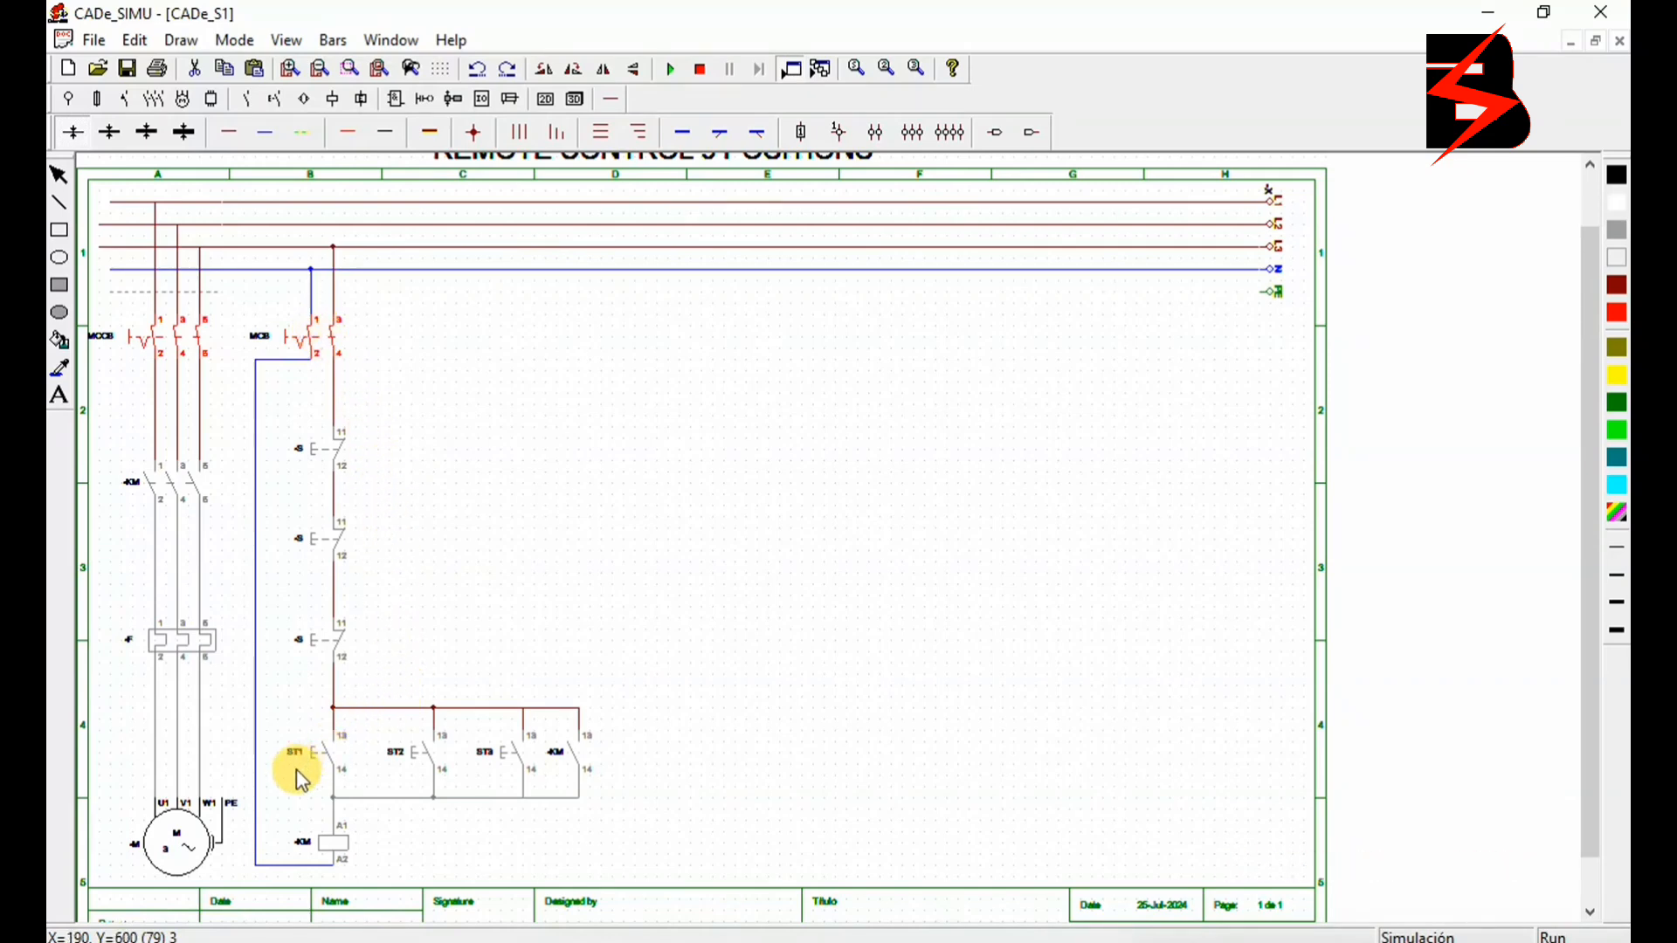
- Test starting the motor with ST1, ST2 and ST3 in turn, stopping it each time with a different normally closed button, and end the simulation
click(324, 757)
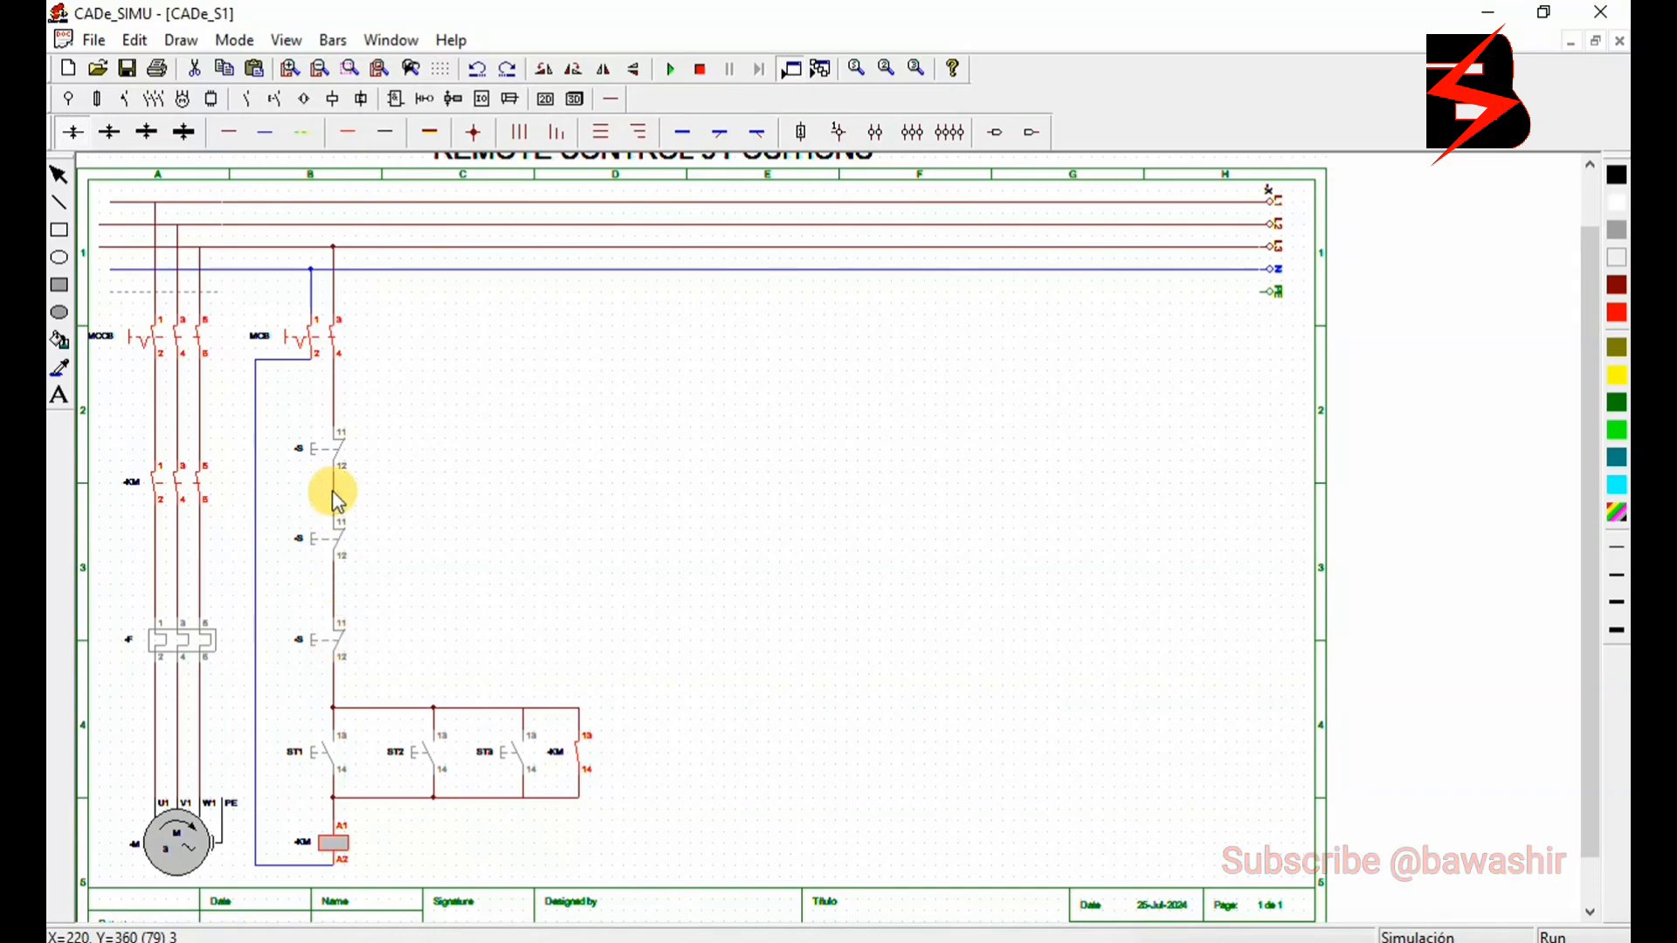
click(330, 447)
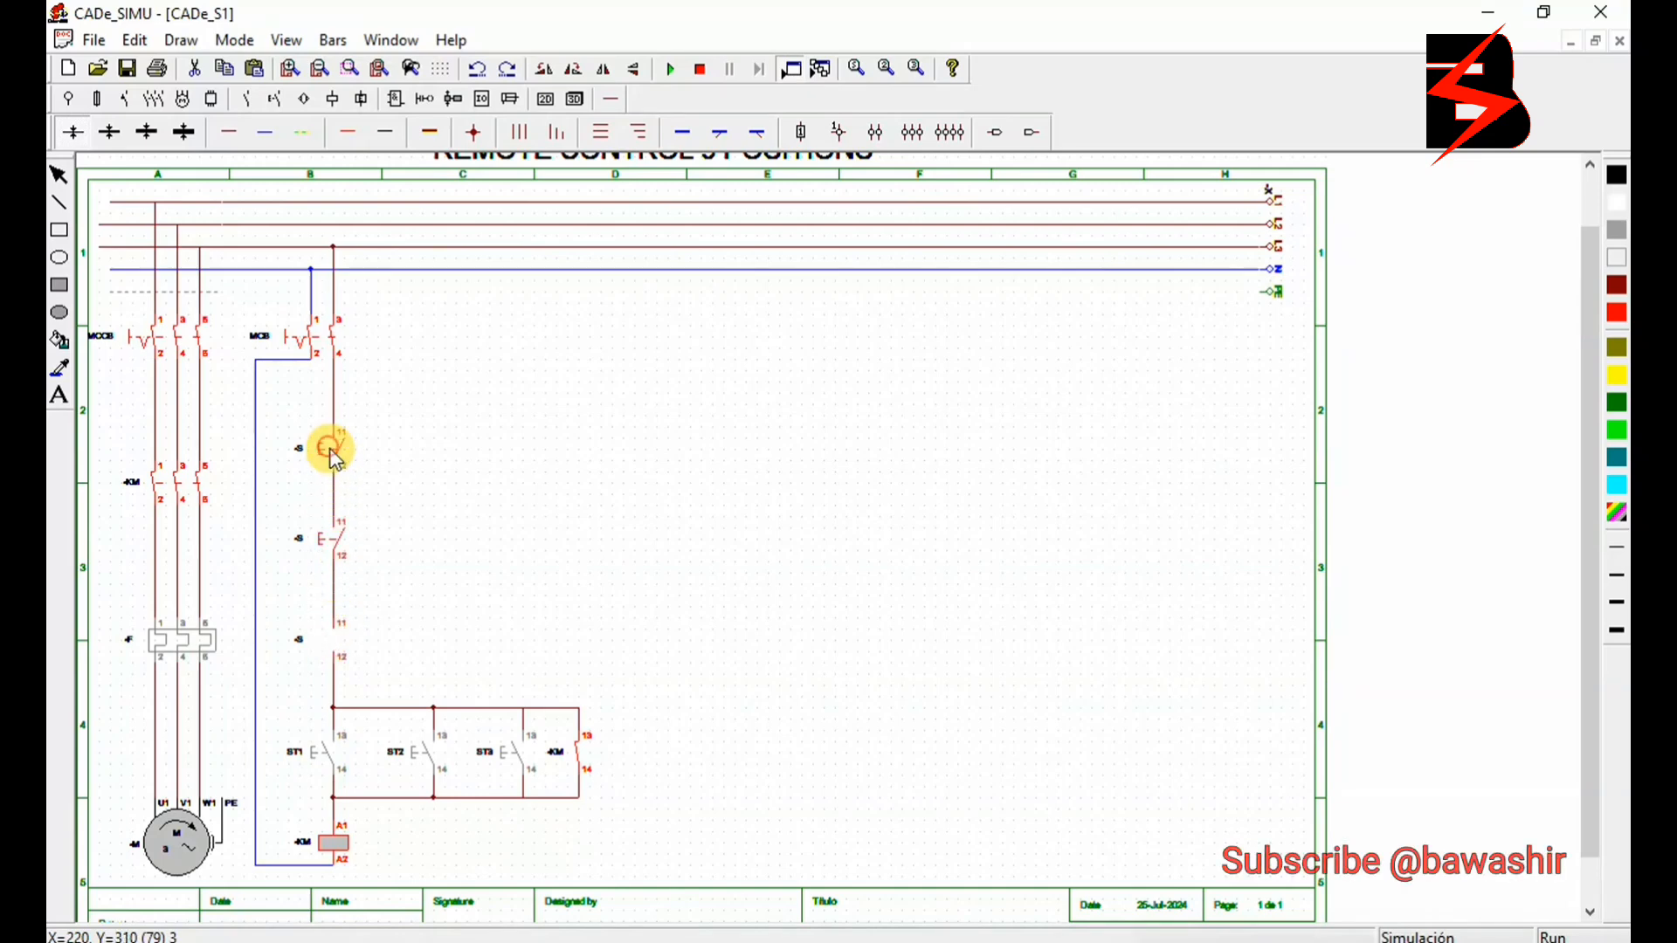
click(430, 757)
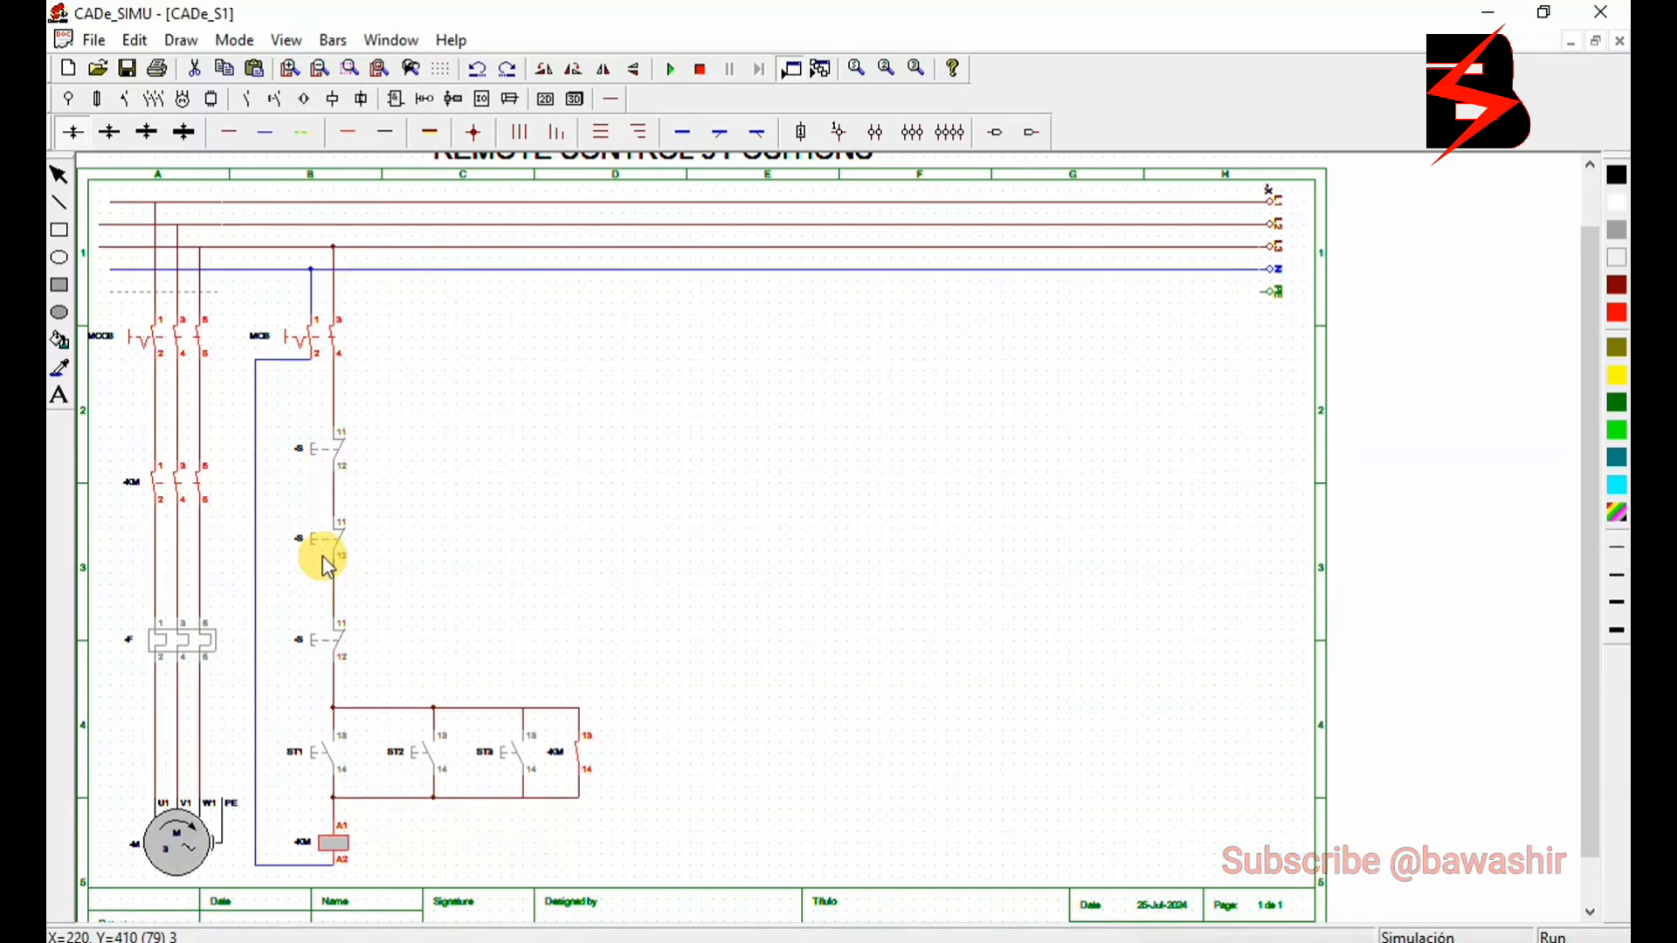
click(324, 531)
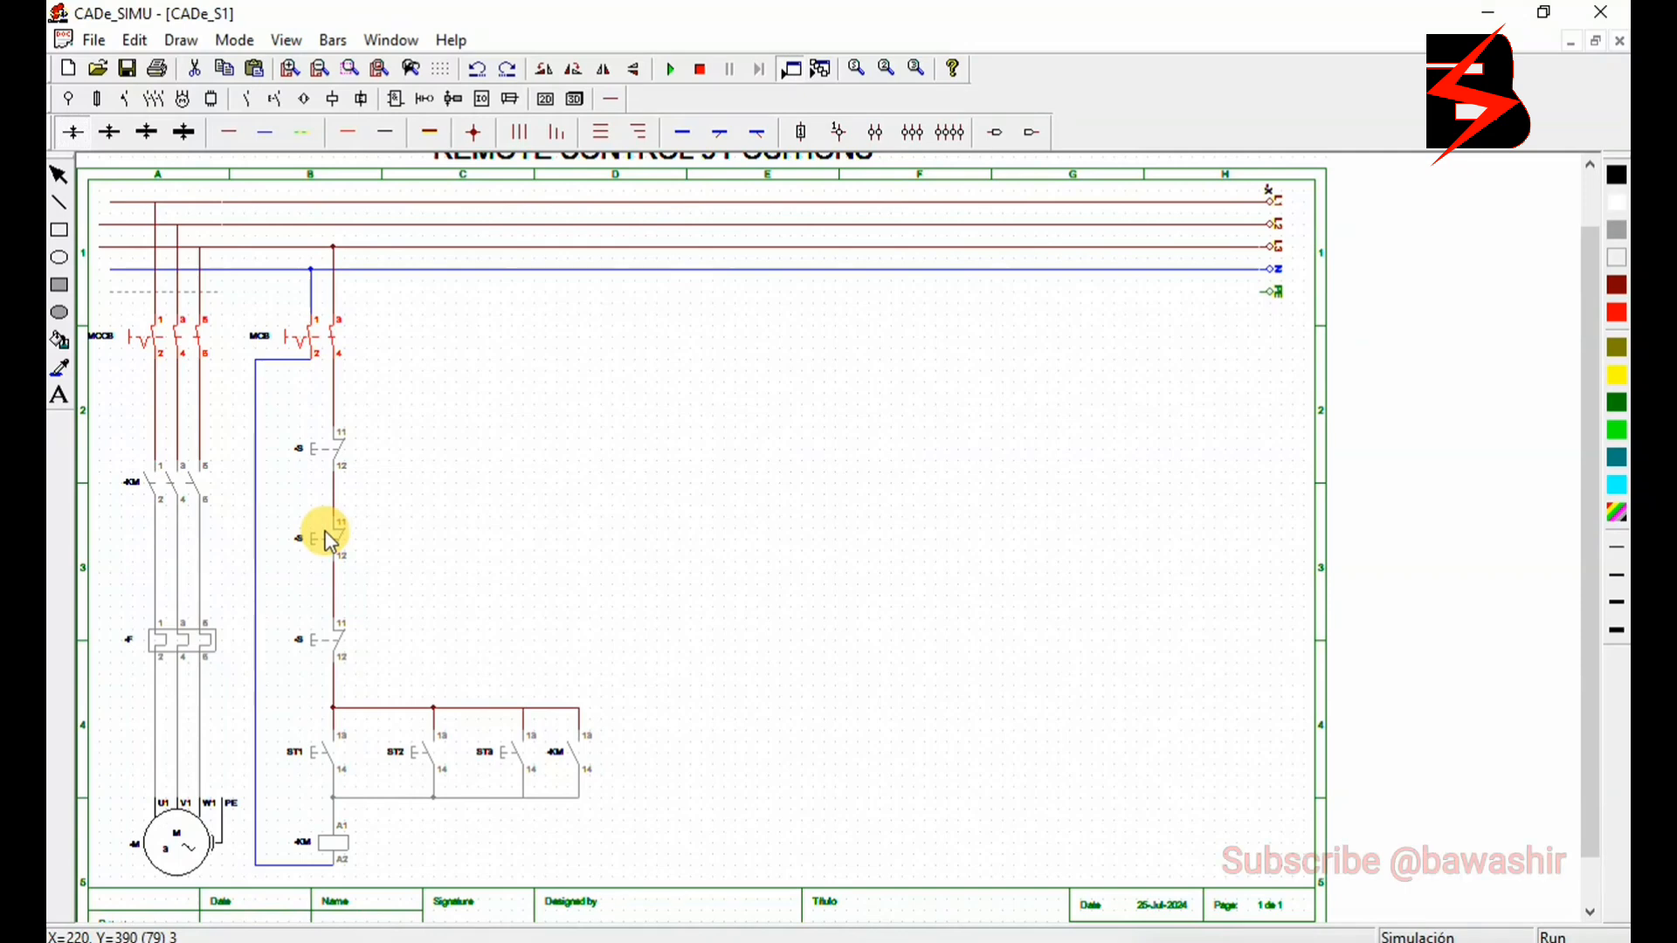
click(511, 751)
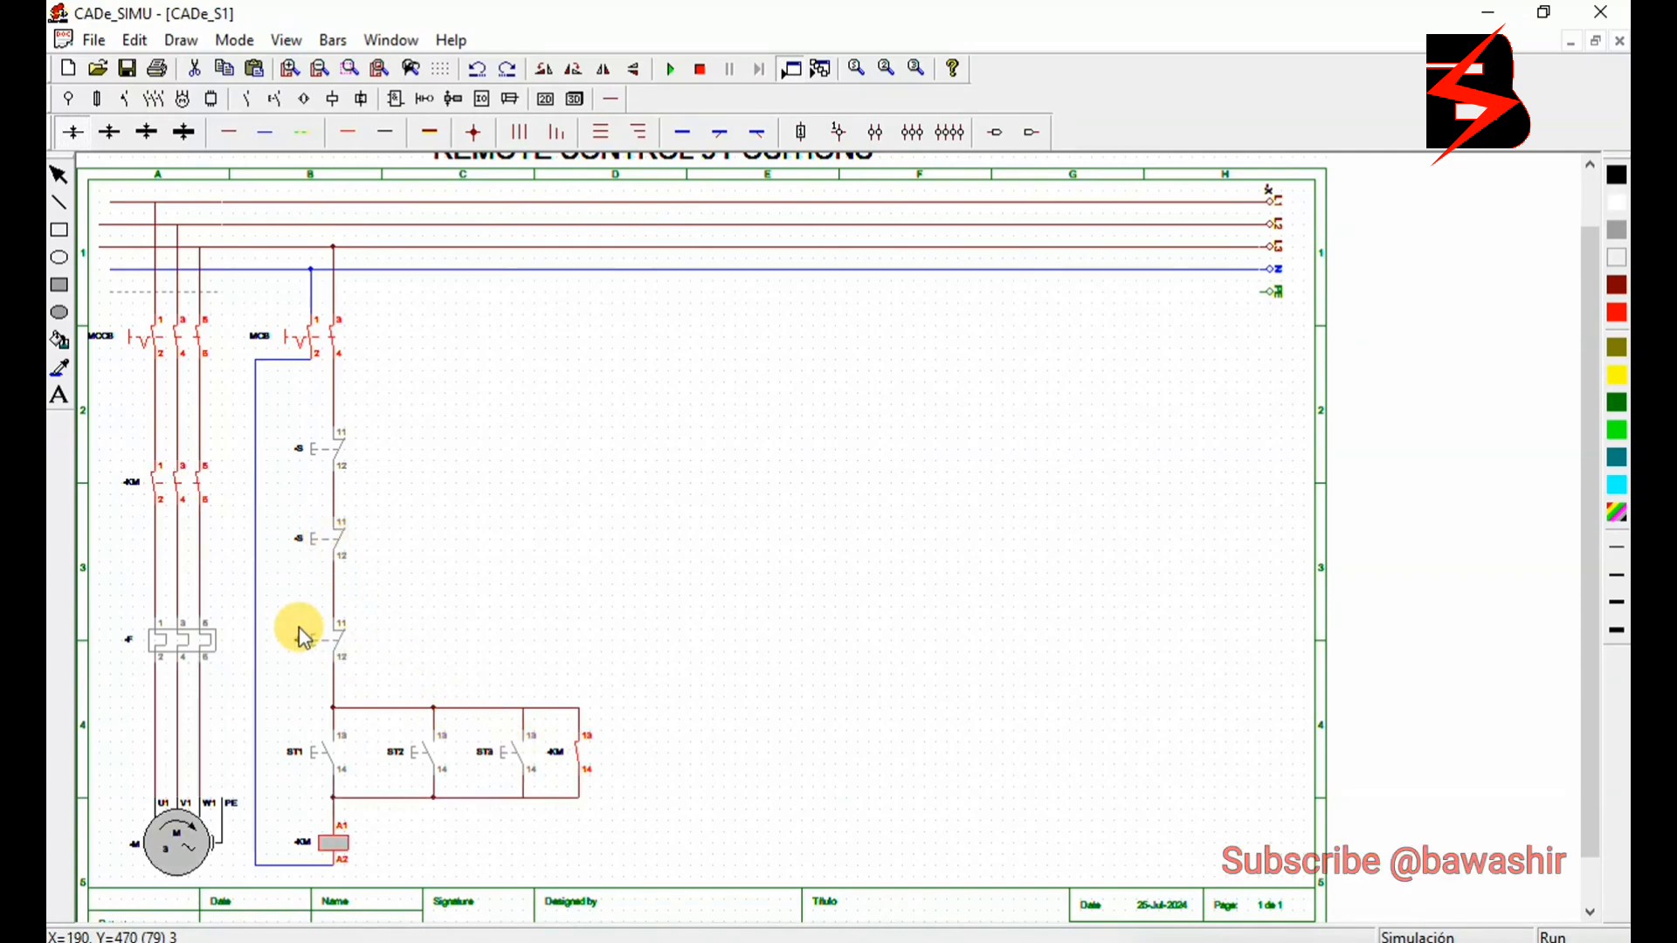
click(315, 649)
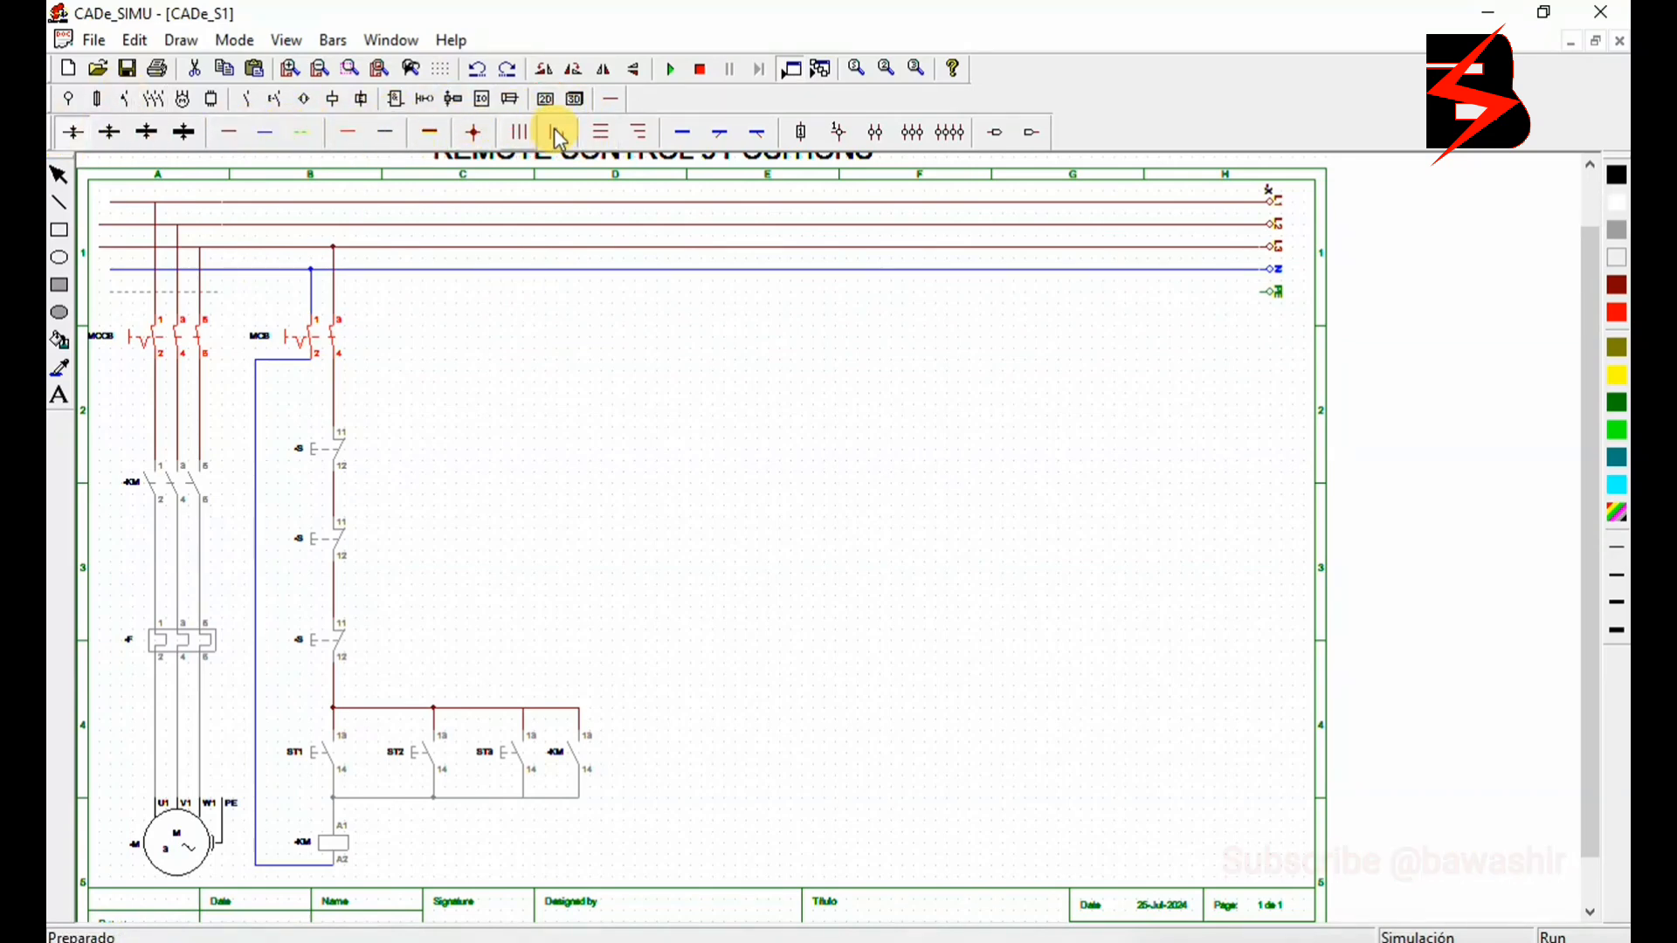
click(700, 69)
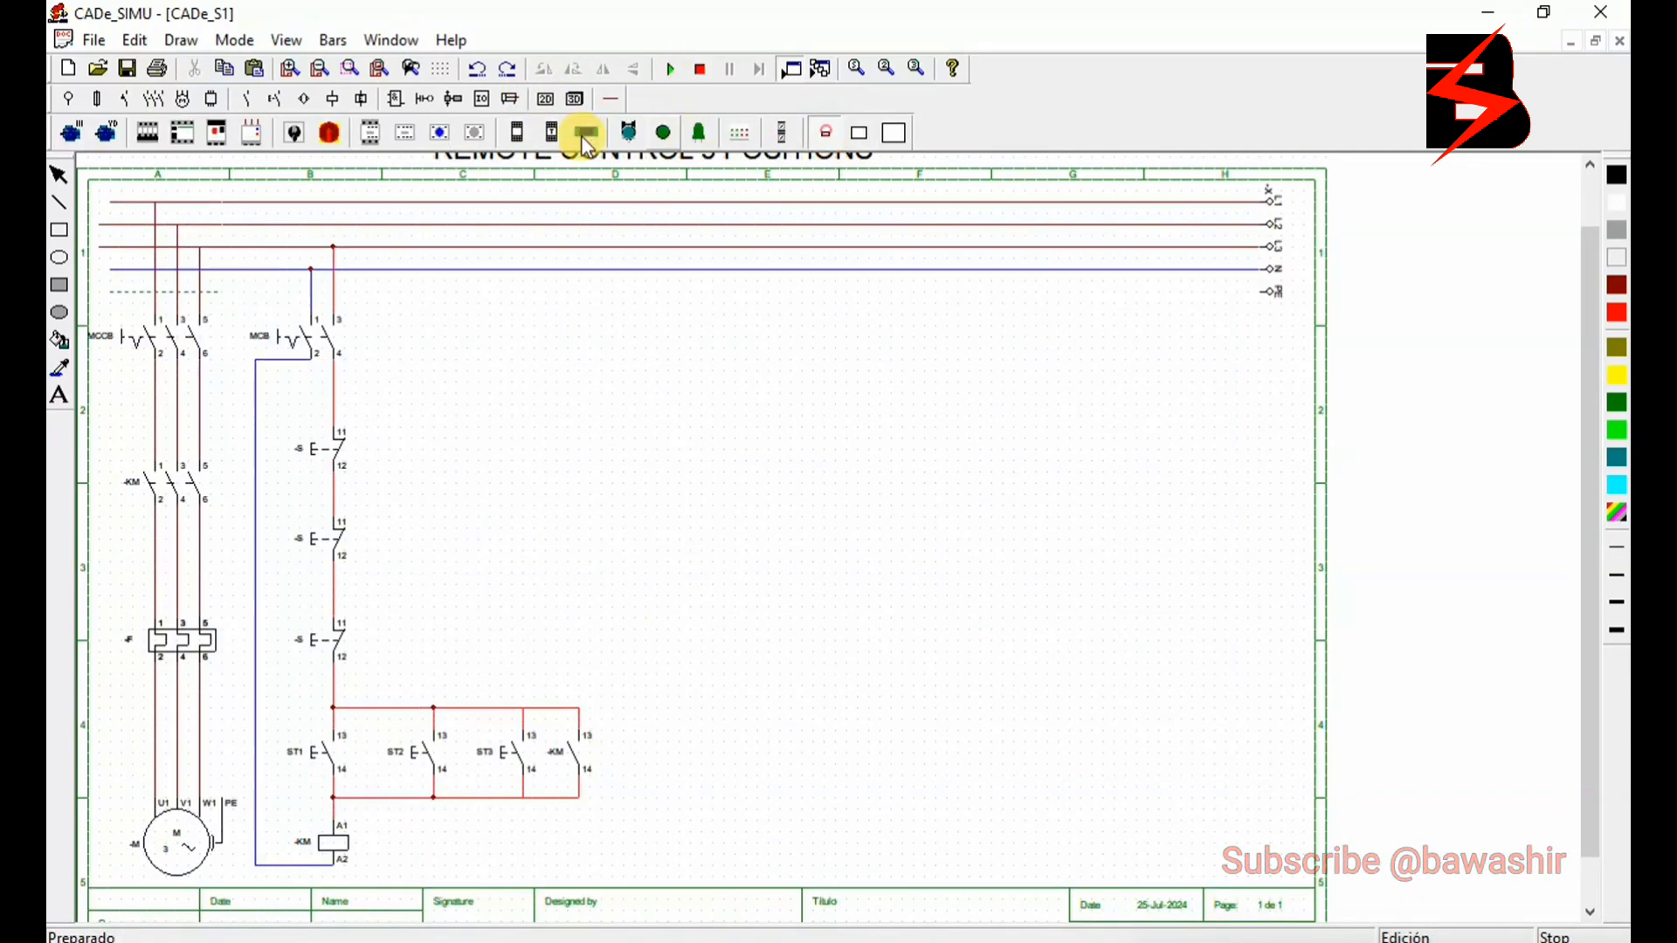
- Place a pictorial four-pole circuit breaker, contactor, thermal overload relay and three-phase motor in a vertical column beside the control circuit
click(155, 131)
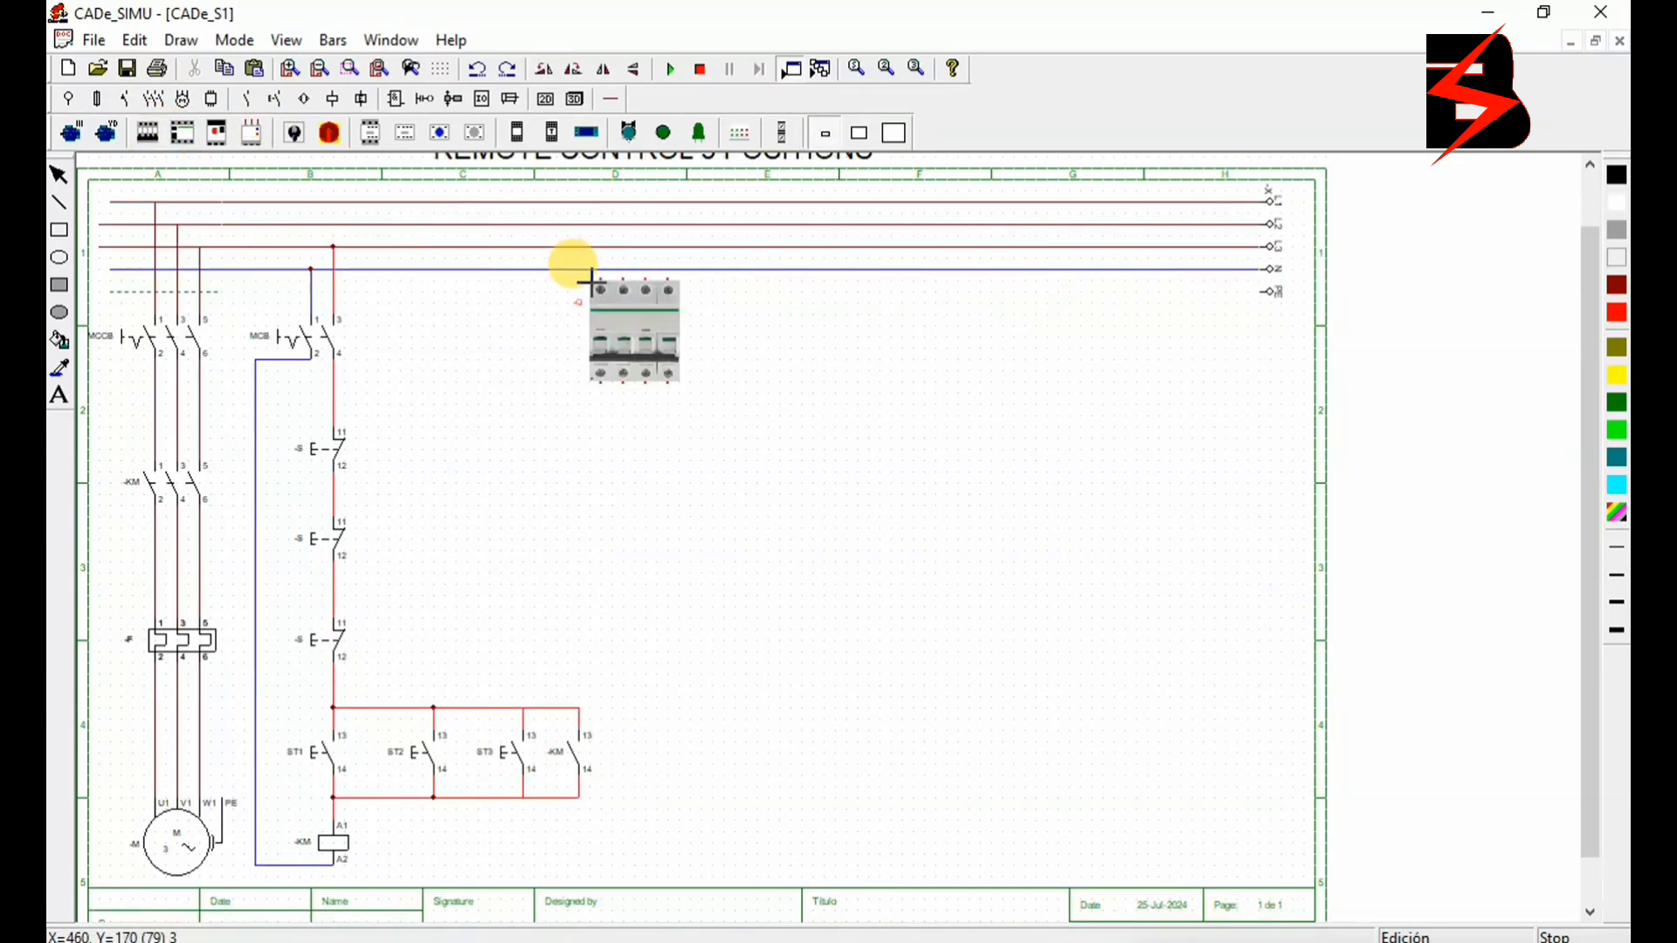
click(624, 279)
click(374, 132)
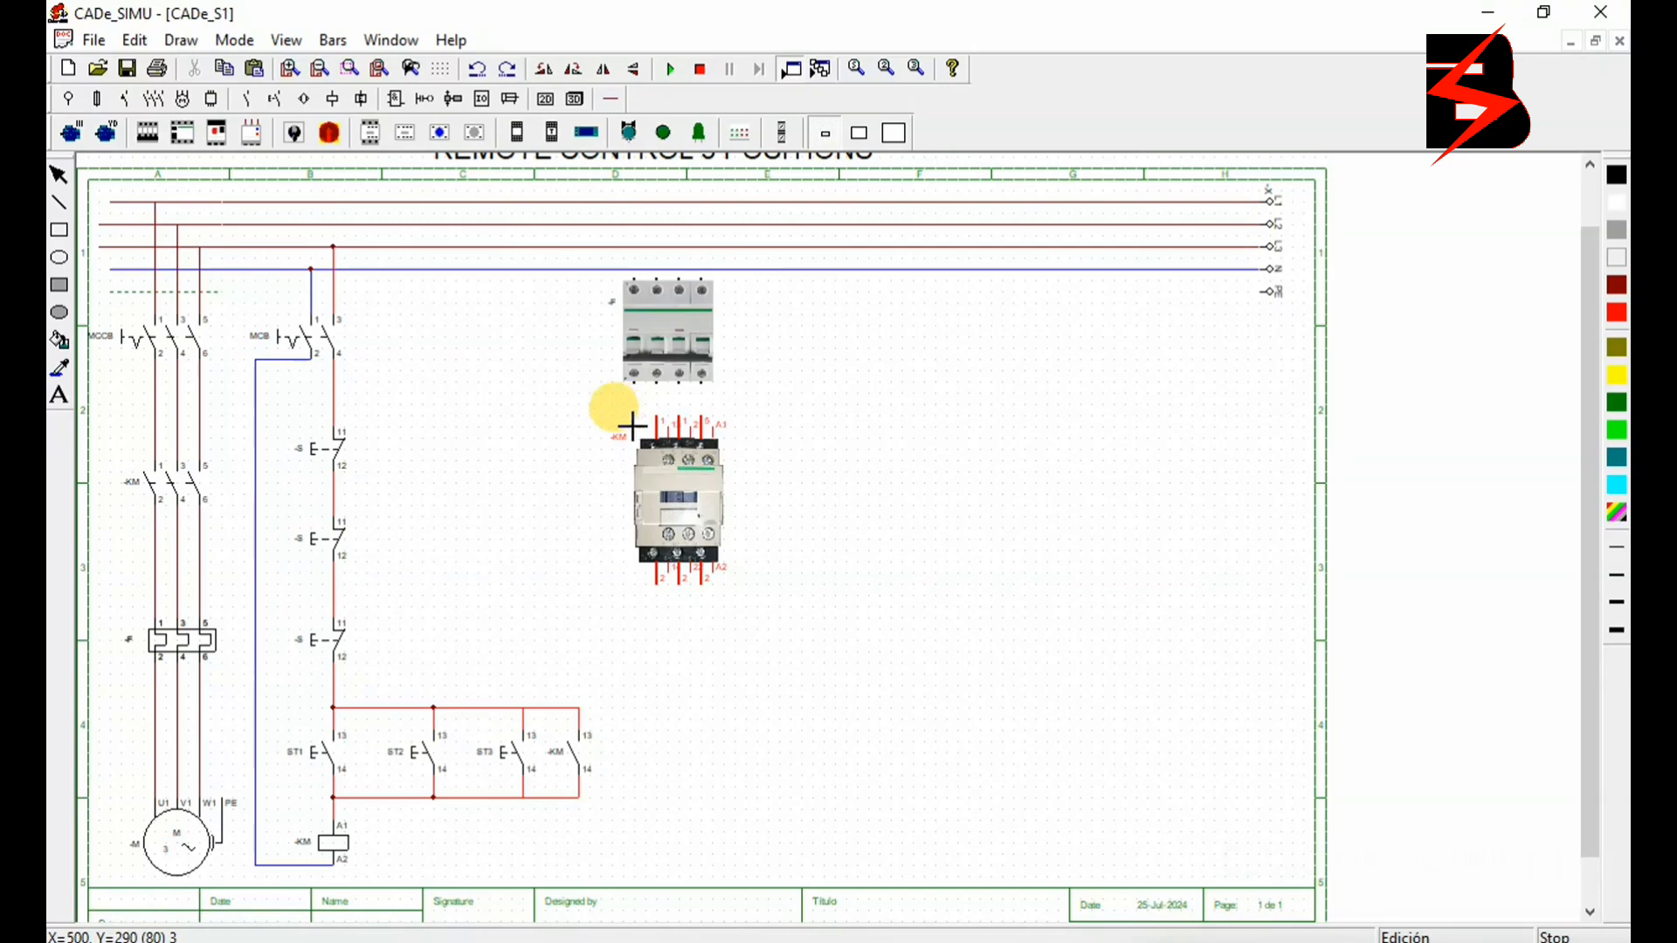
click(609, 437)
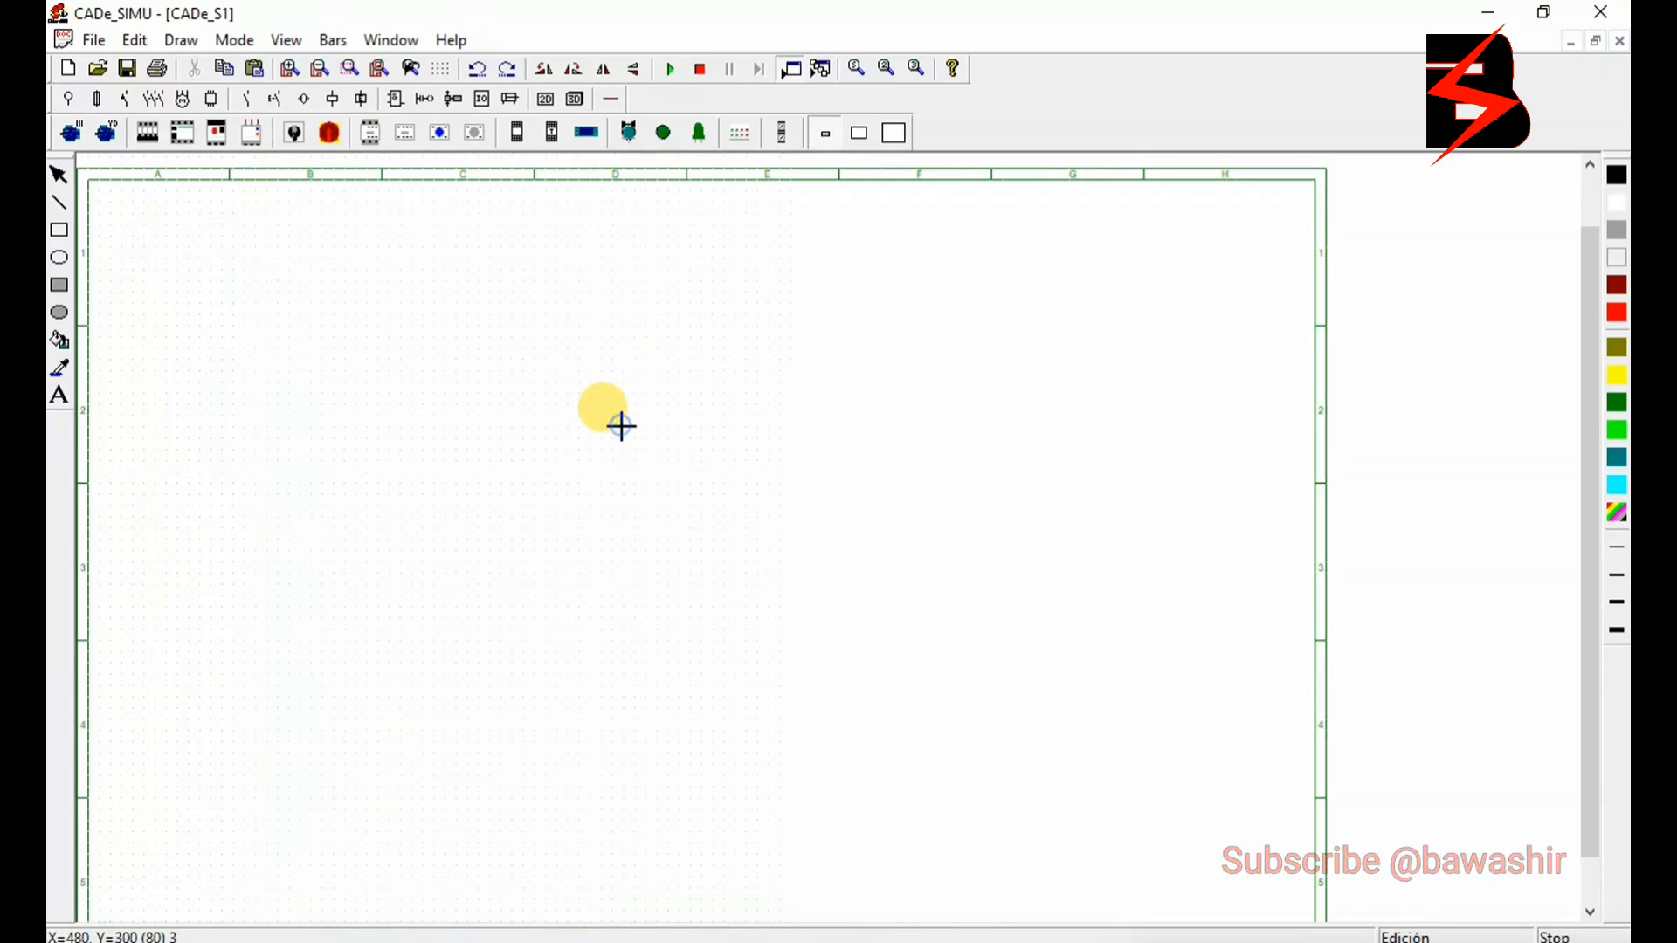
click(266, 135)
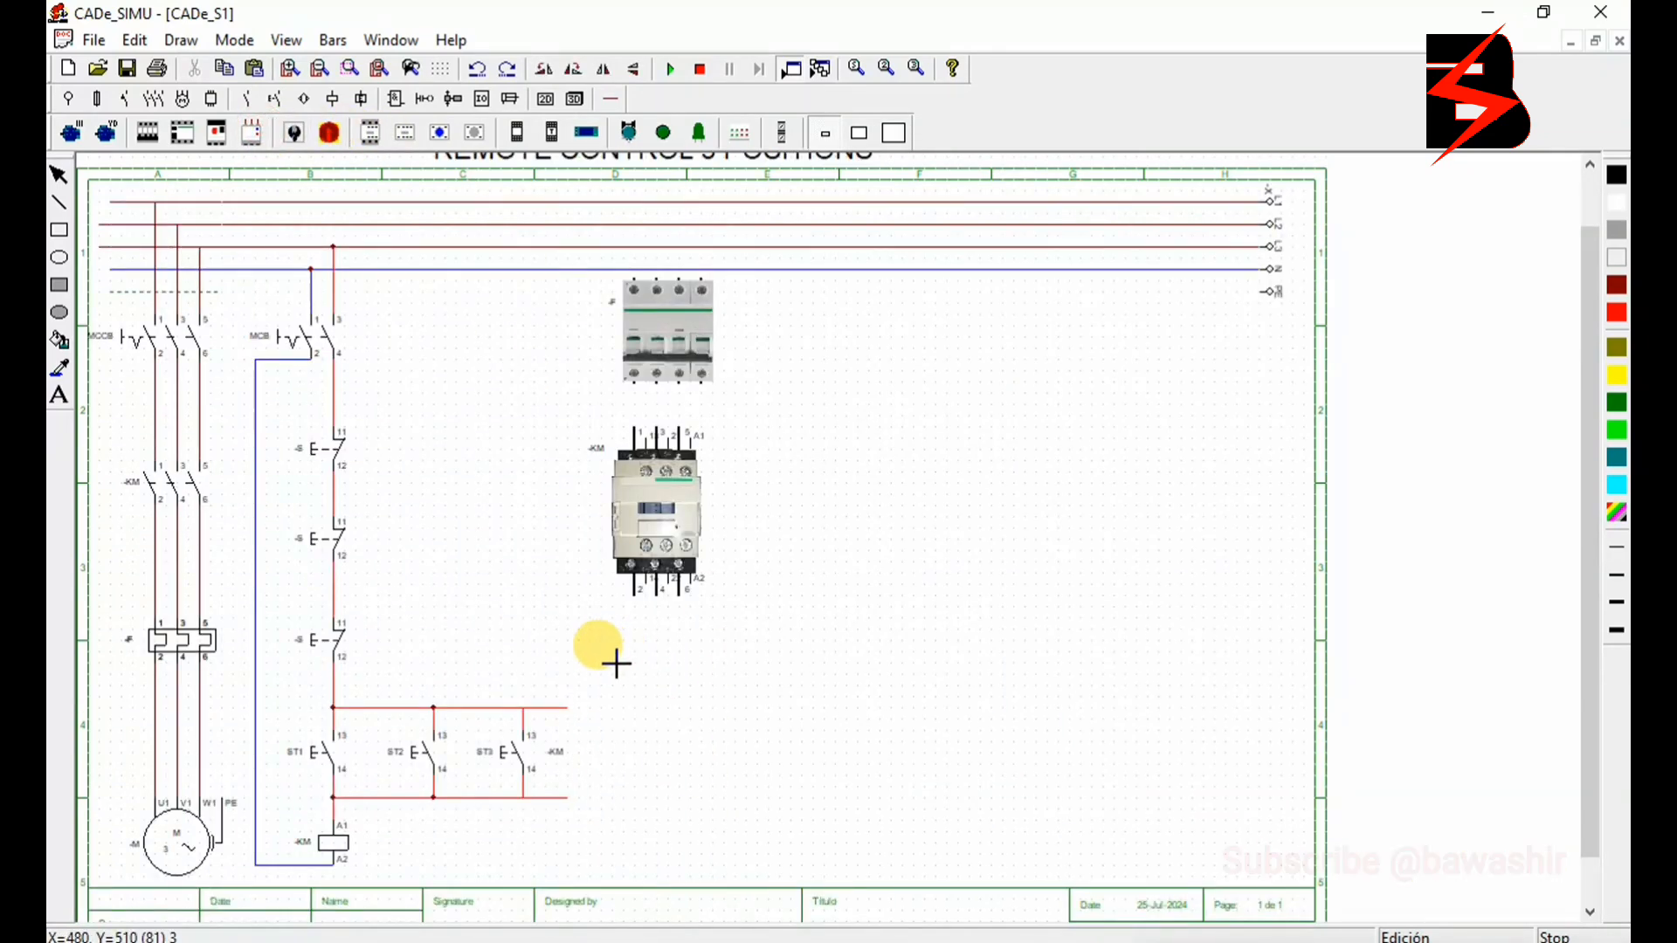
click(616, 664)
click(80, 131)
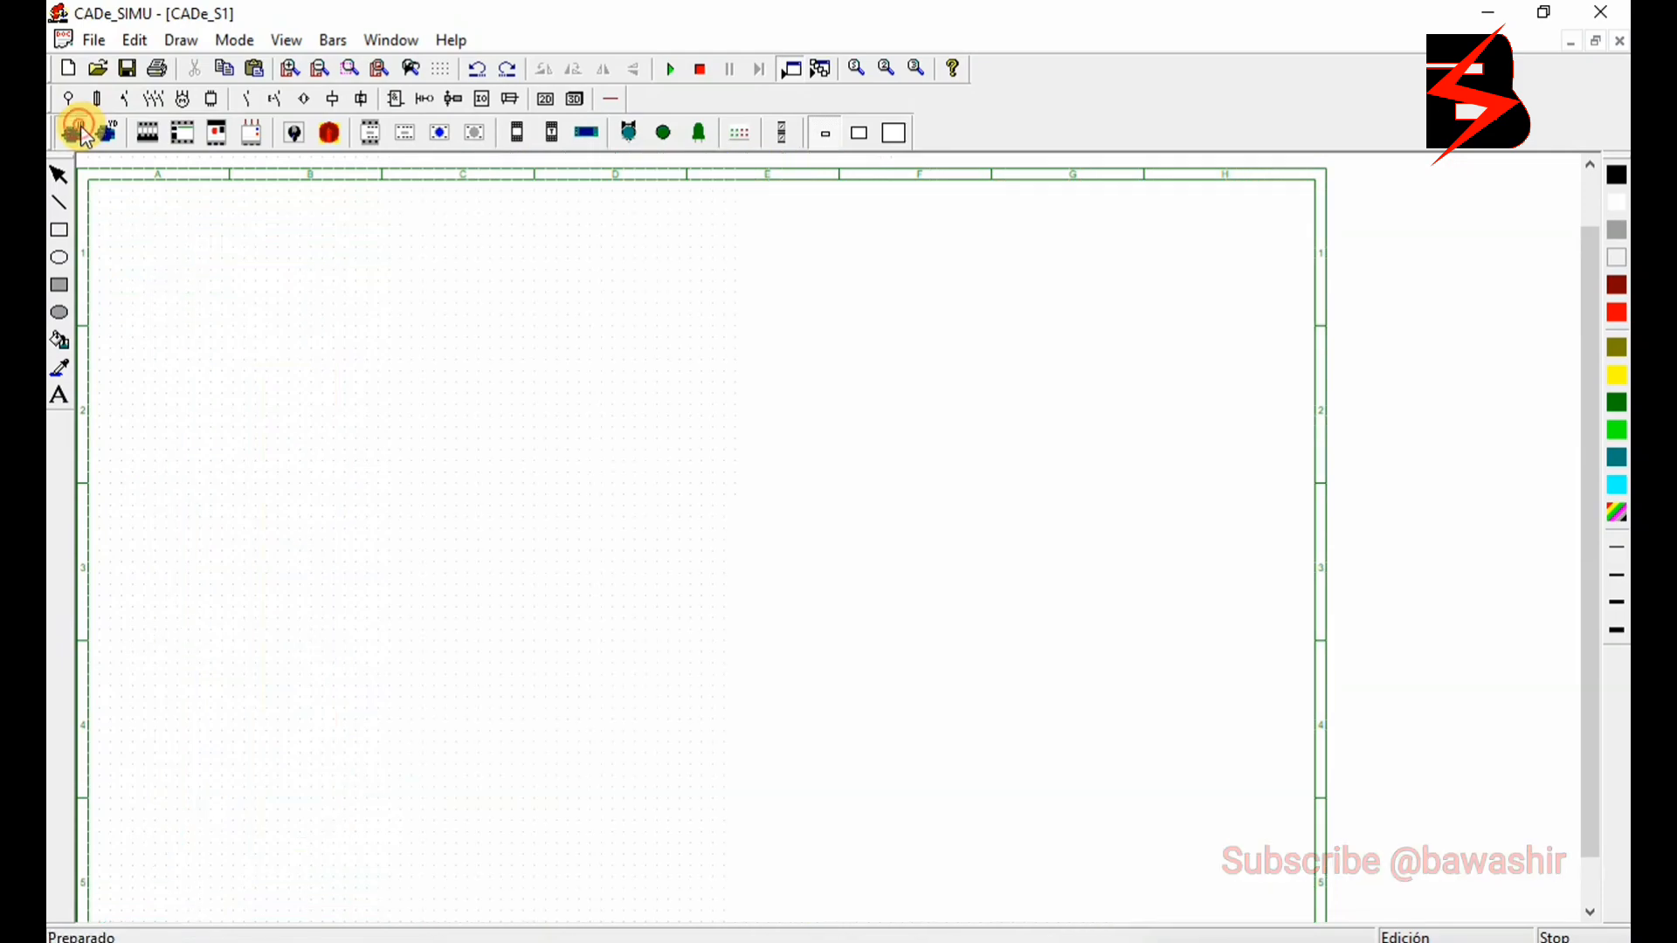
click(653, 798)
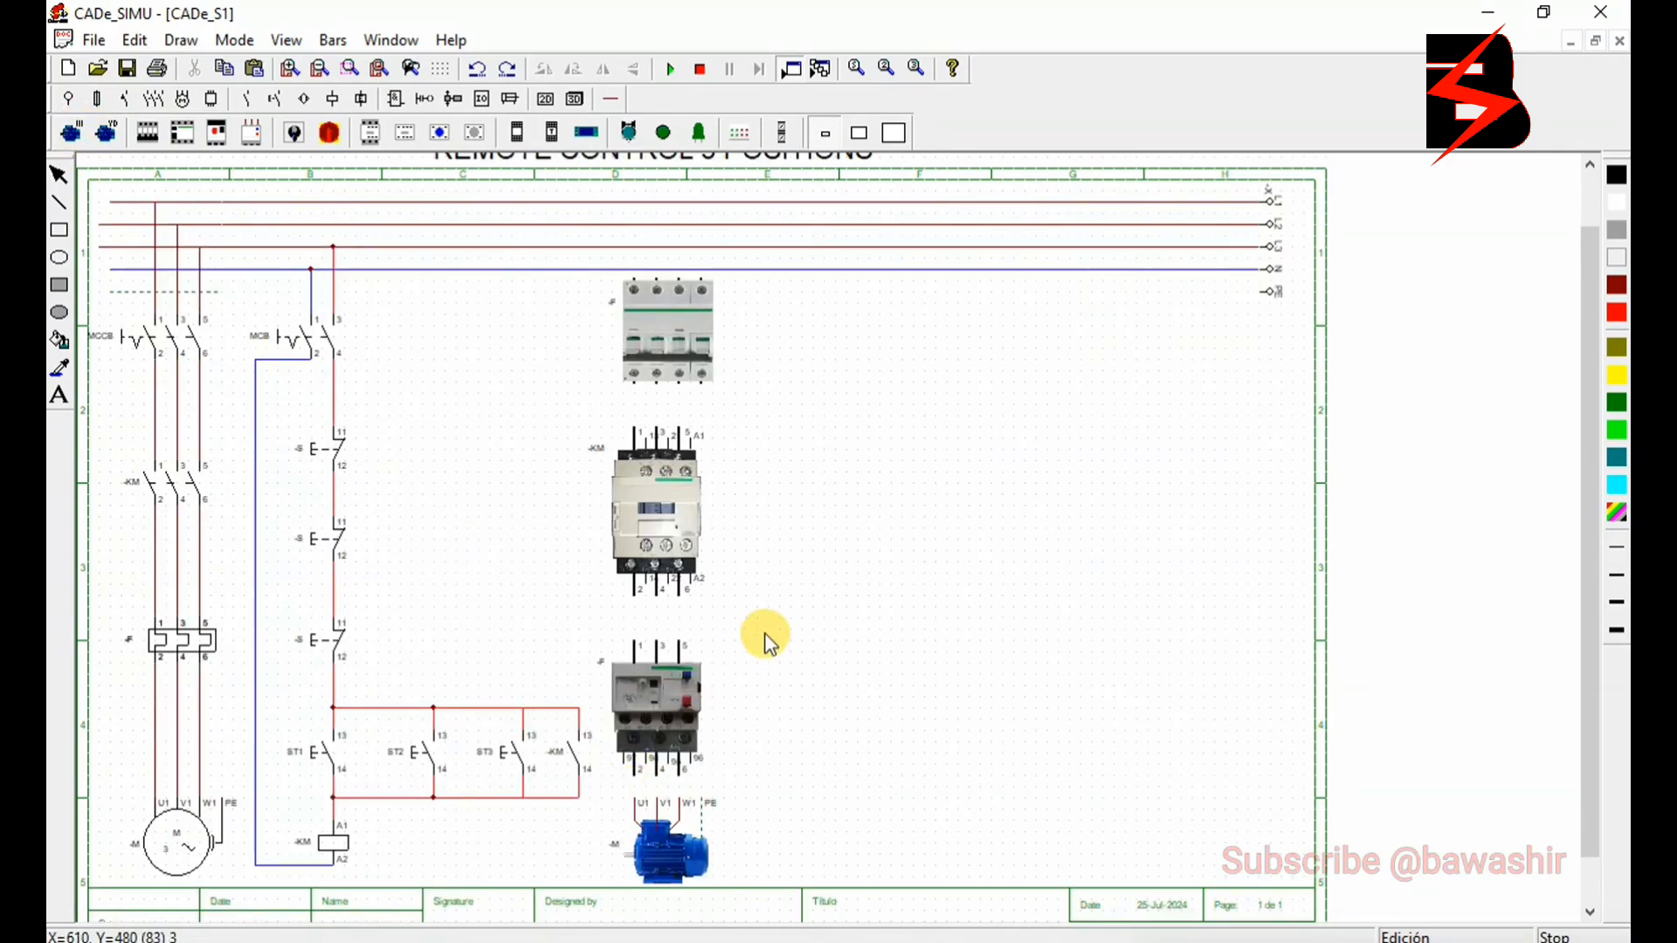
- Change the pictorial circuit breaker's image type to the three-pole version without neutral, Imagen 2D III
double_click(681, 347)
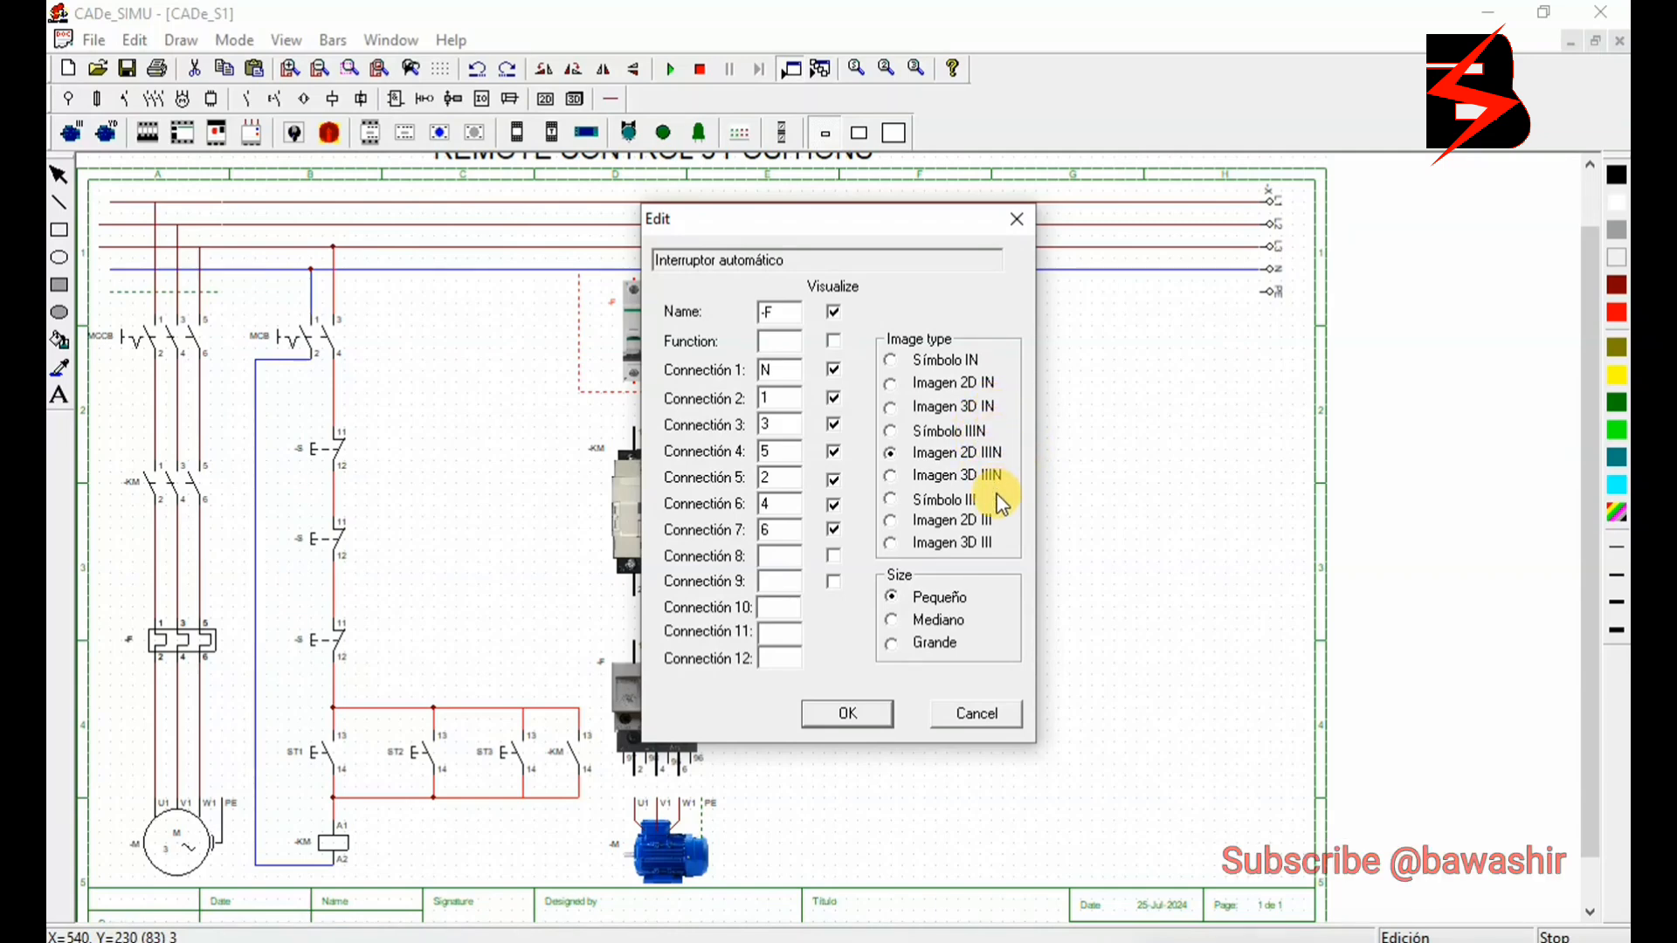
click(856, 716)
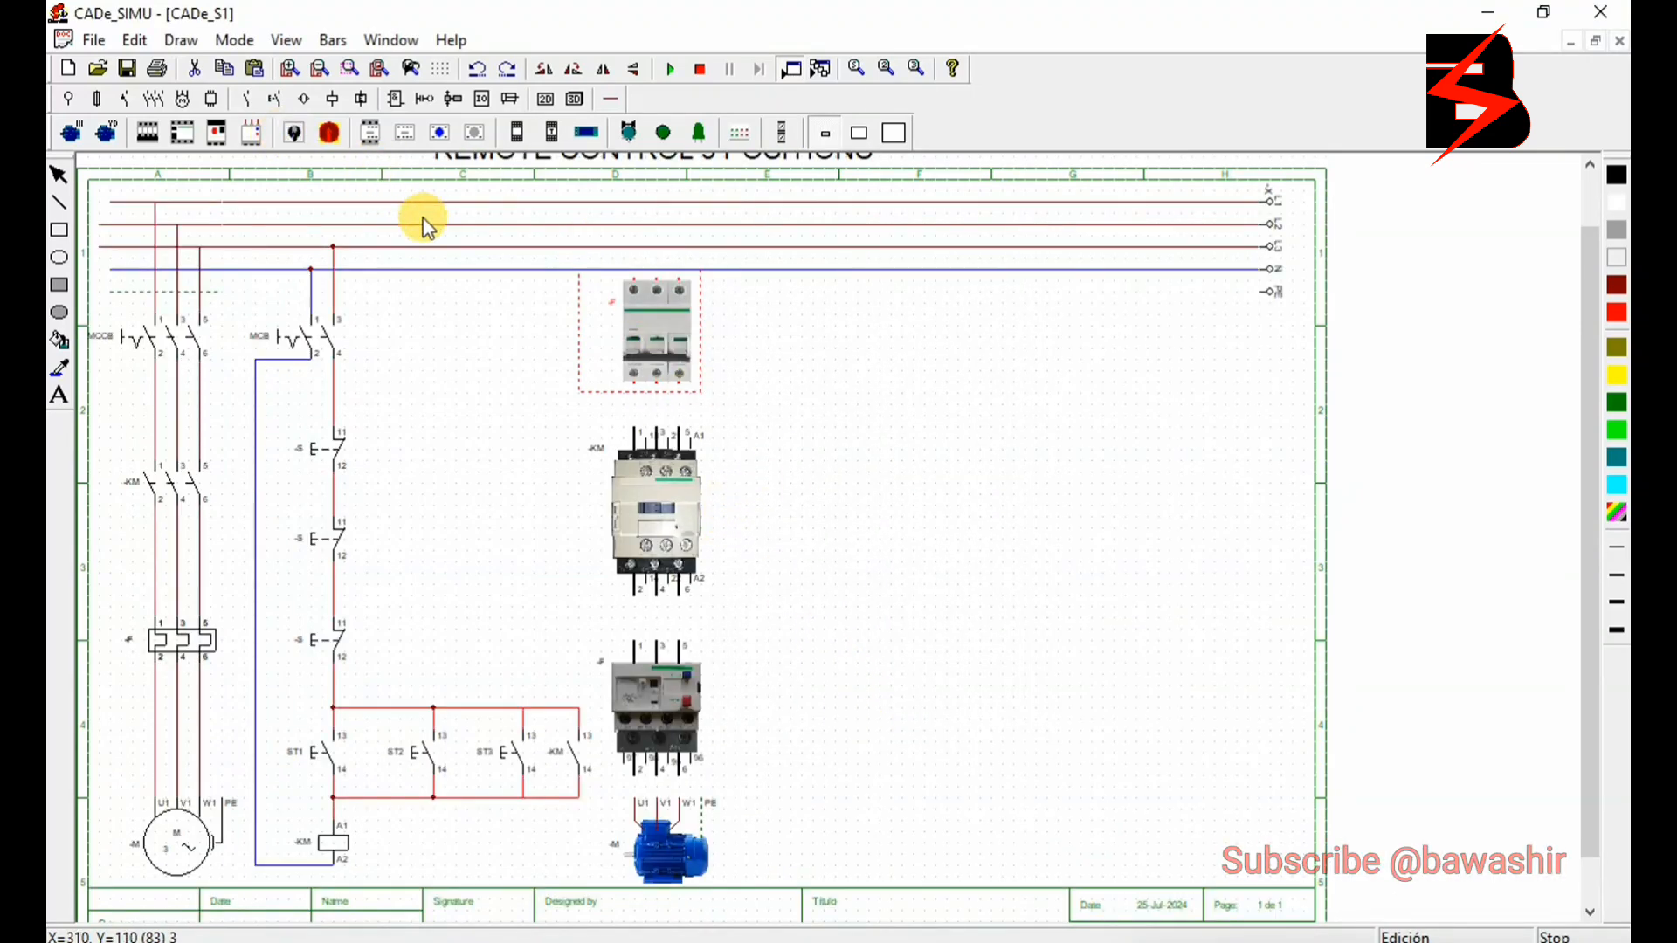
- Wire the pictorial breaker through the contactor and overload relay to the motor with three-phase lines, and connect its inlets to the three supply phases
click(614, 100)
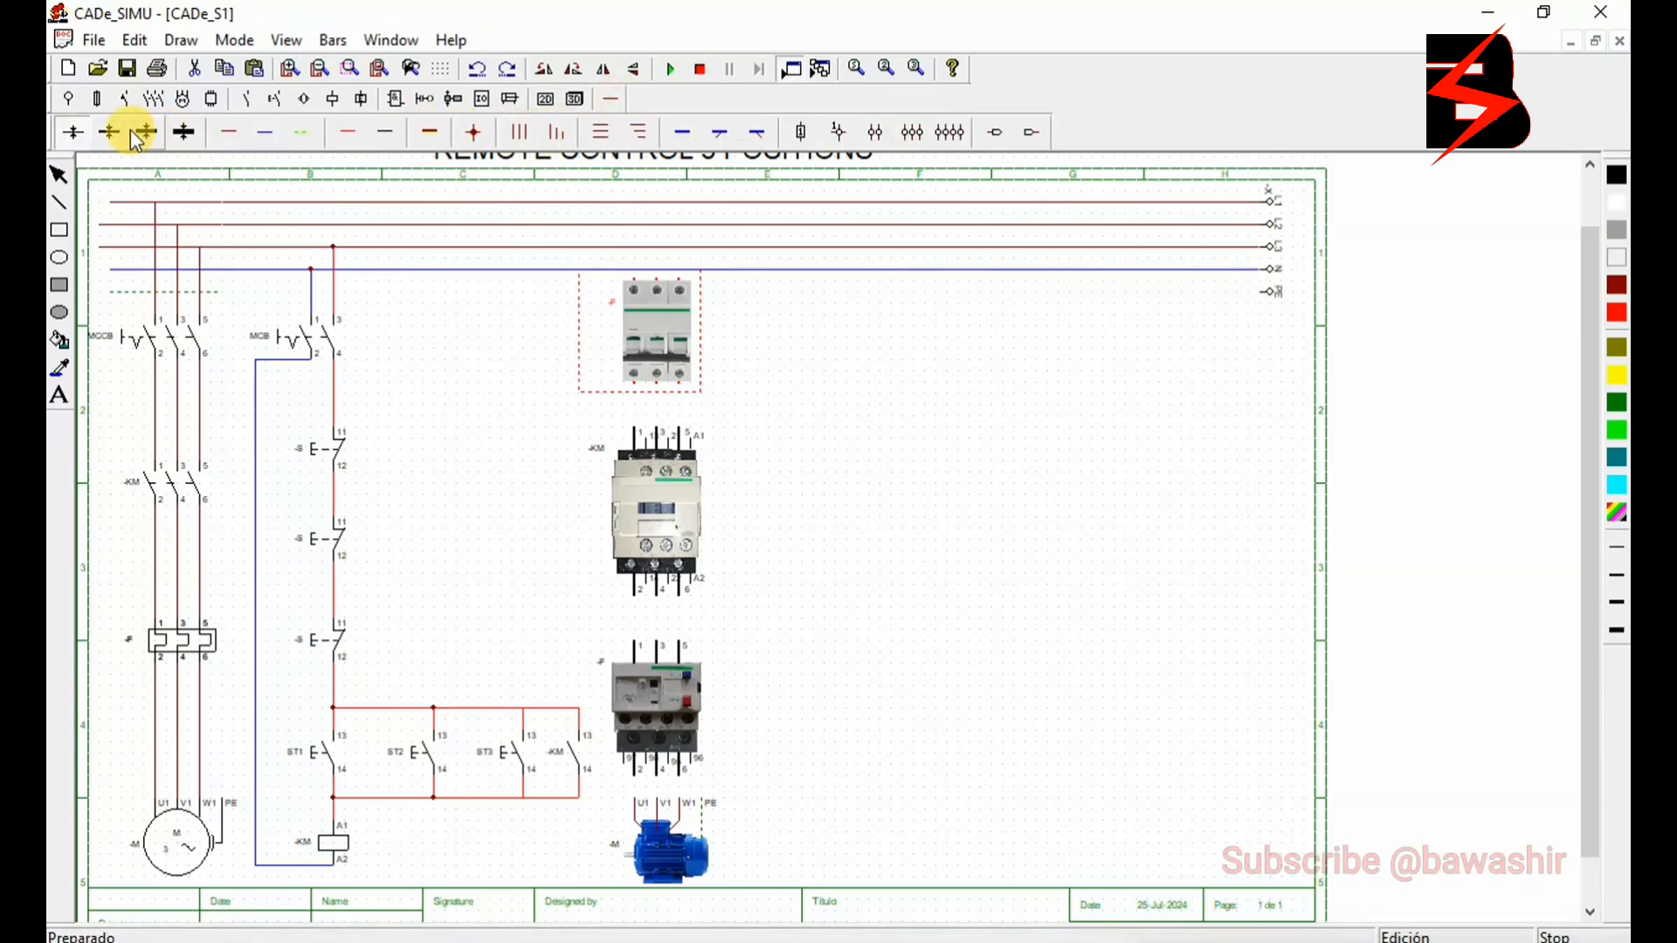
click(518, 131)
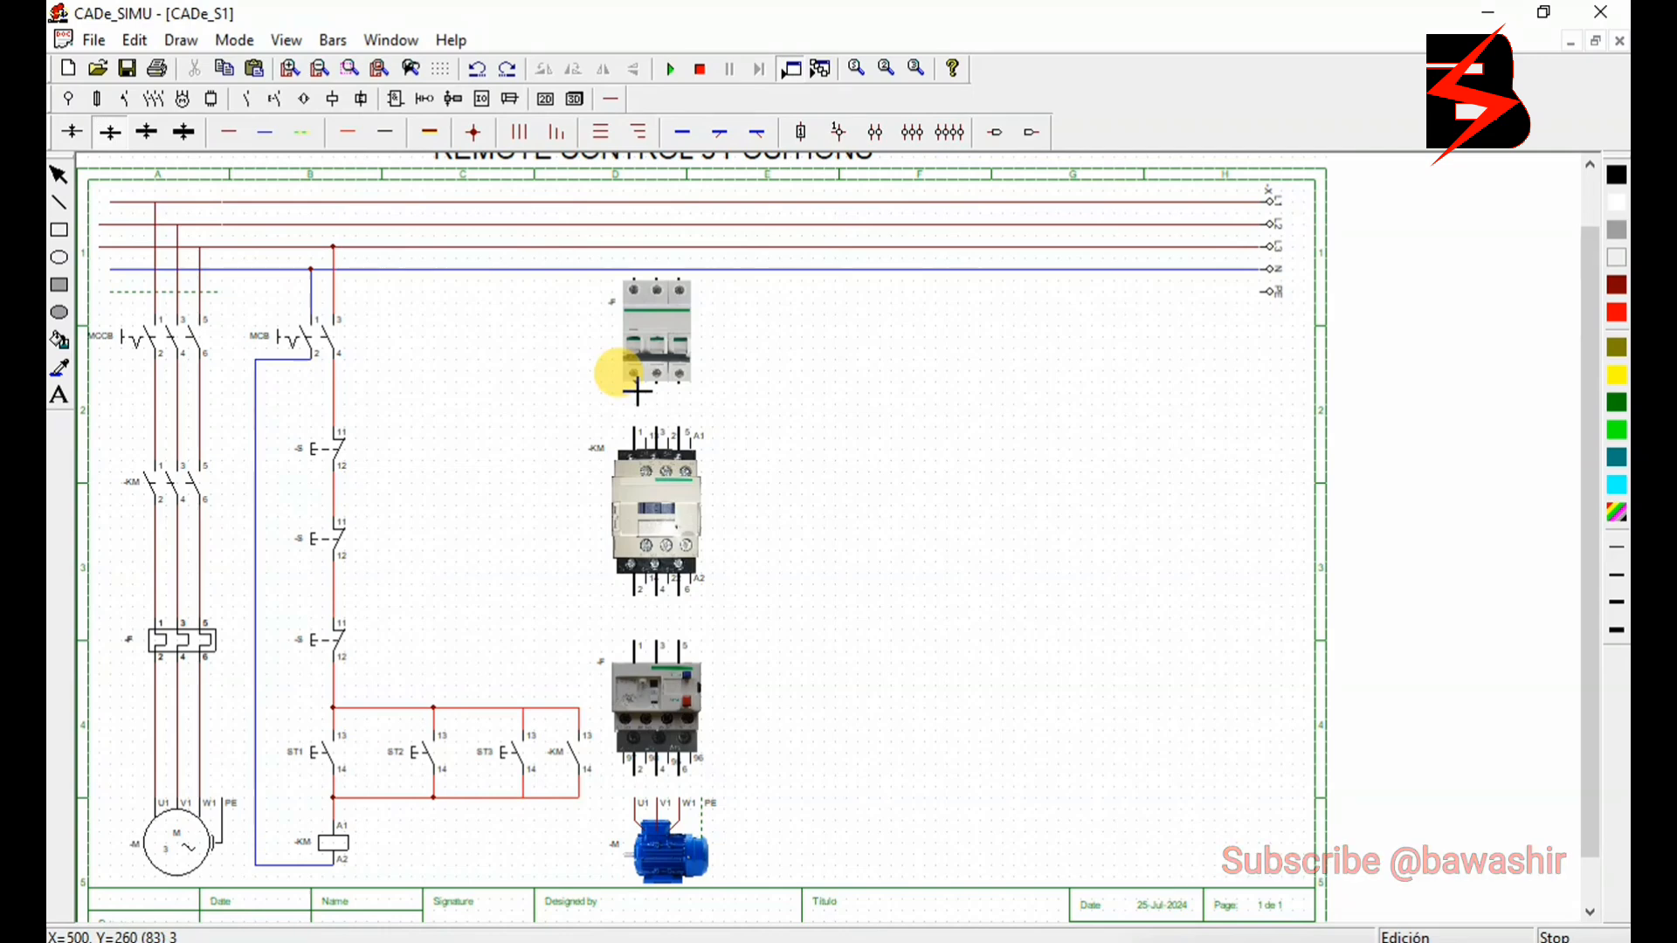
drag(637, 392, 634, 786)
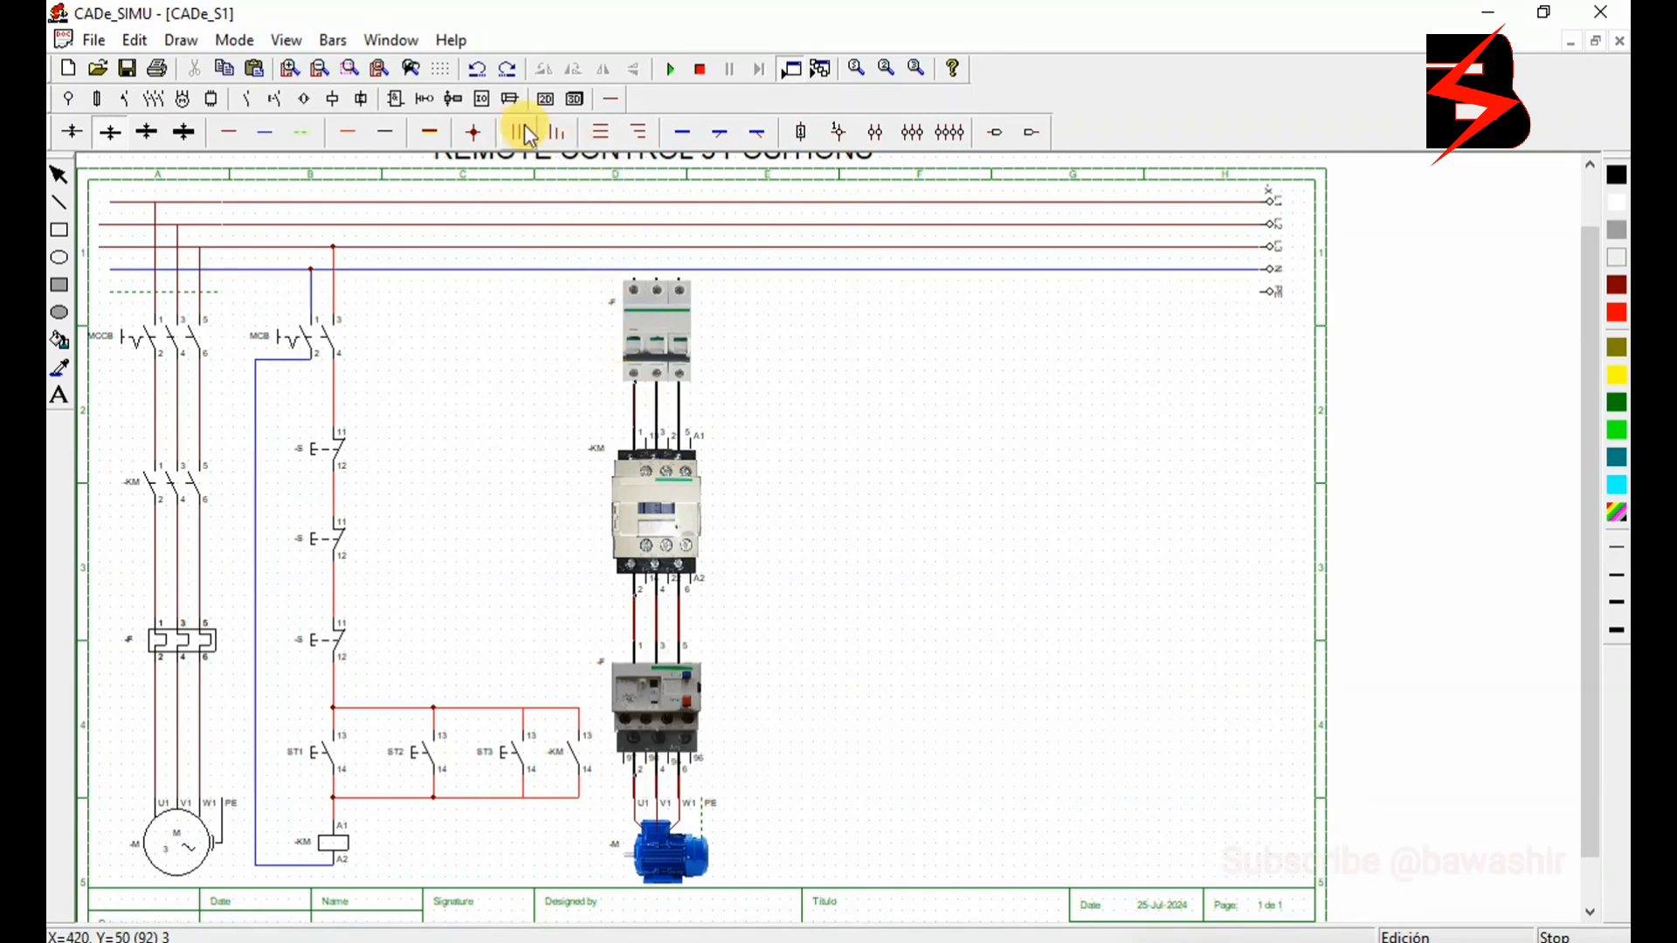
click(555, 132)
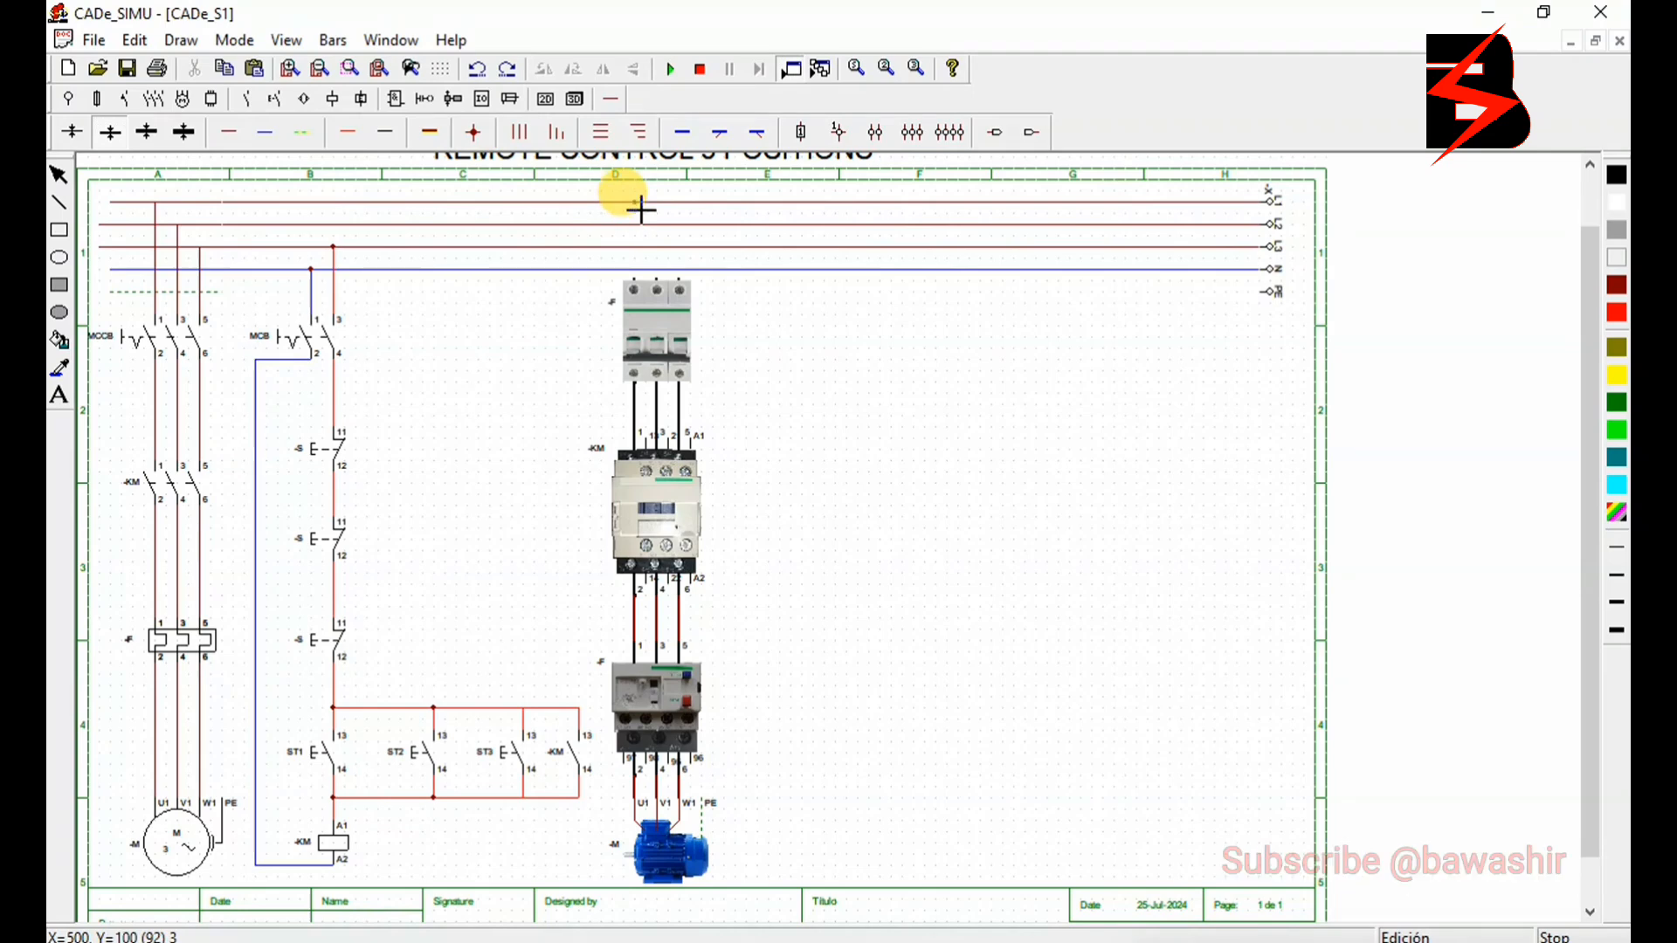
drag(640, 208, 643, 275)
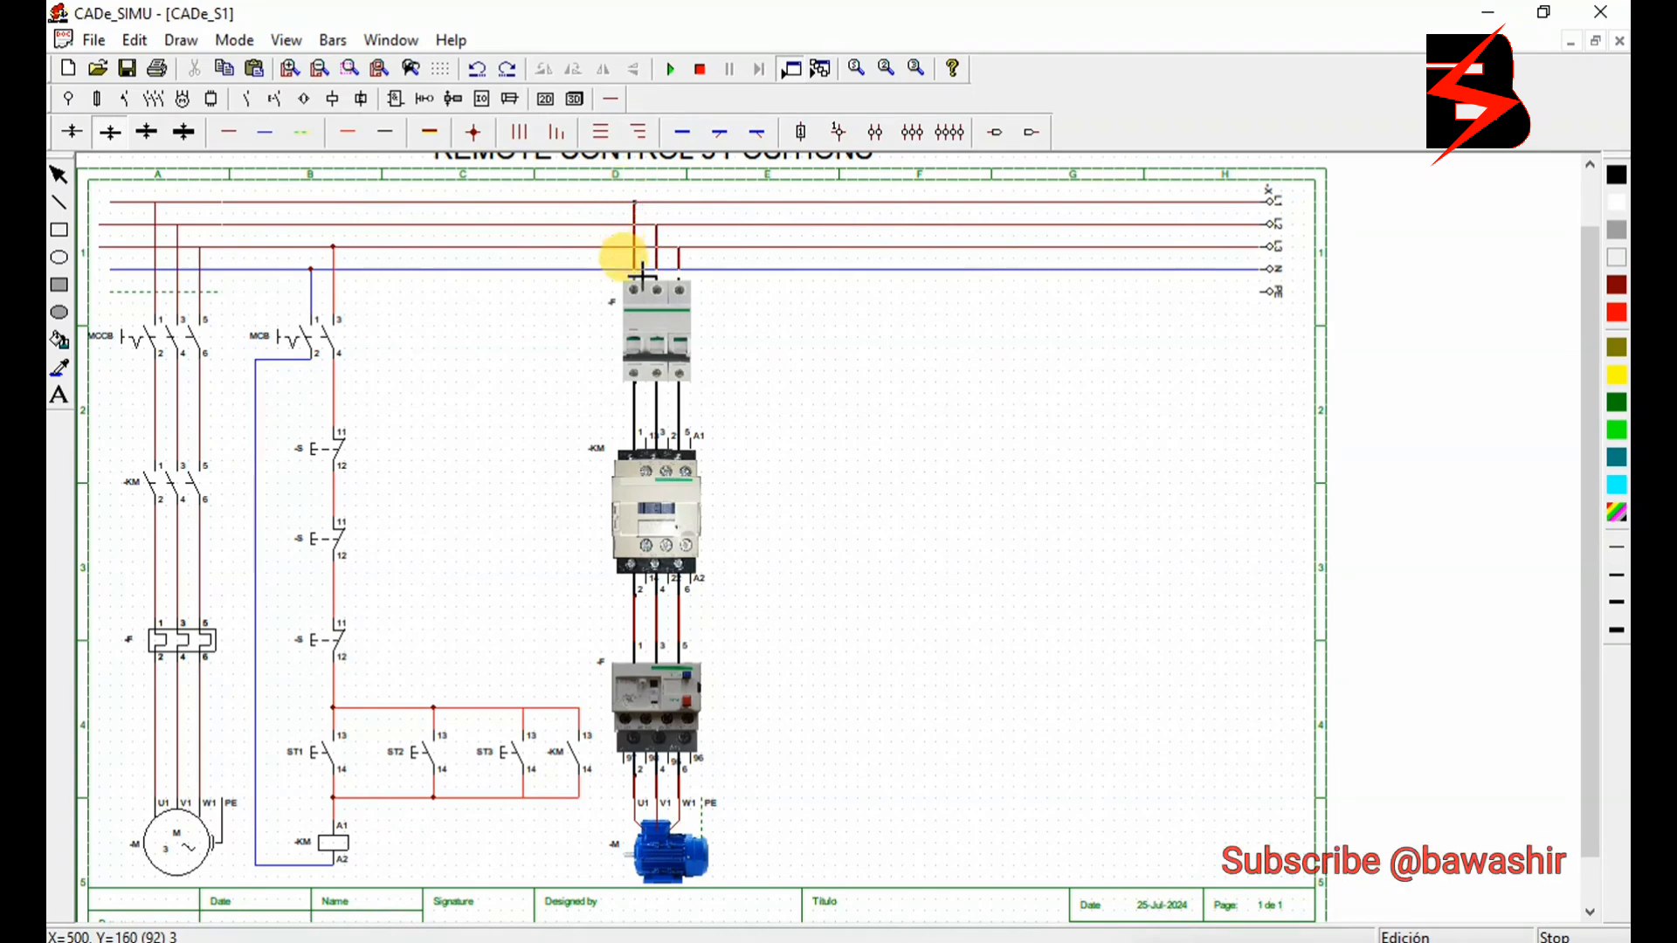
- Place a second pictorial circuit breaker beside the first one and set its image type to the two-pole Imagen 2D IN
click(235, 128)
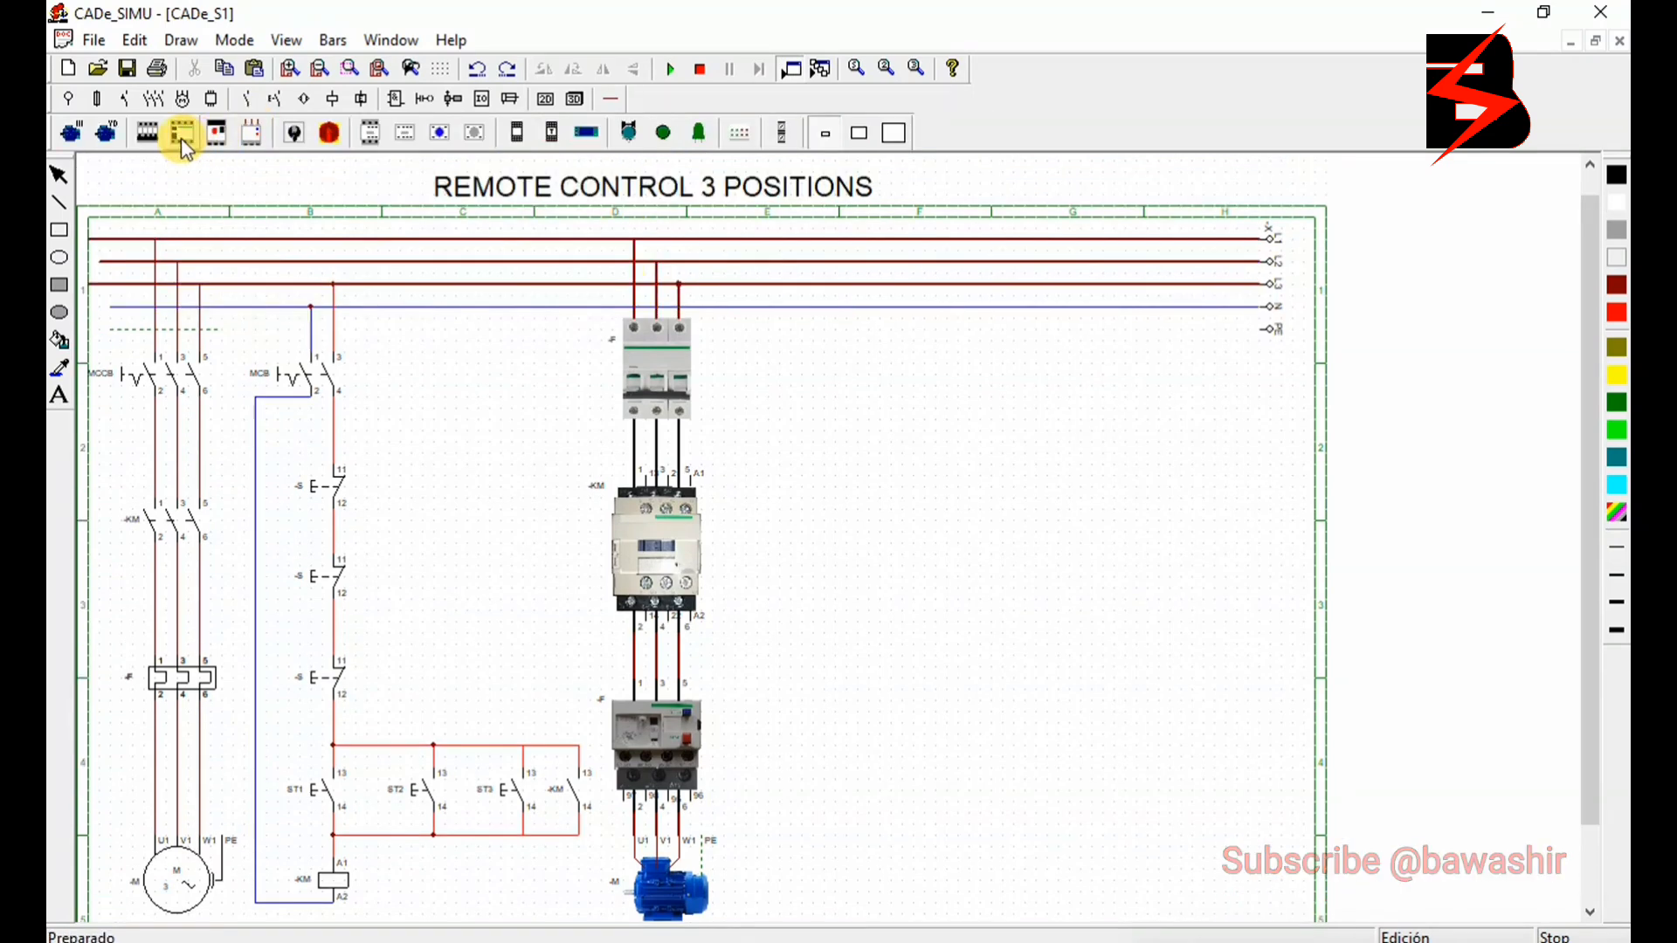
click(146, 139)
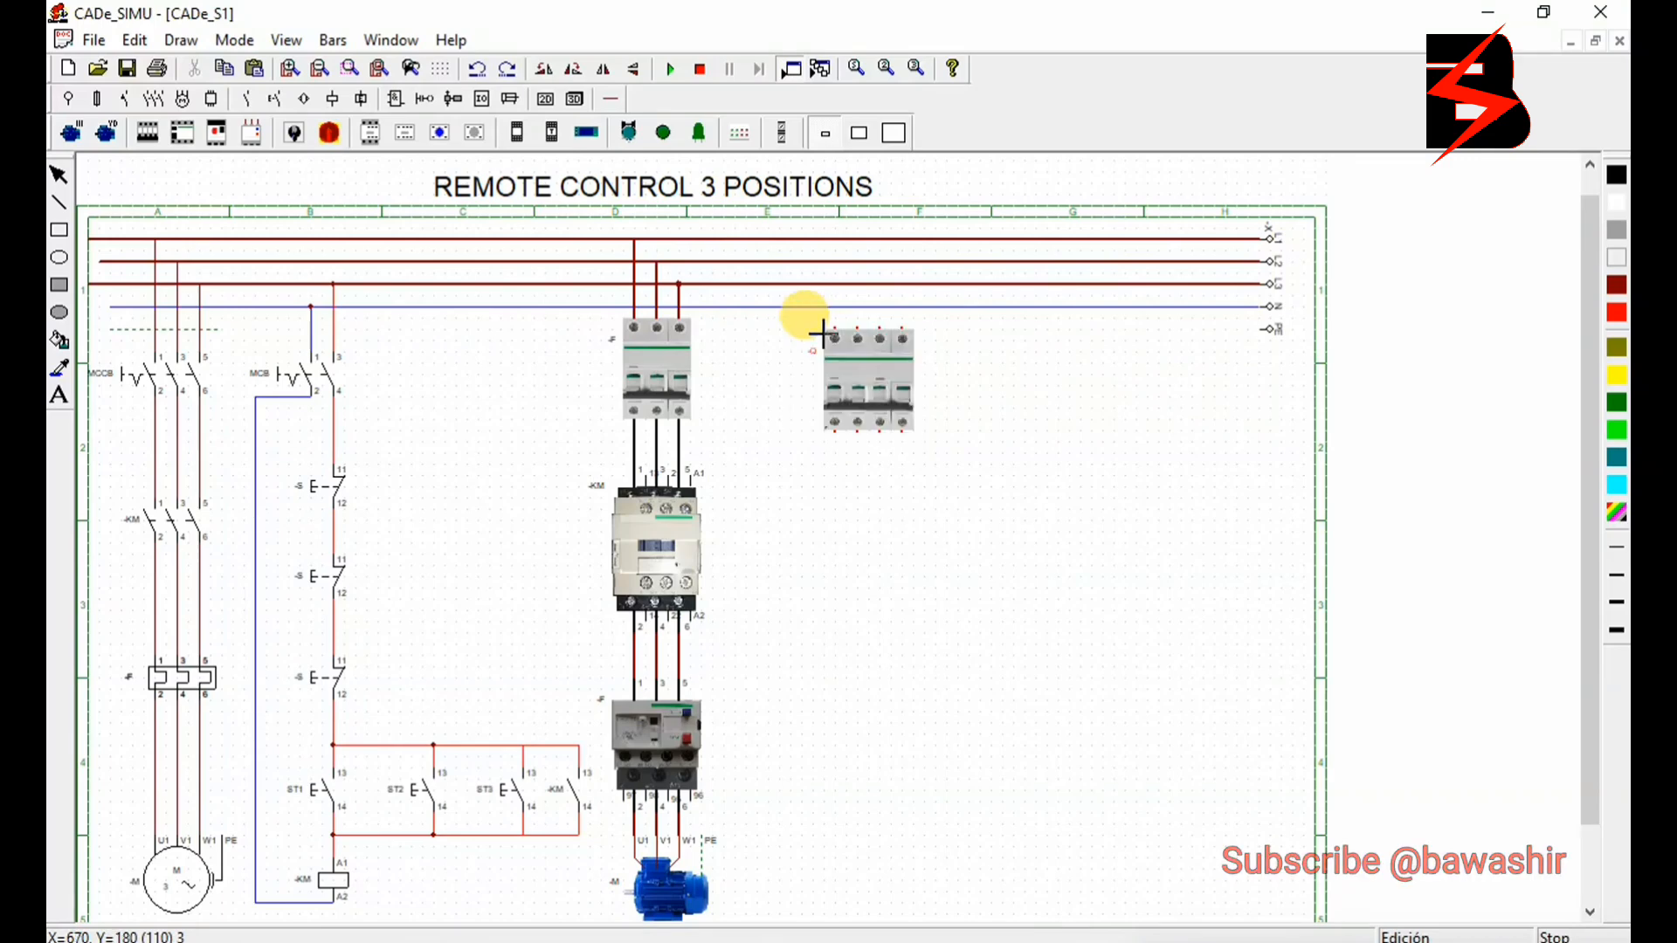
click(776, 326)
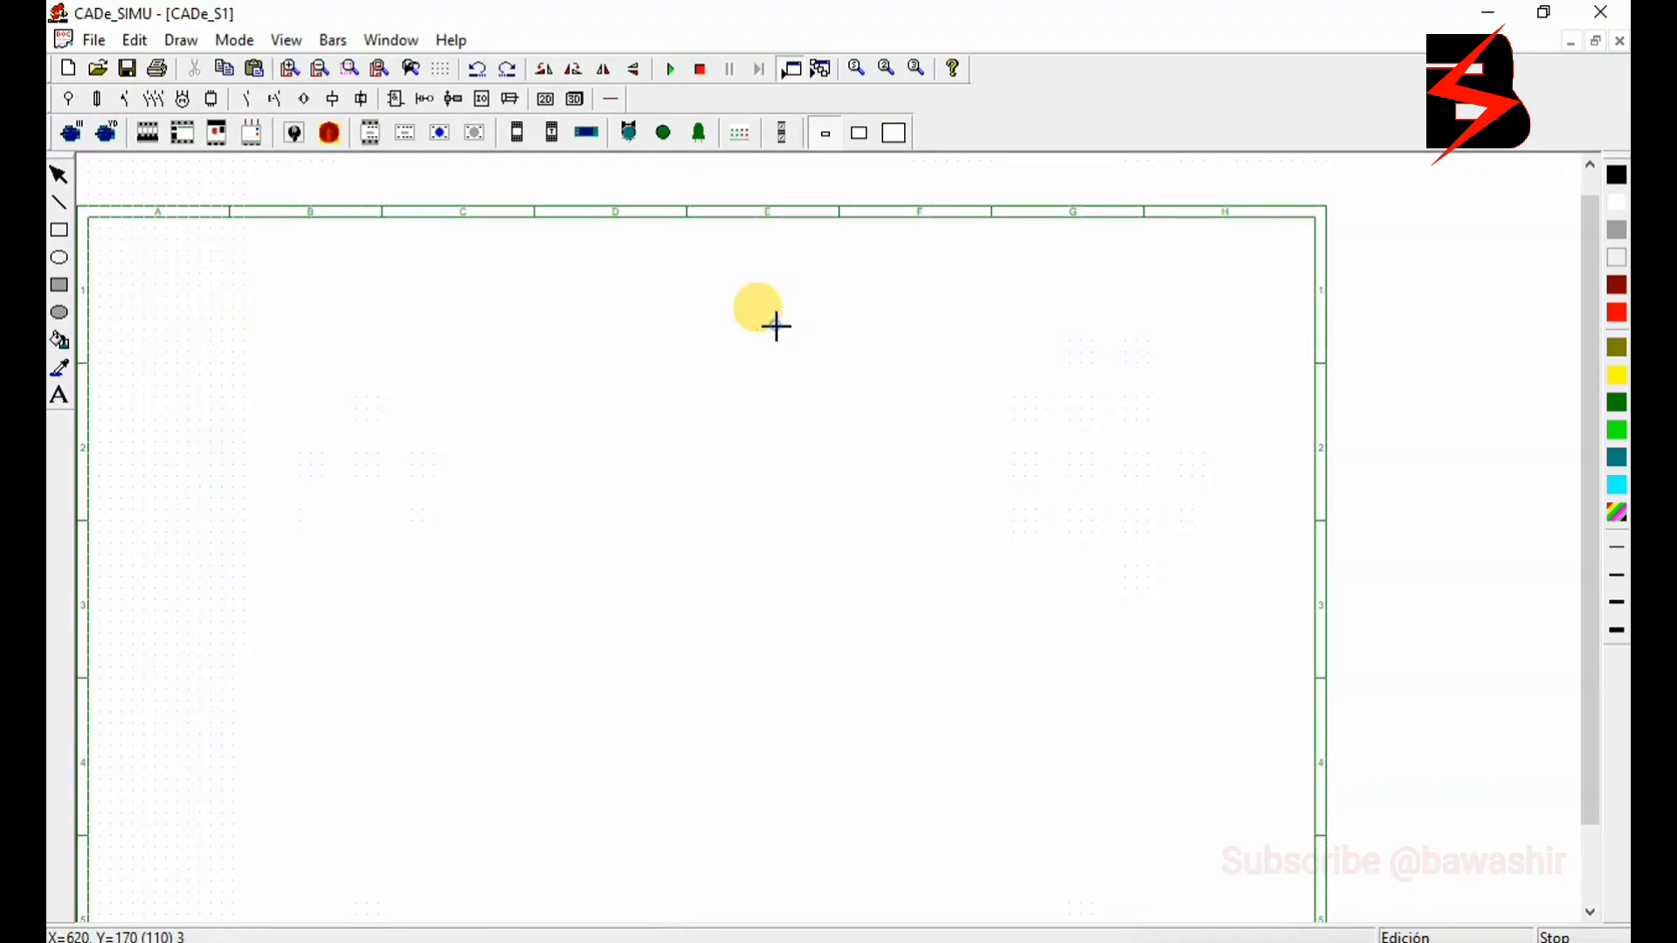
double_click(789, 333)
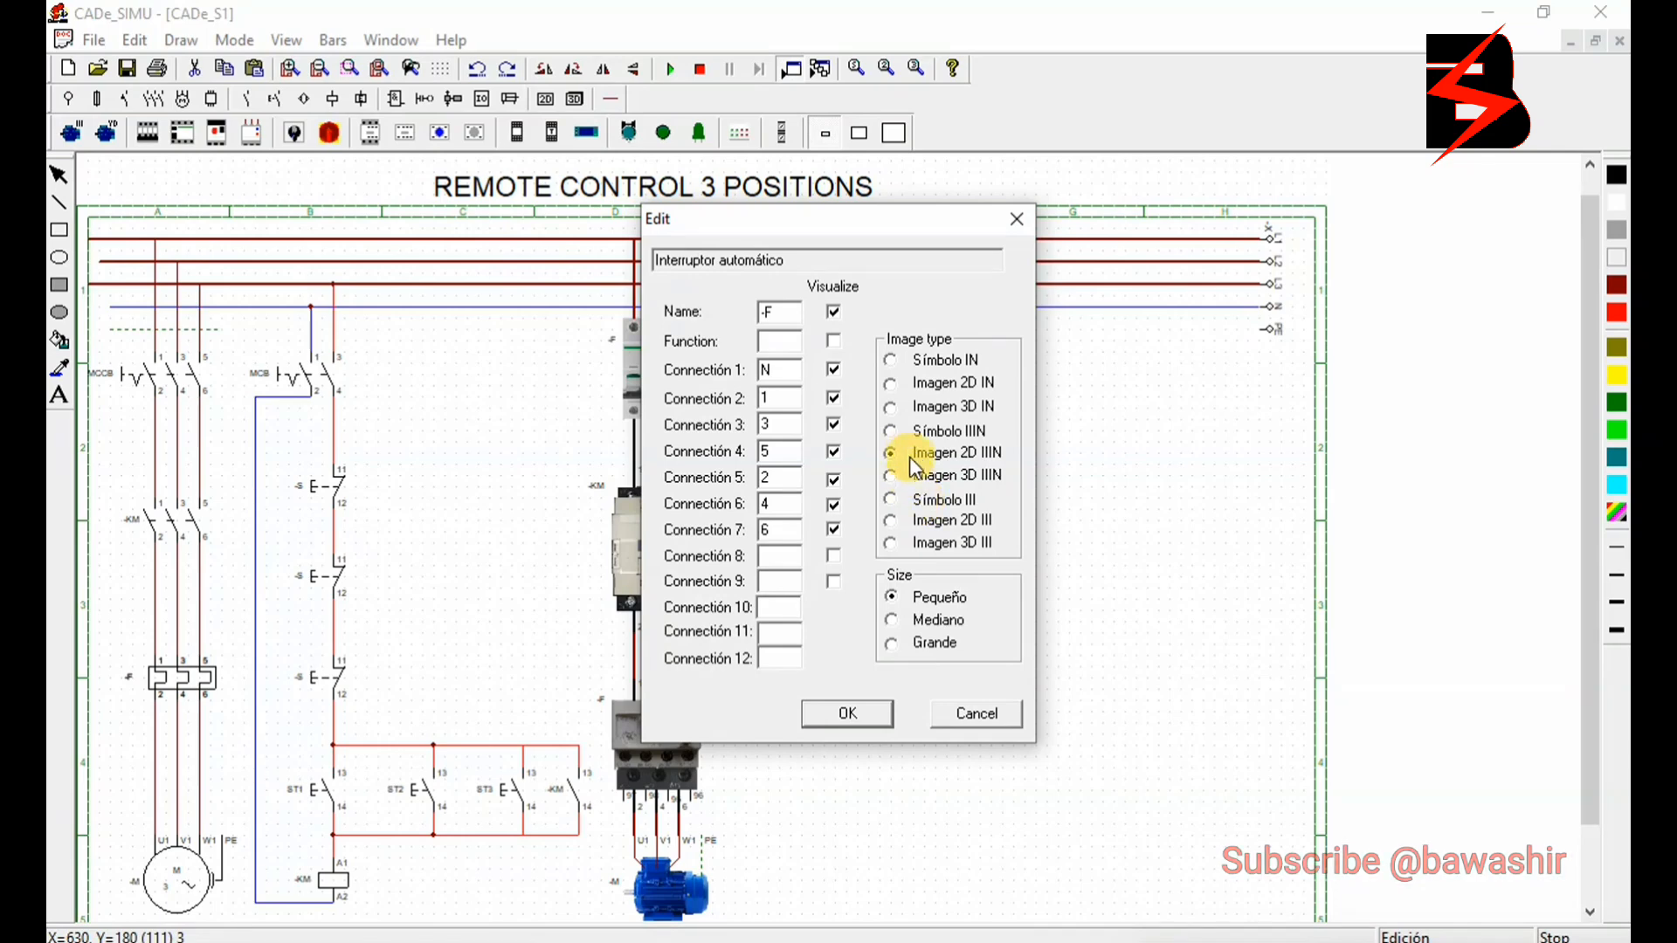
click(895, 384)
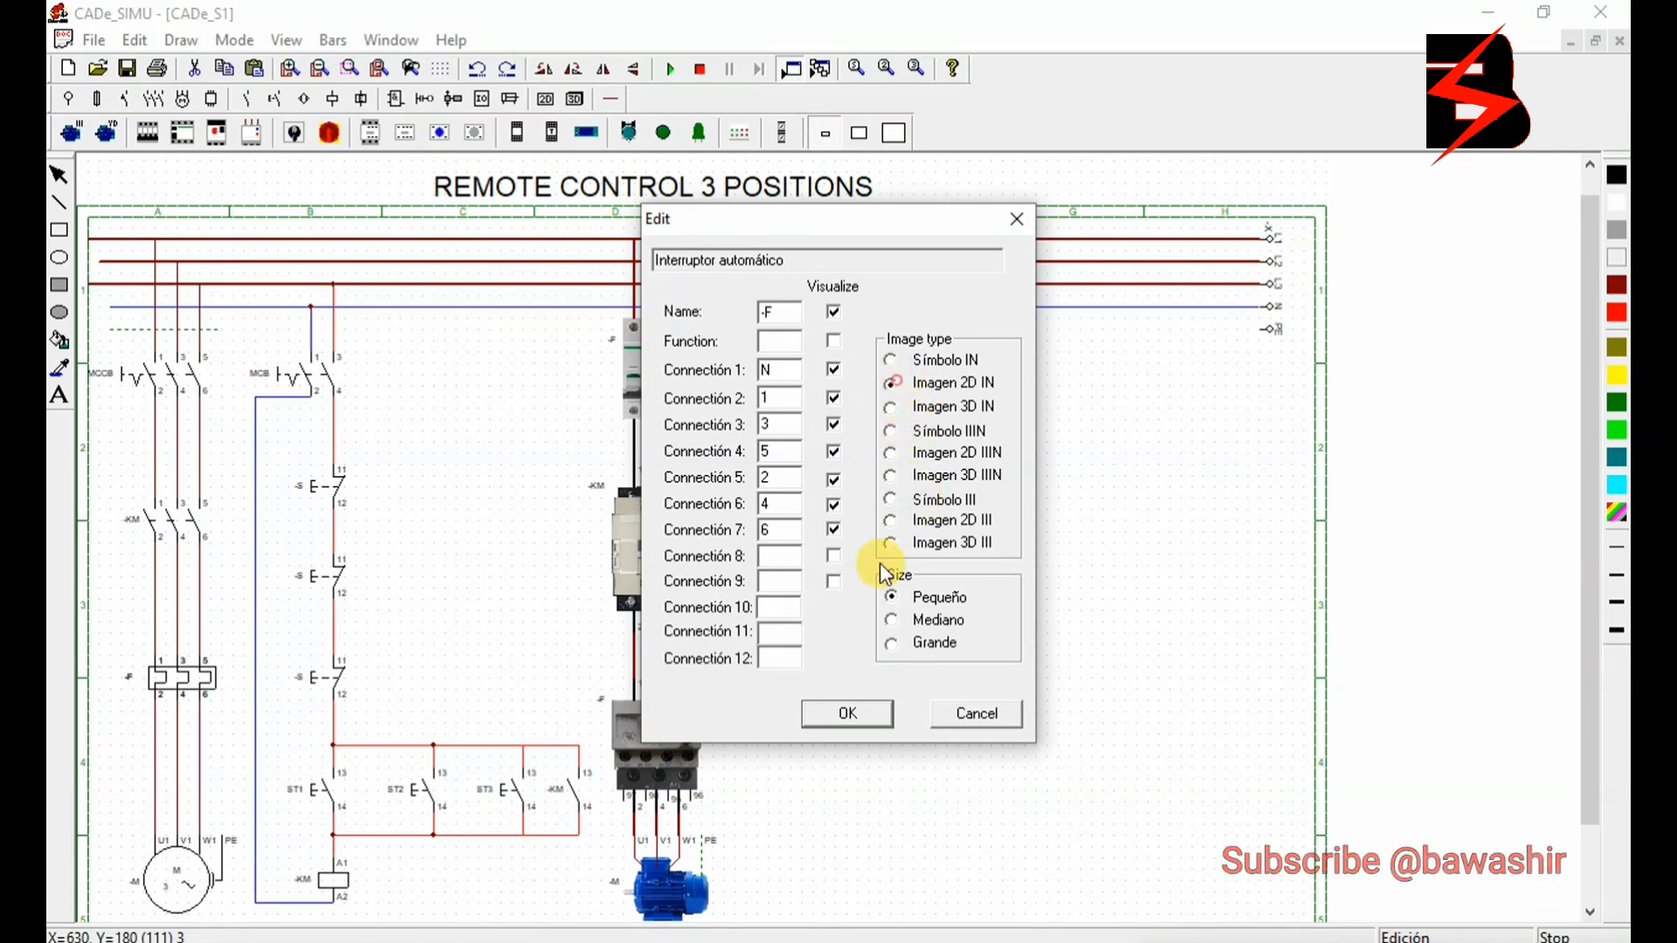
click(850, 714)
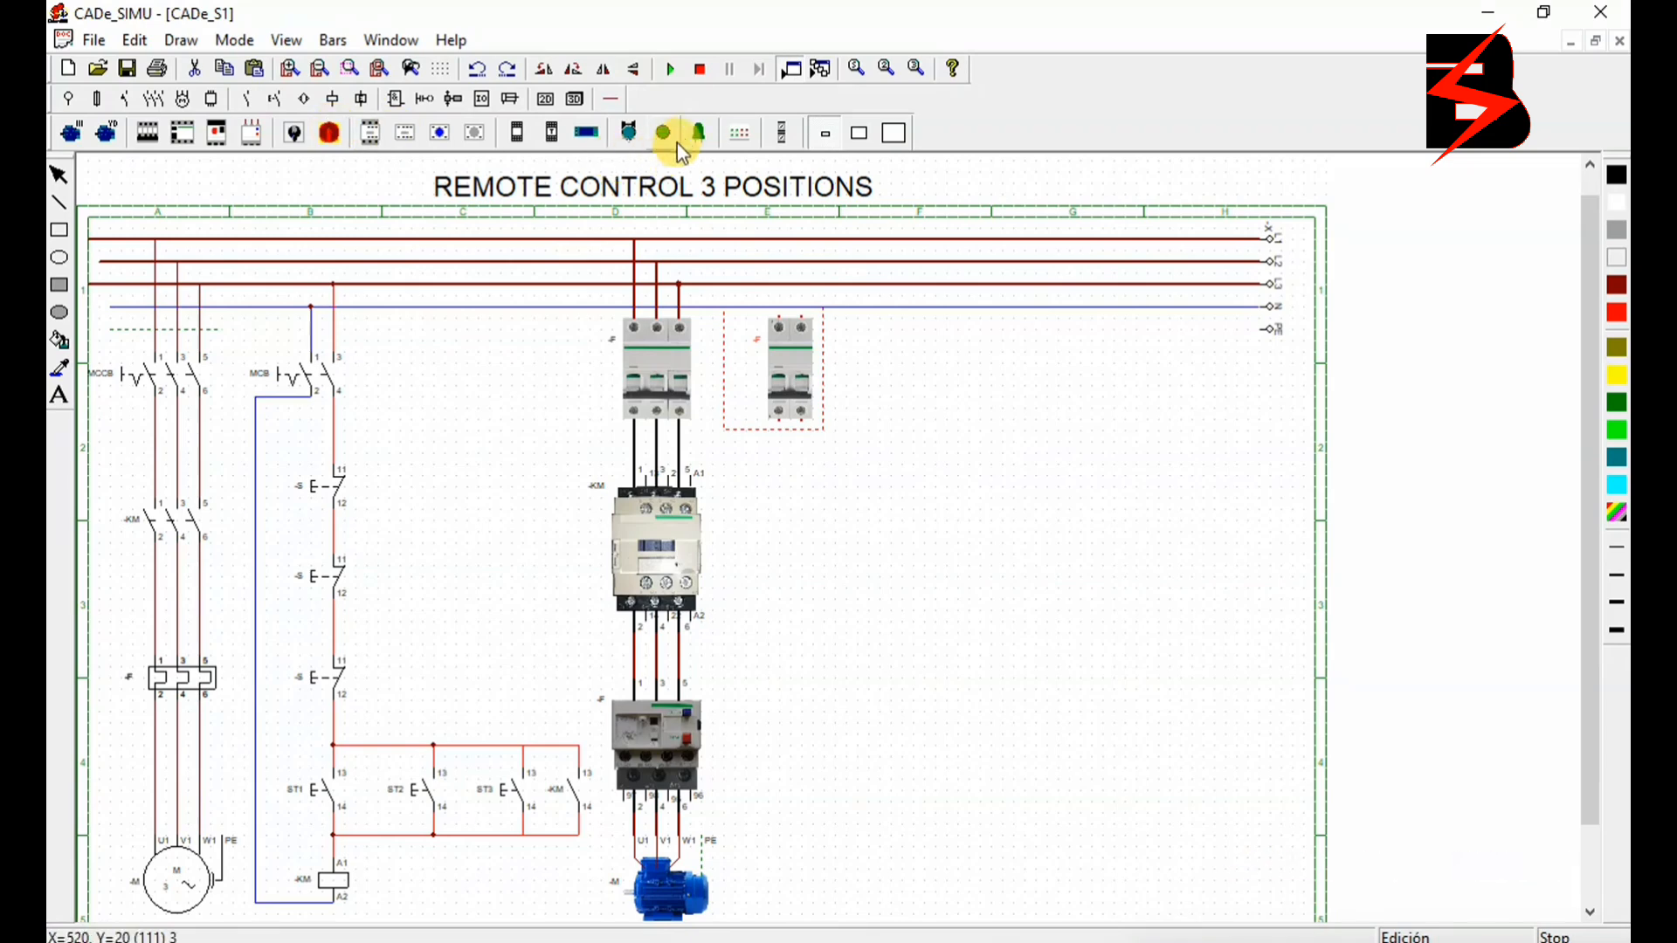
- Place six pictorial push buttons in two rows of three below the two-pole circuit breaker
click(635, 135)
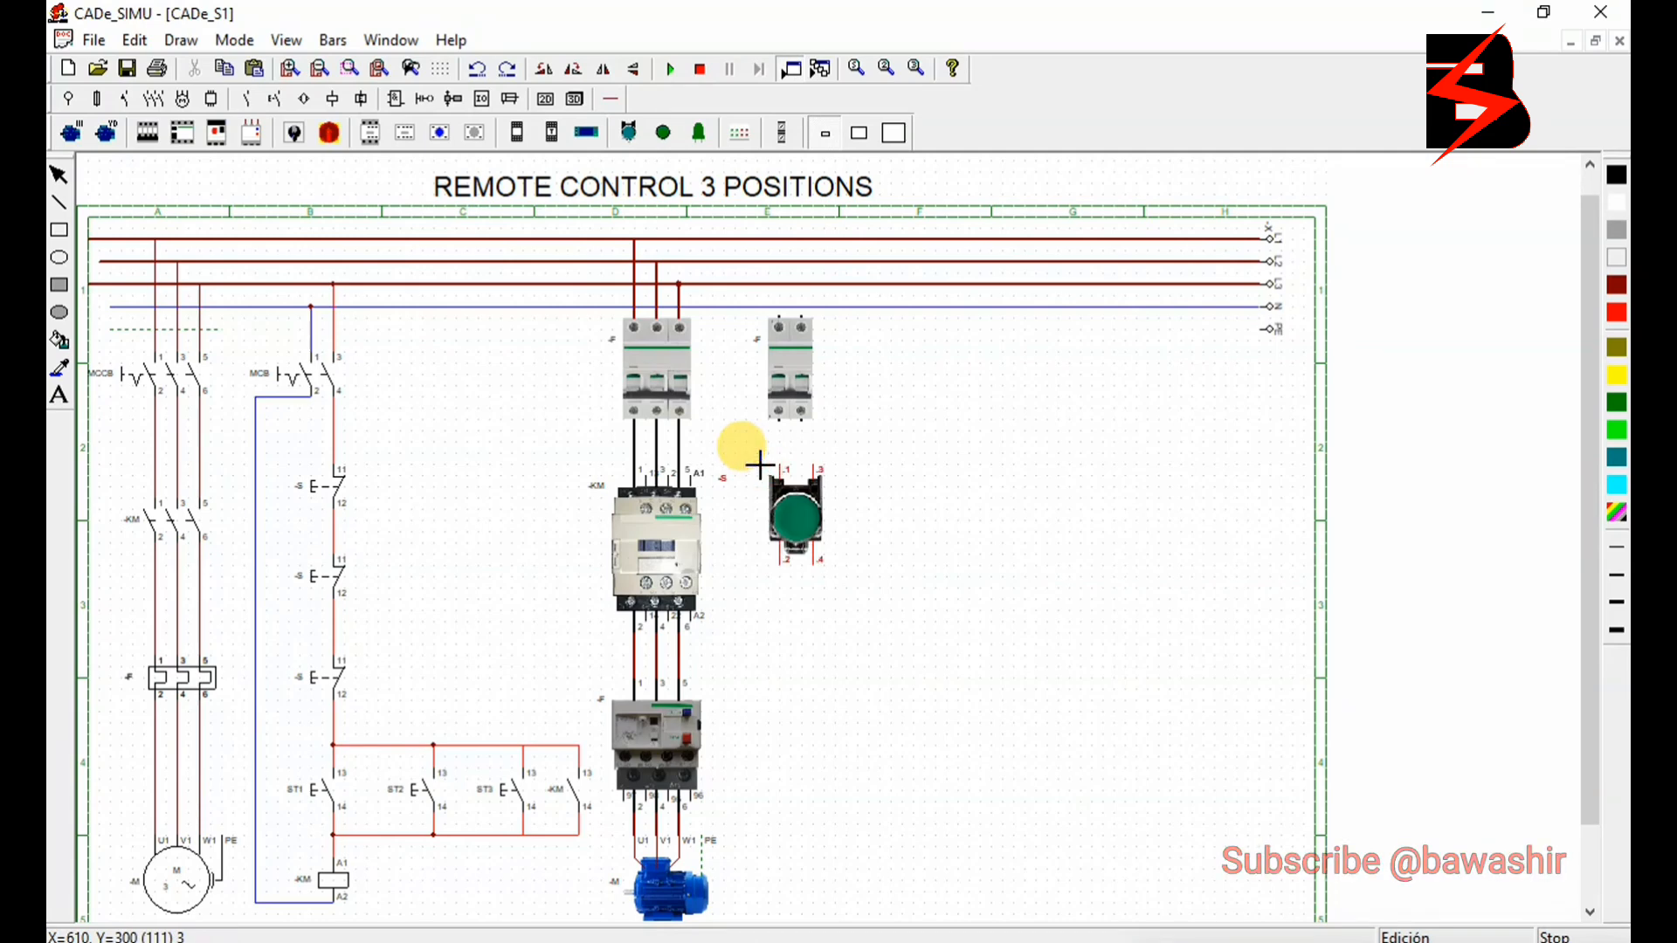
click(760, 466)
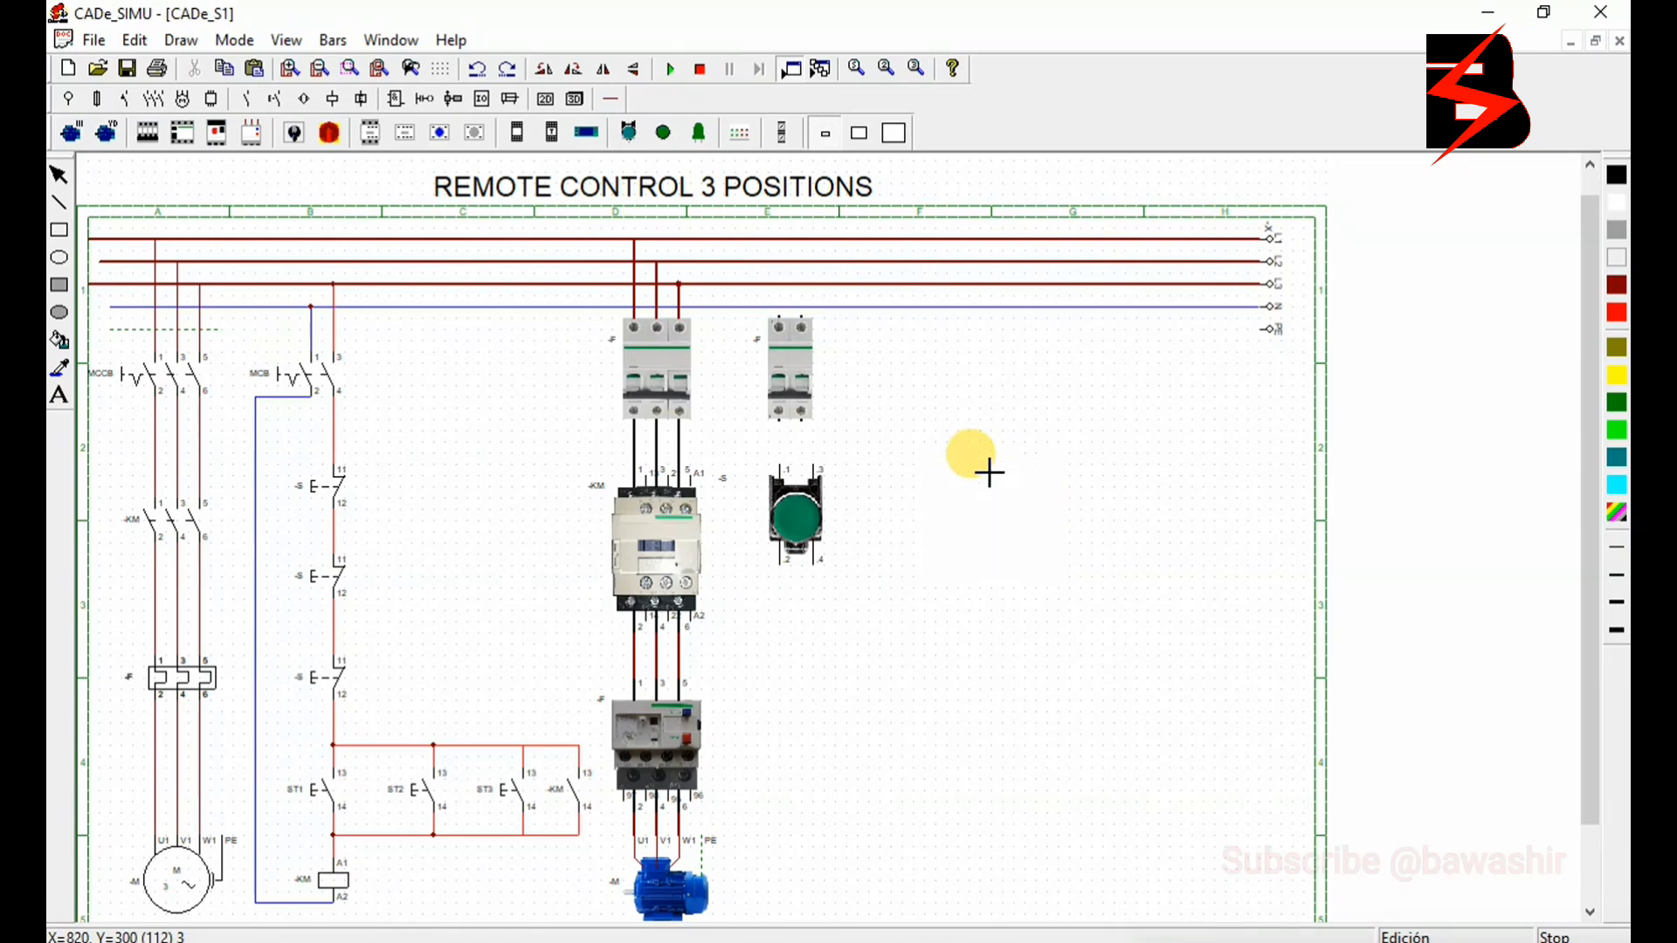
click(988, 472)
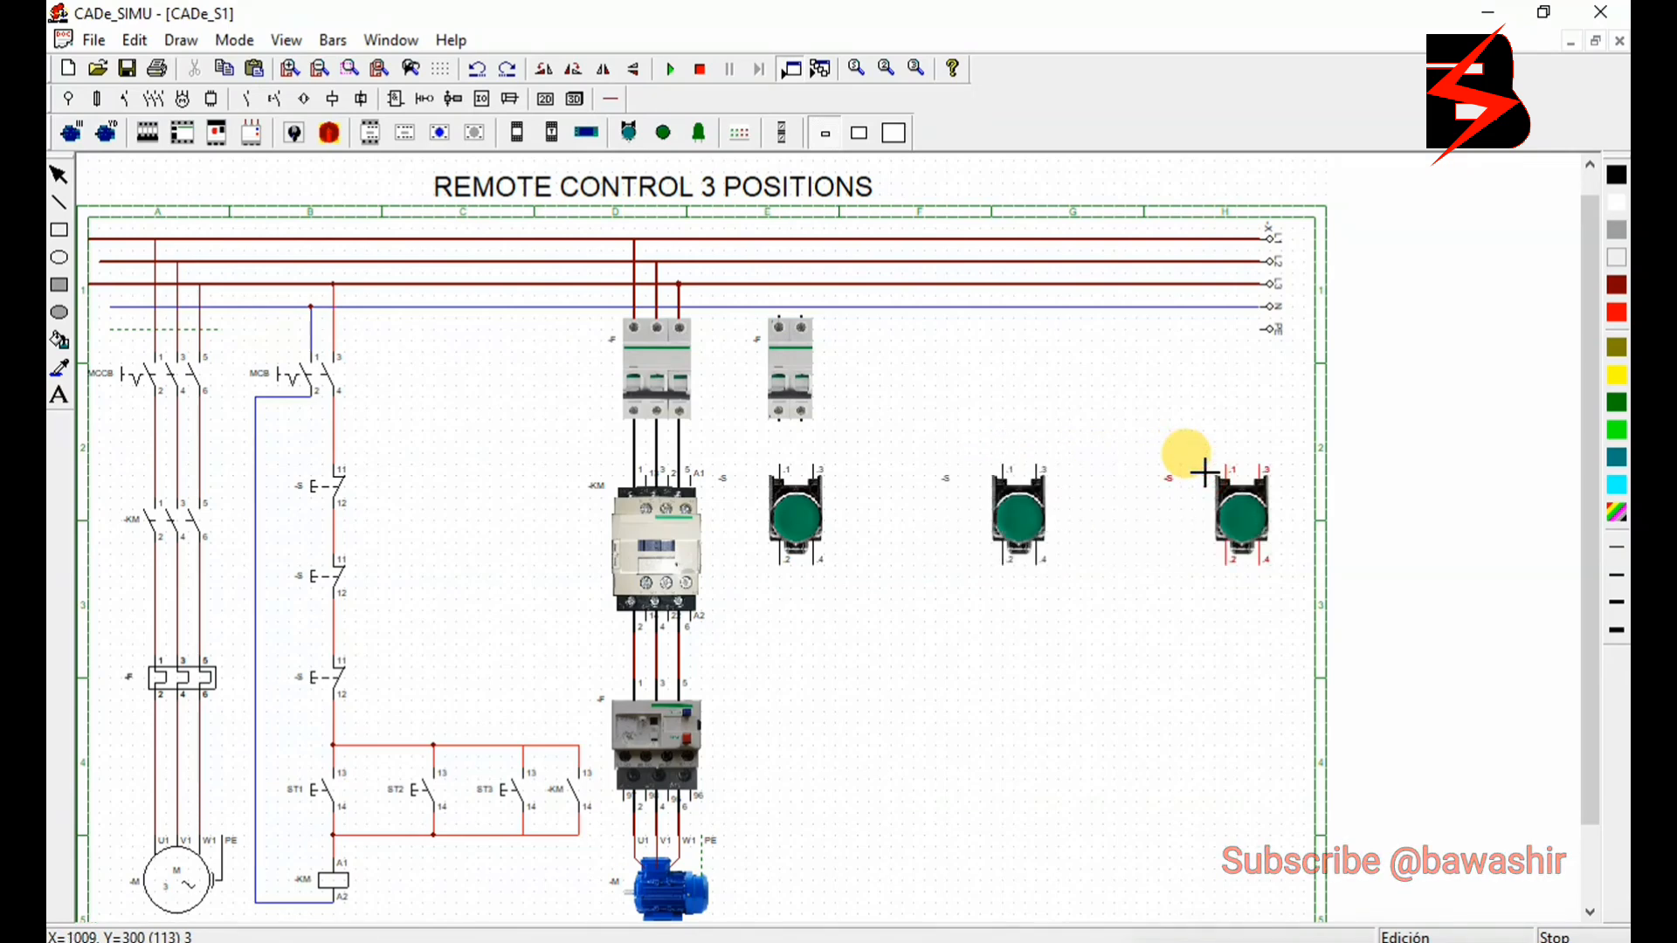
click(1205, 473)
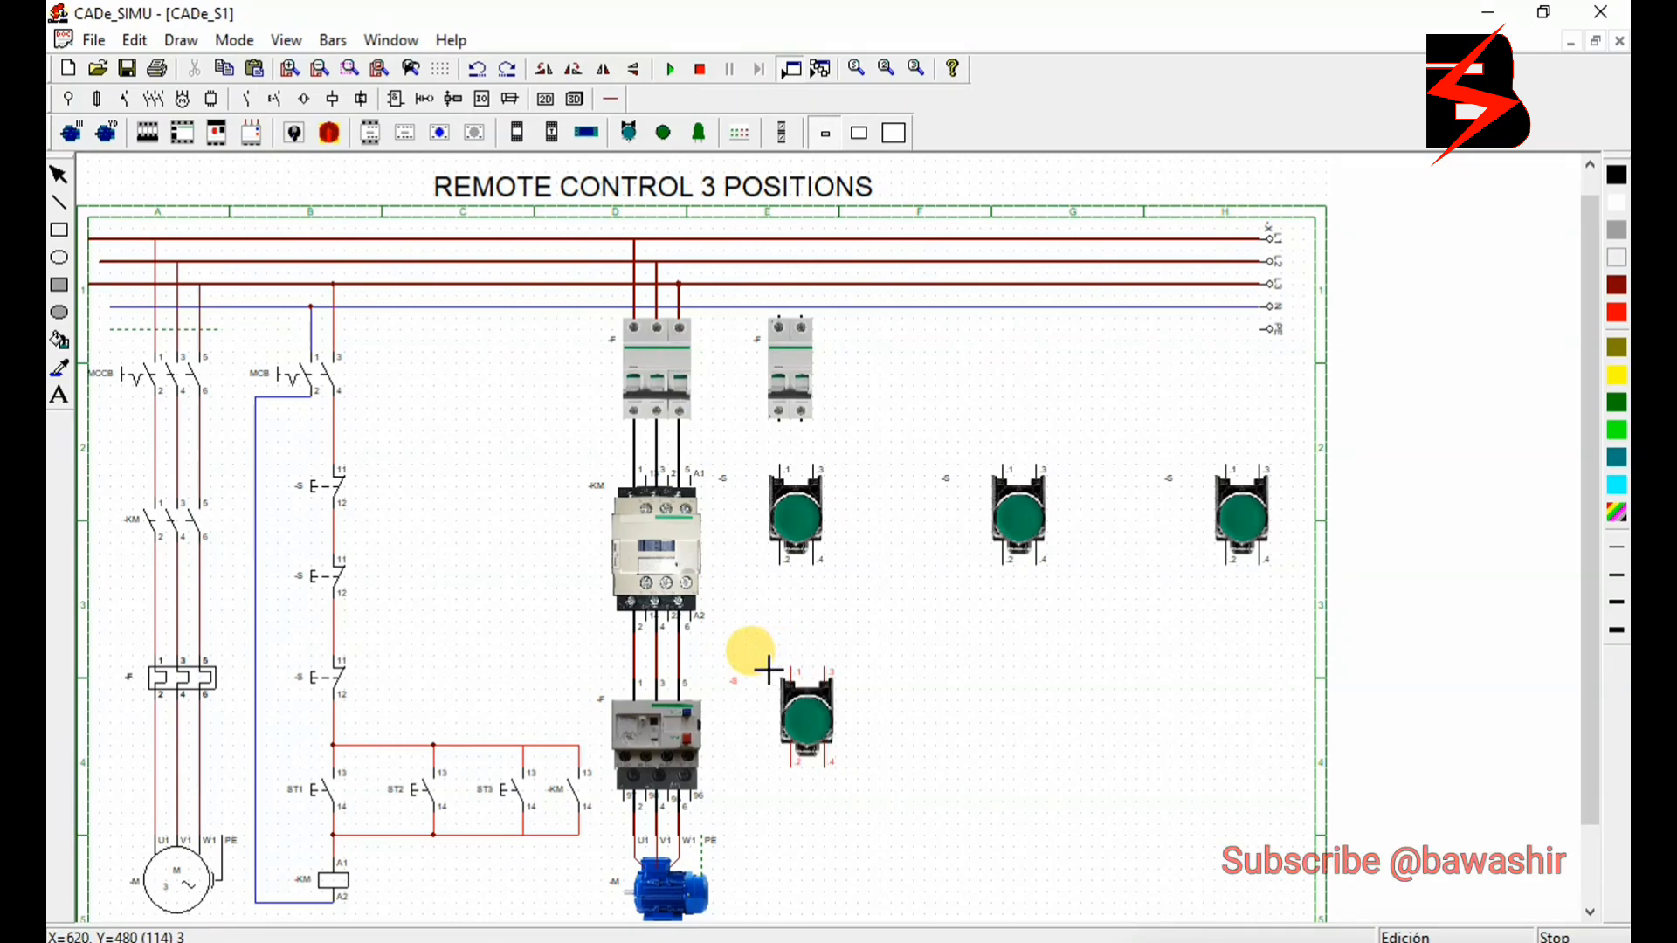
click(768, 669)
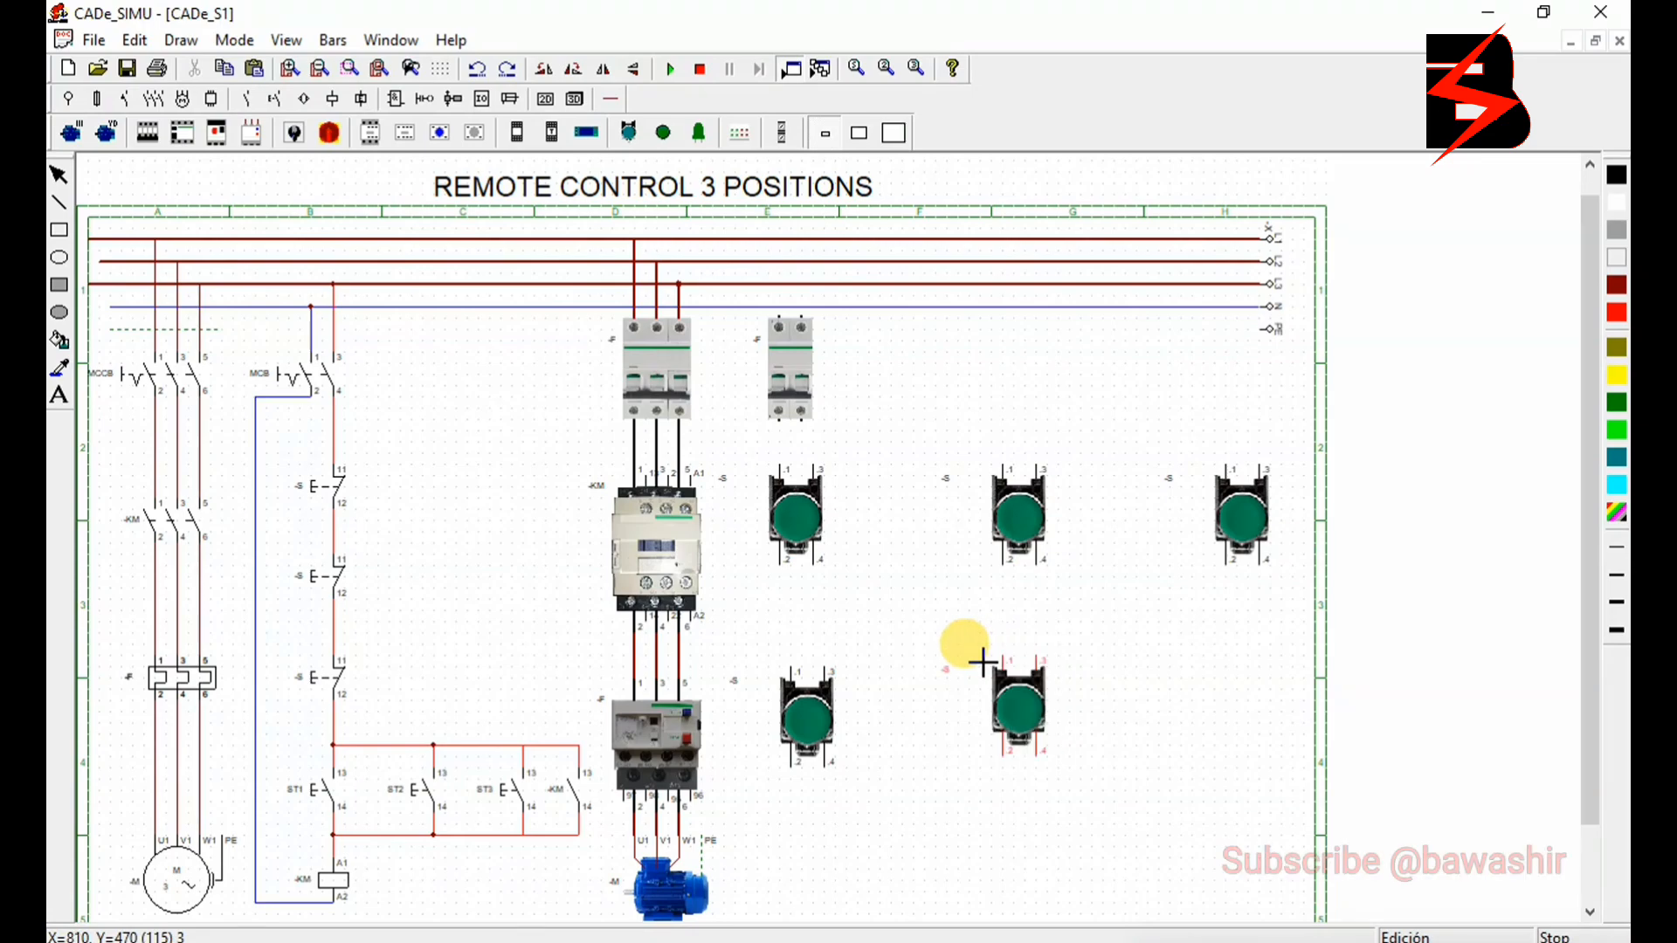
click(983, 662)
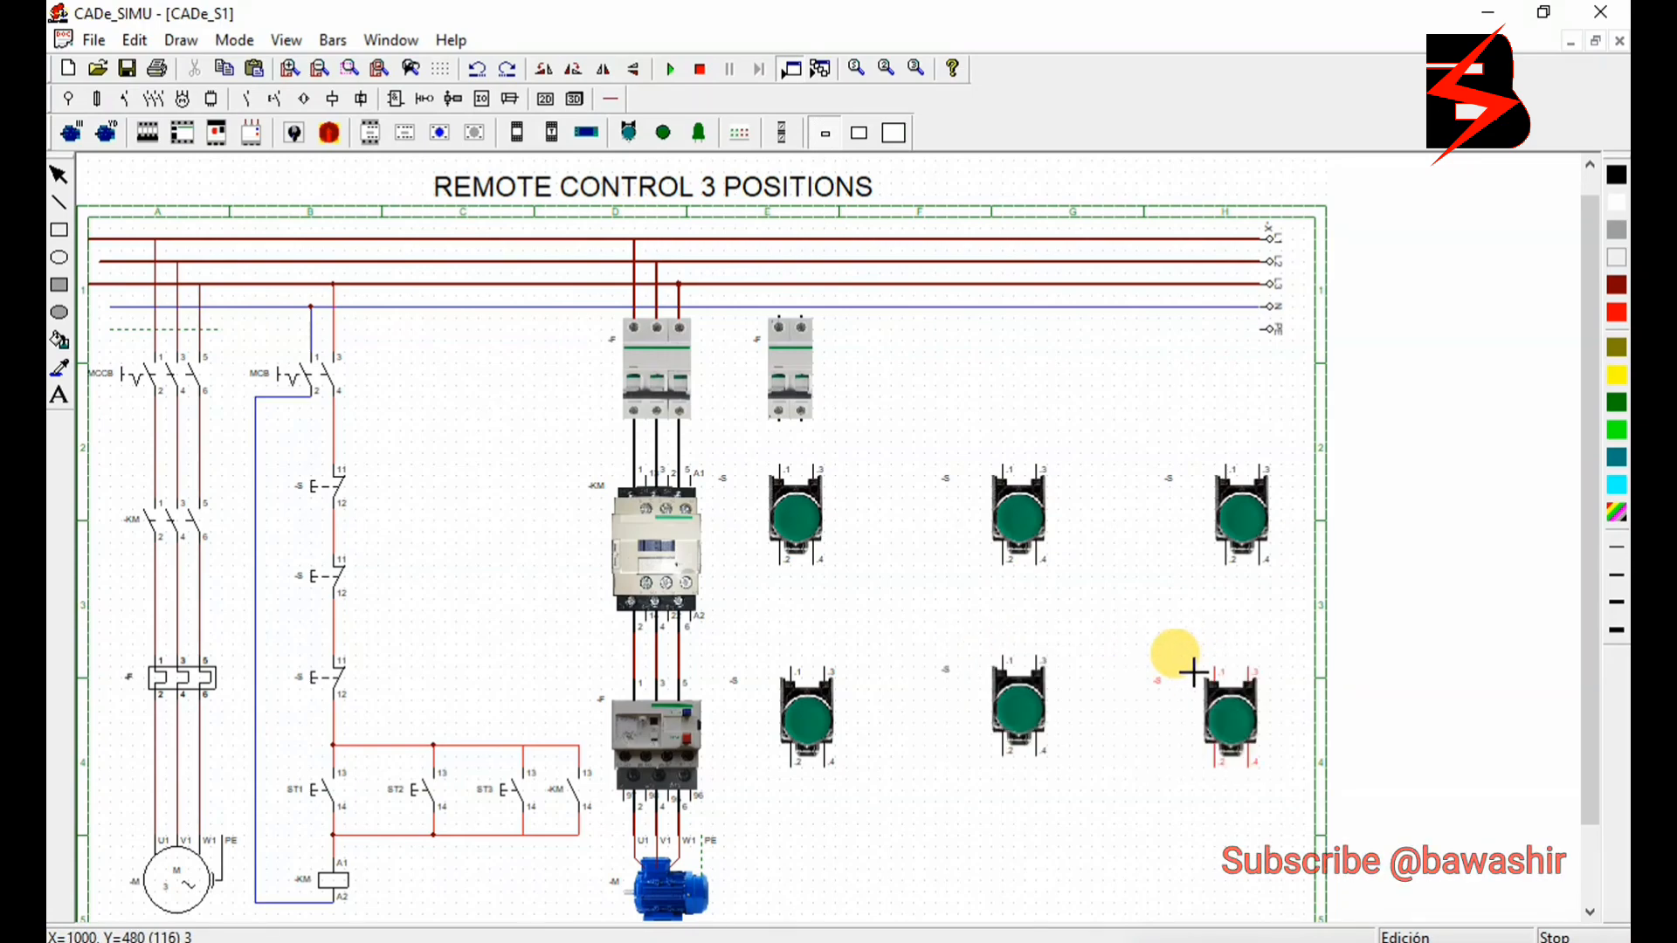
click(1195, 673)
right_click(1195, 672)
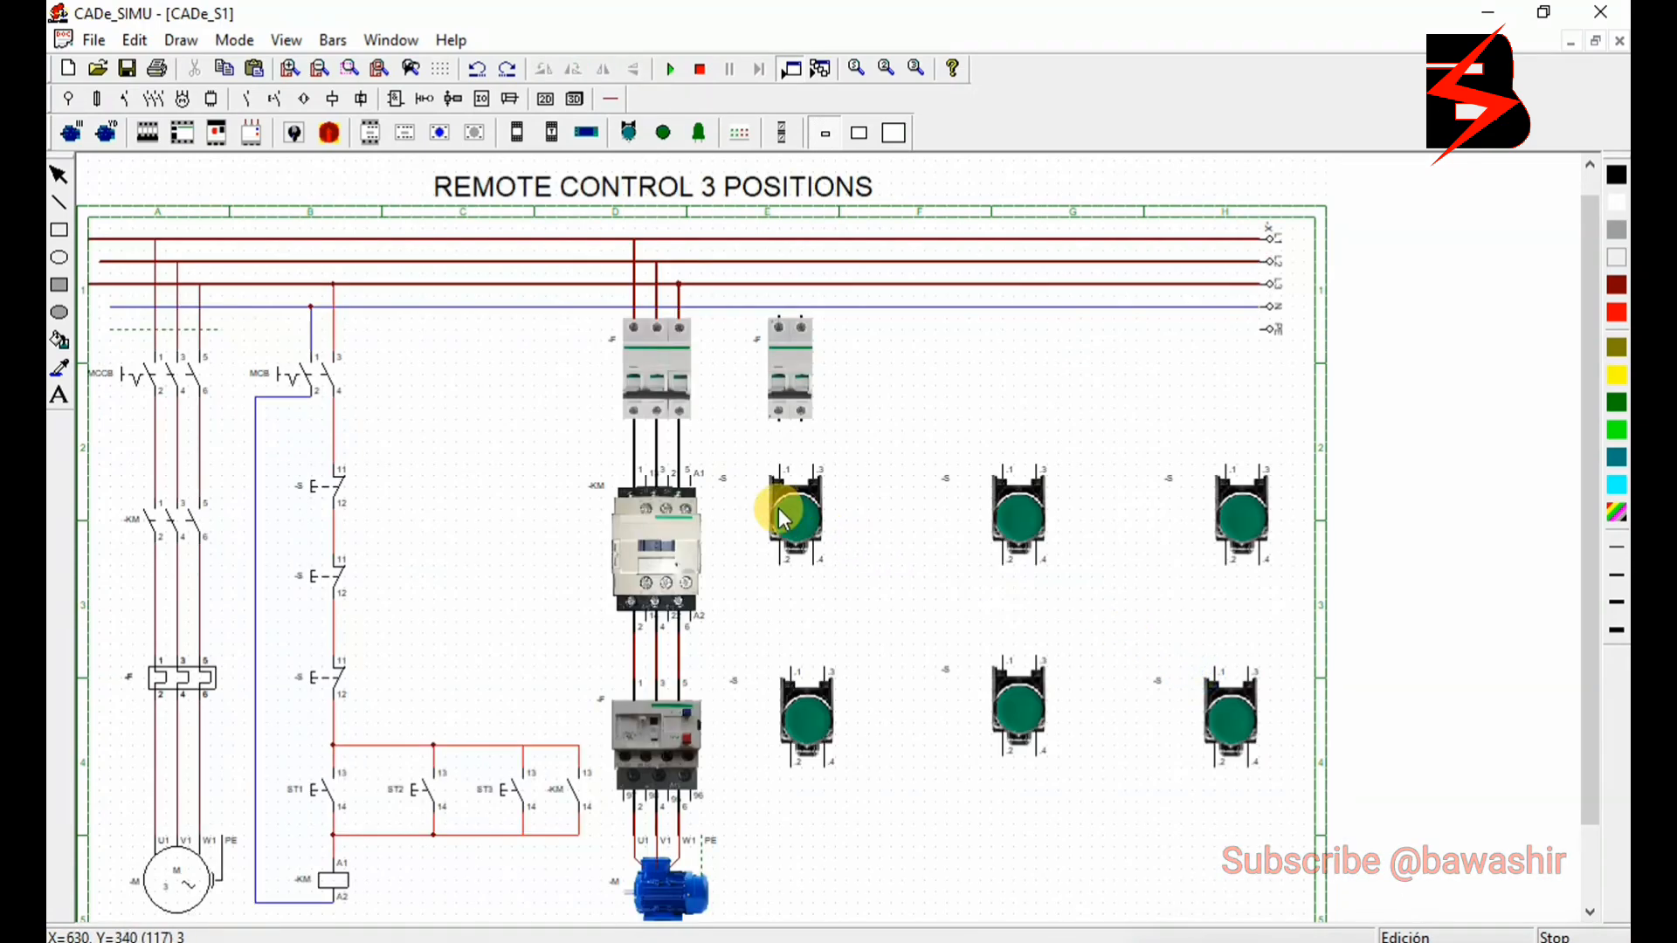
- Change the image type of the first push button in the upper row to the red version, Pulsador rojo
double_click(777, 506)
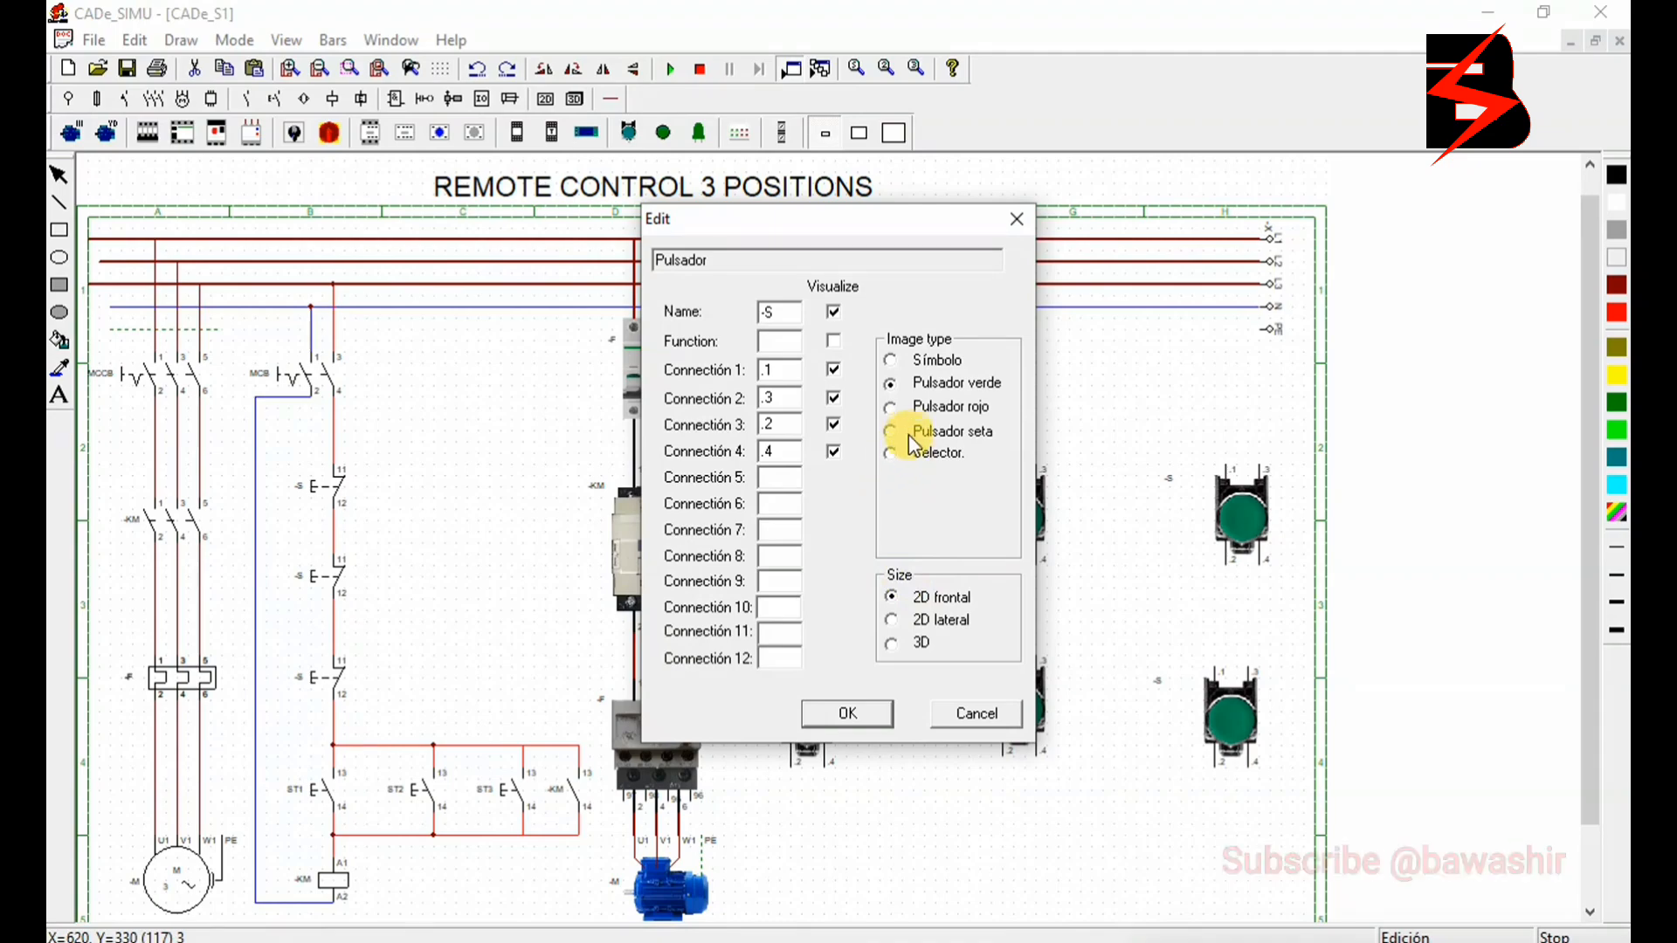
click(908, 407)
click(865, 709)
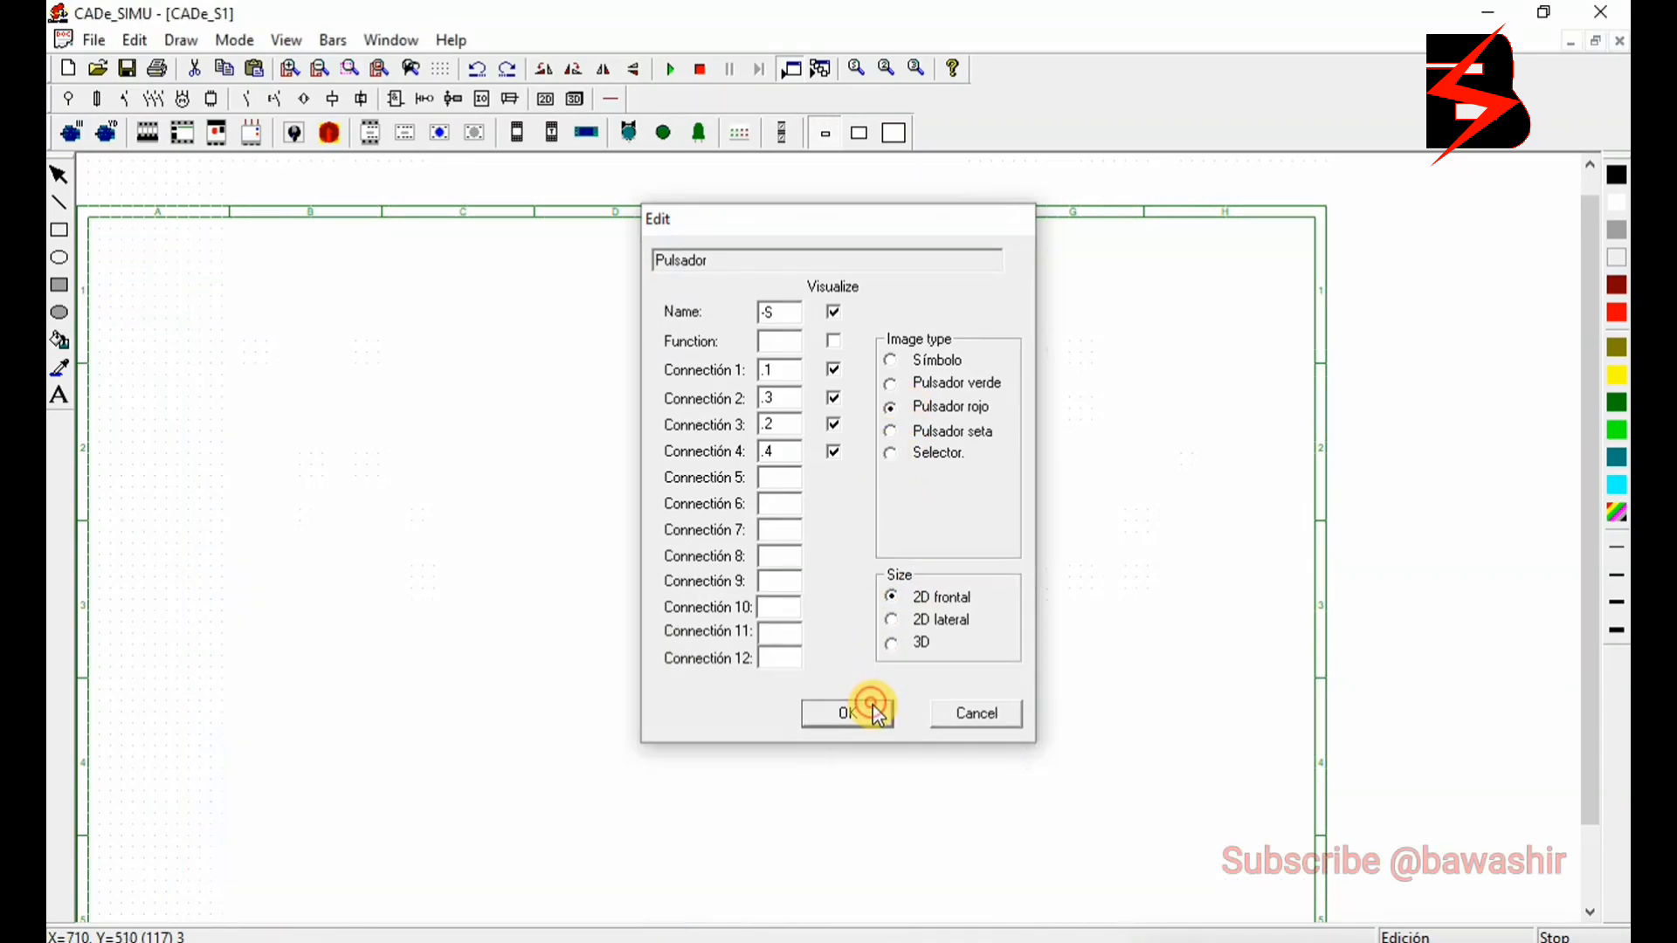
- Change the middle upper-row push button's image type to the mushroom version, Pulsador seta
double_click(1032, 516)
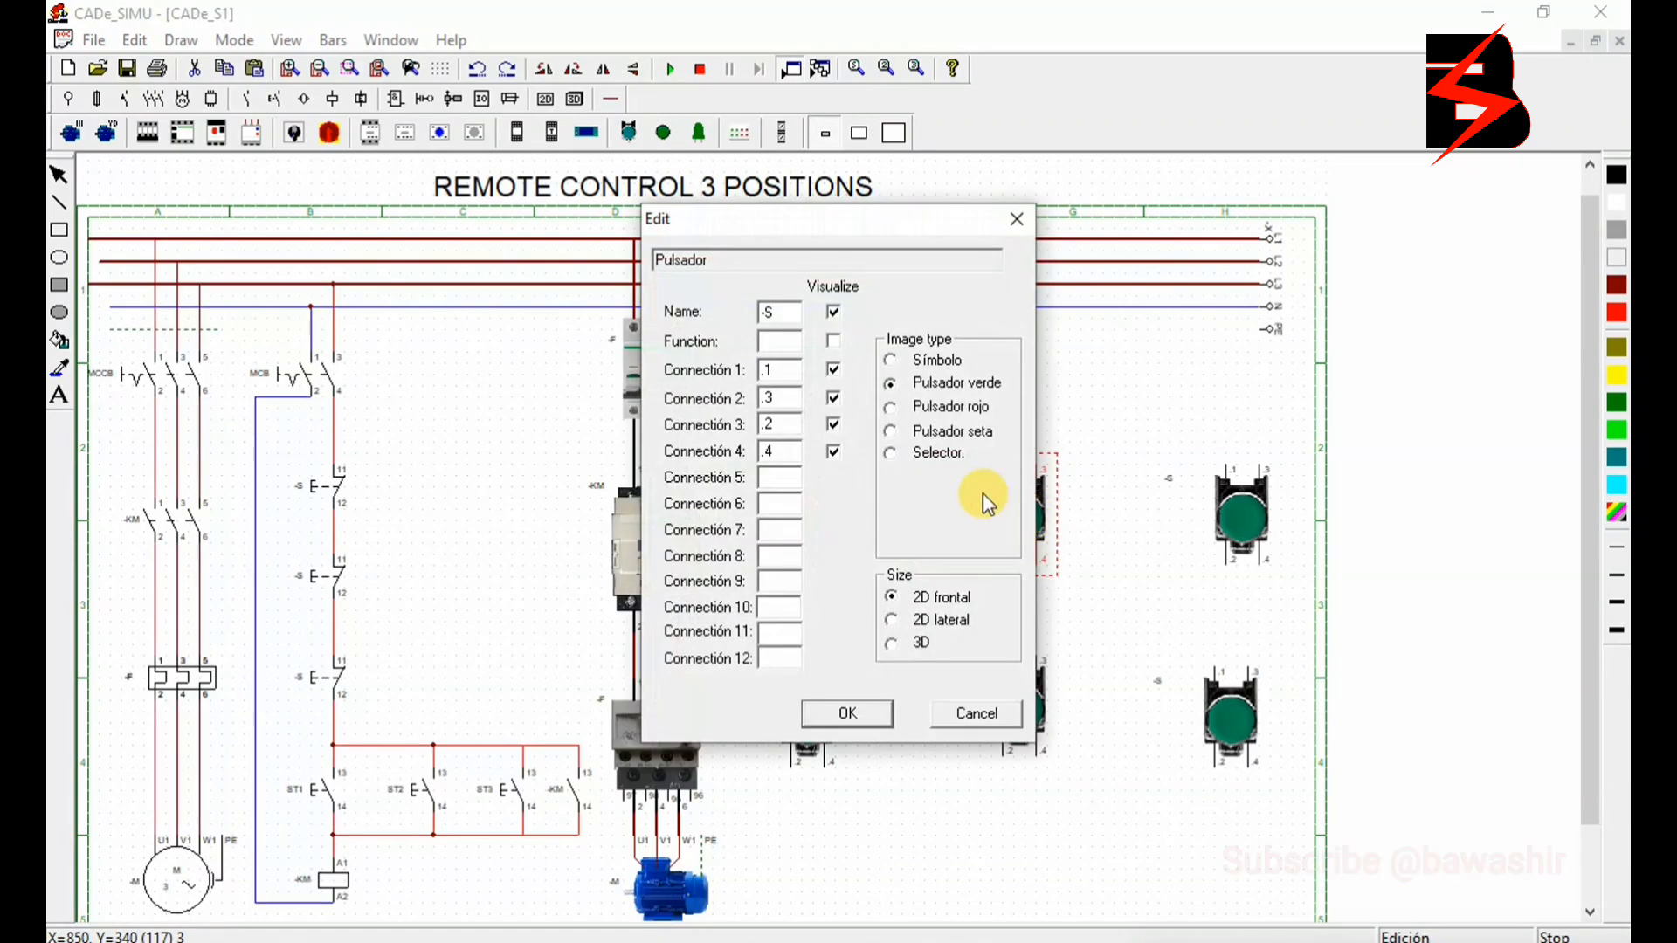
click(891, 430)
click(859, 707)
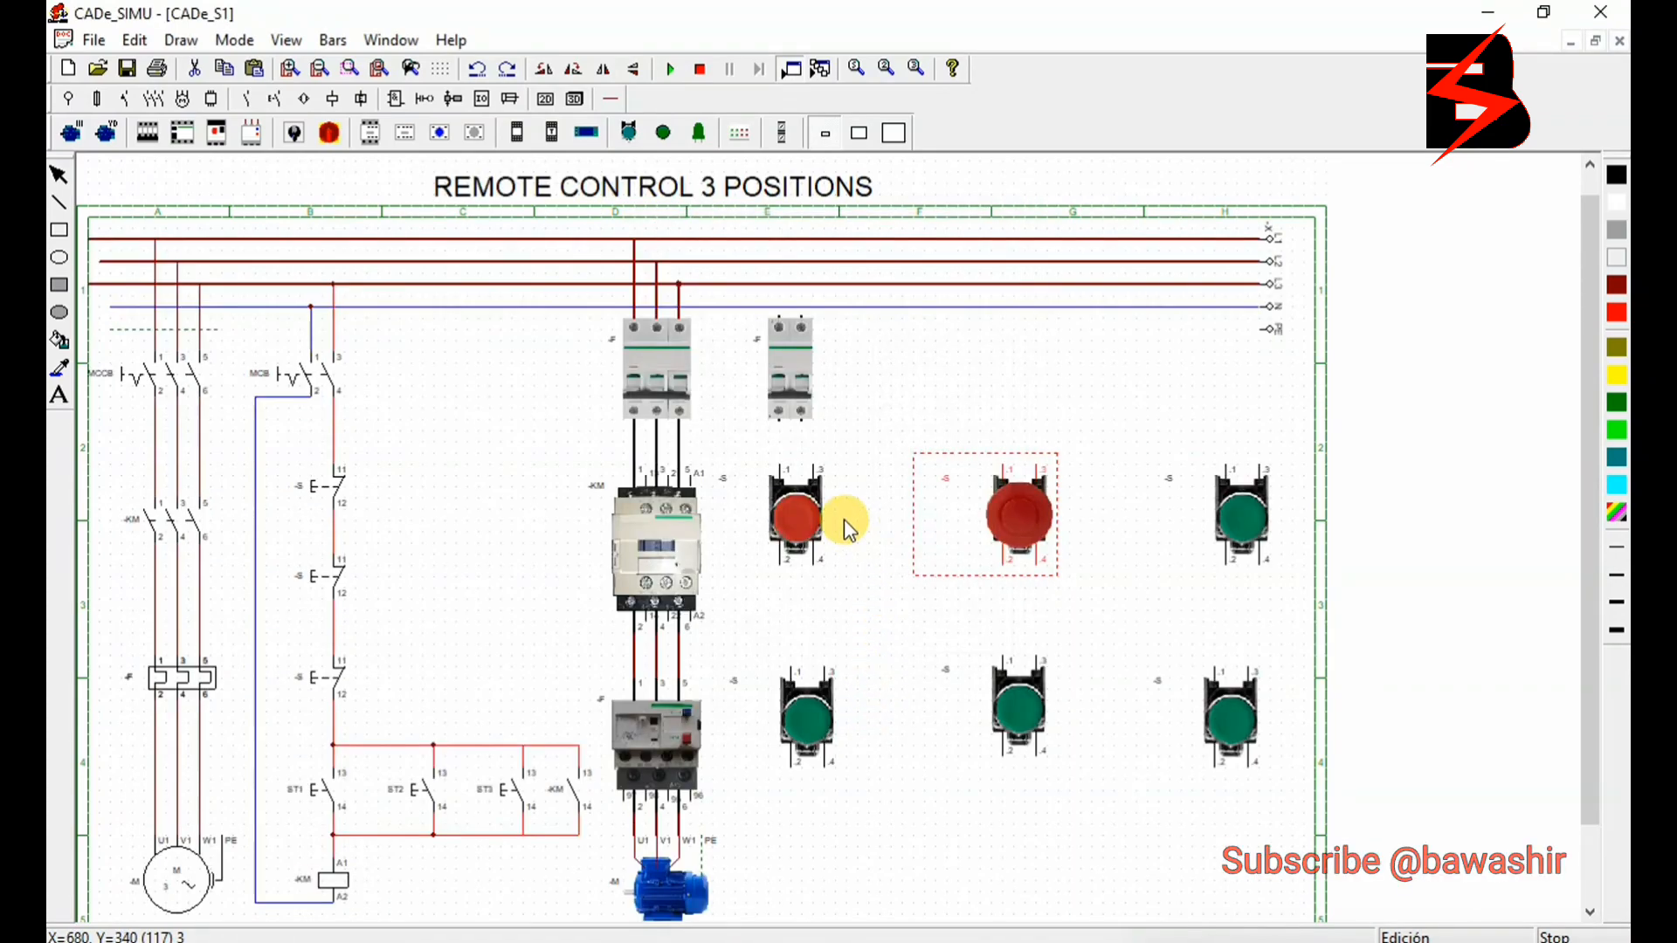
- Set the image type of the middle and last push buttons in the upper row to Pulsador rojo
double_click(1009, 526)
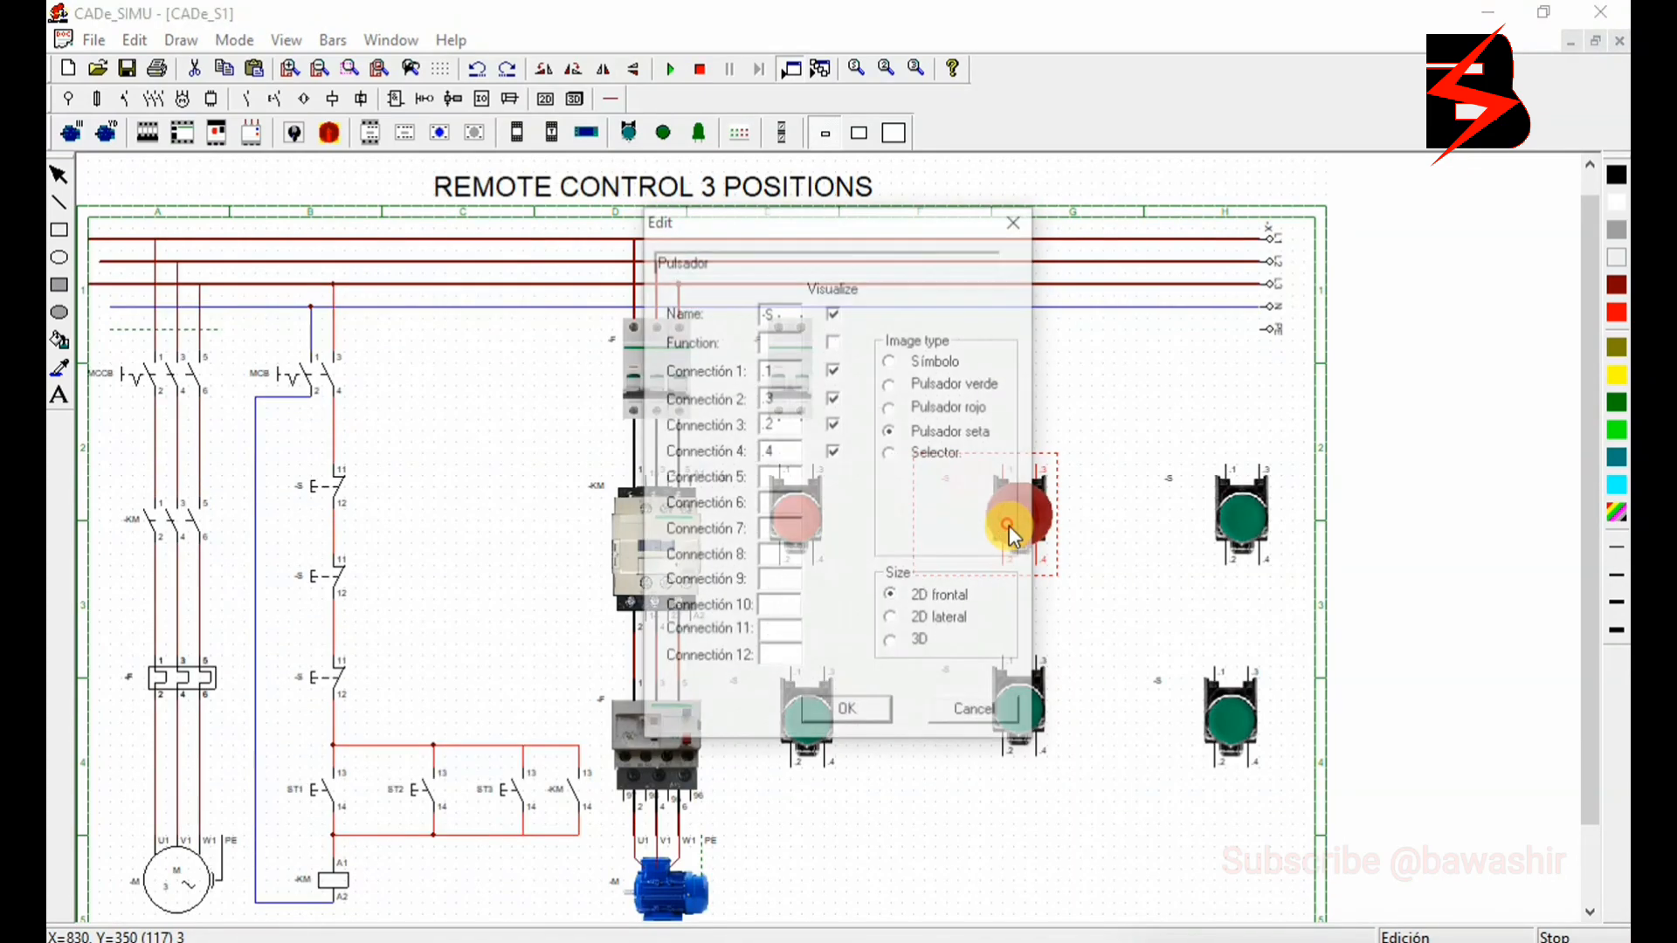
click(895, 408)
click(851, 711)
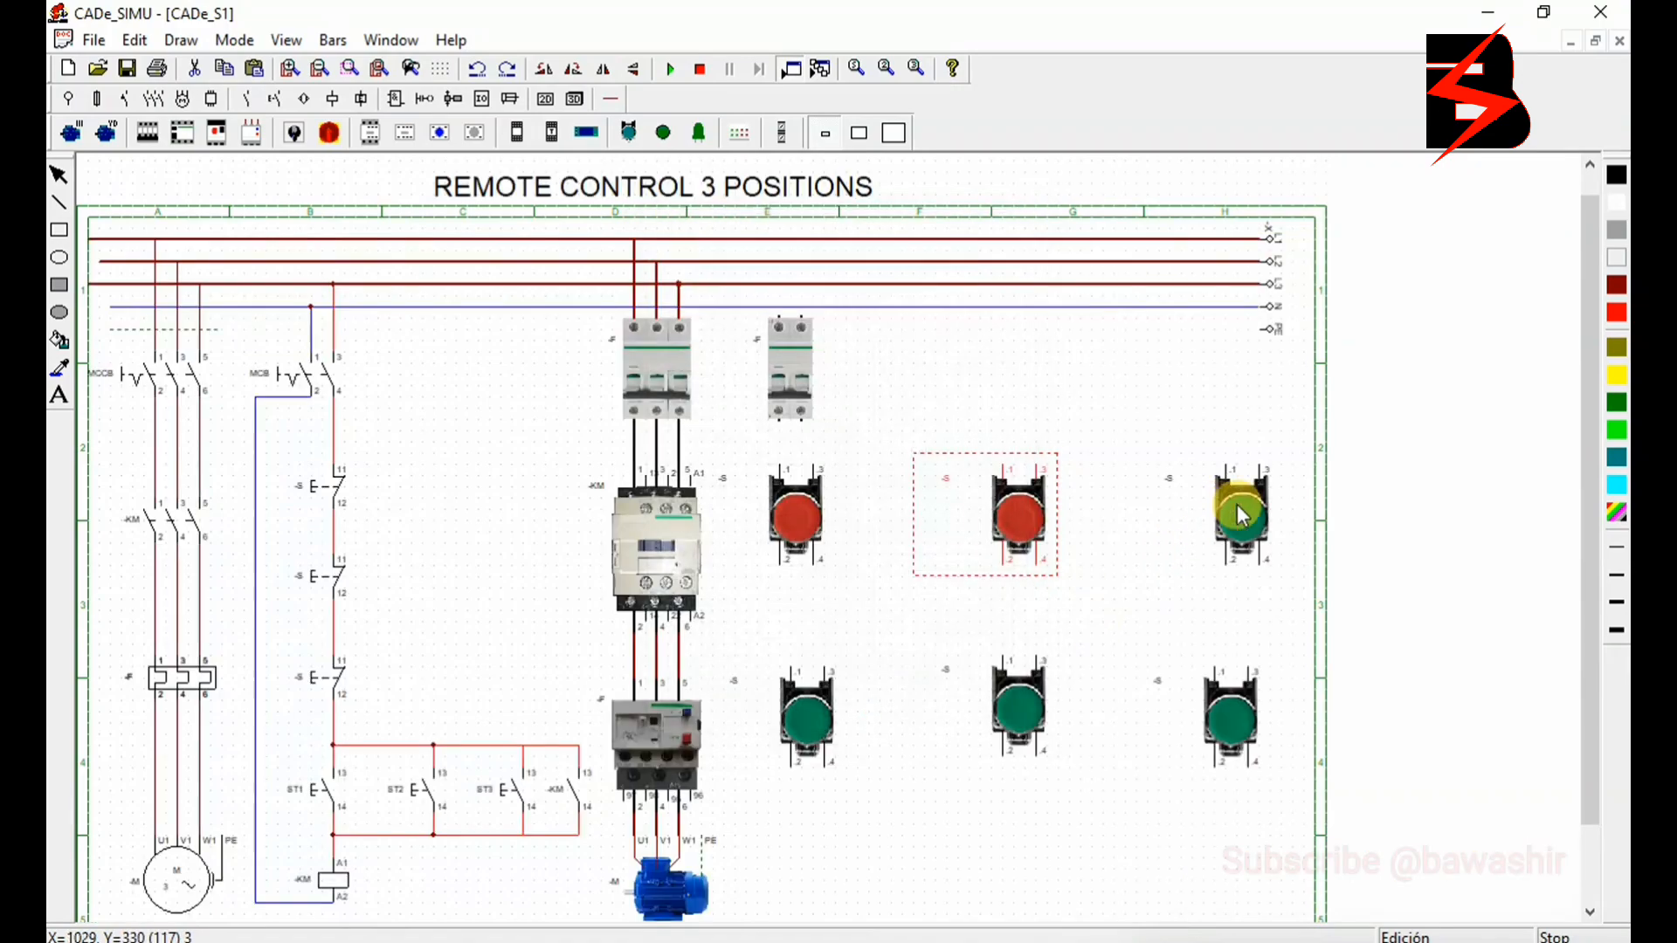
double_click(1239, 505)
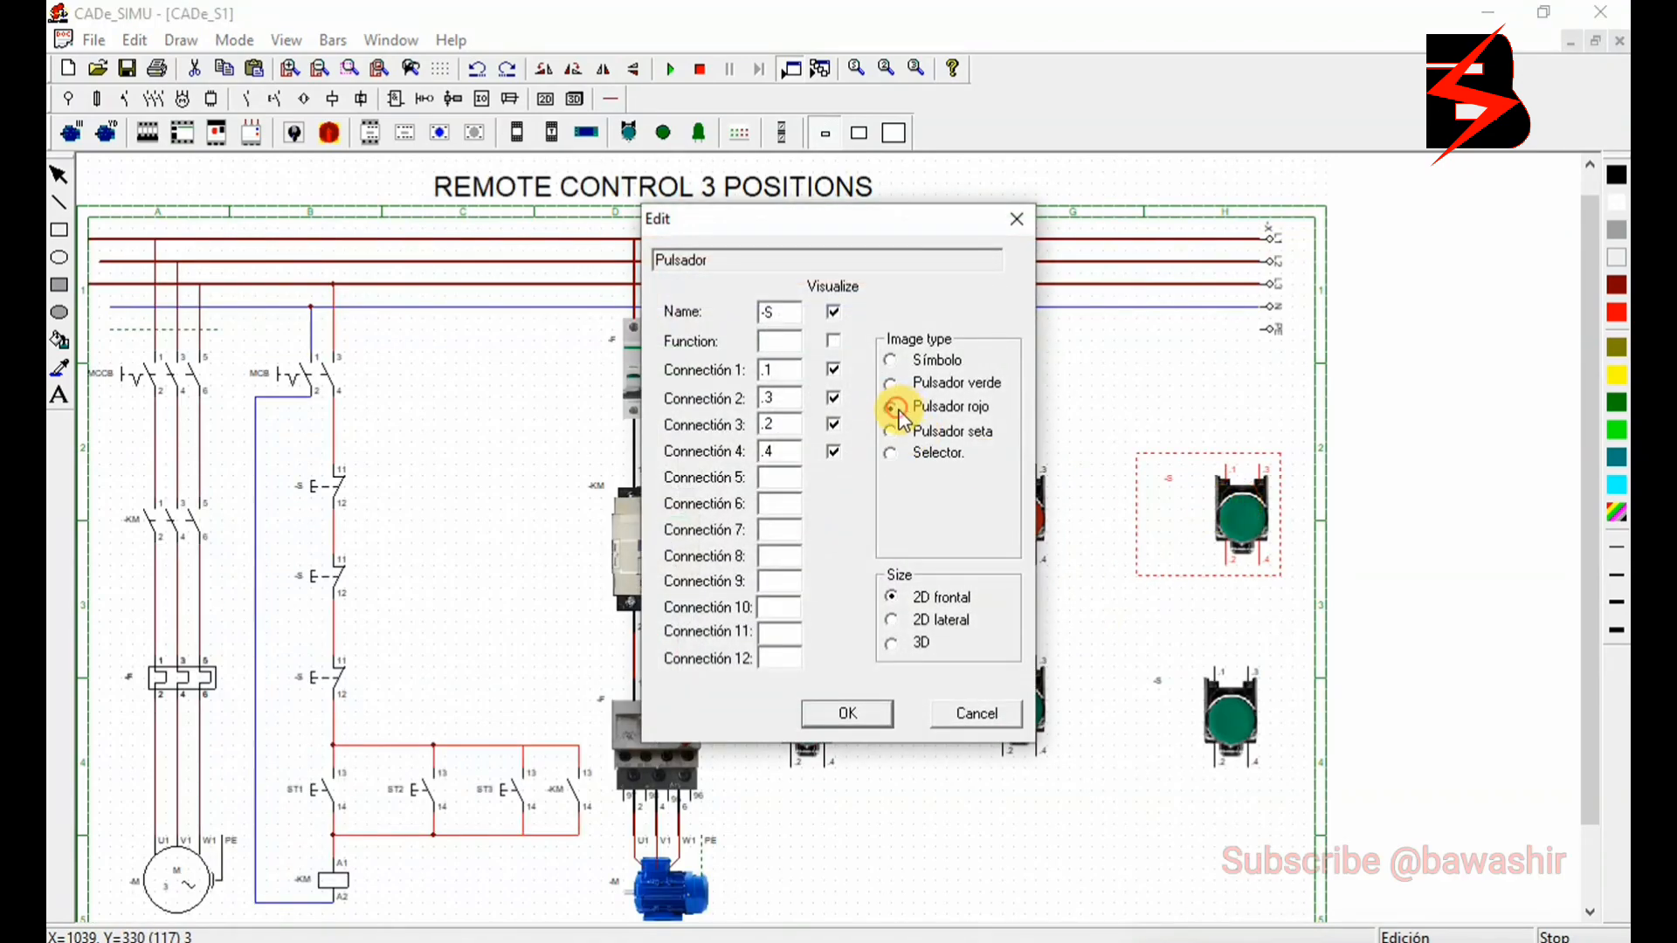
click(893, 408)
click(849, 713)
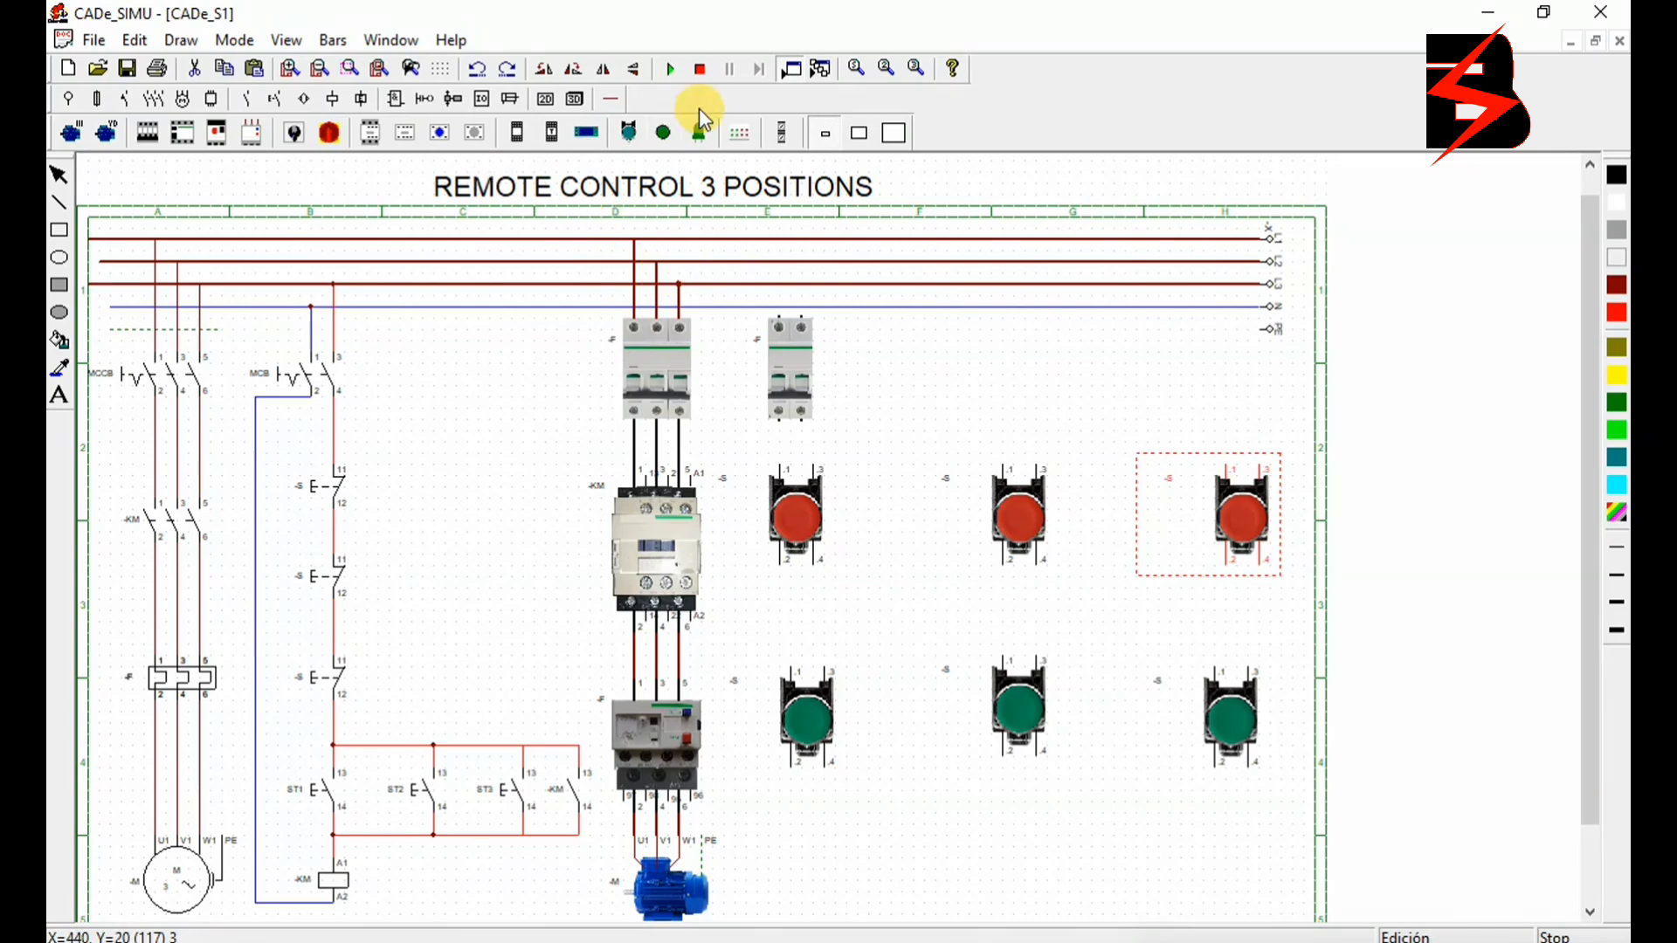
- Connect the two-pole breaker's phase inlet to the third supply phase with a red control wire
click(609, 103)
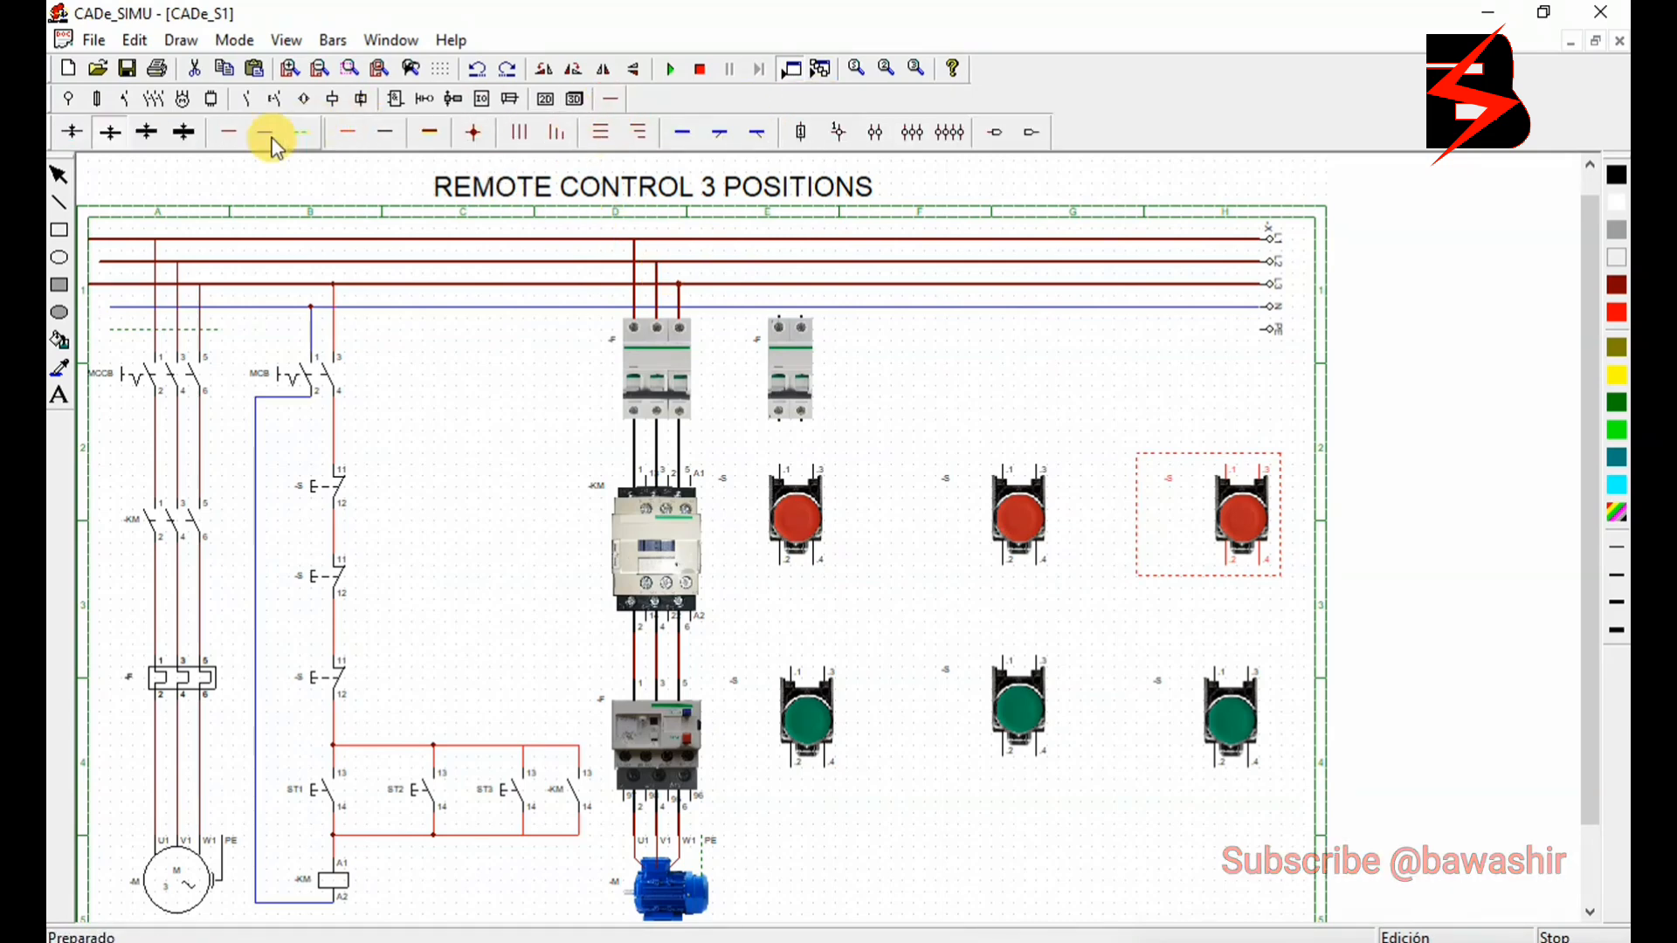
click(344, 135)
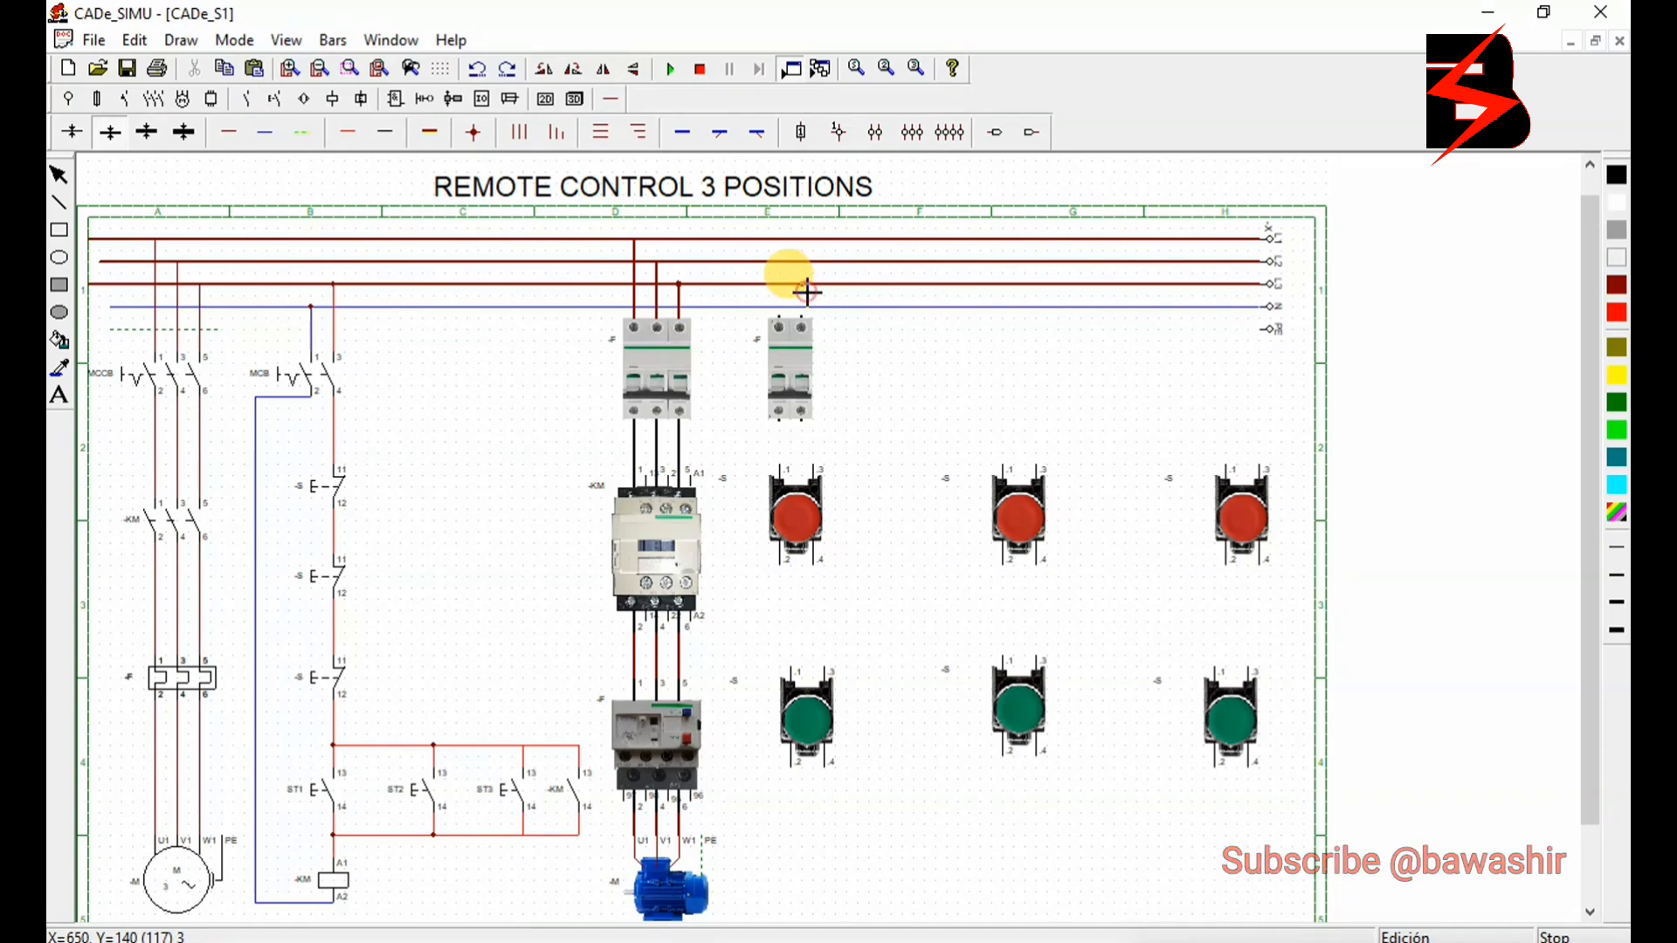
drag(806, 292, 807, 317)
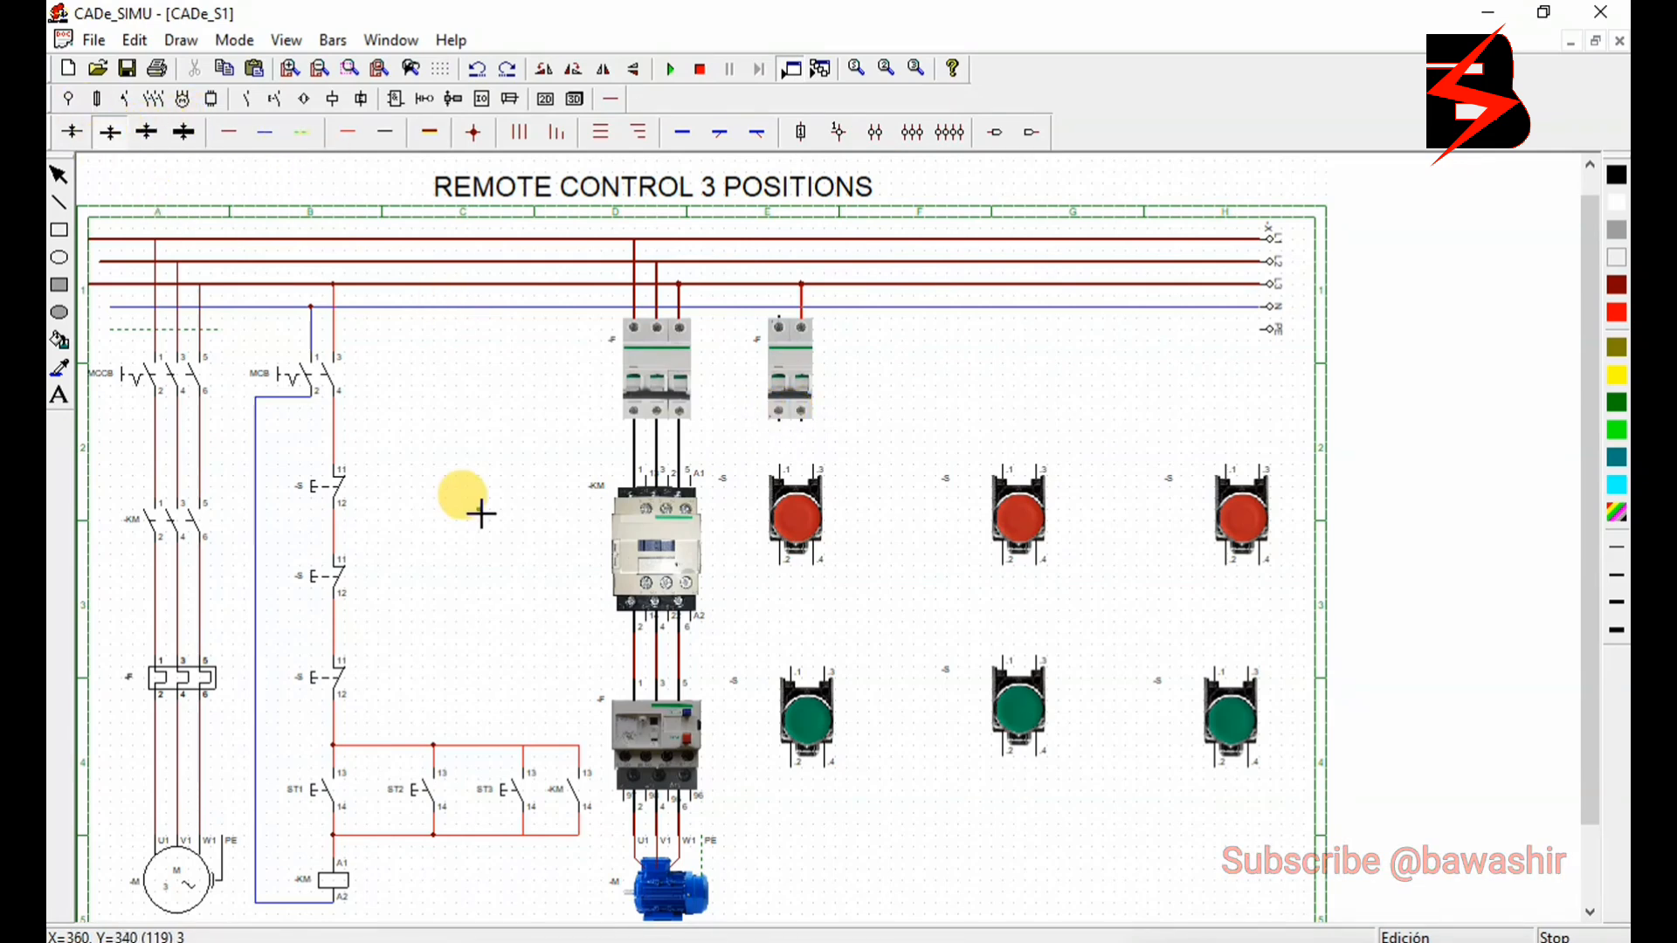
- Align the first red button under the two-pole breaker's phase outlet and wire the three red buttons in series through terminals .1 and .2
drag(797, 515, 826, 517)
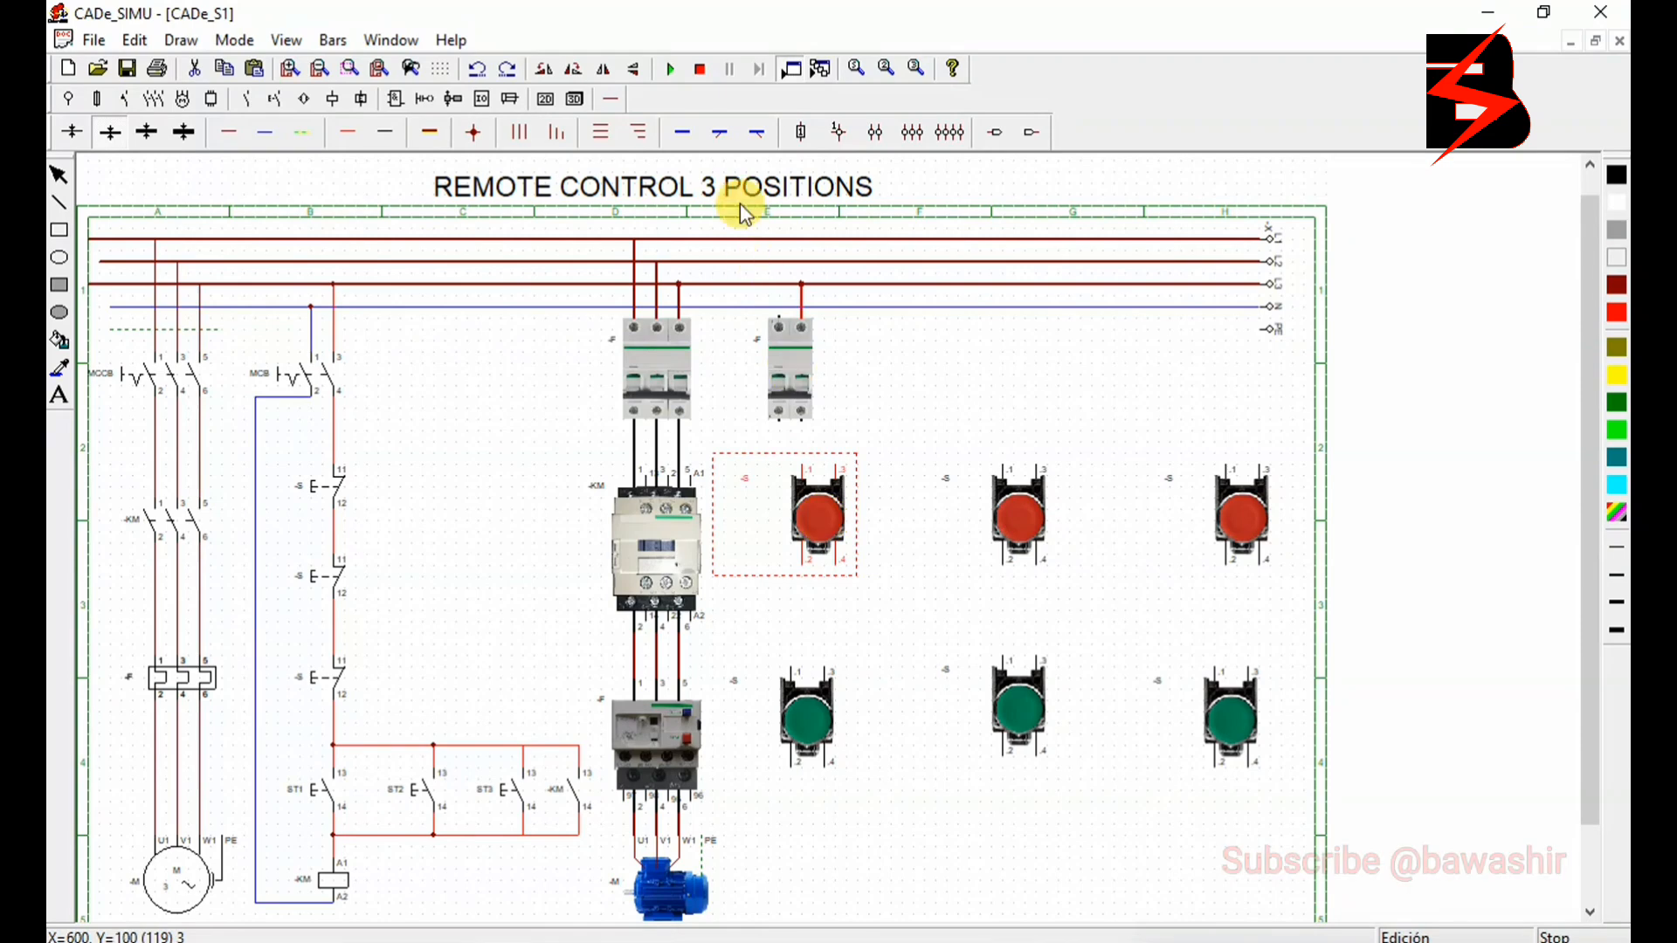
click(348, 125)
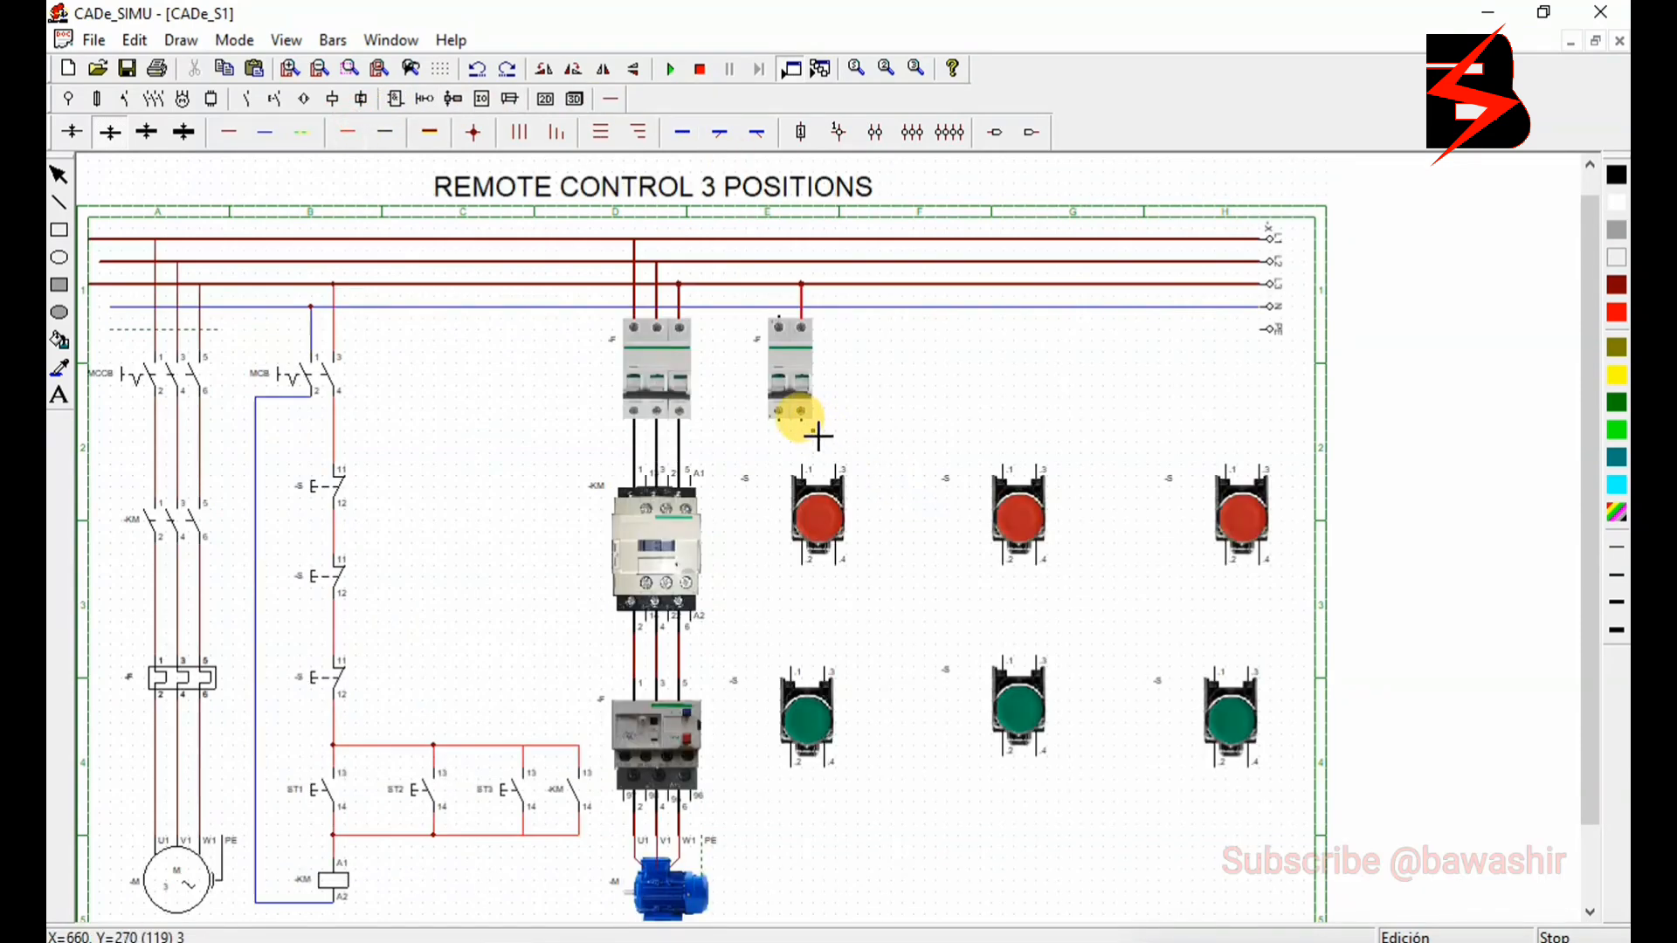
mouse_move(819, 436)
mouse_down()
mouse_move(803, 428)
mouse_move(813, 469)
mouse_up()
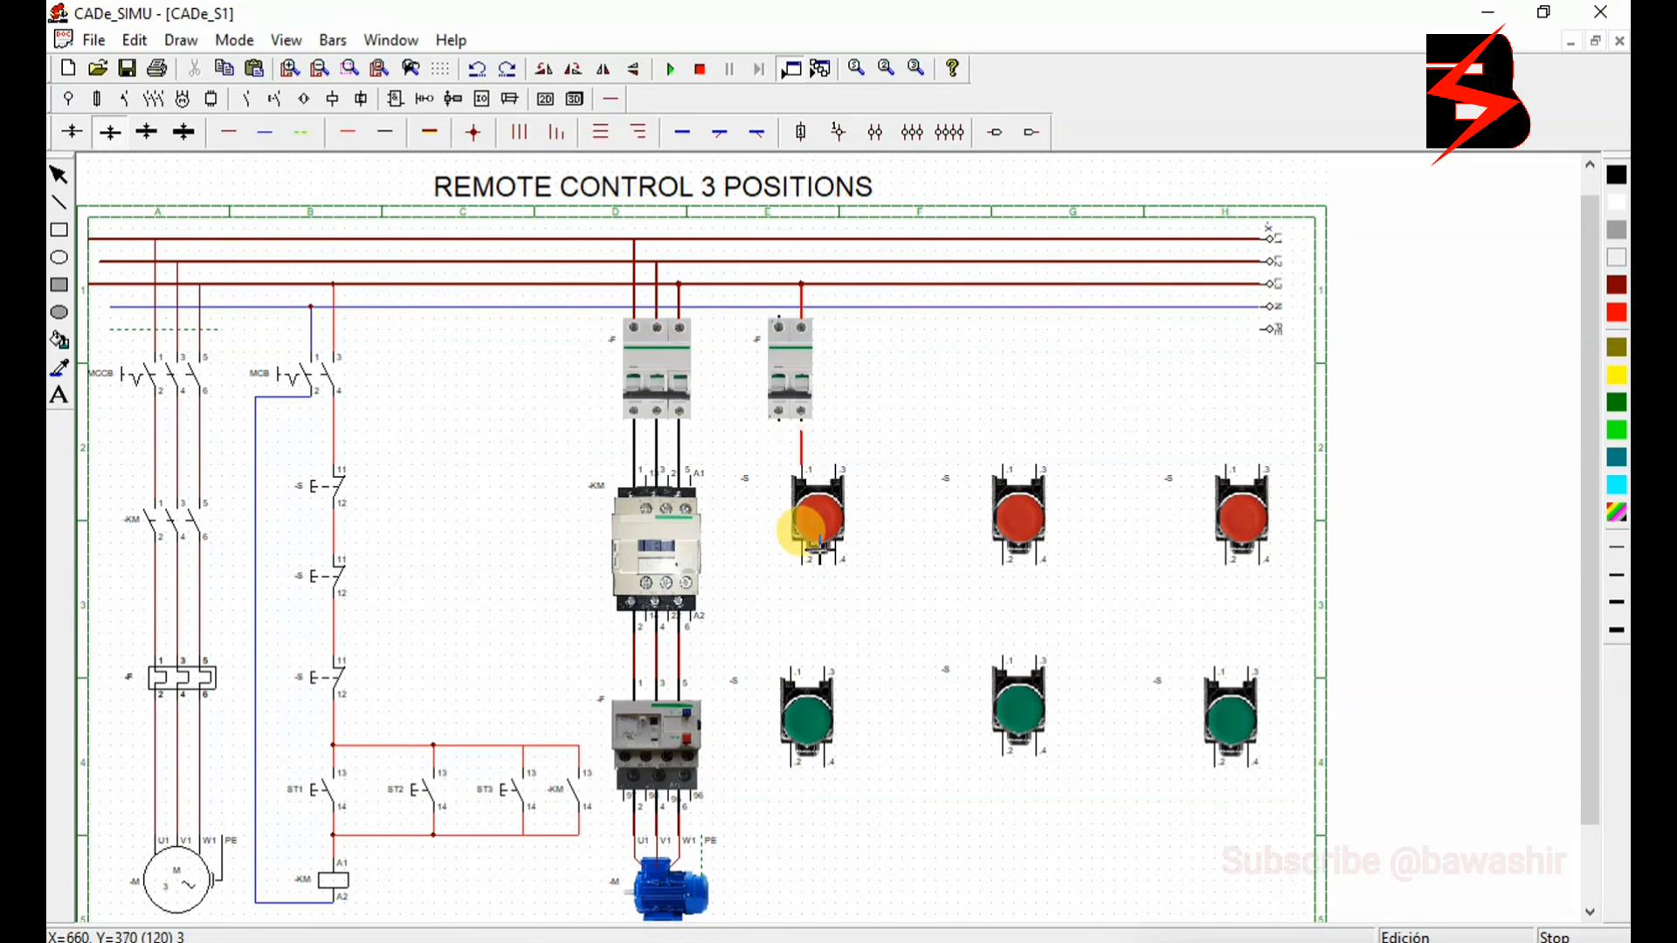
mouse_move(807, 571)
mouse_down()
mouse_move(809, 594)
mouse_move(865, 594)
mouse_move(865, 459)
mouse_move(1009, 564)
mouse_move(1010, 588)
mouse_move(1135, 595)
mouse_move(1064, 583)
mouse_move(1228, 468)
mouse_up()
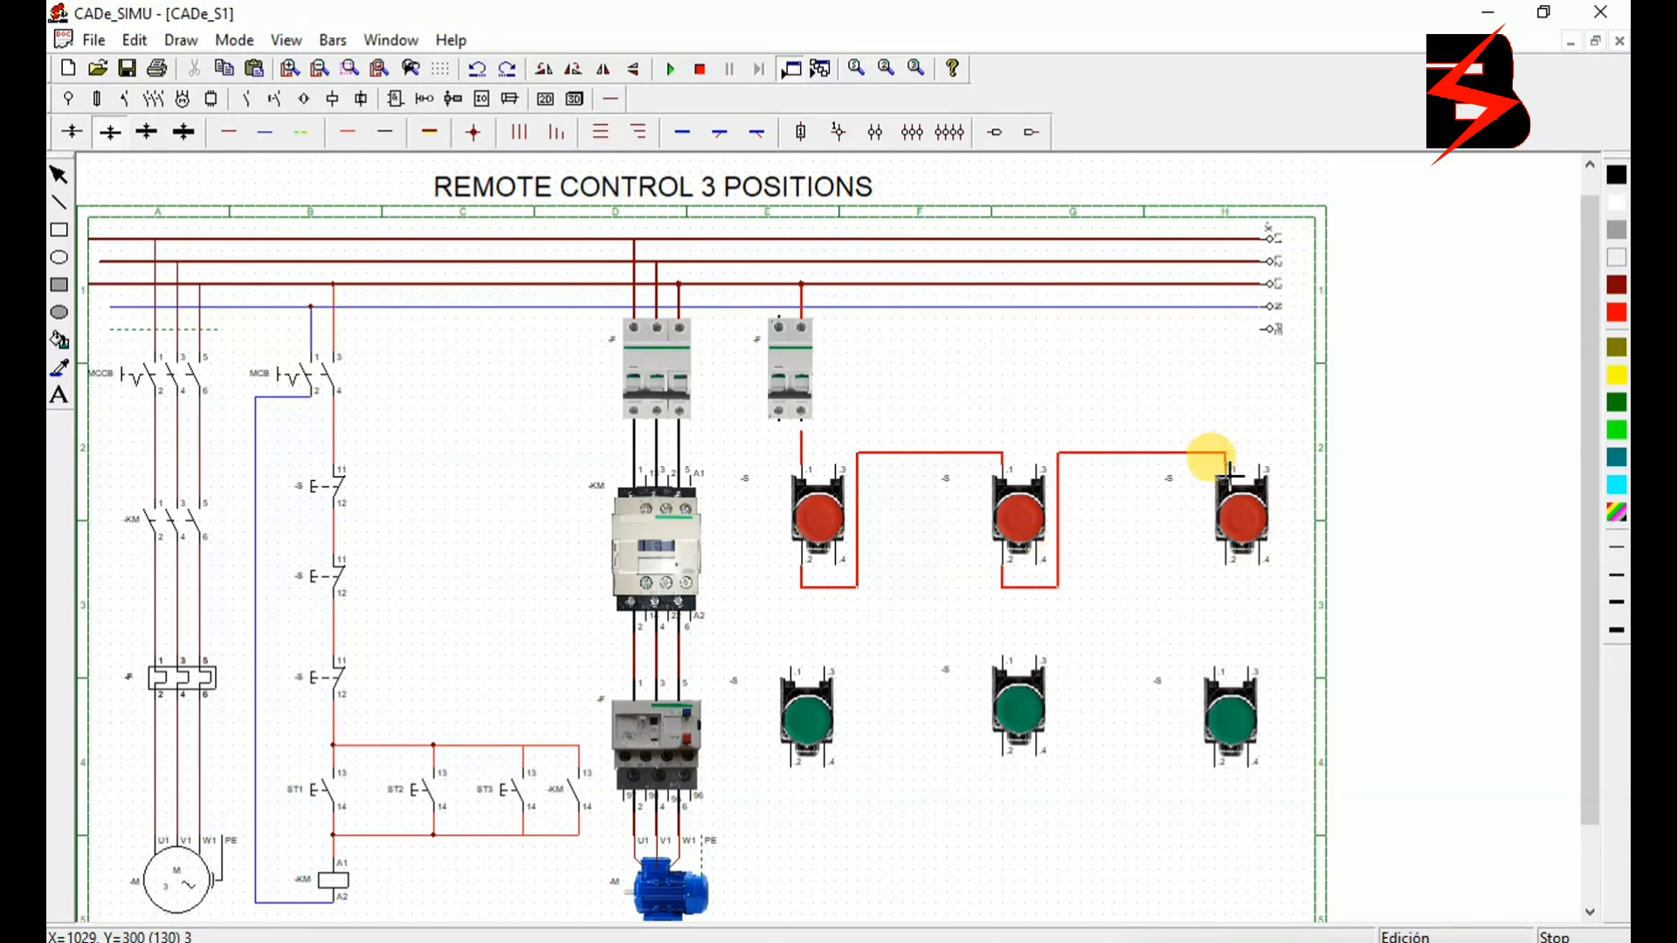
right_click(1221, 565)
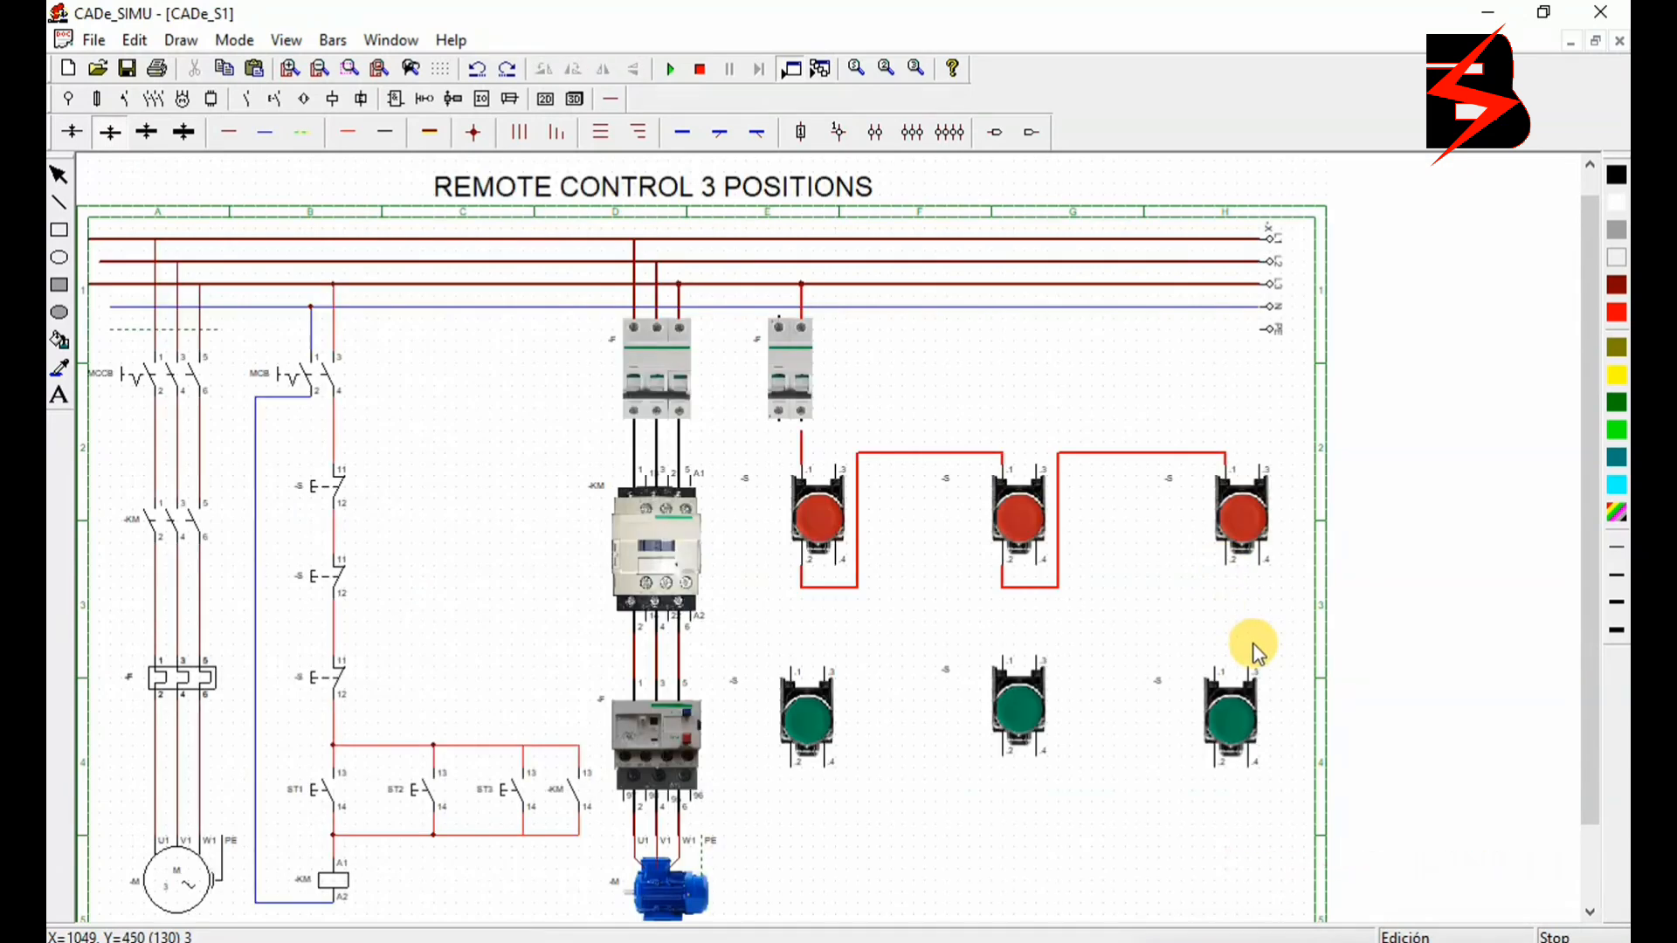
- Align the last green button under the last red one and wire that red button's terminal .2 to terminal .3 of all three green buttons
click(1226, 699)
drag(1234, 706, 1213, 701)
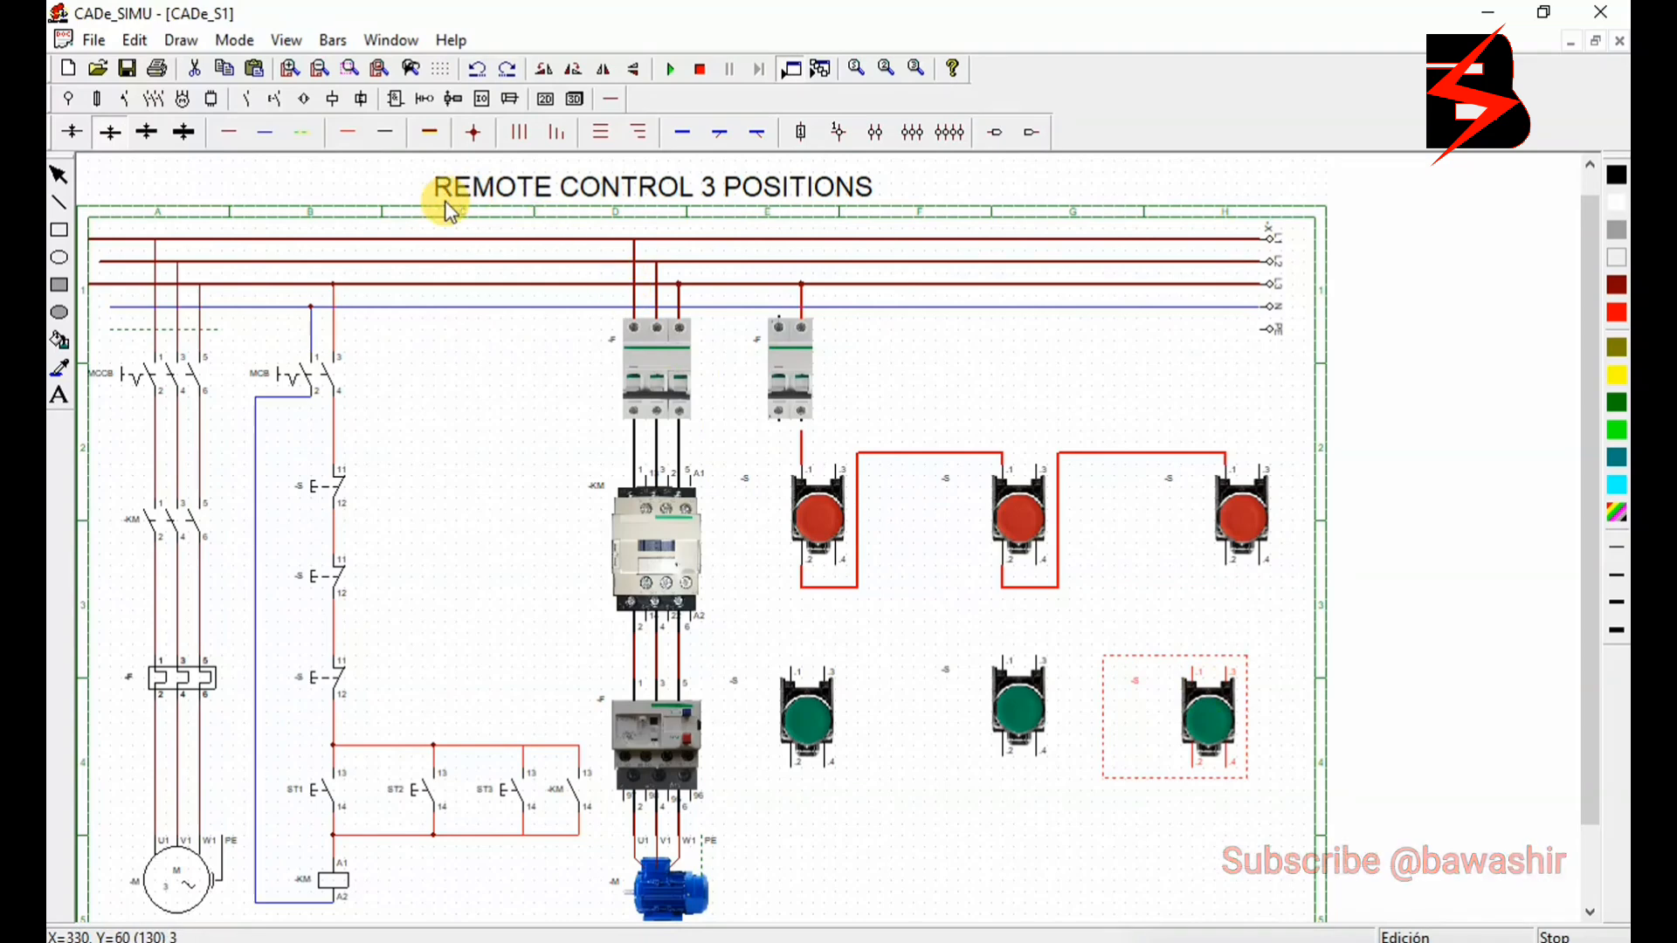
click(343, 133)
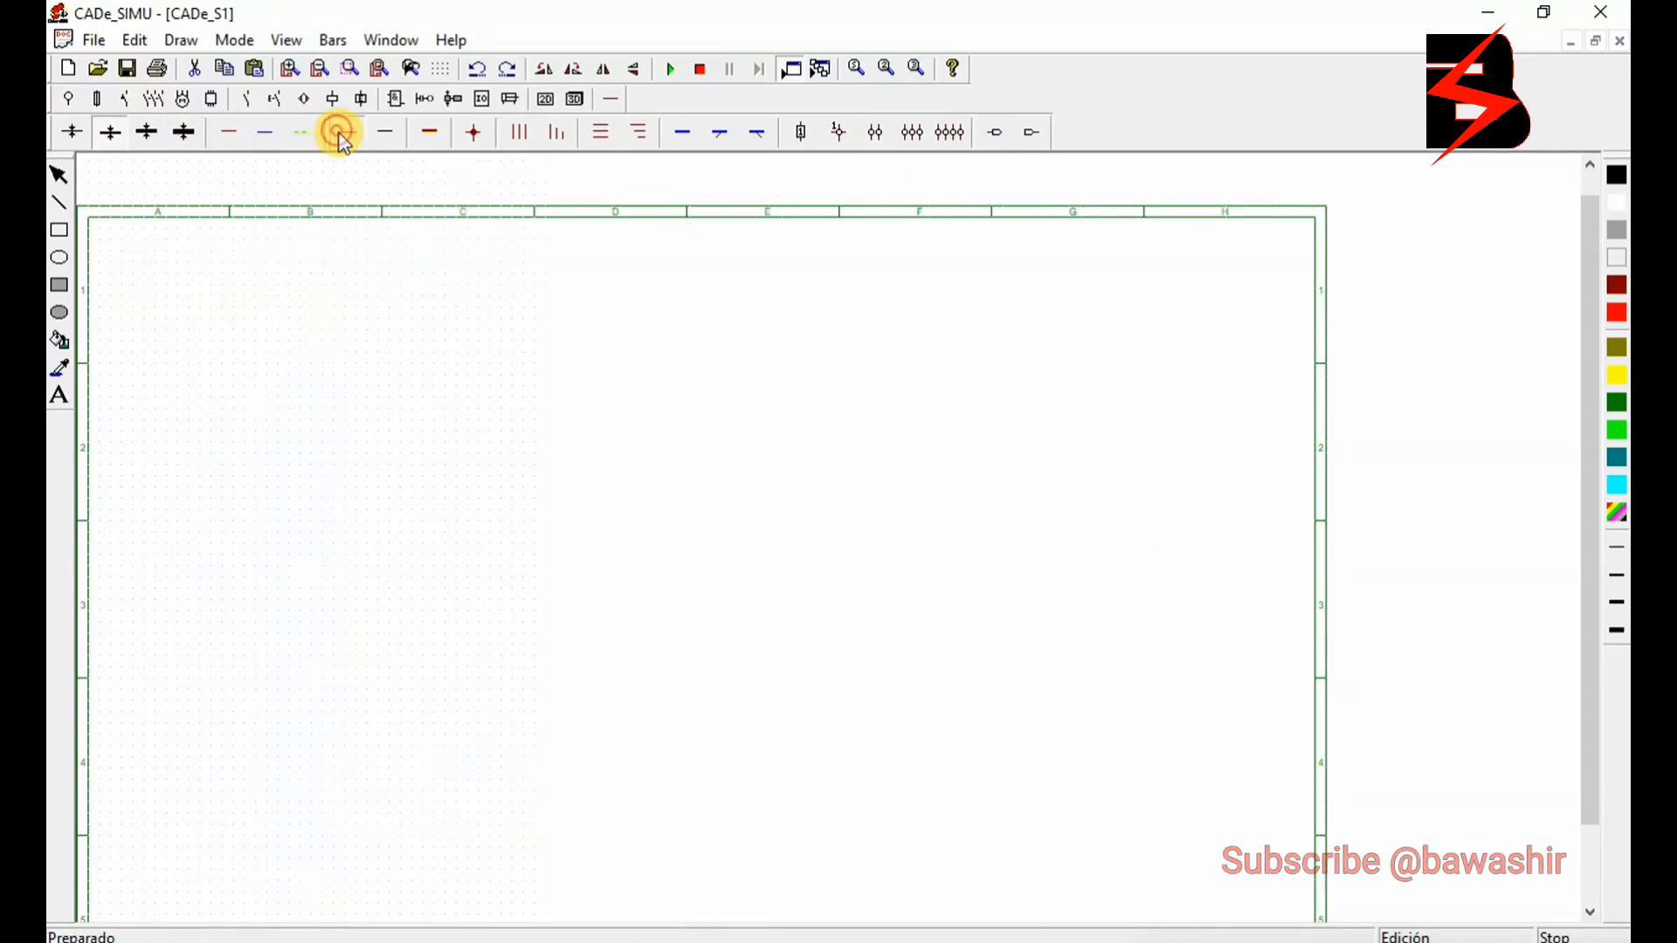
drag(1239, 579, 1236, 668)
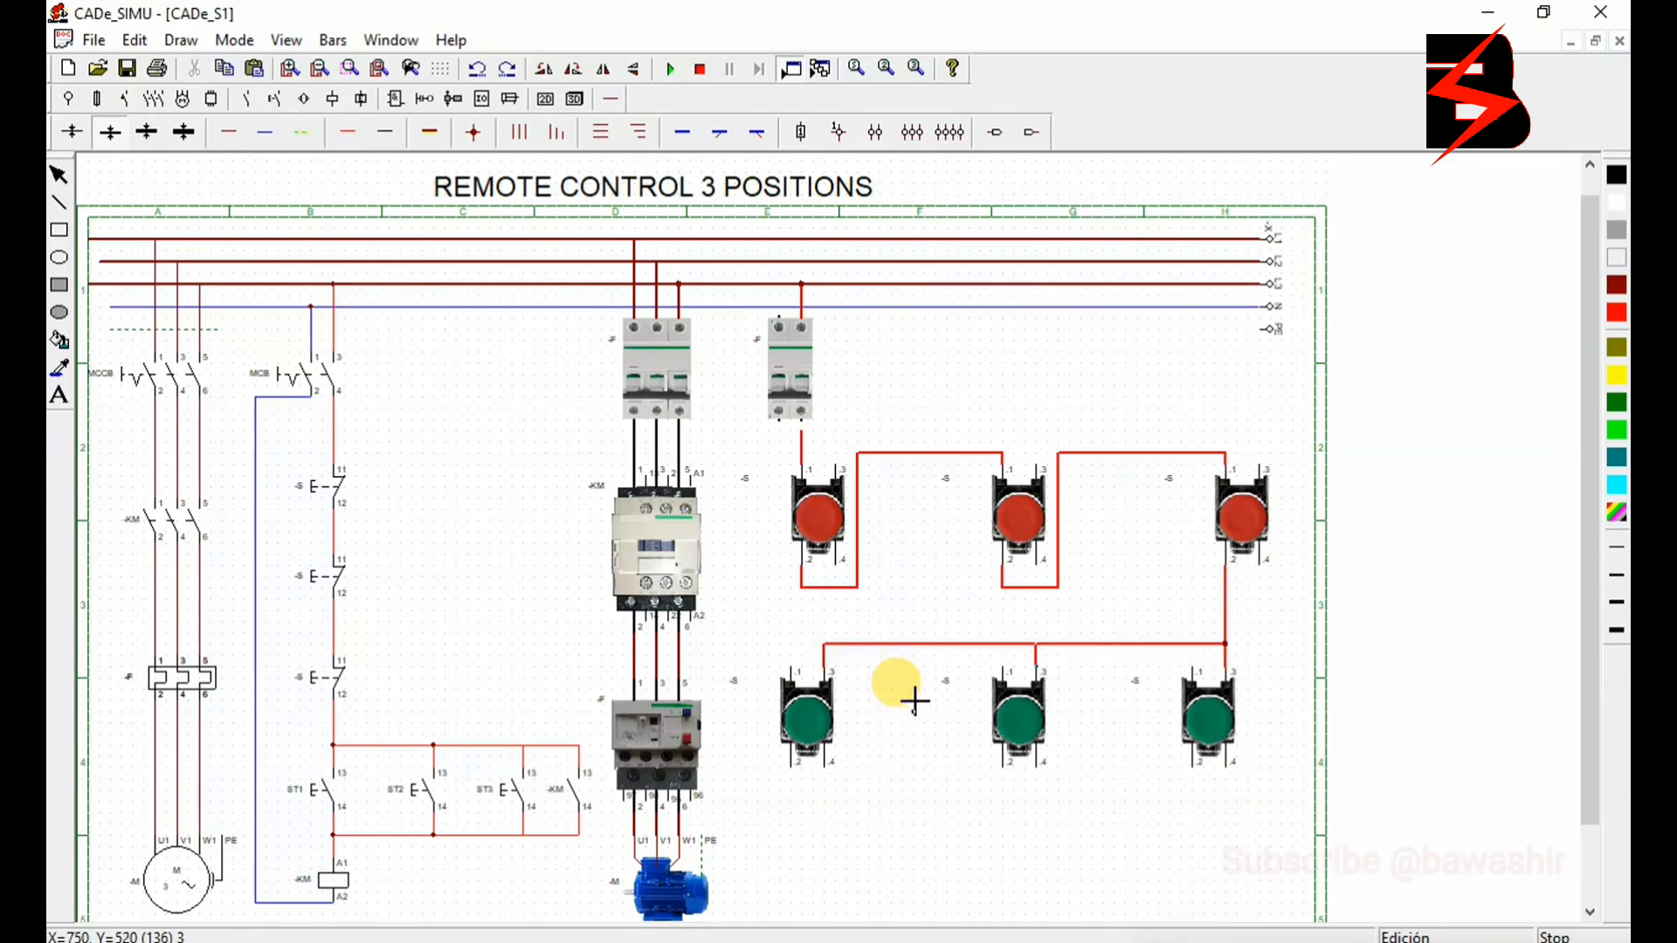
- Join terminal .4 of the three green buttons with a common red control wire
click(828, 785)
click(1049, 814)
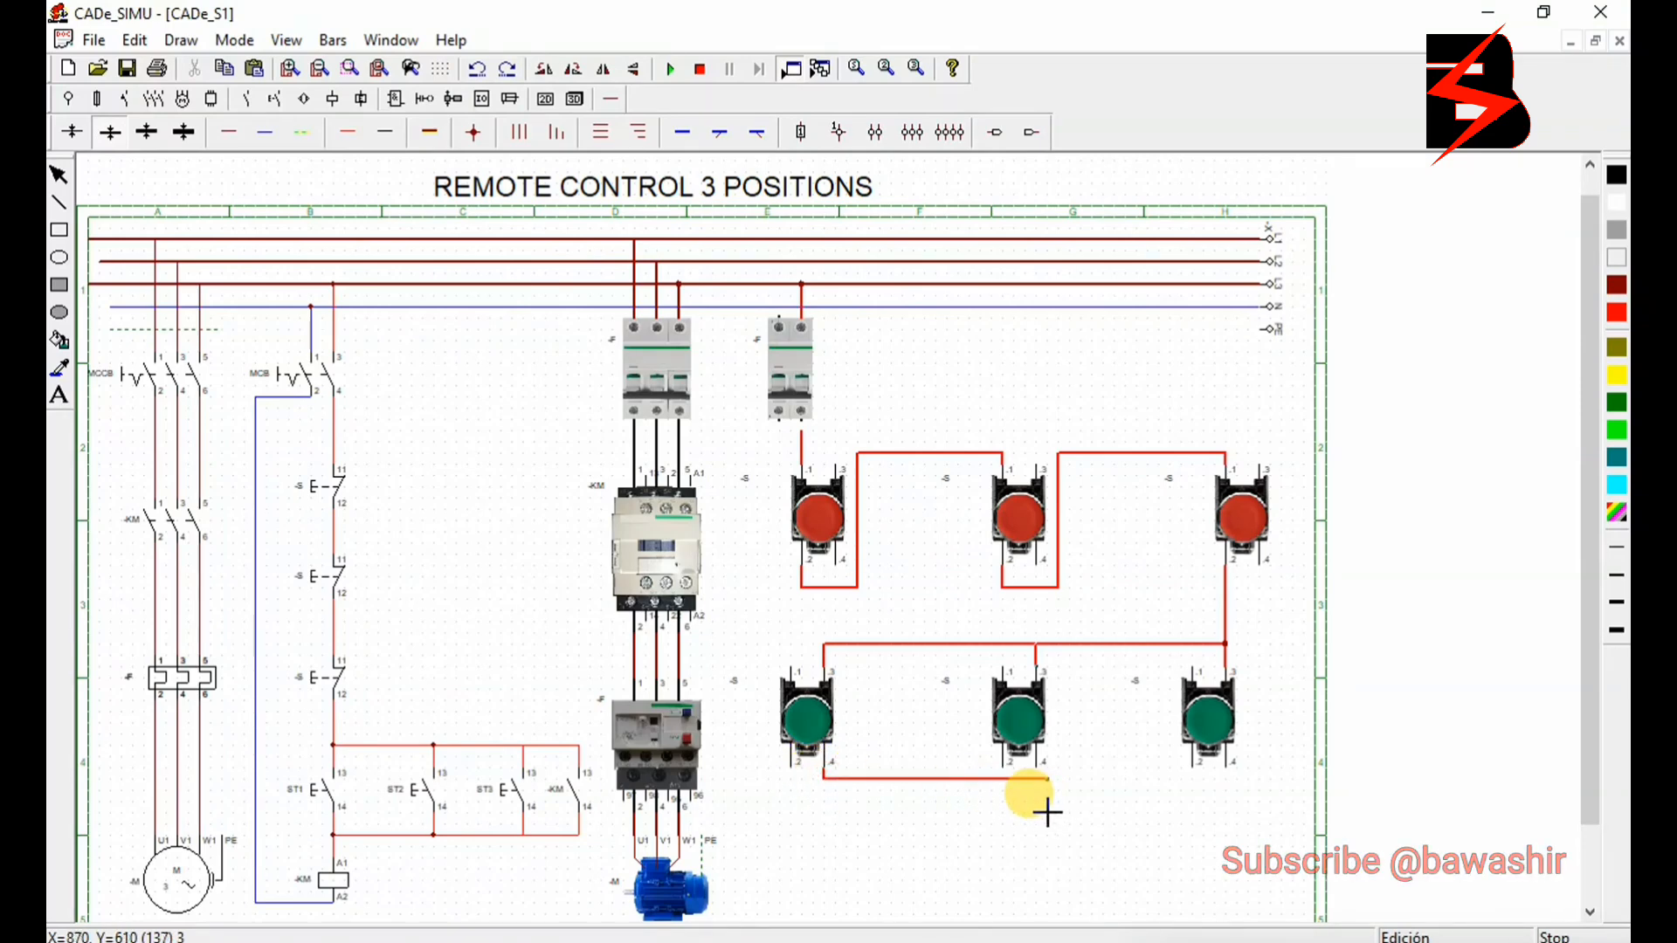
click(1227, 780)
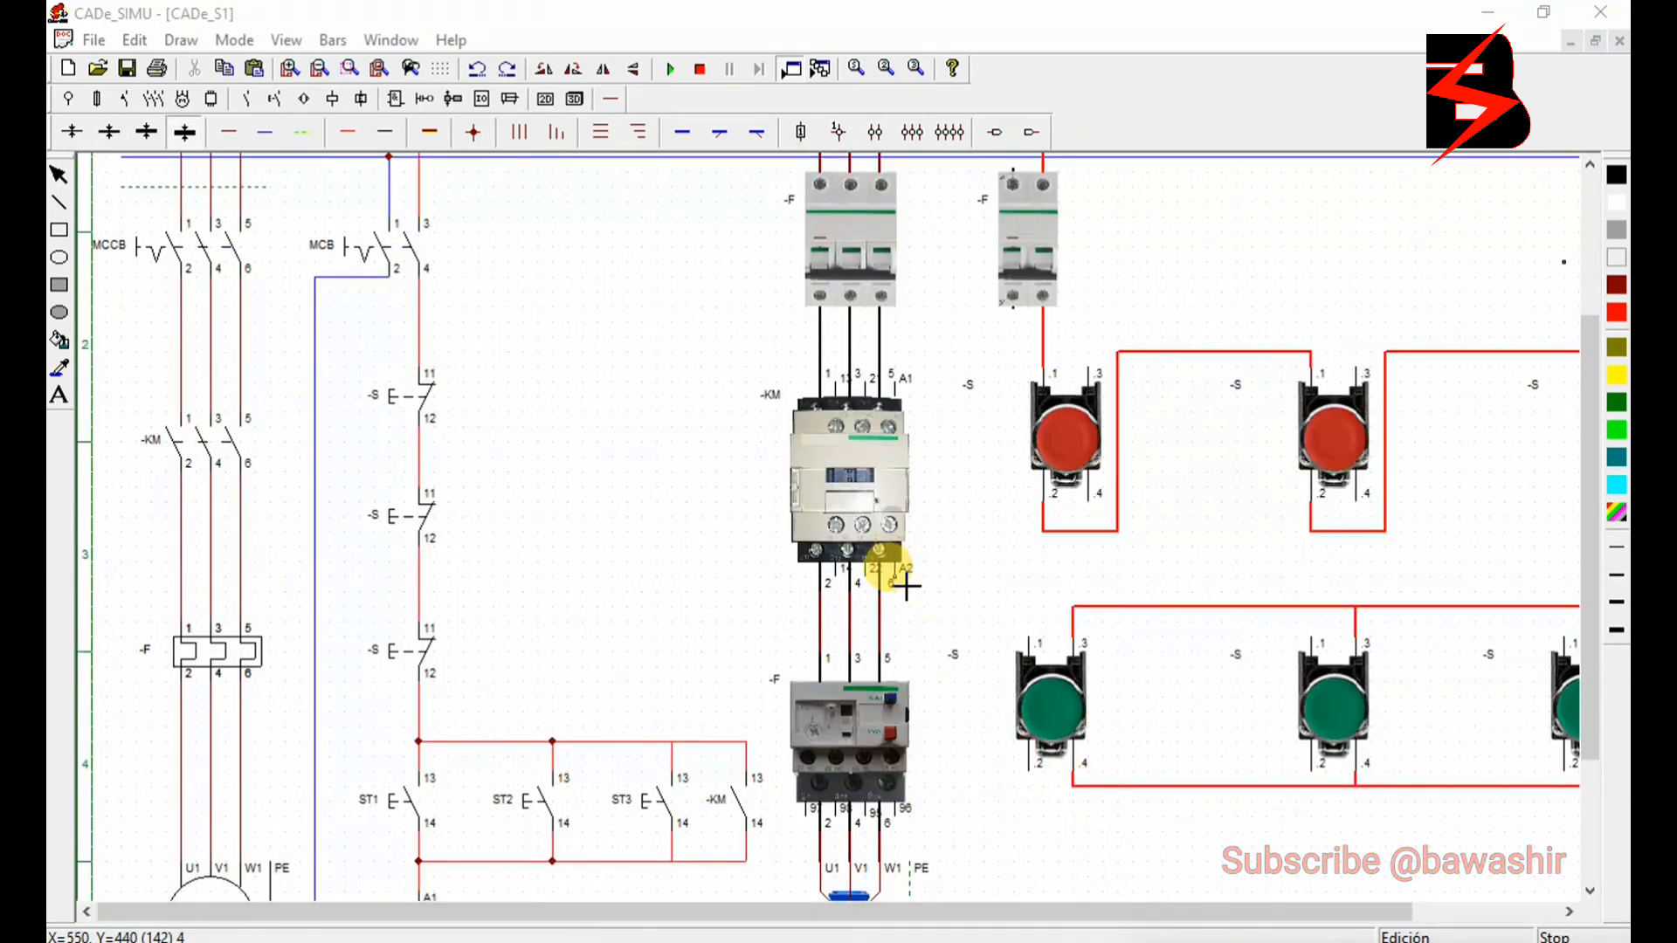
- Wire contactor terminal A2 in red to the green buttons' common .4 wire and place a junction node at the first green button
drag(905, 586, 932, 588)
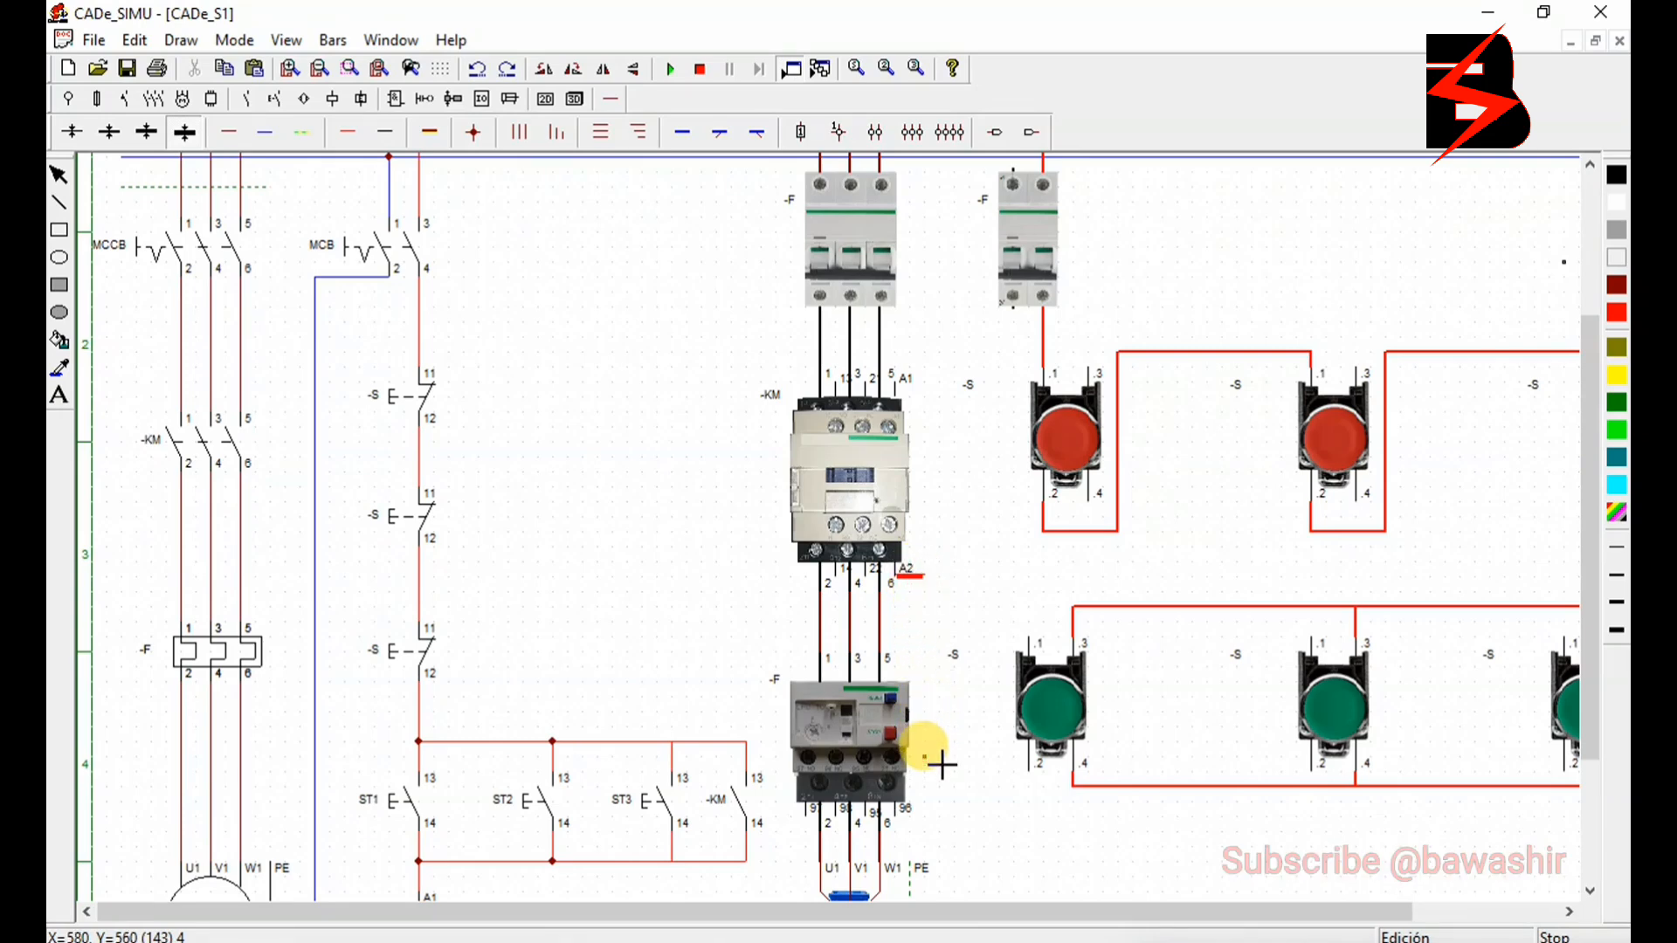
mouse_move(942, 766)
mouse_down()
mouse_move(944, 798)
mouse_move(1073, 787)
mouse_up()
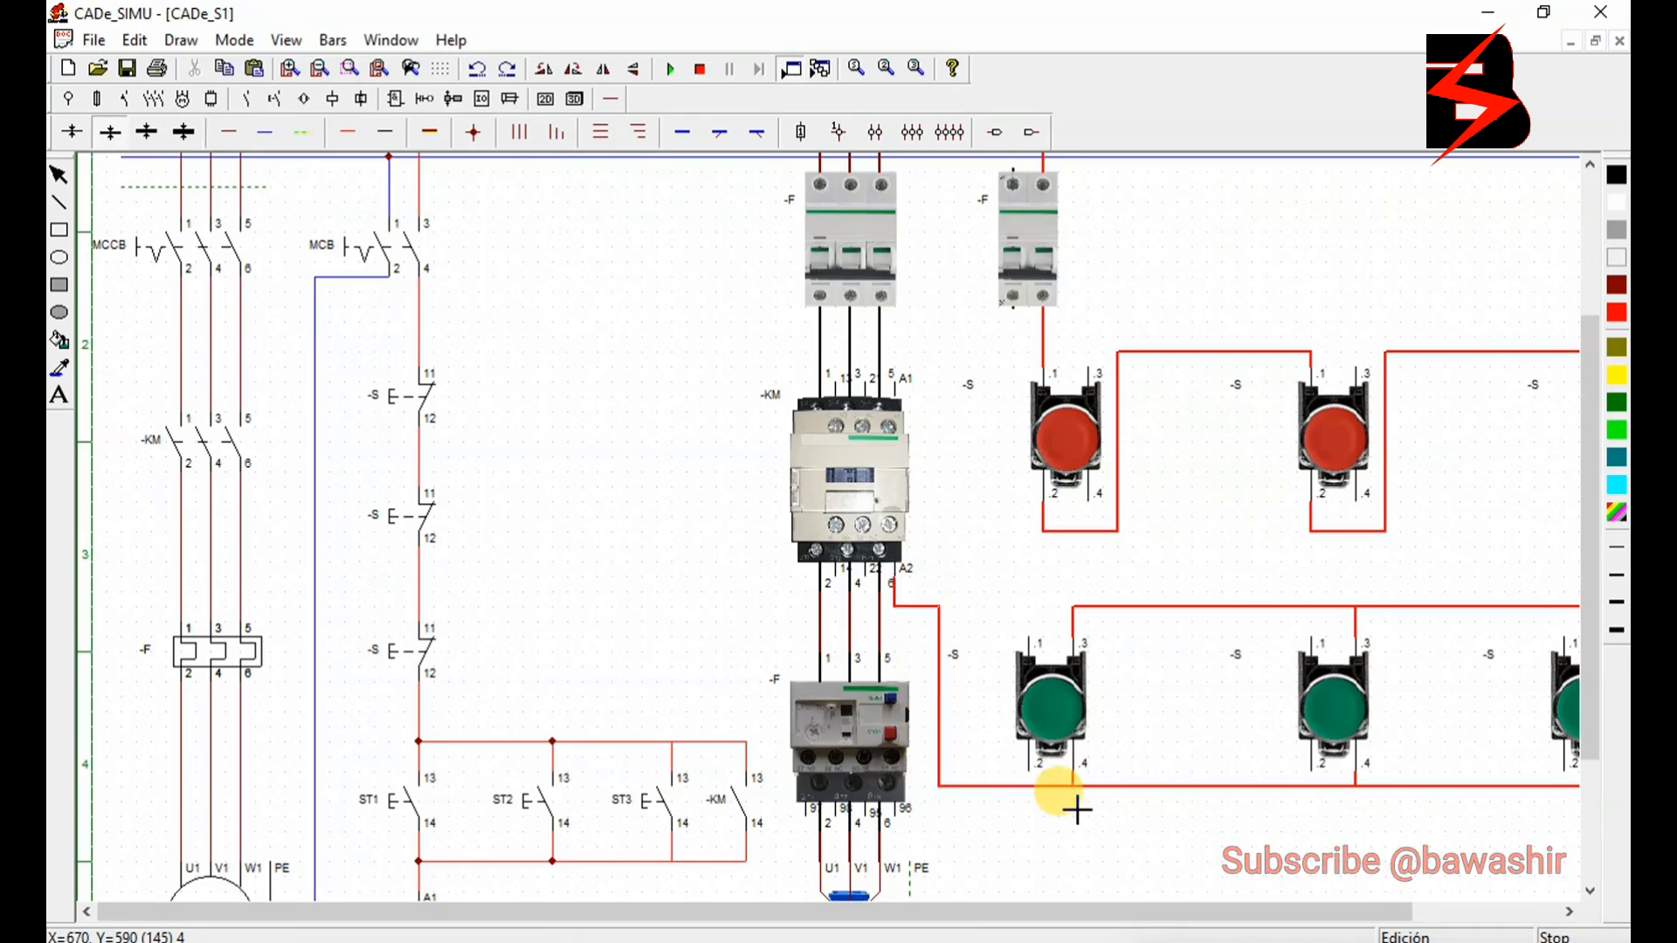
click(478, 138)
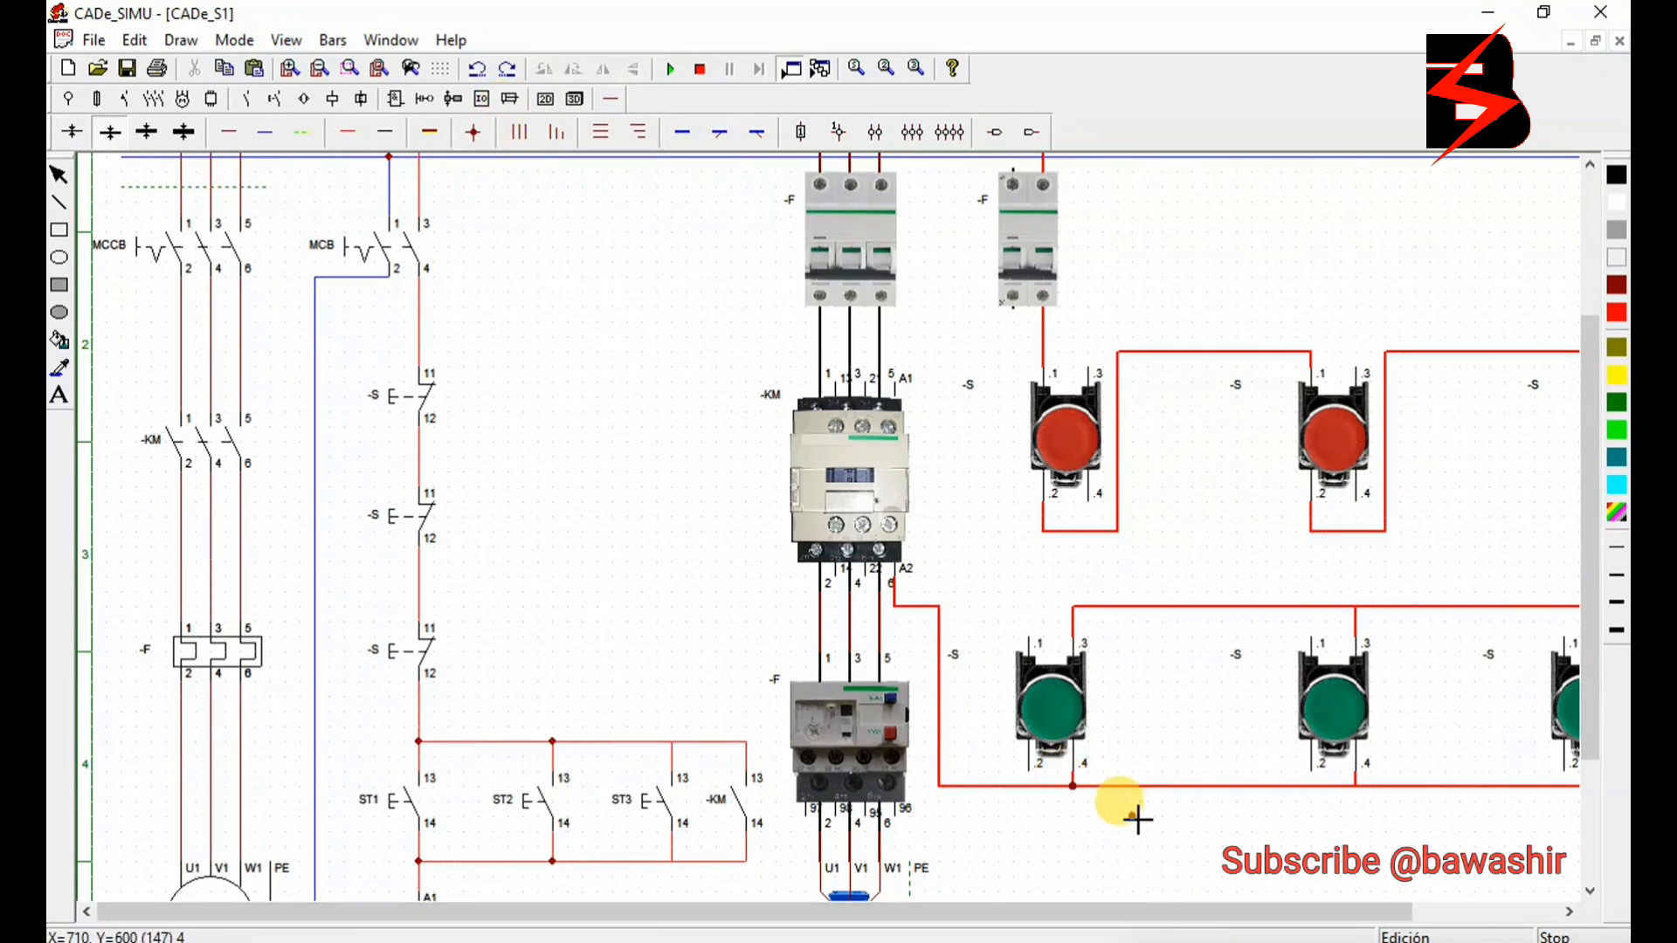
click(1074, 790)
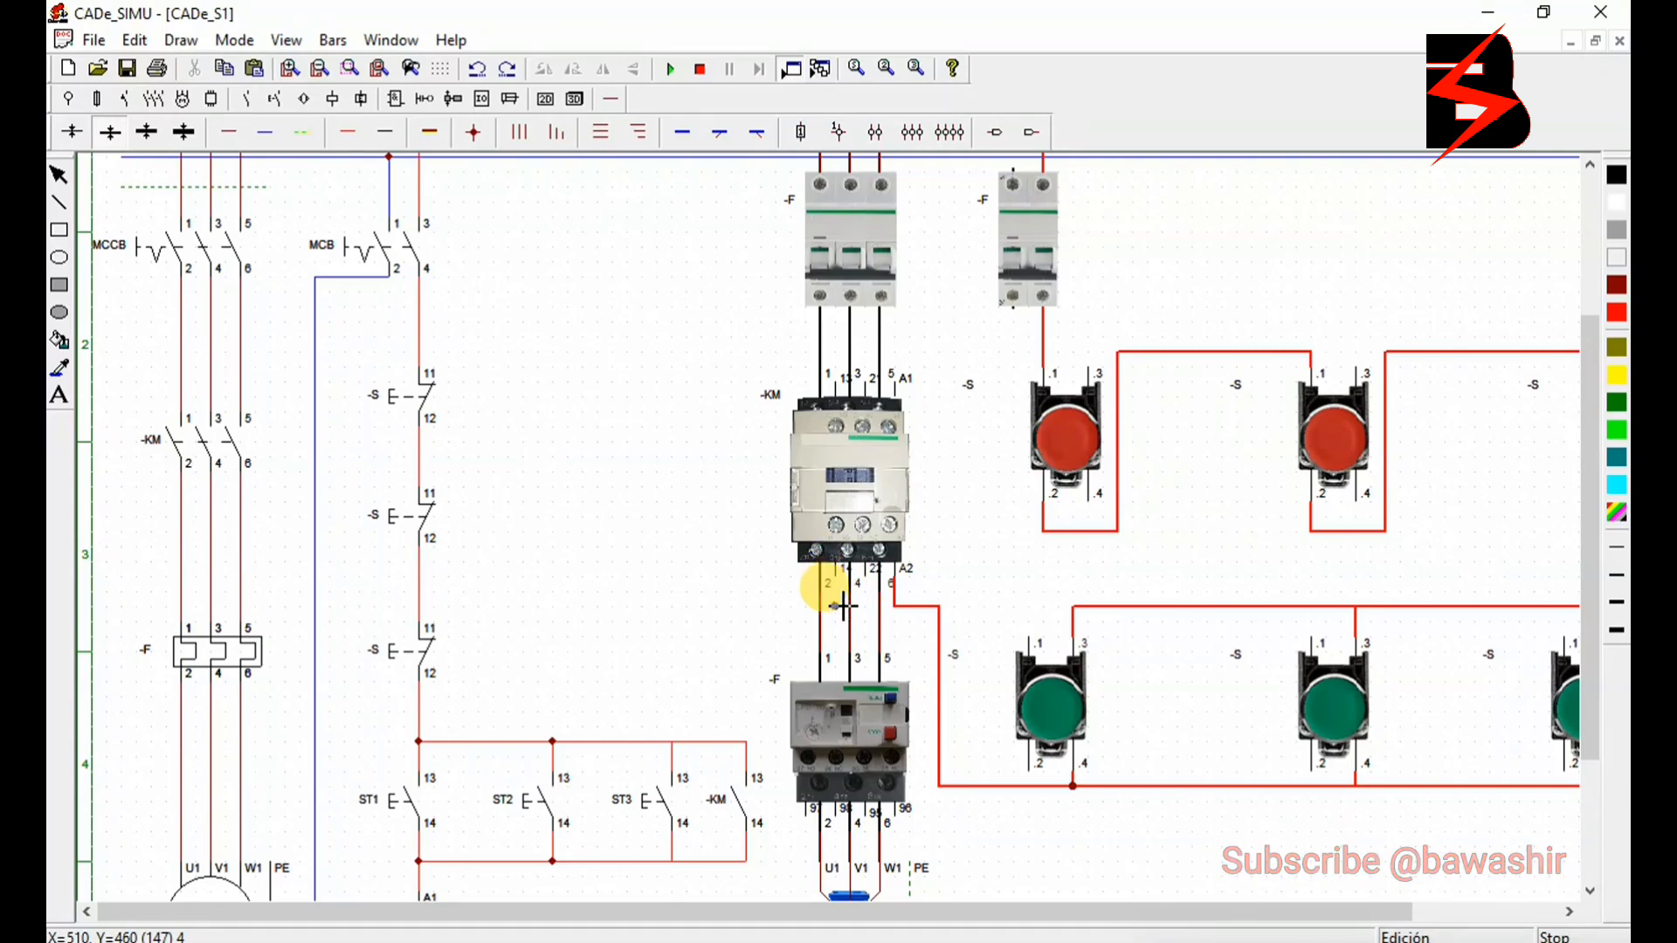
- Wire the contactor's auxiliary contact in red, terminal 14 to the A2 wire and terminal 13 to the green buttons' common .3 wire
click(352, 132)
click(835, 576)
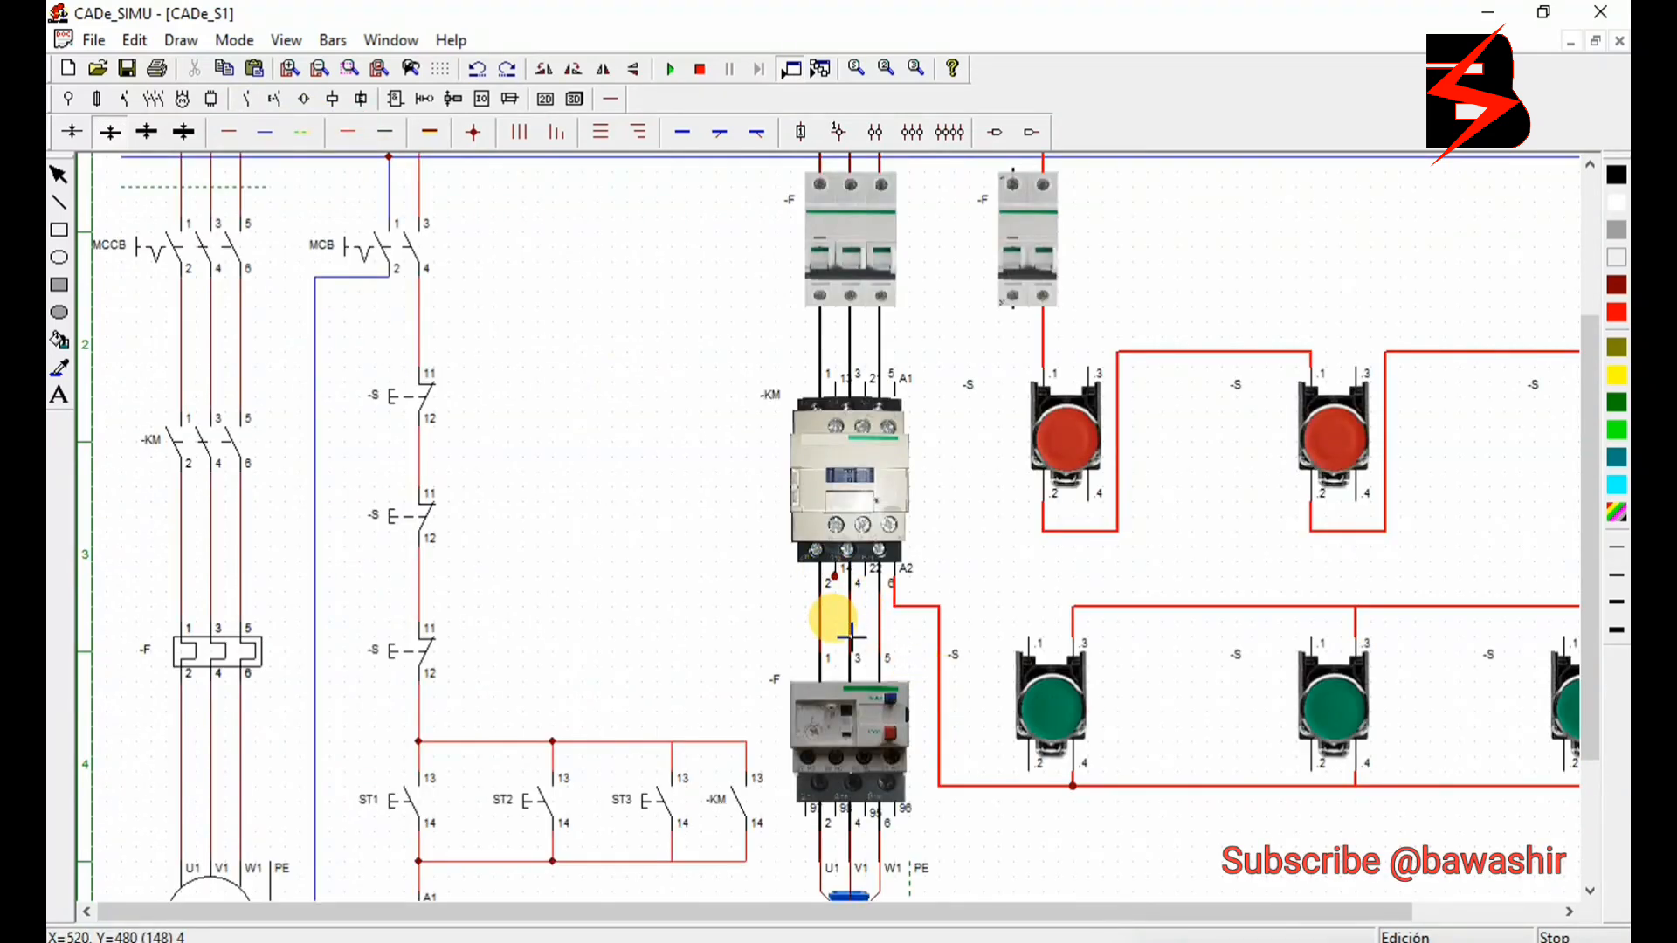
key(ctrl+z)
drag(840, 580, 847, 609)
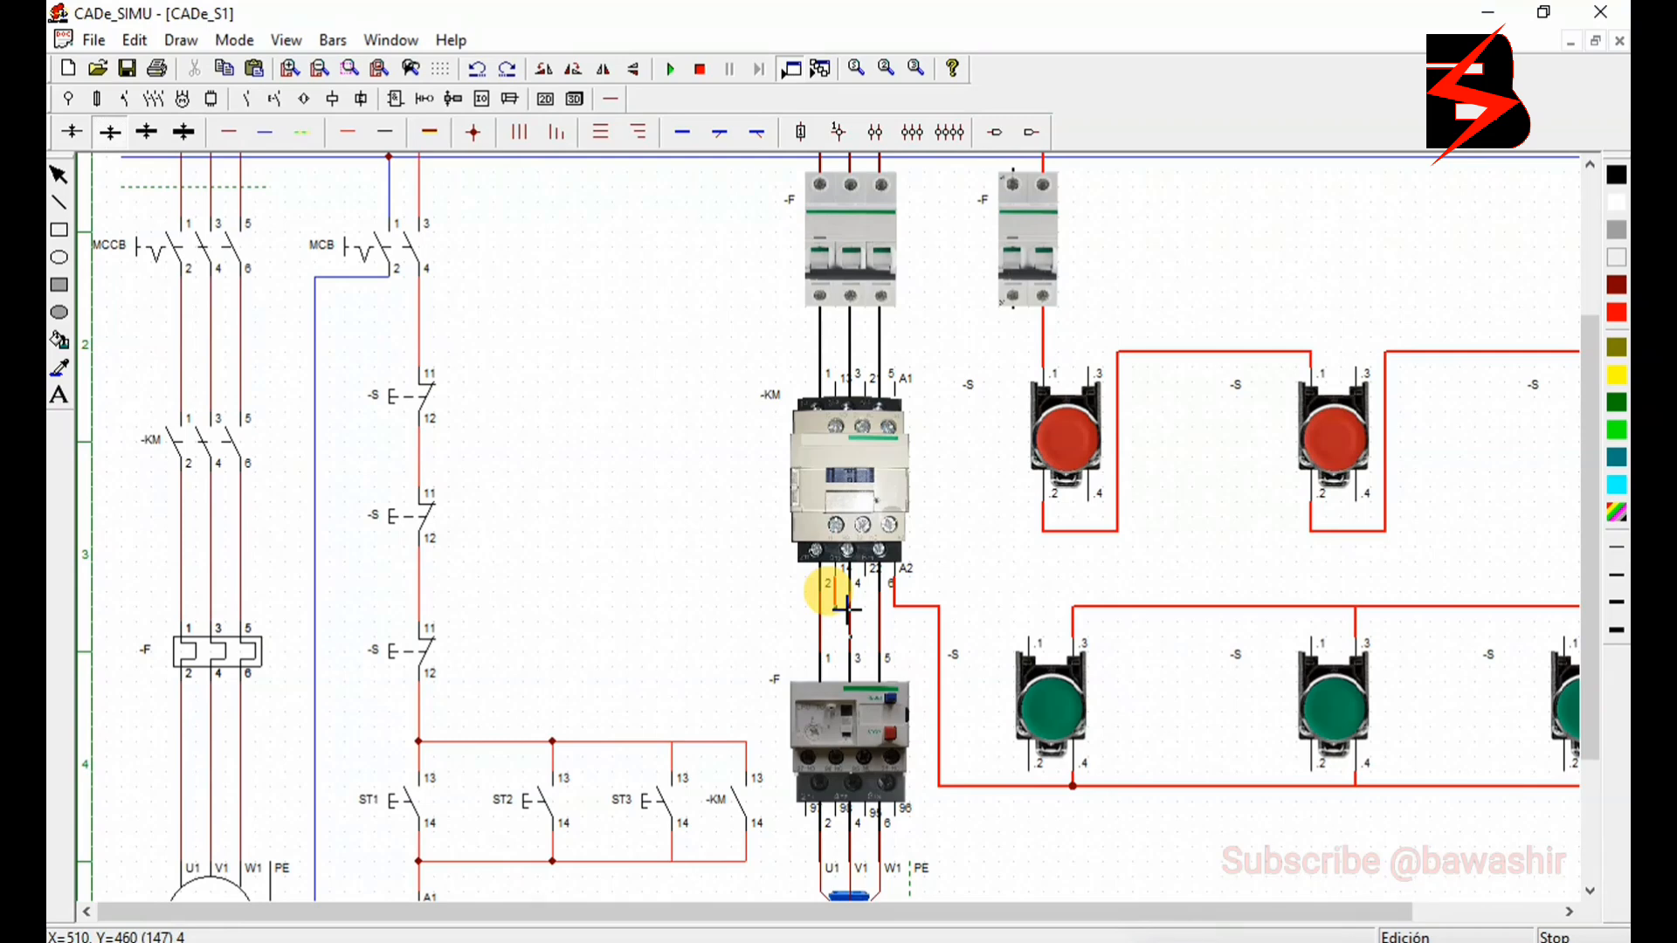
drag(847, 610, 898, 614)
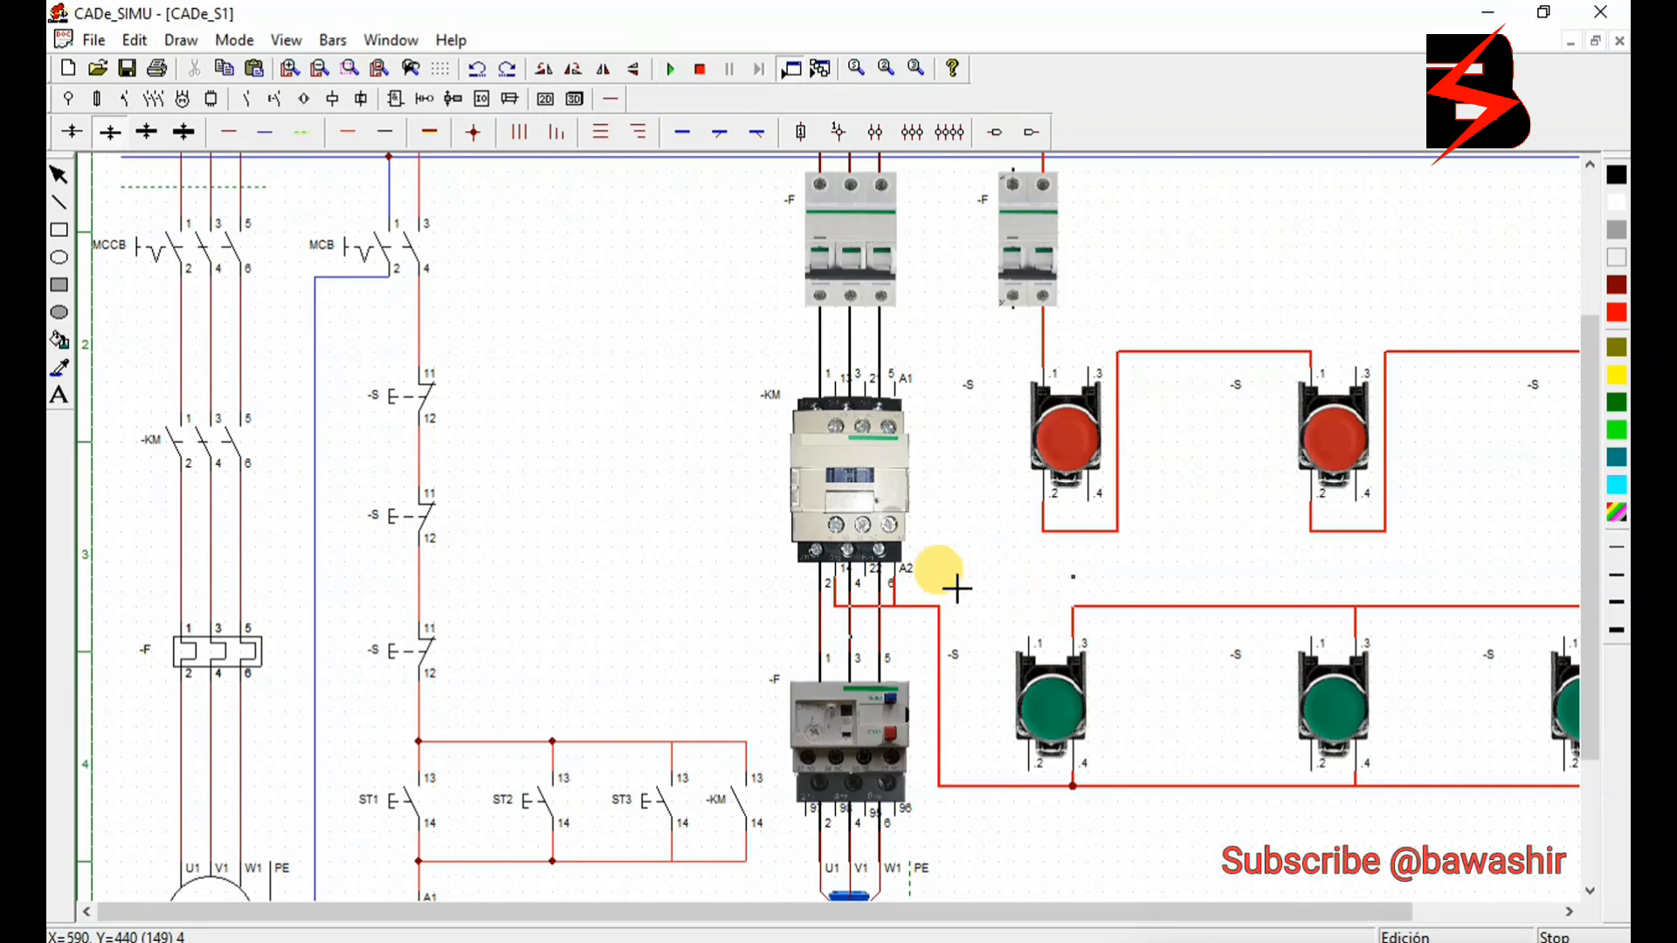
mouse_move(957, 597)
mouse_down()
mouse_move(939, 595)
mouse_move(1080, 586)
mouse_move(950, 584)
mouse_up()
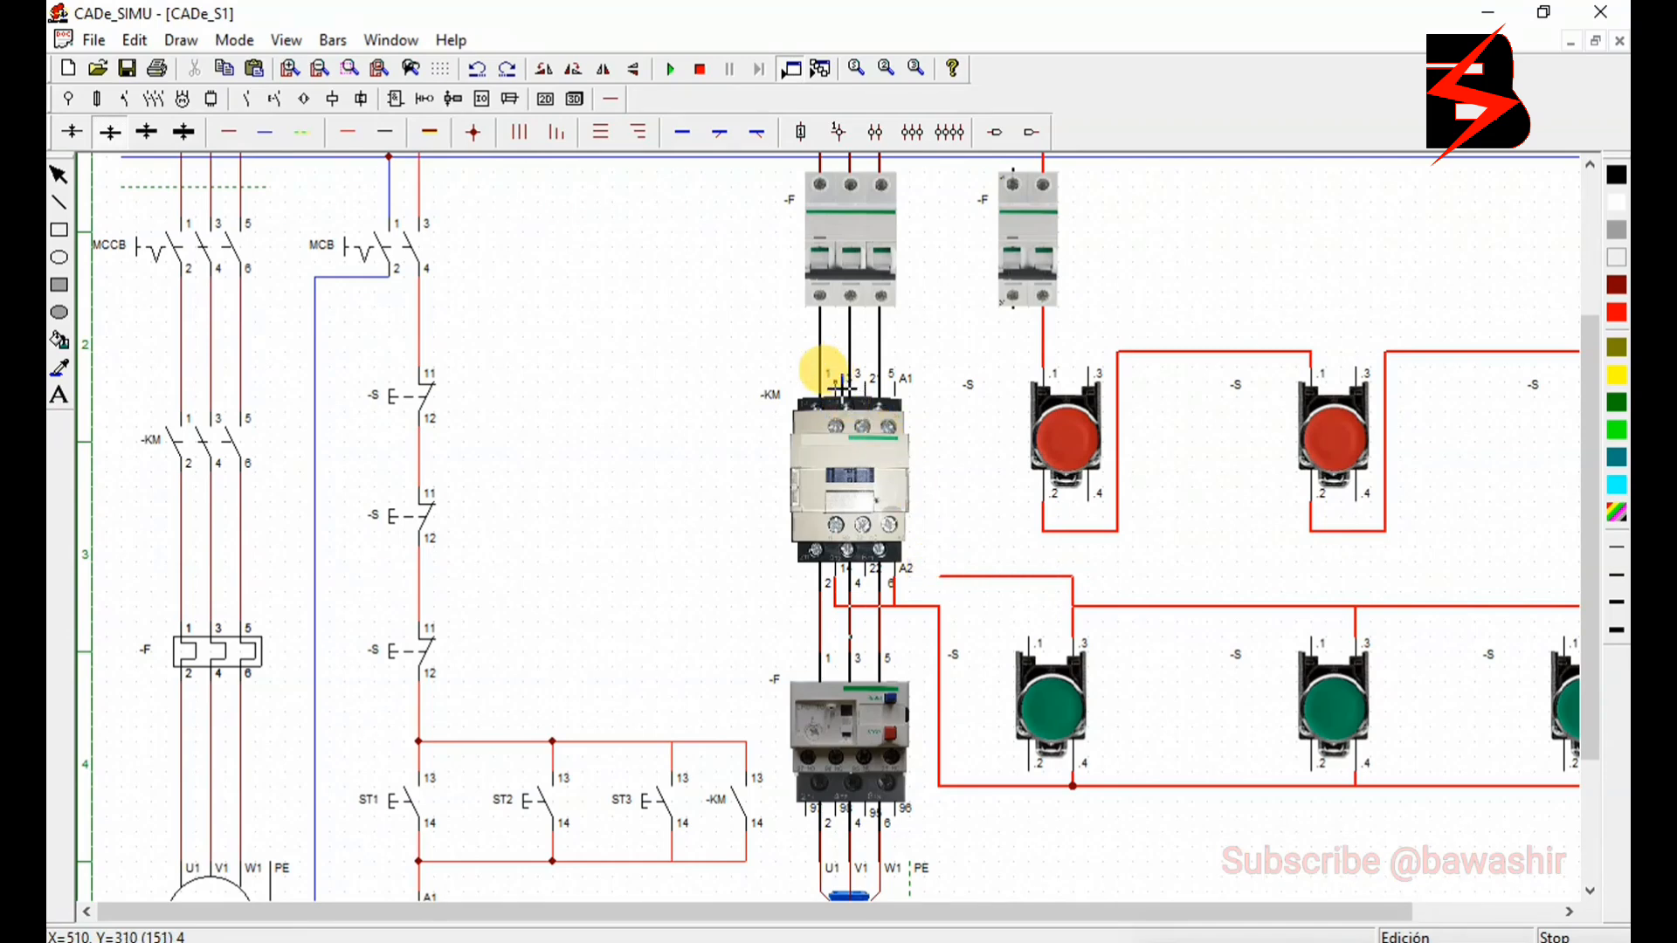
mouse_move(844, 358)
mouse_down()
mouse_move(946, 356)
mouse_move(952, 587)
mouse_up()
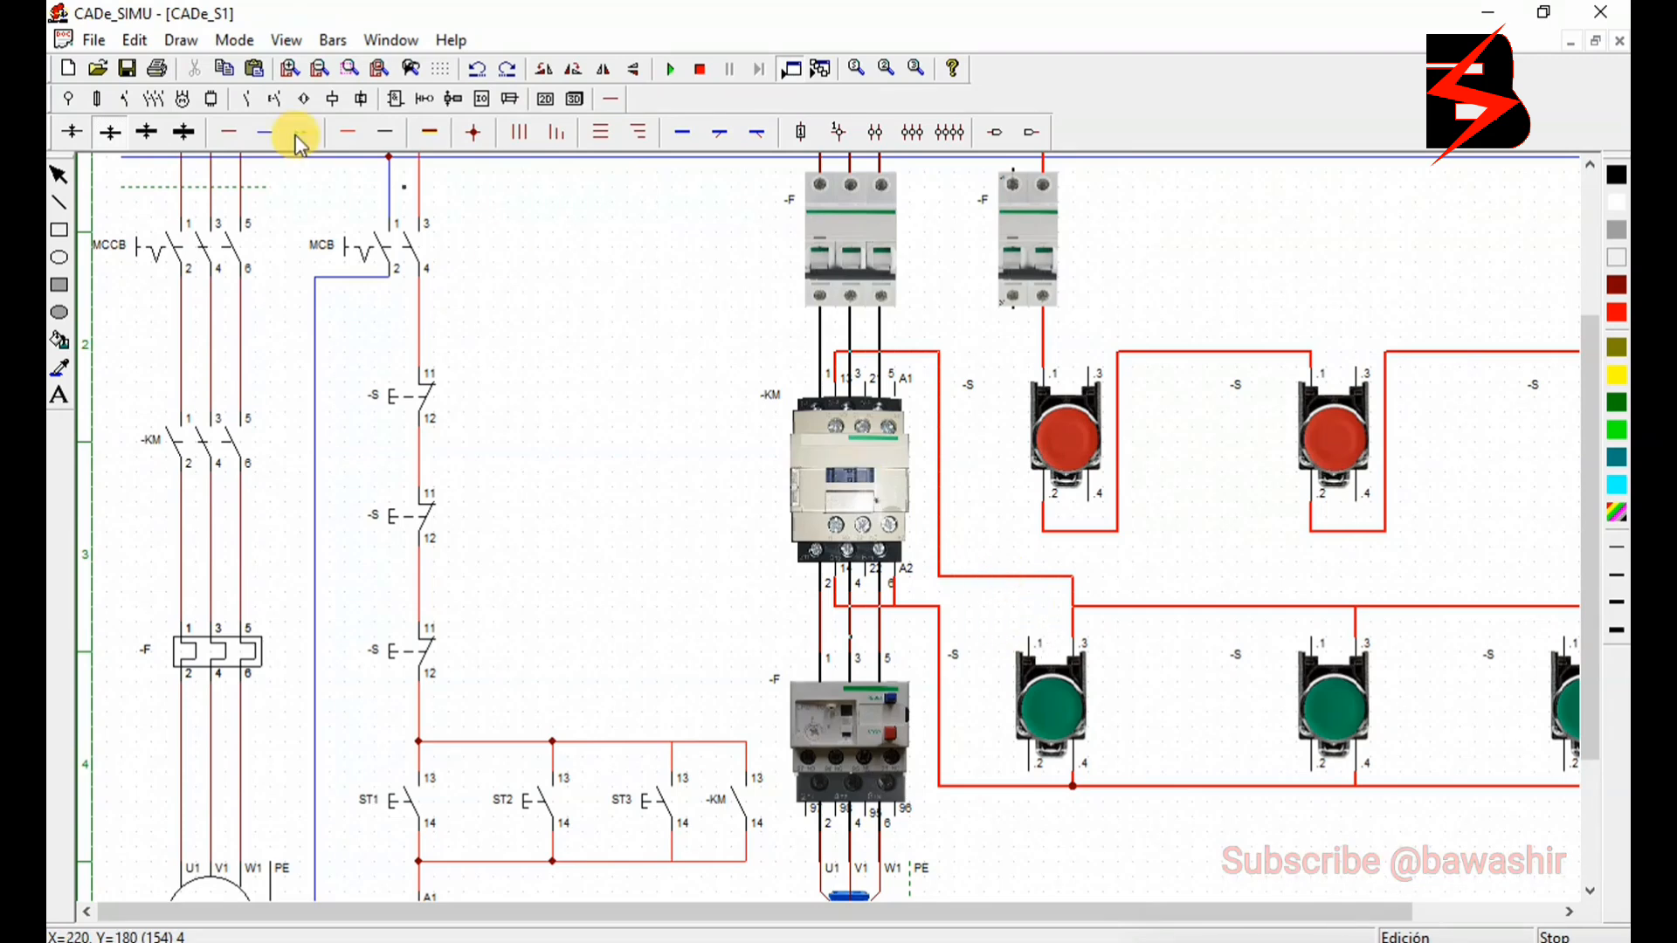
- Connect the two-pole breaker's neutral outlet to contactor terminal A1 with a blue neutral wire
click(261, 133)
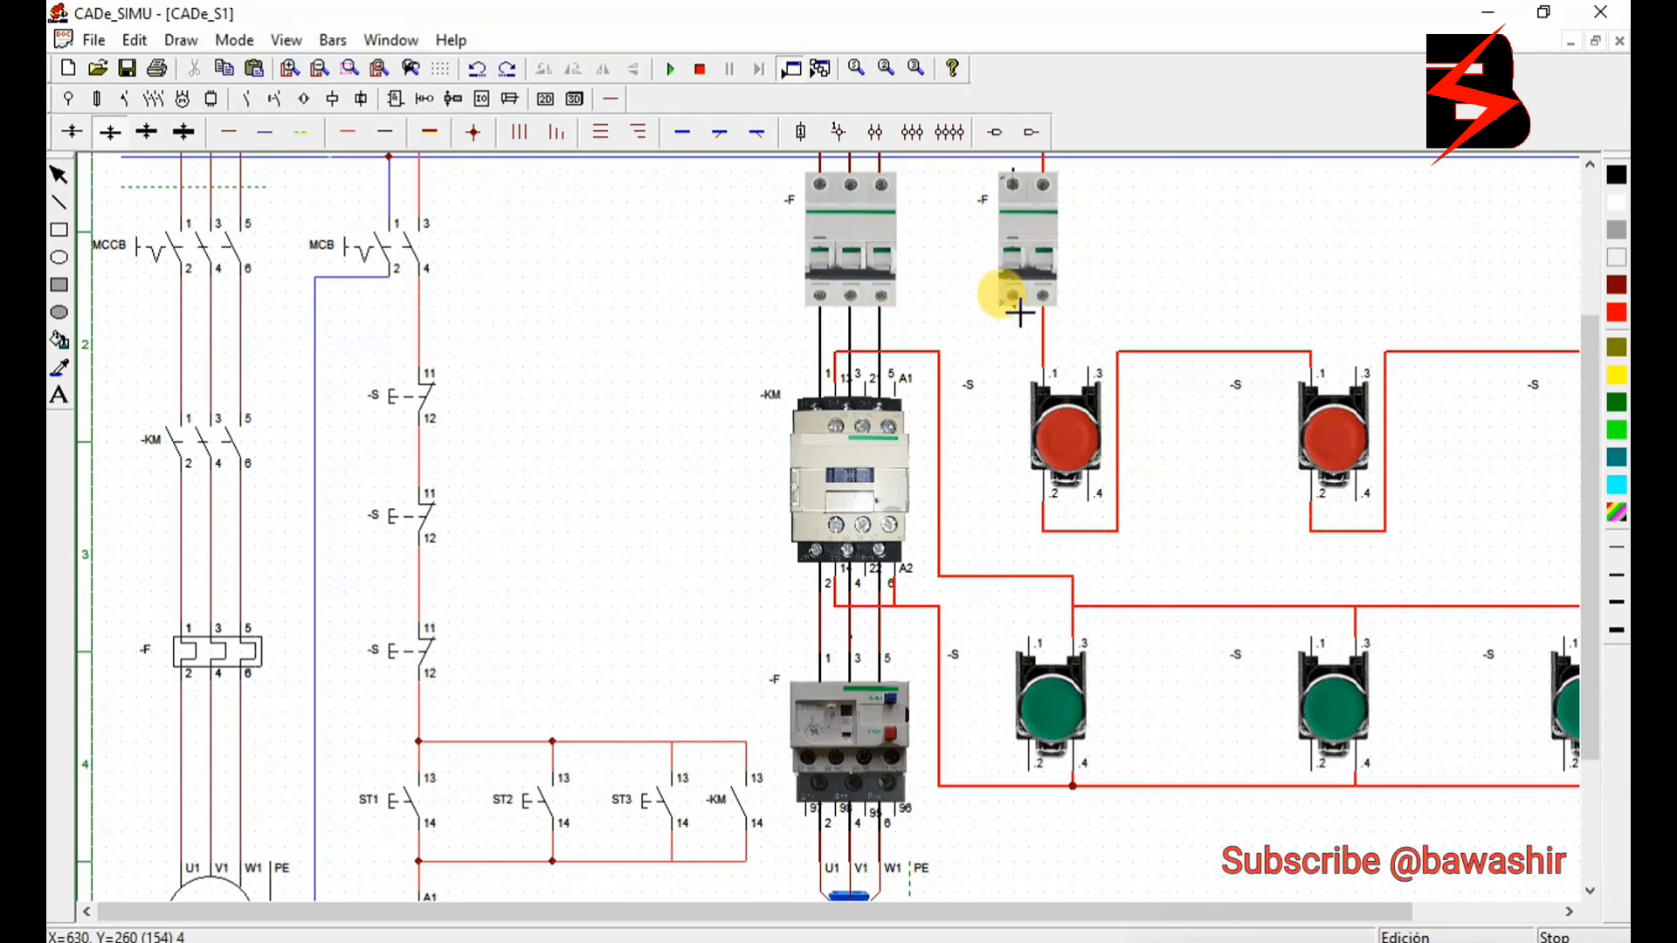
drag(1019, 311, 1012, 393)
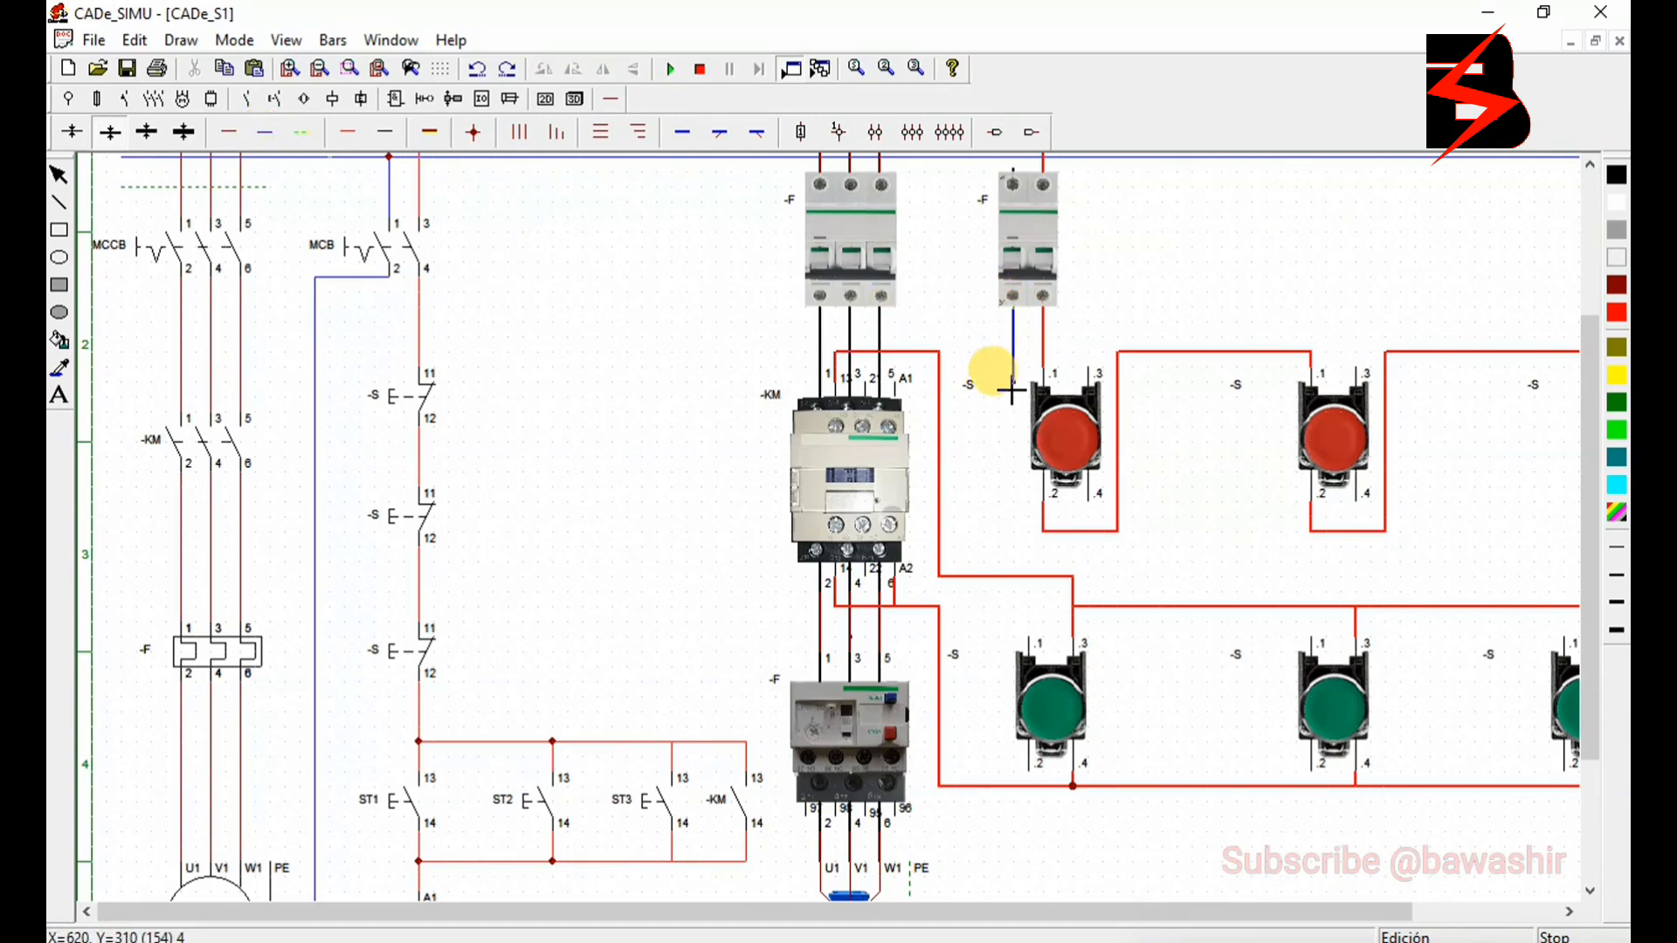
drag(900, 384, 1016, 393)
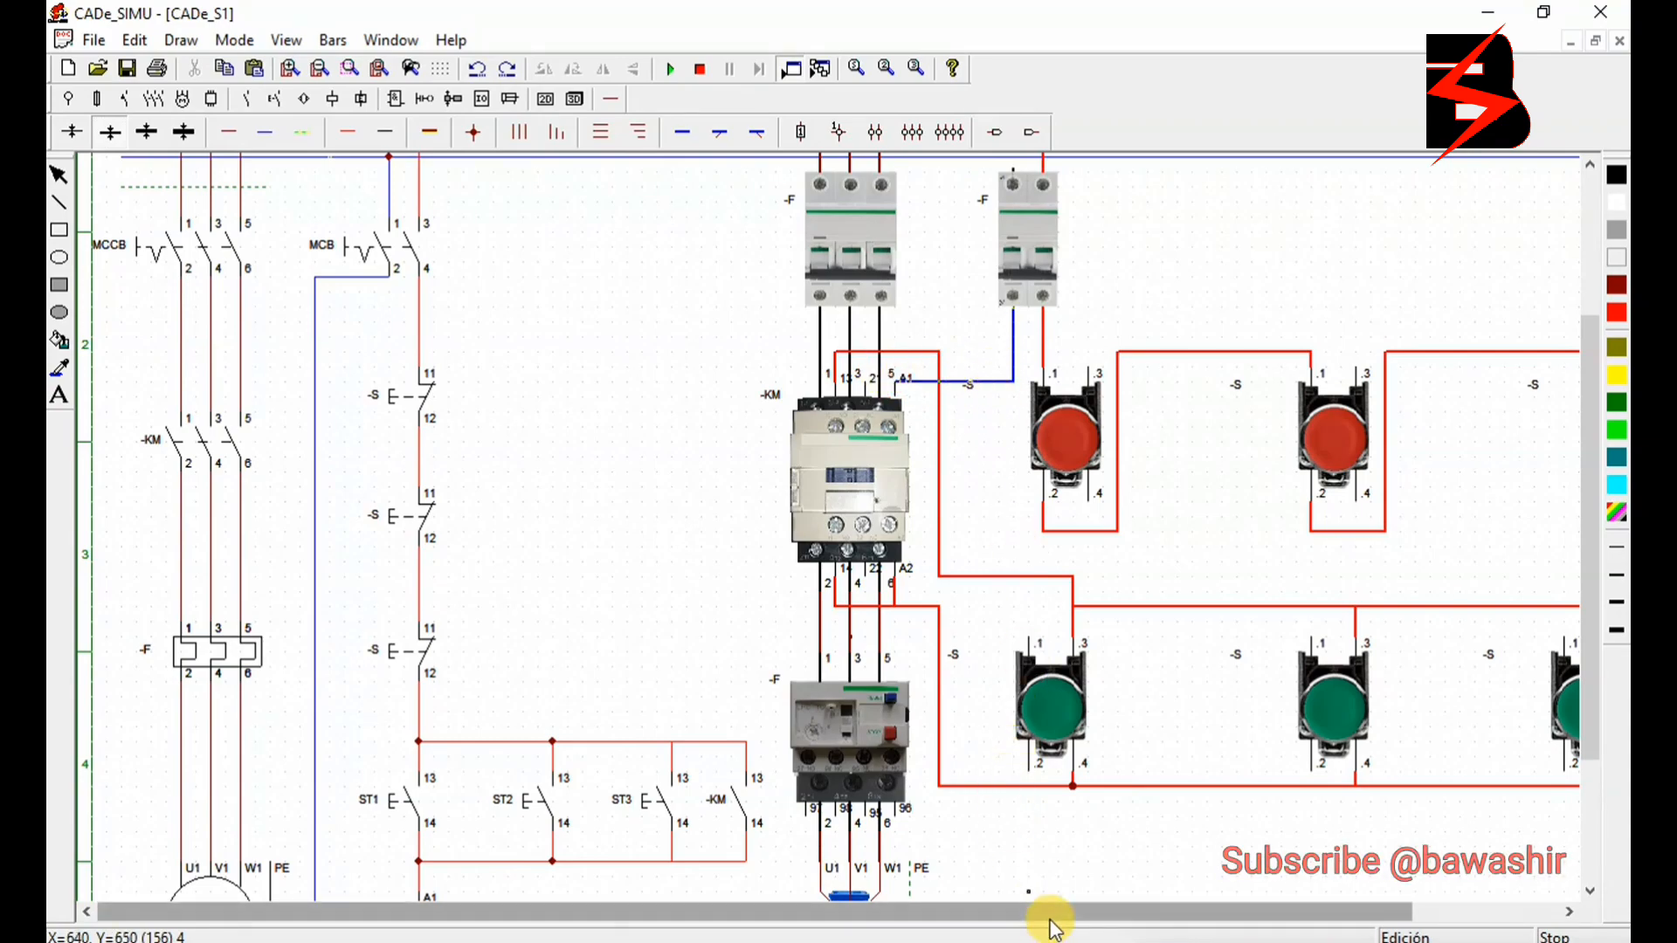
- Rename the pictorial three-pole breaker as -MCCB and the two-pole breaker as -MCB
drag(1047, 917, 1140, 913)
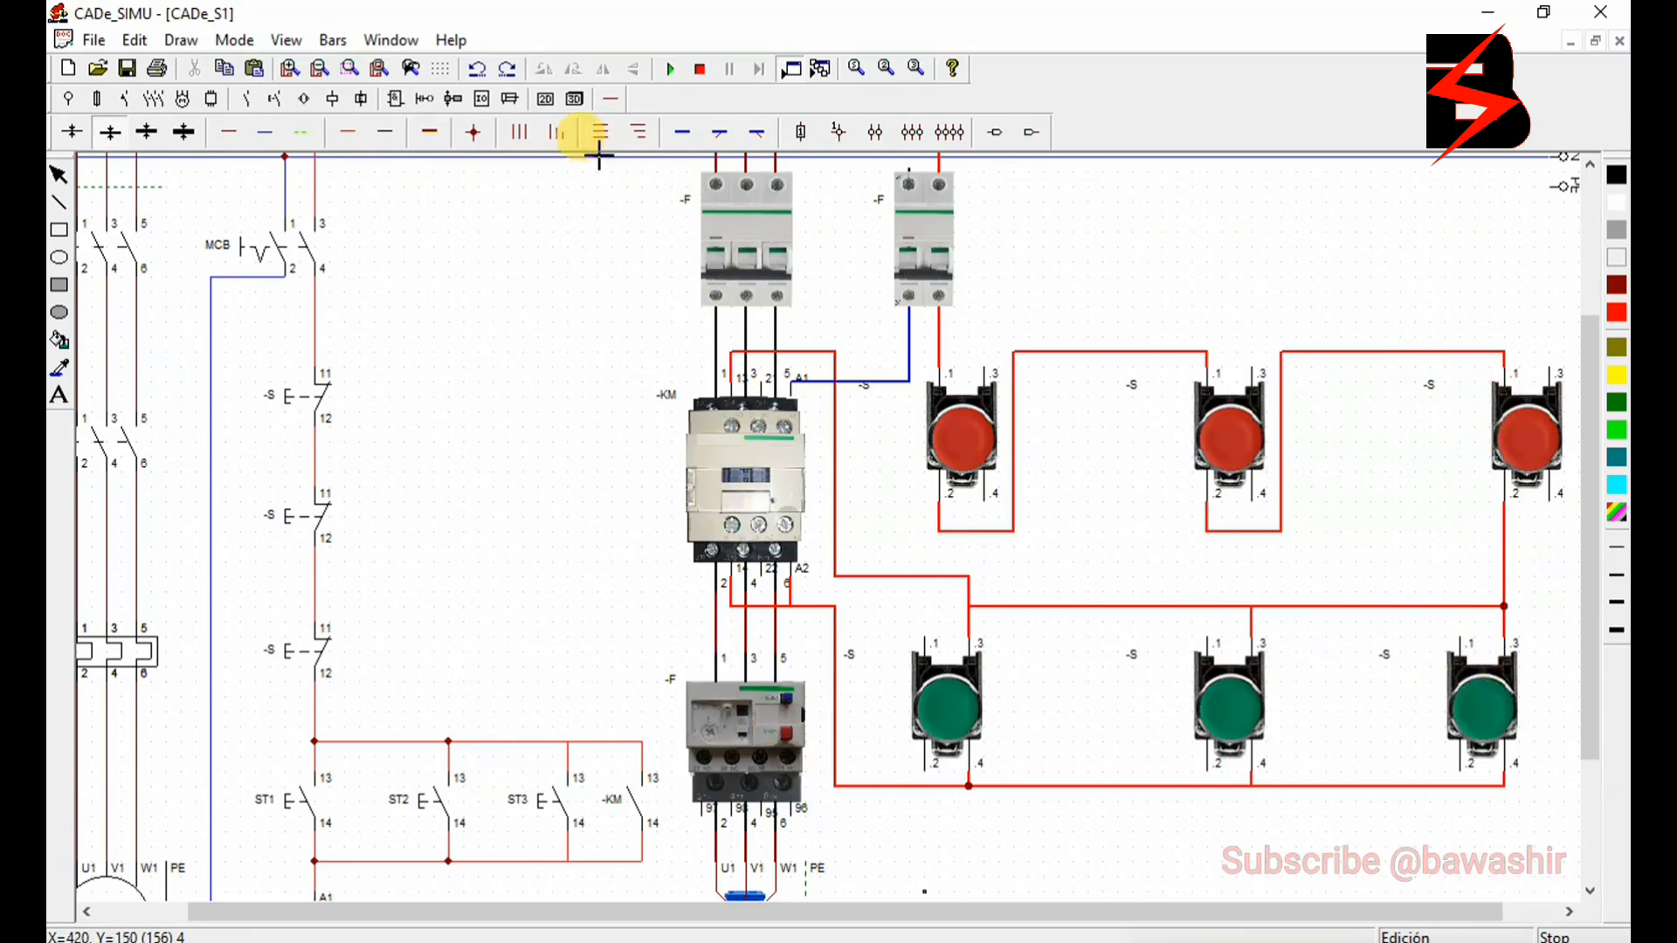
scroll(693, 314, up, 1)
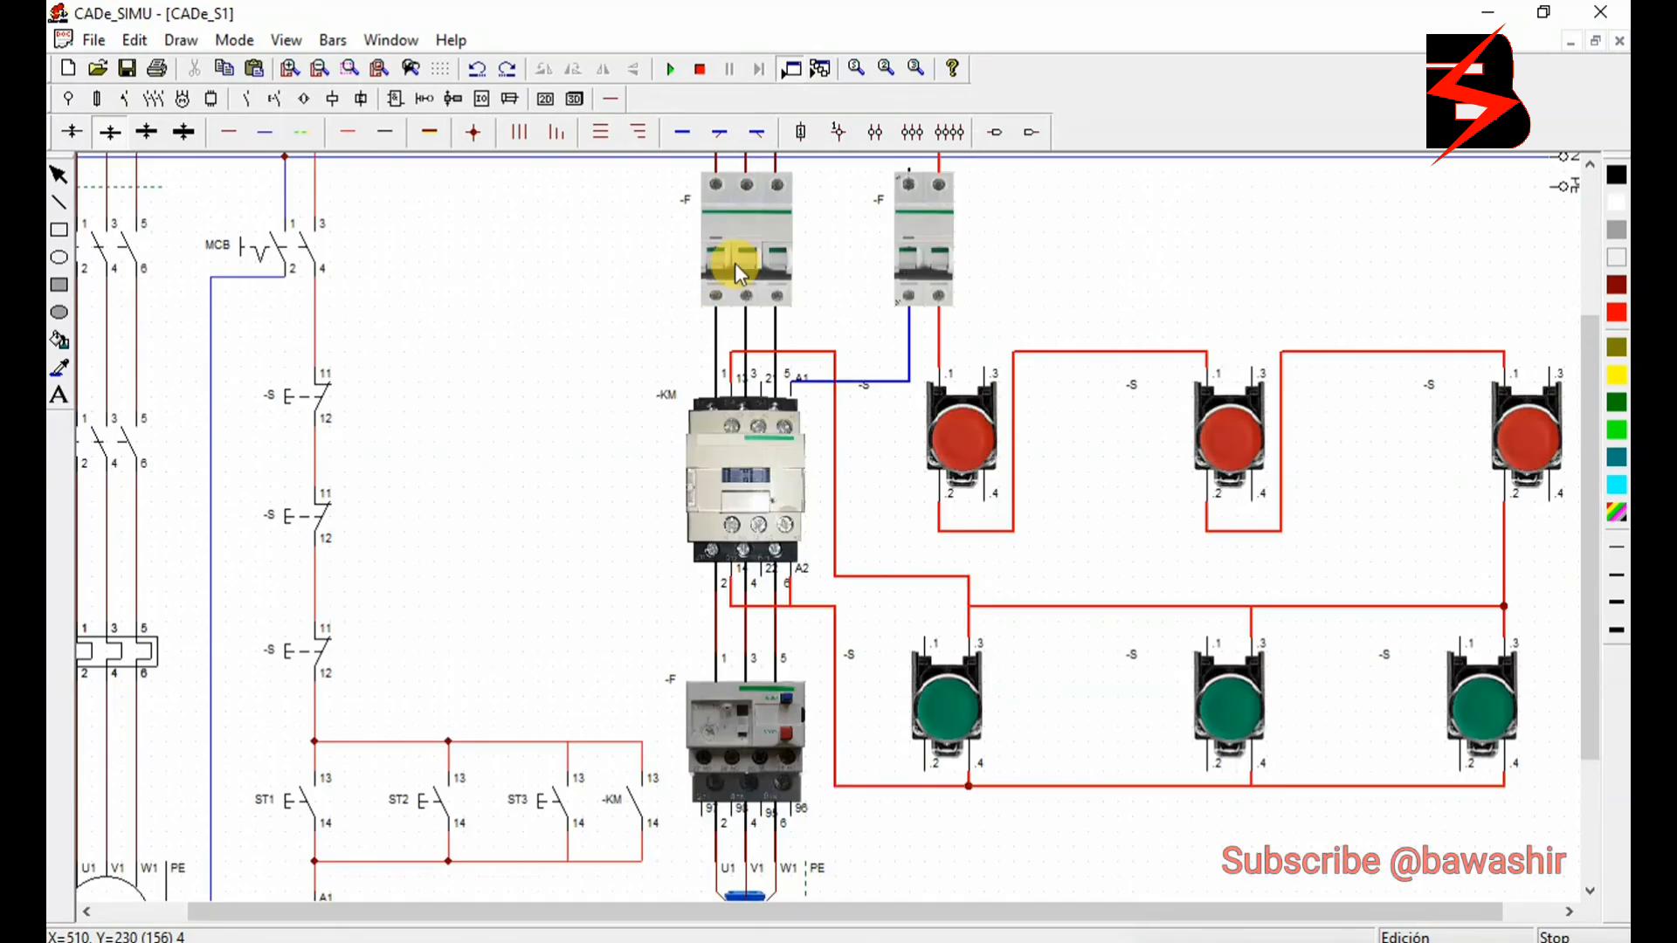
double_click(735, 264)
double_click(787, 314)
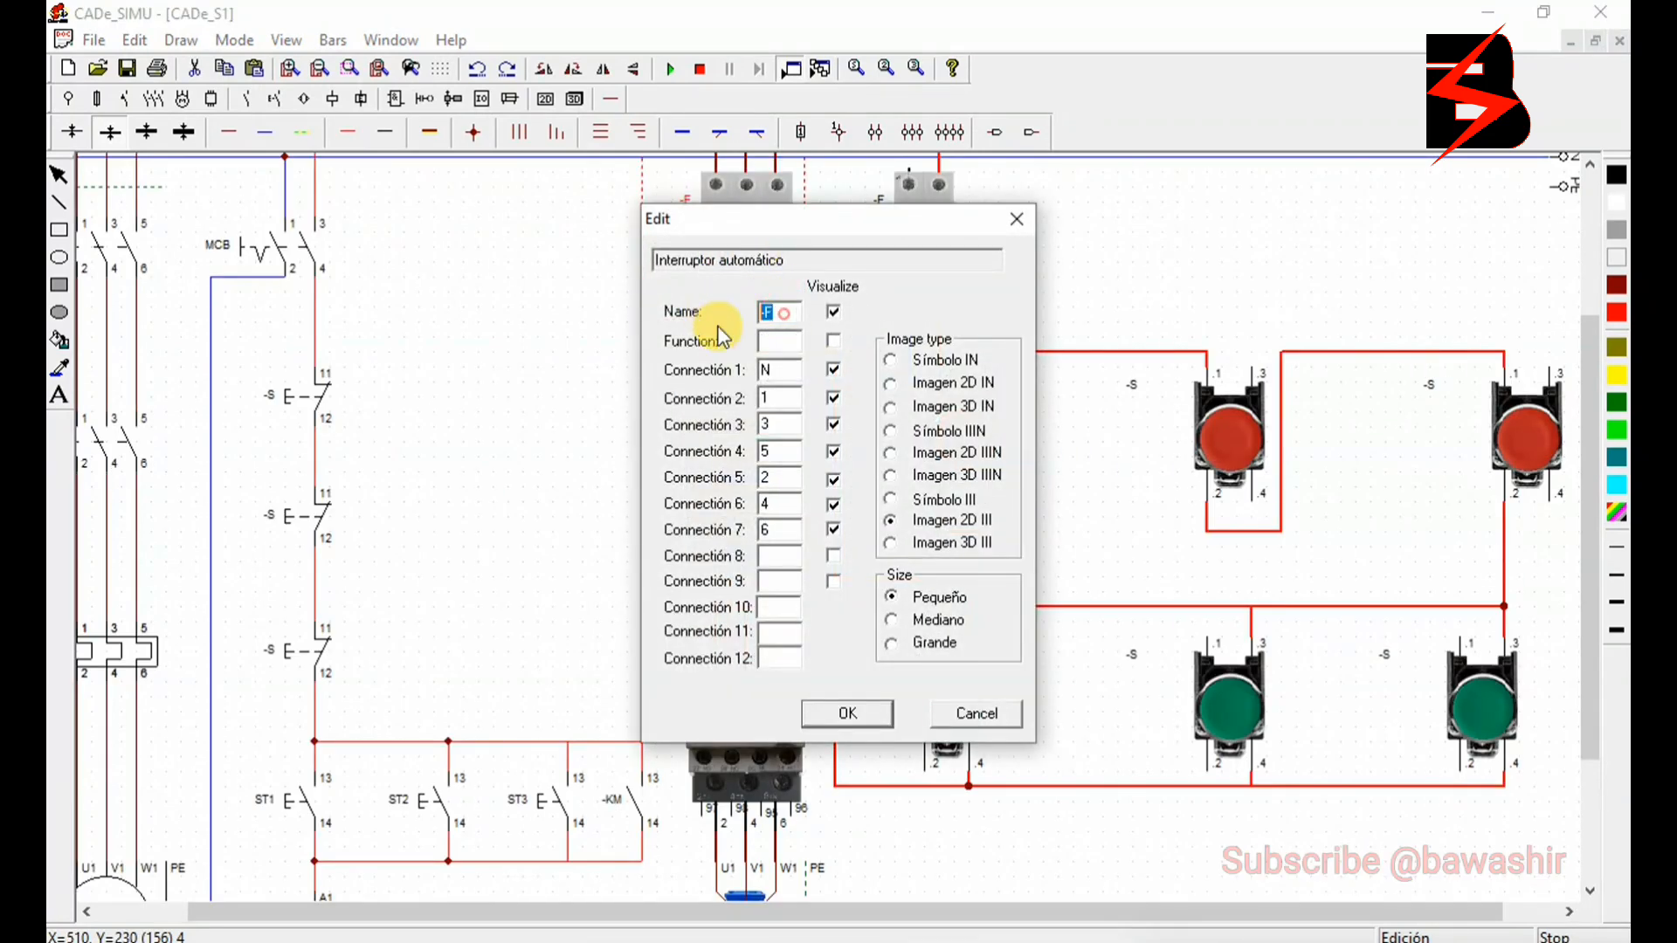
text(-MCCB)
click(834, 712)
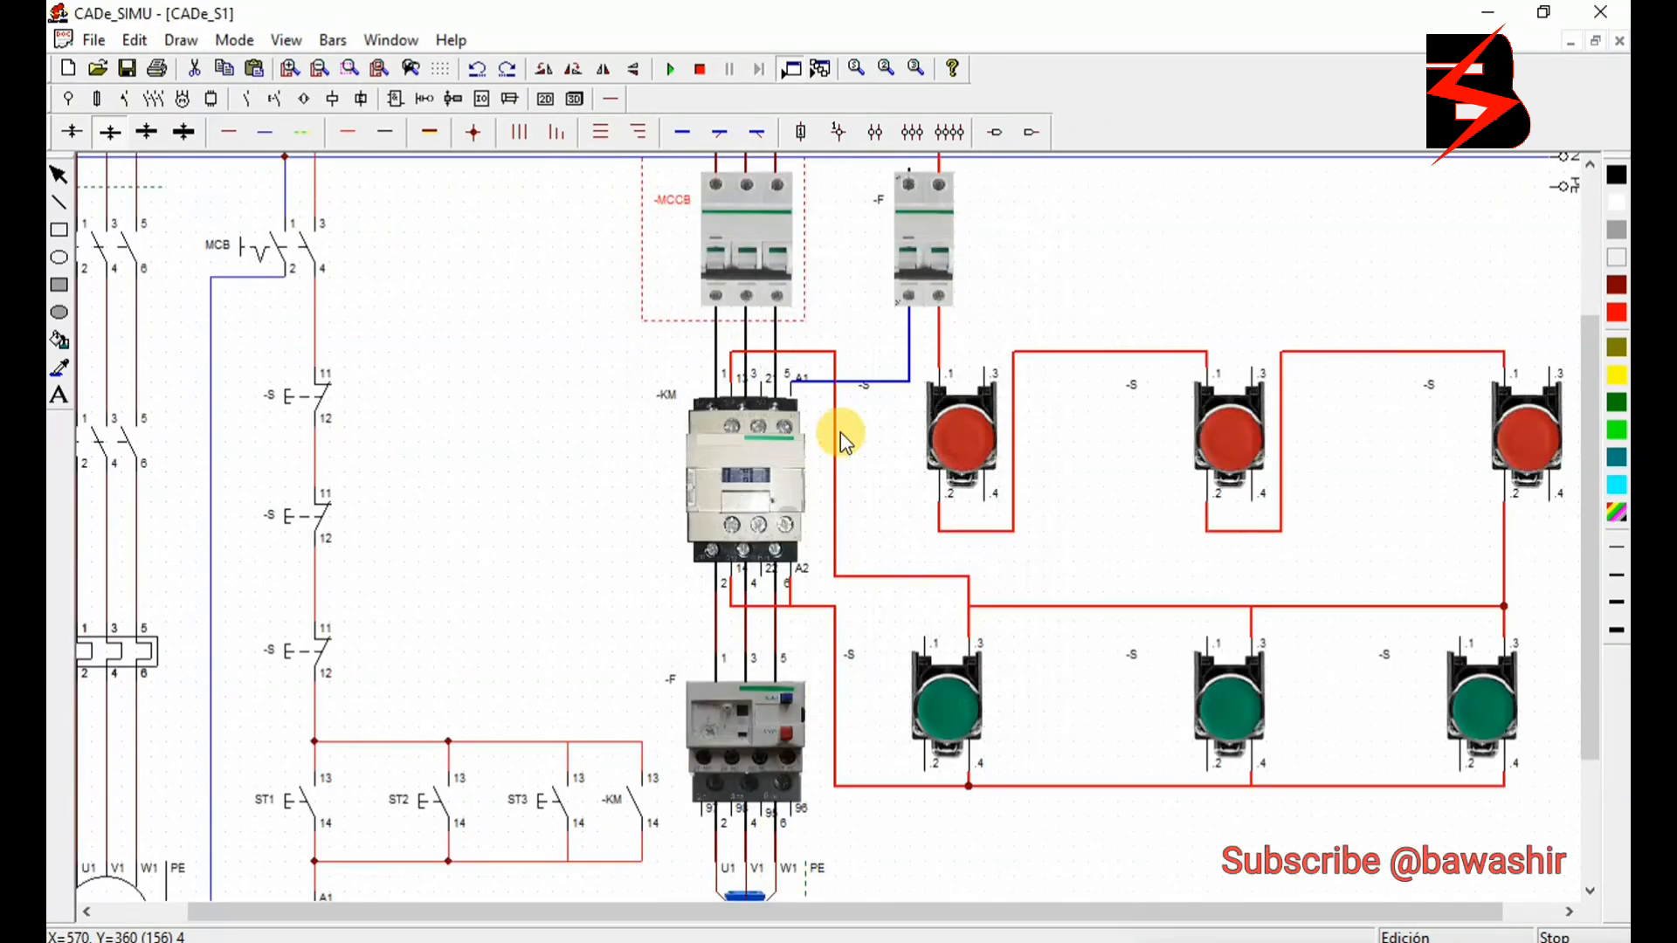
double_click(919, 251)
click(780, 312)
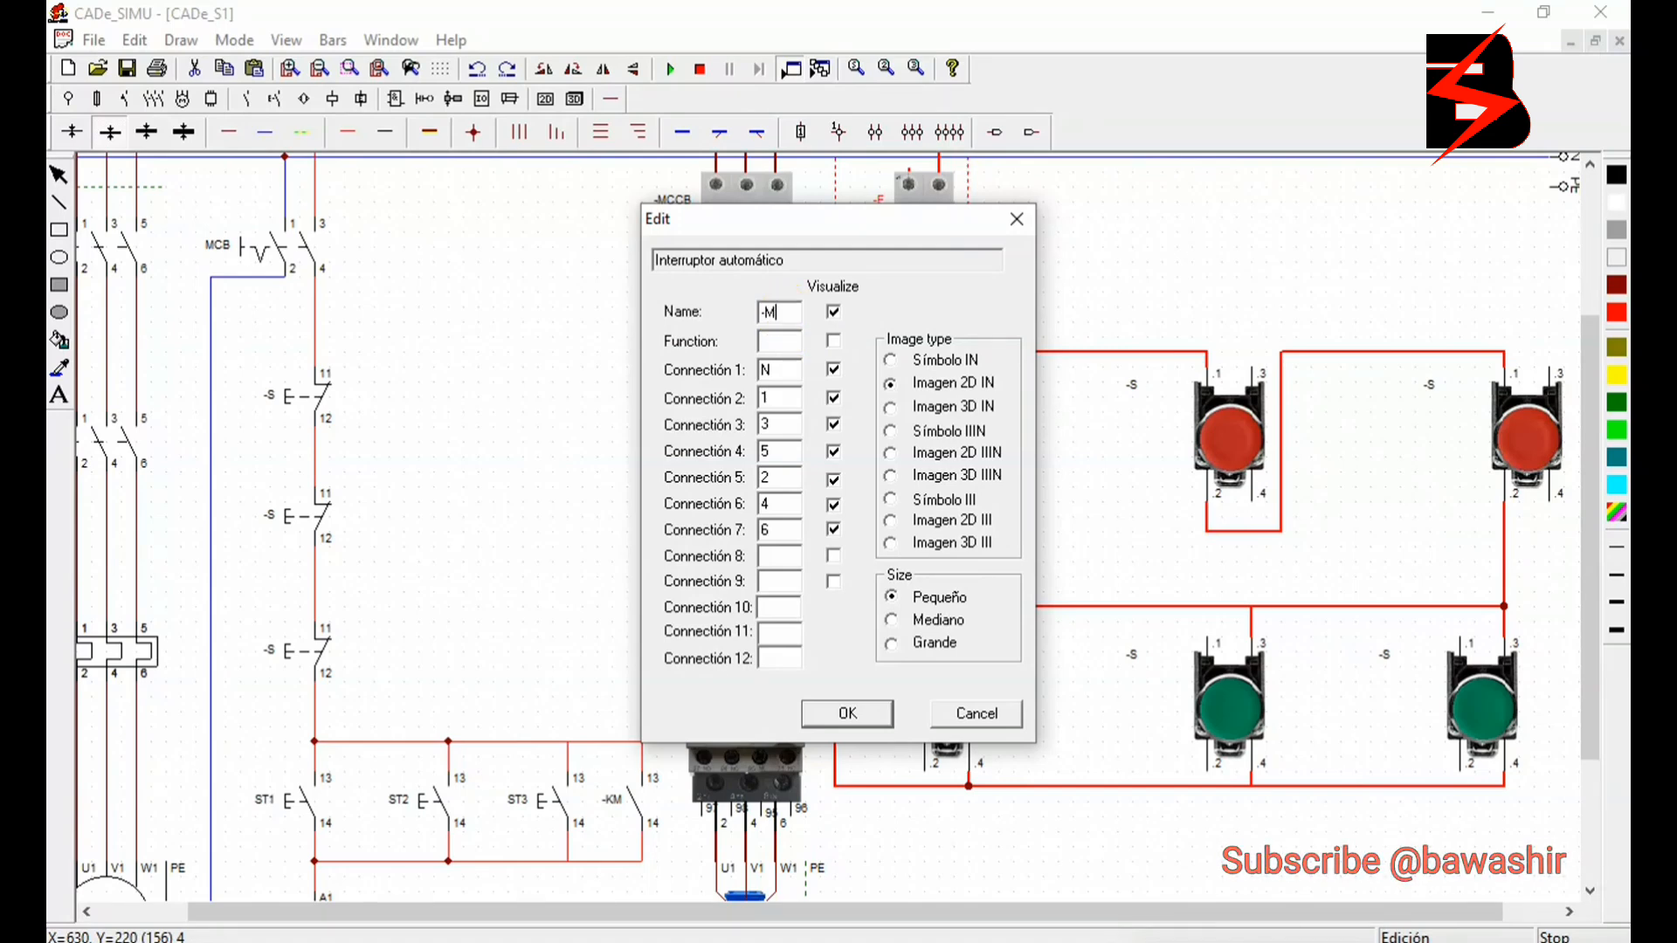
click(849, 715)
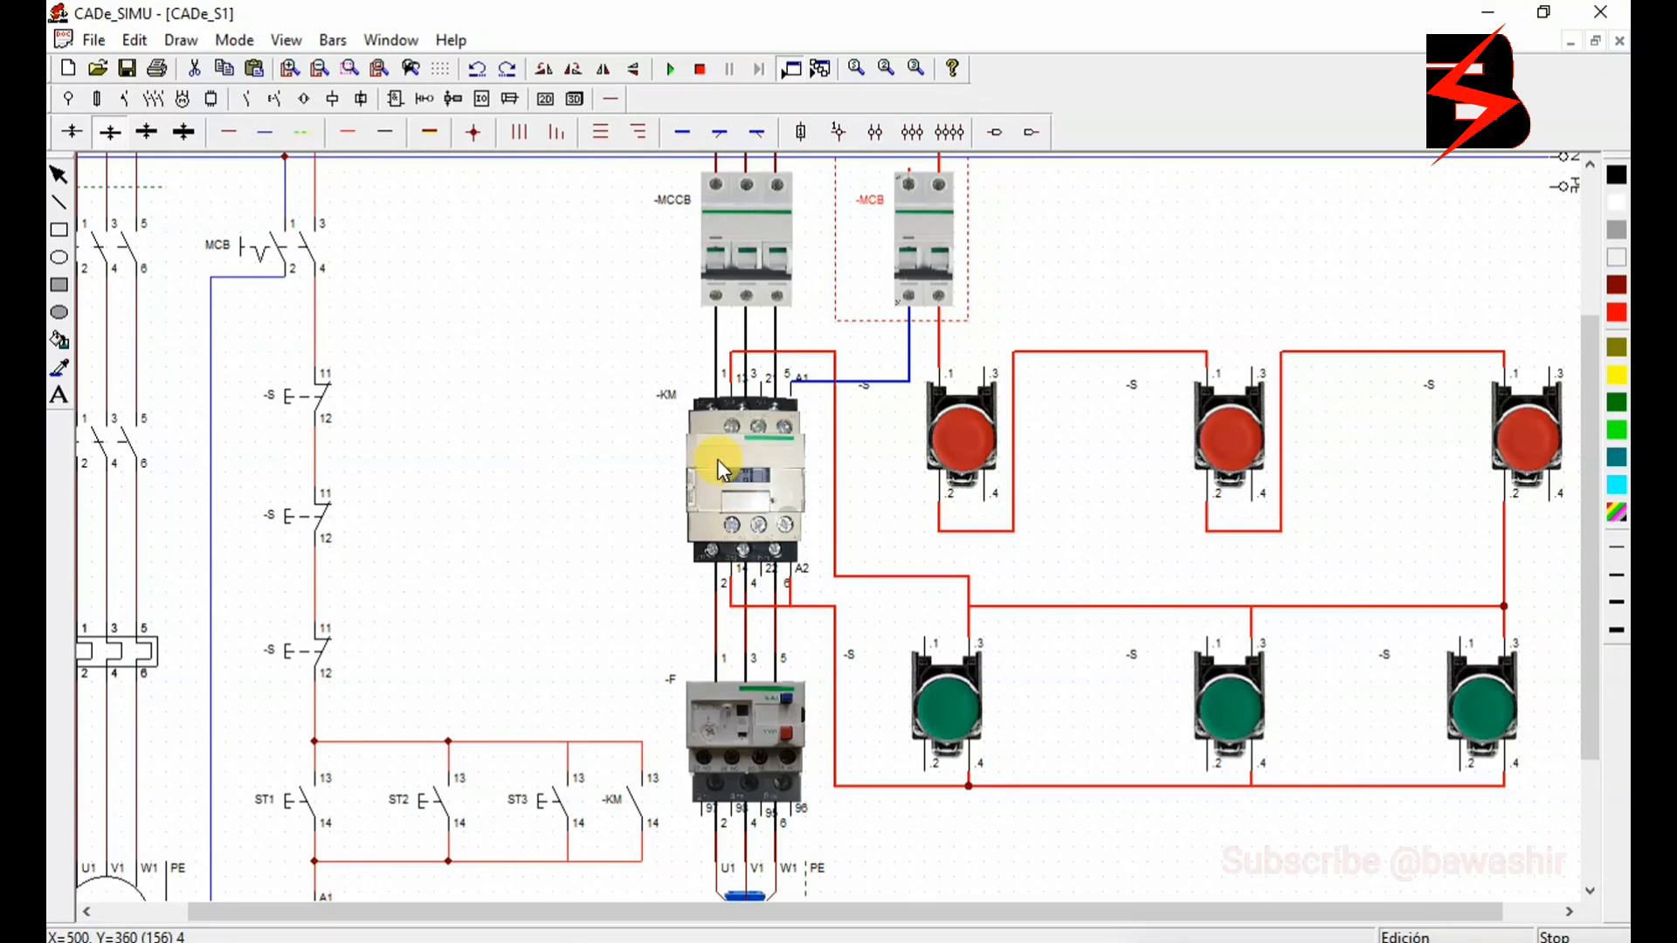
- Rename the three red push buttons, in wiring order from the breaker, as -SP1, -SP2 and -SP3
double_click(968, 438)
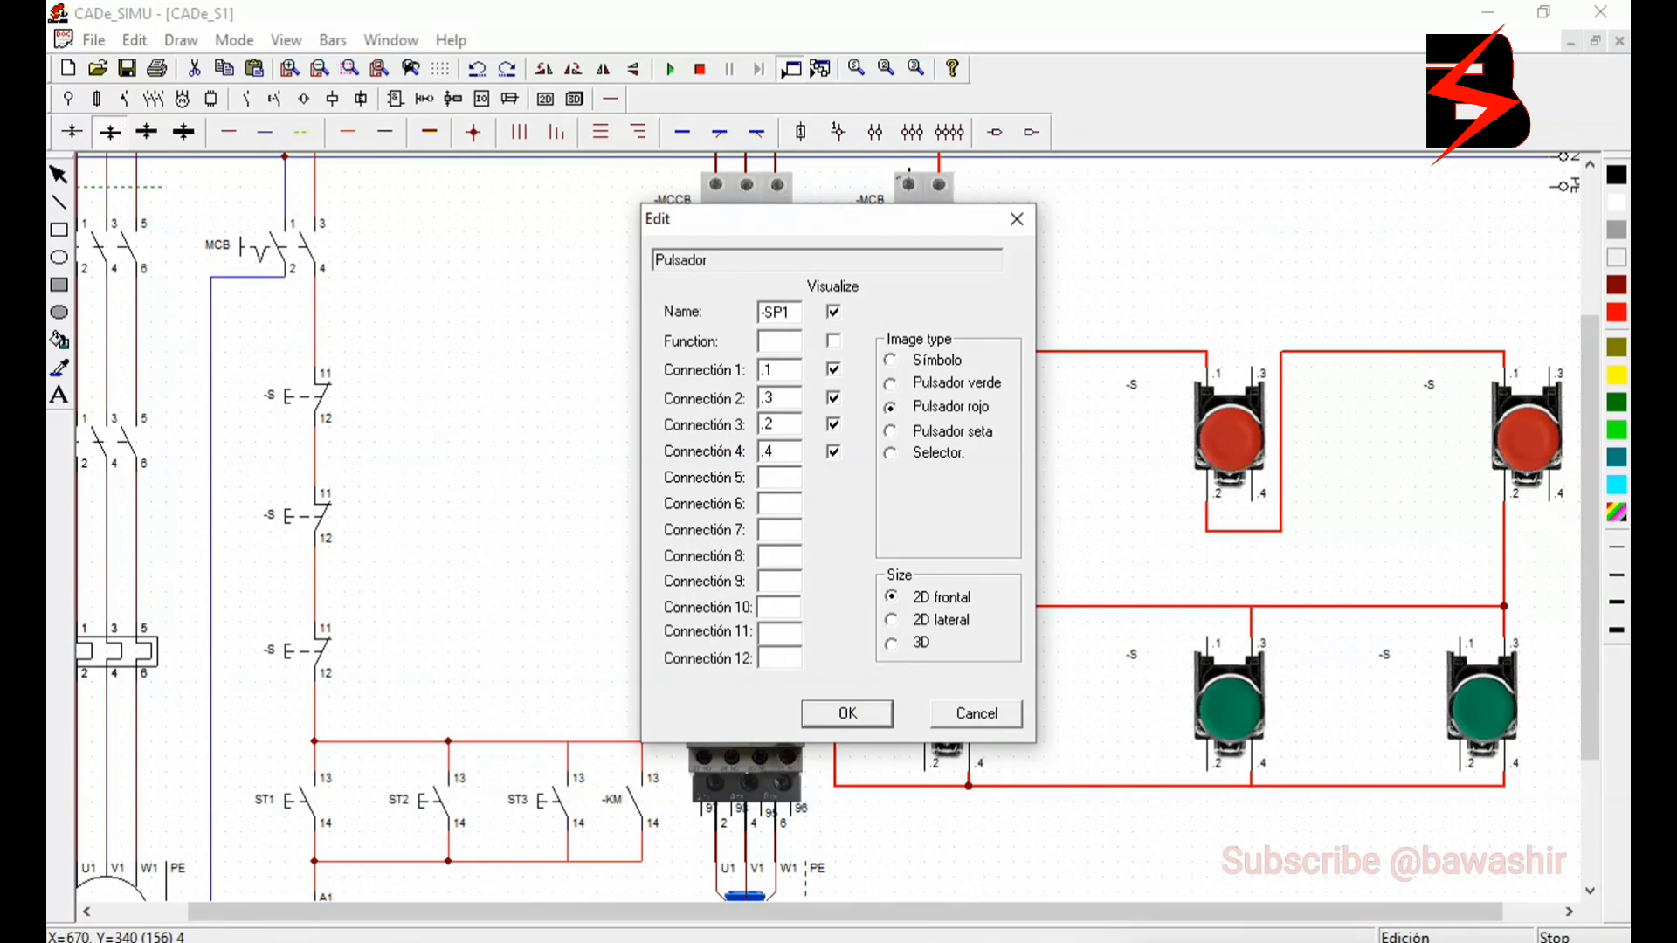
click(847, 714)
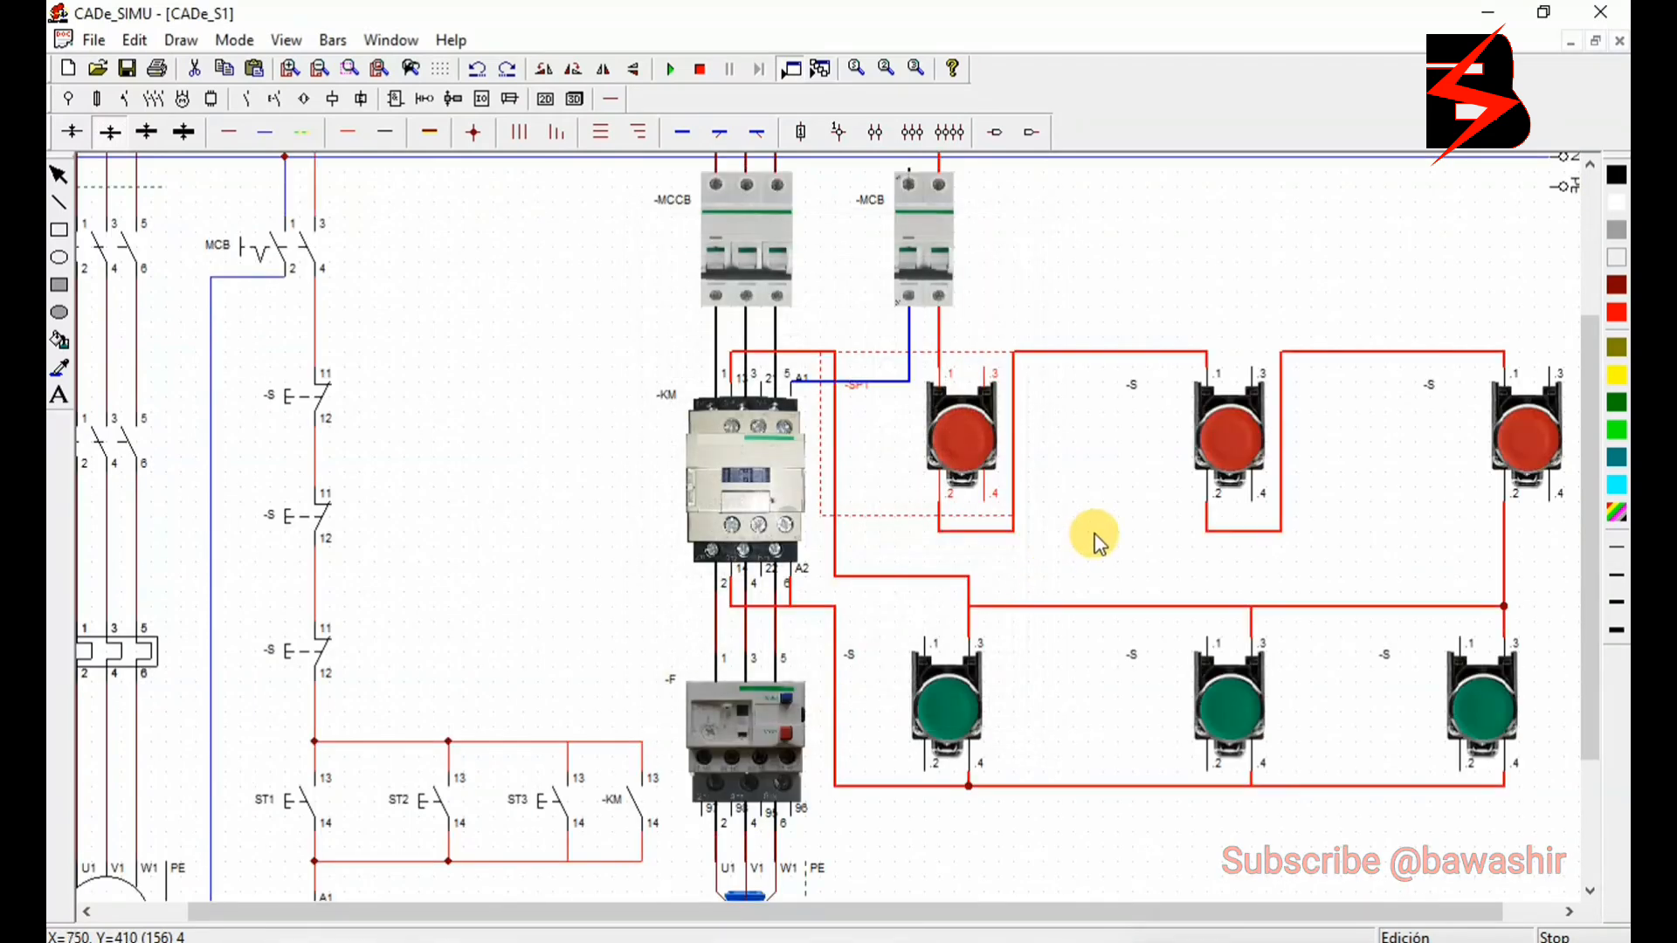
double_click(971, 443)
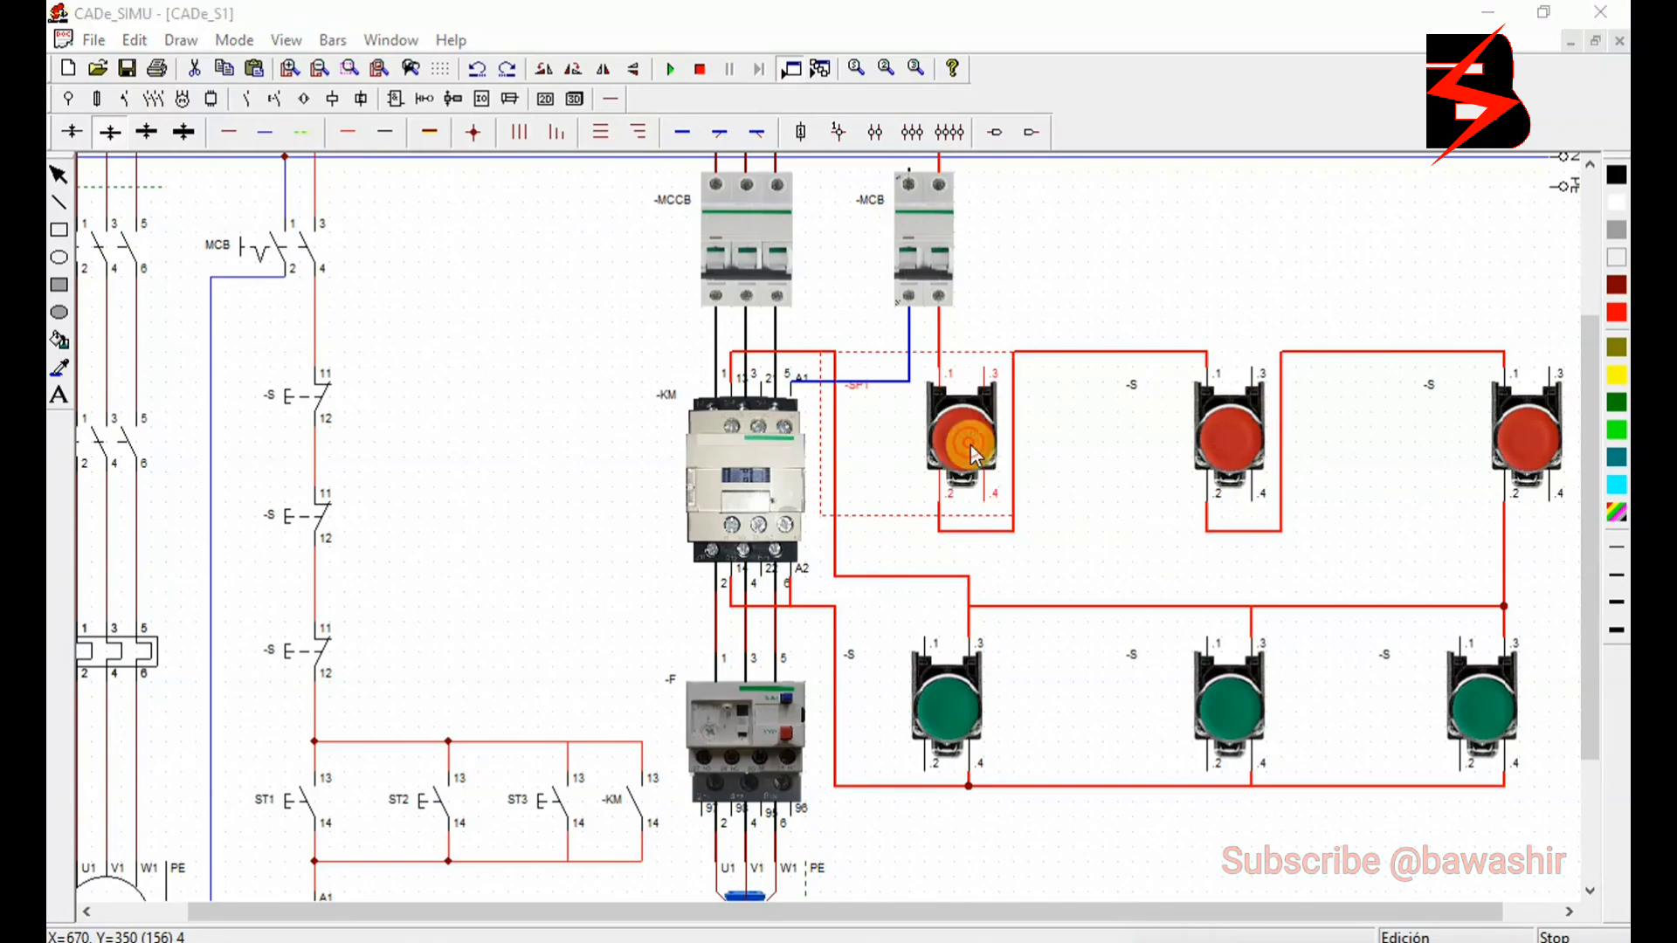
click(848, 713)
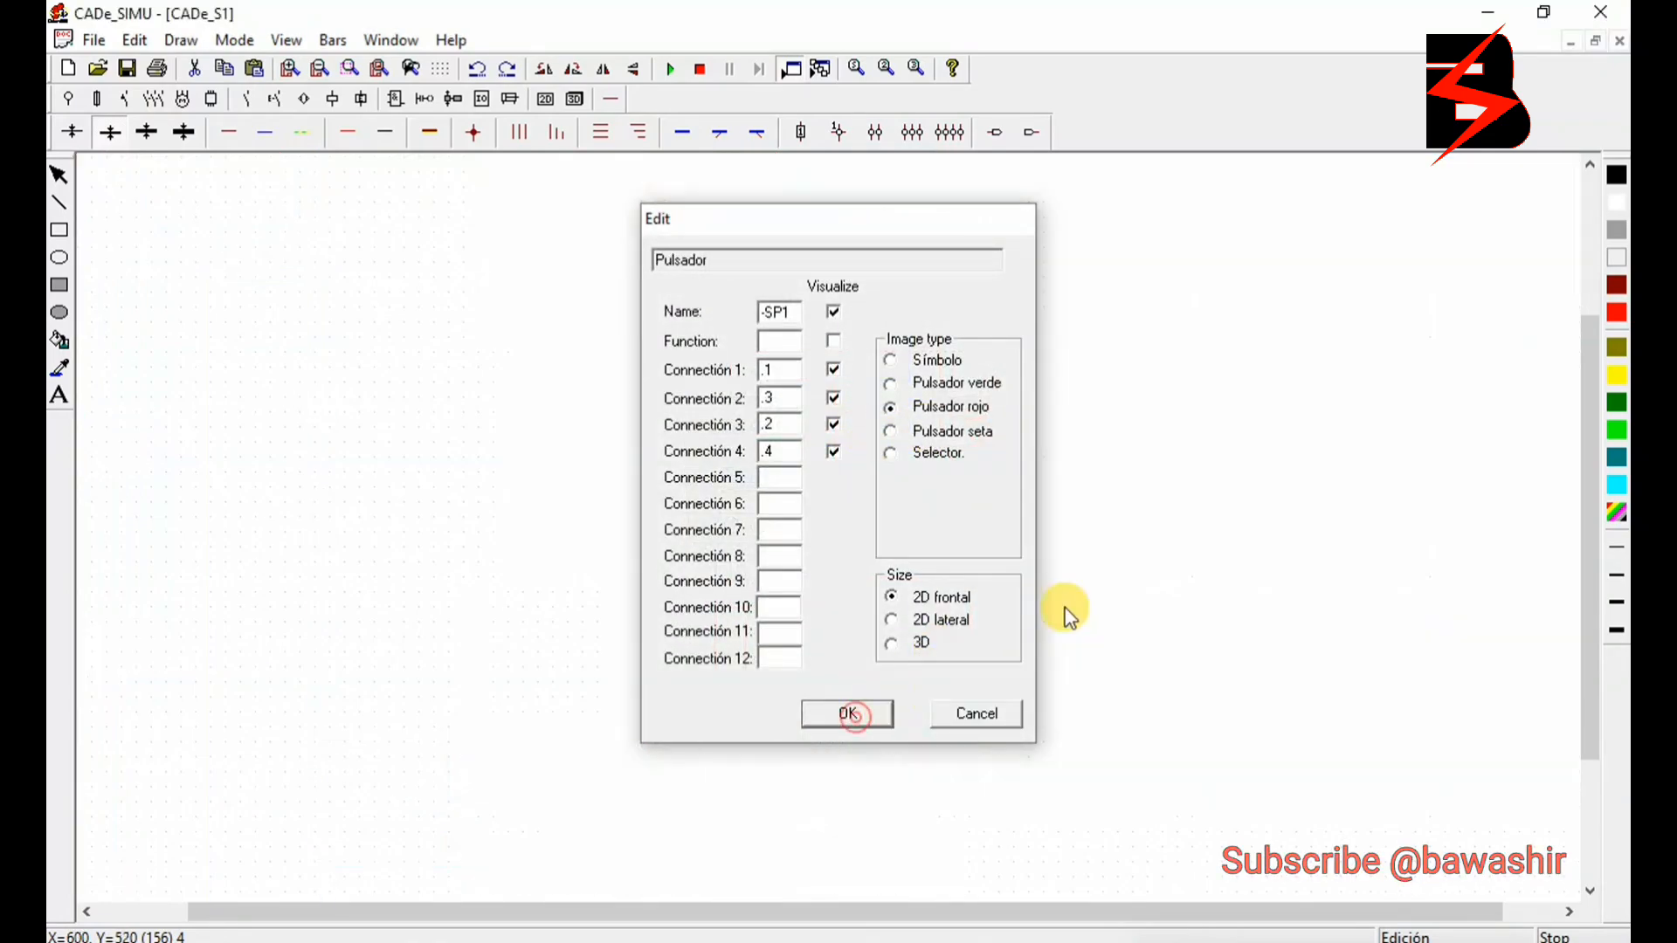
double_click(1223, 433)
double_click(788, 315)
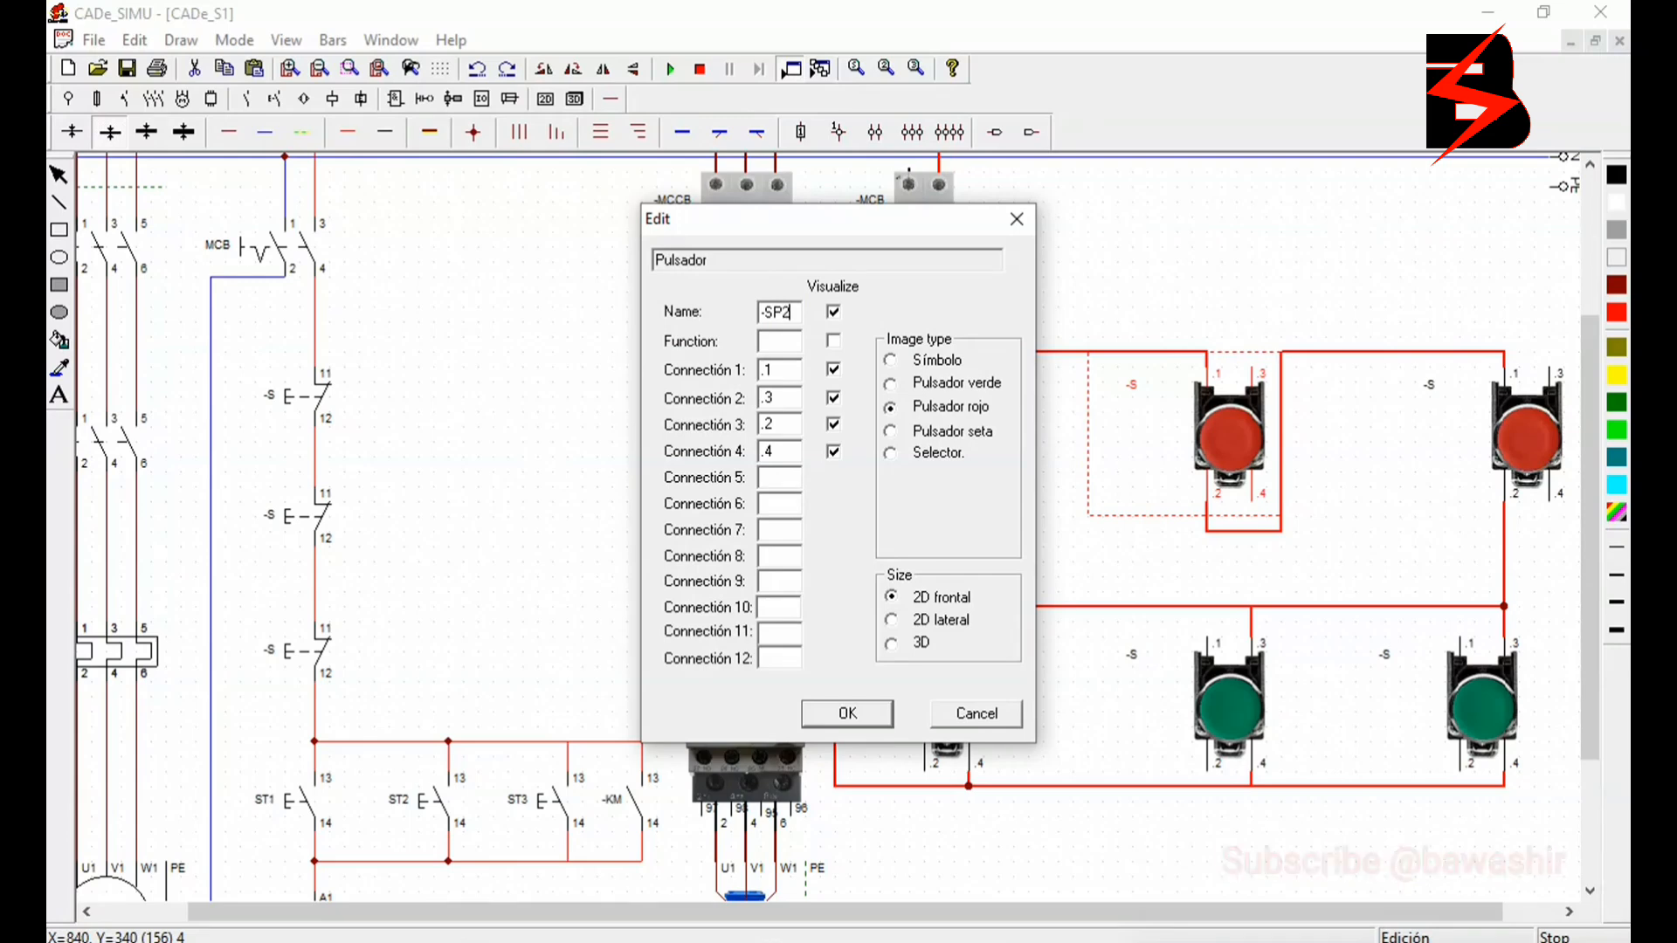
click(873, 714)
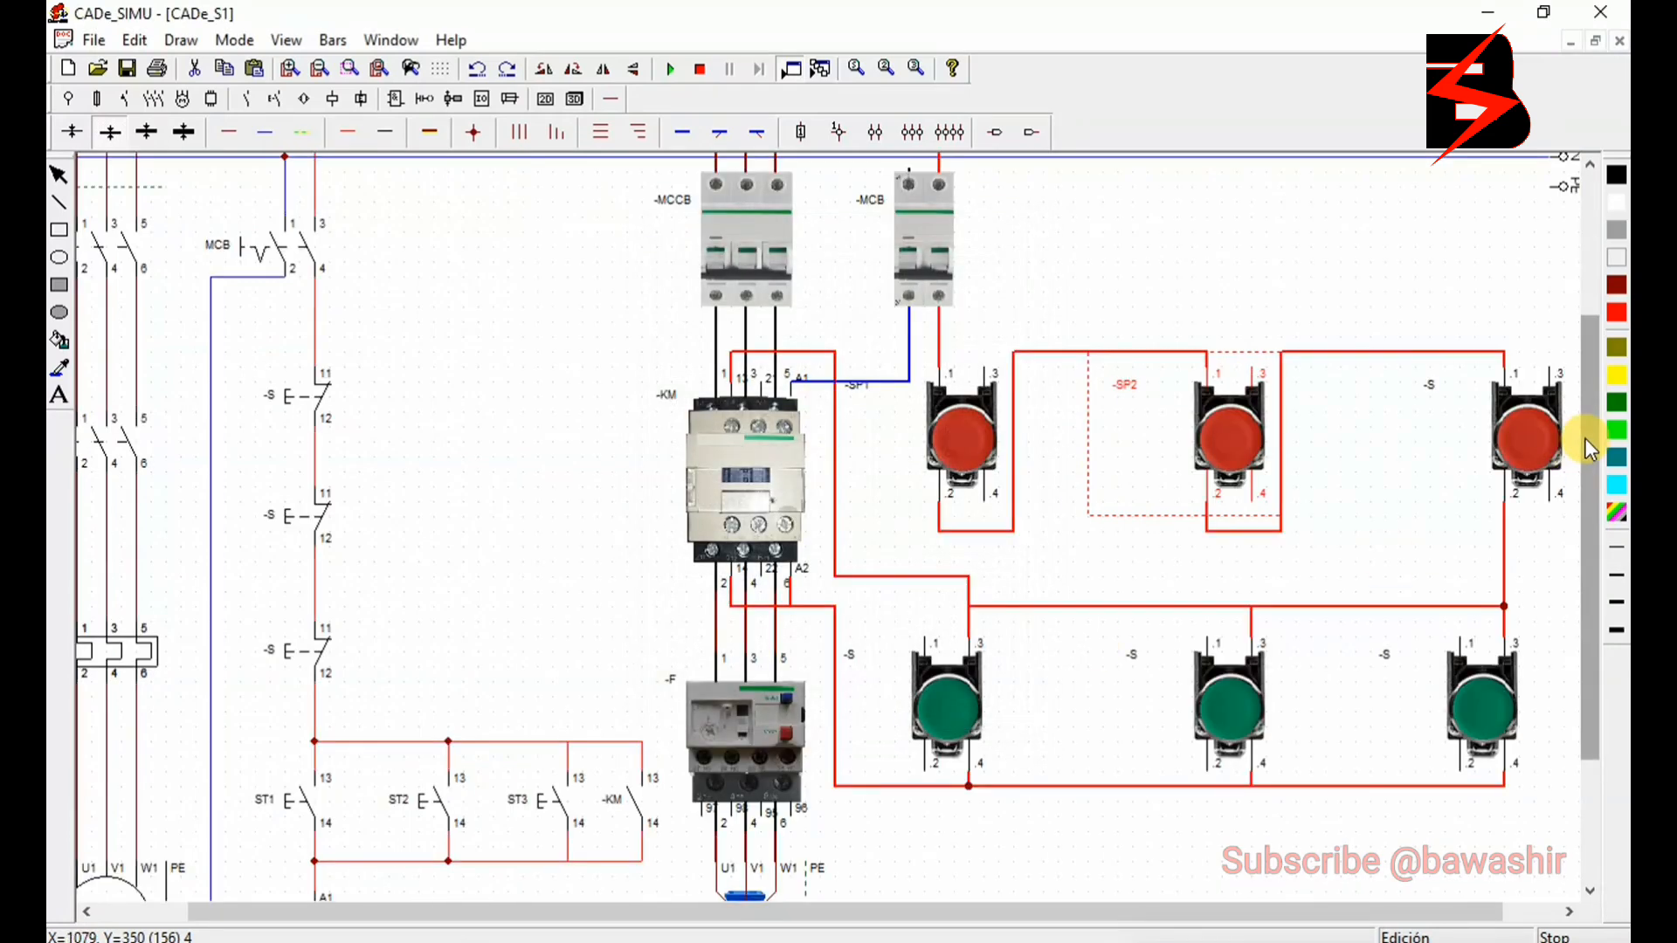
double_click(1521, 437)
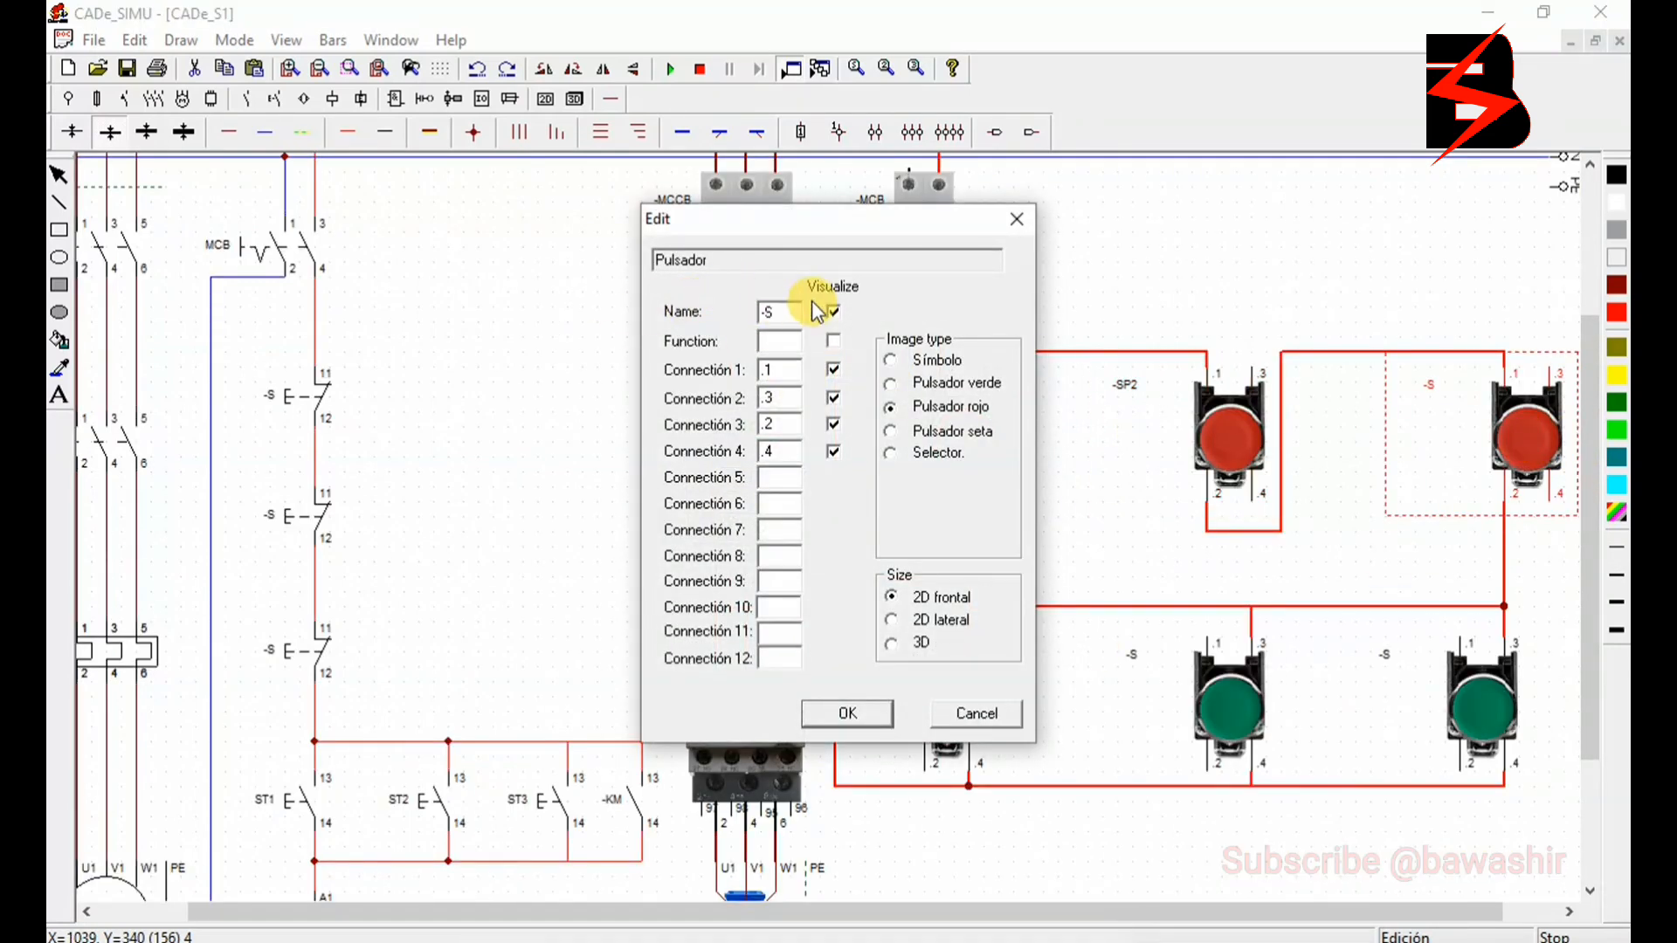
double_click(784, 311)
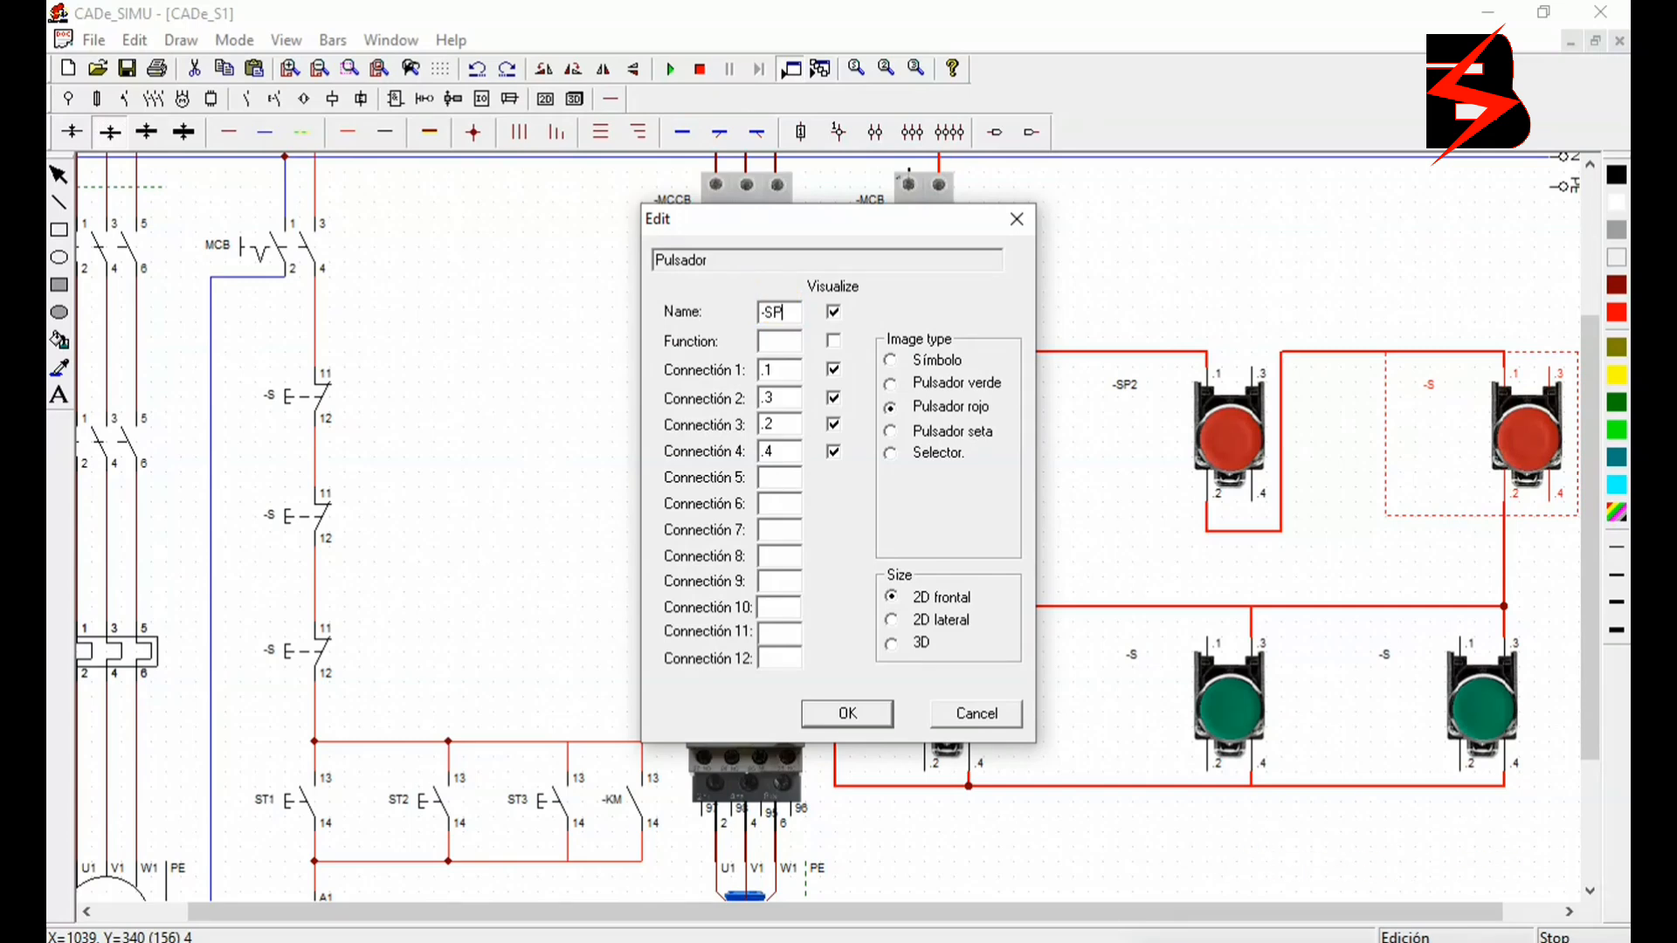
click(865, 721)
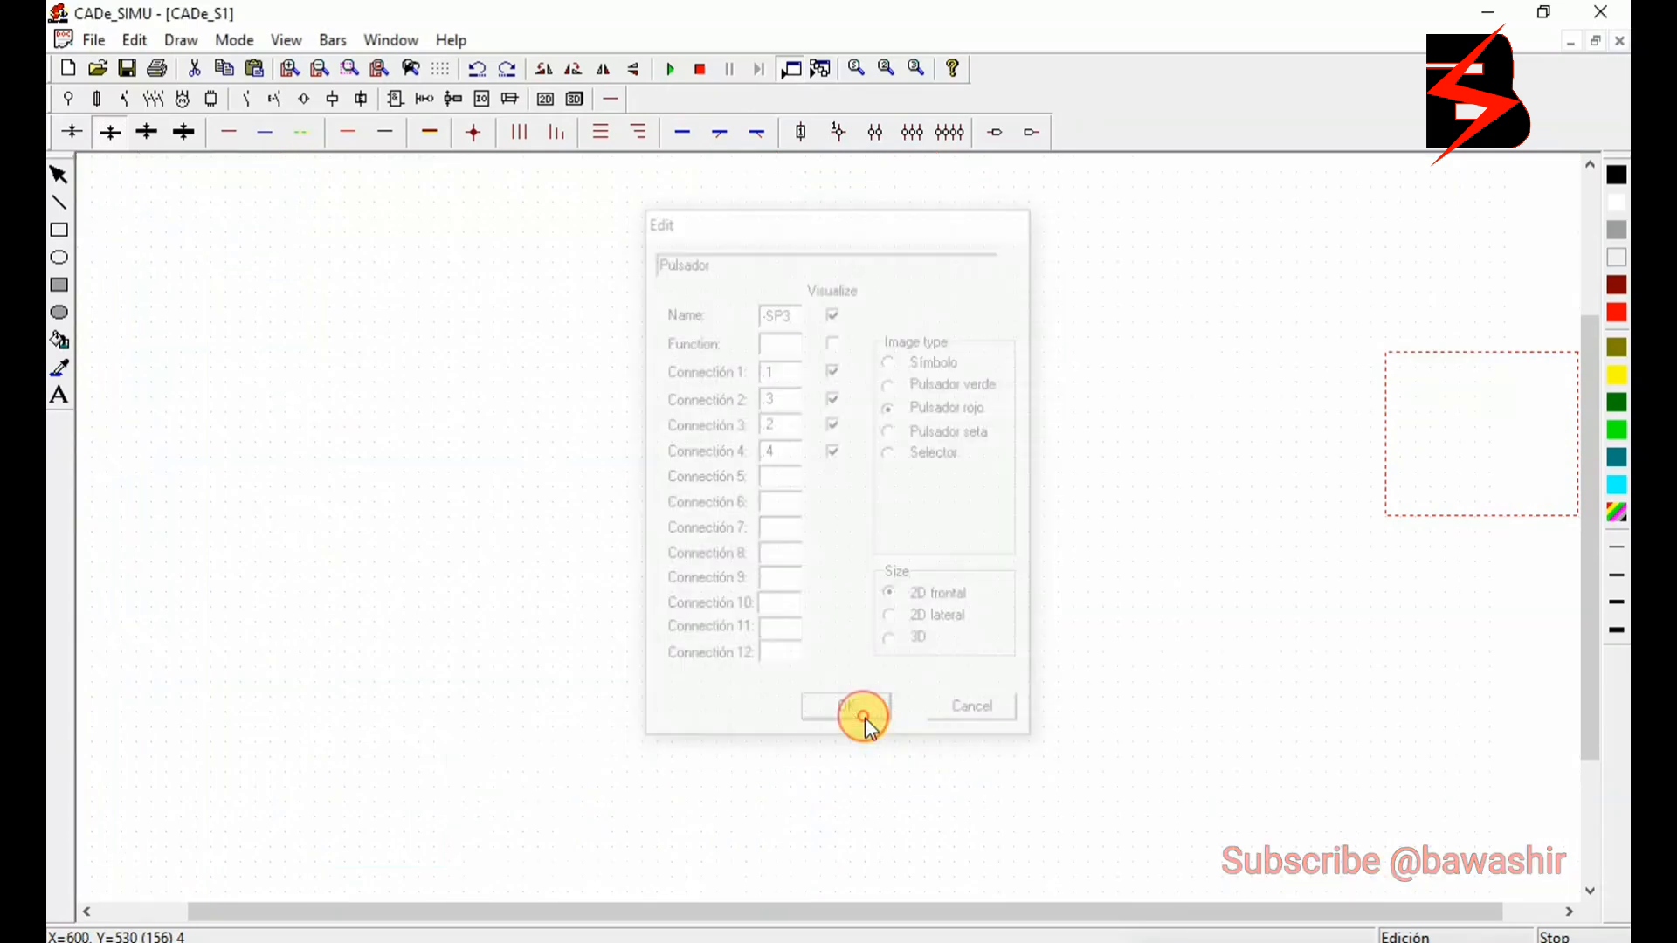
- Rename the green push button nearest the contactor as -ST1 and the middle green one as -ST2
double_click(933, 694)
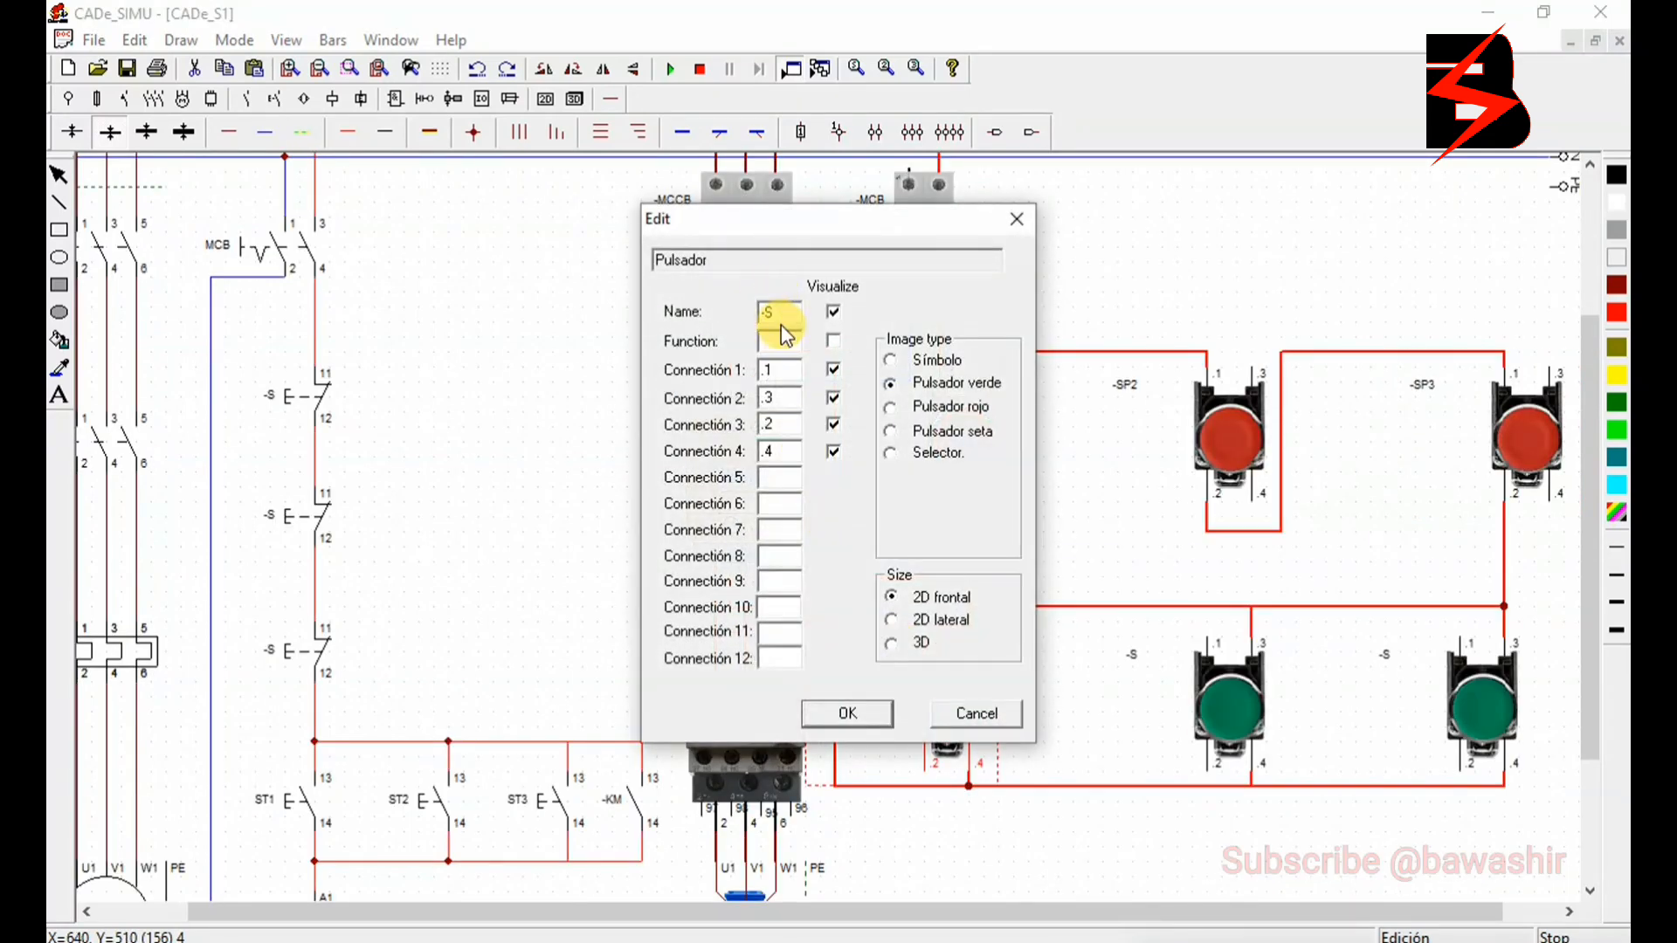
click(783, 314)
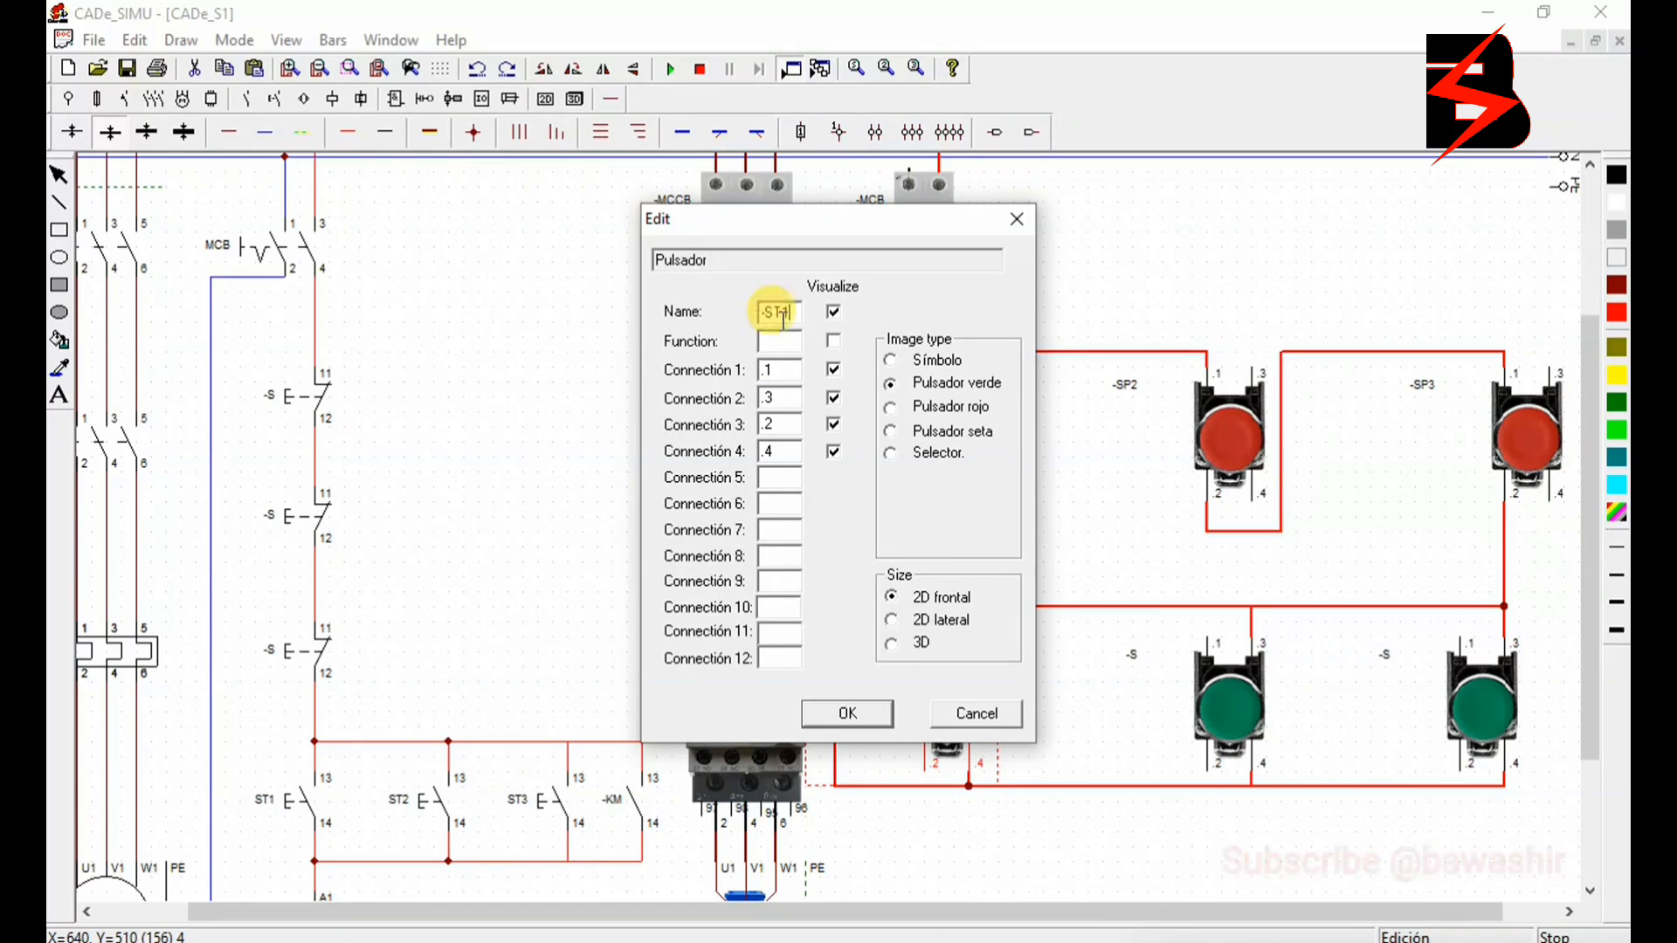
text(T1)
click(852, 714)
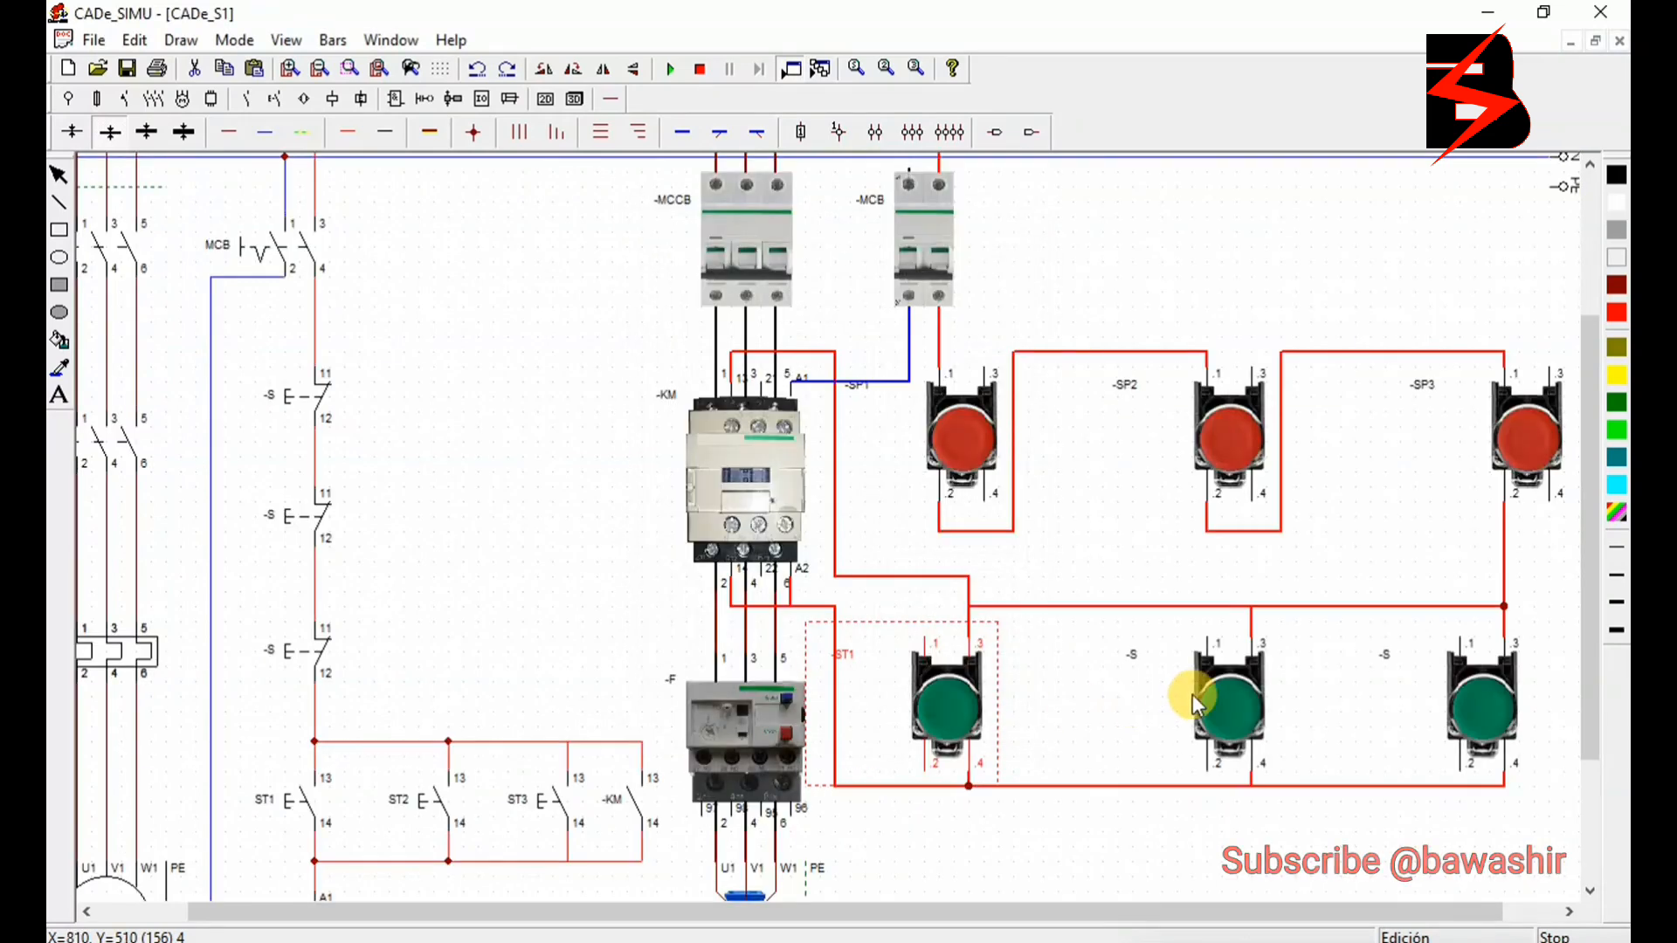
double_click(1226, 705)
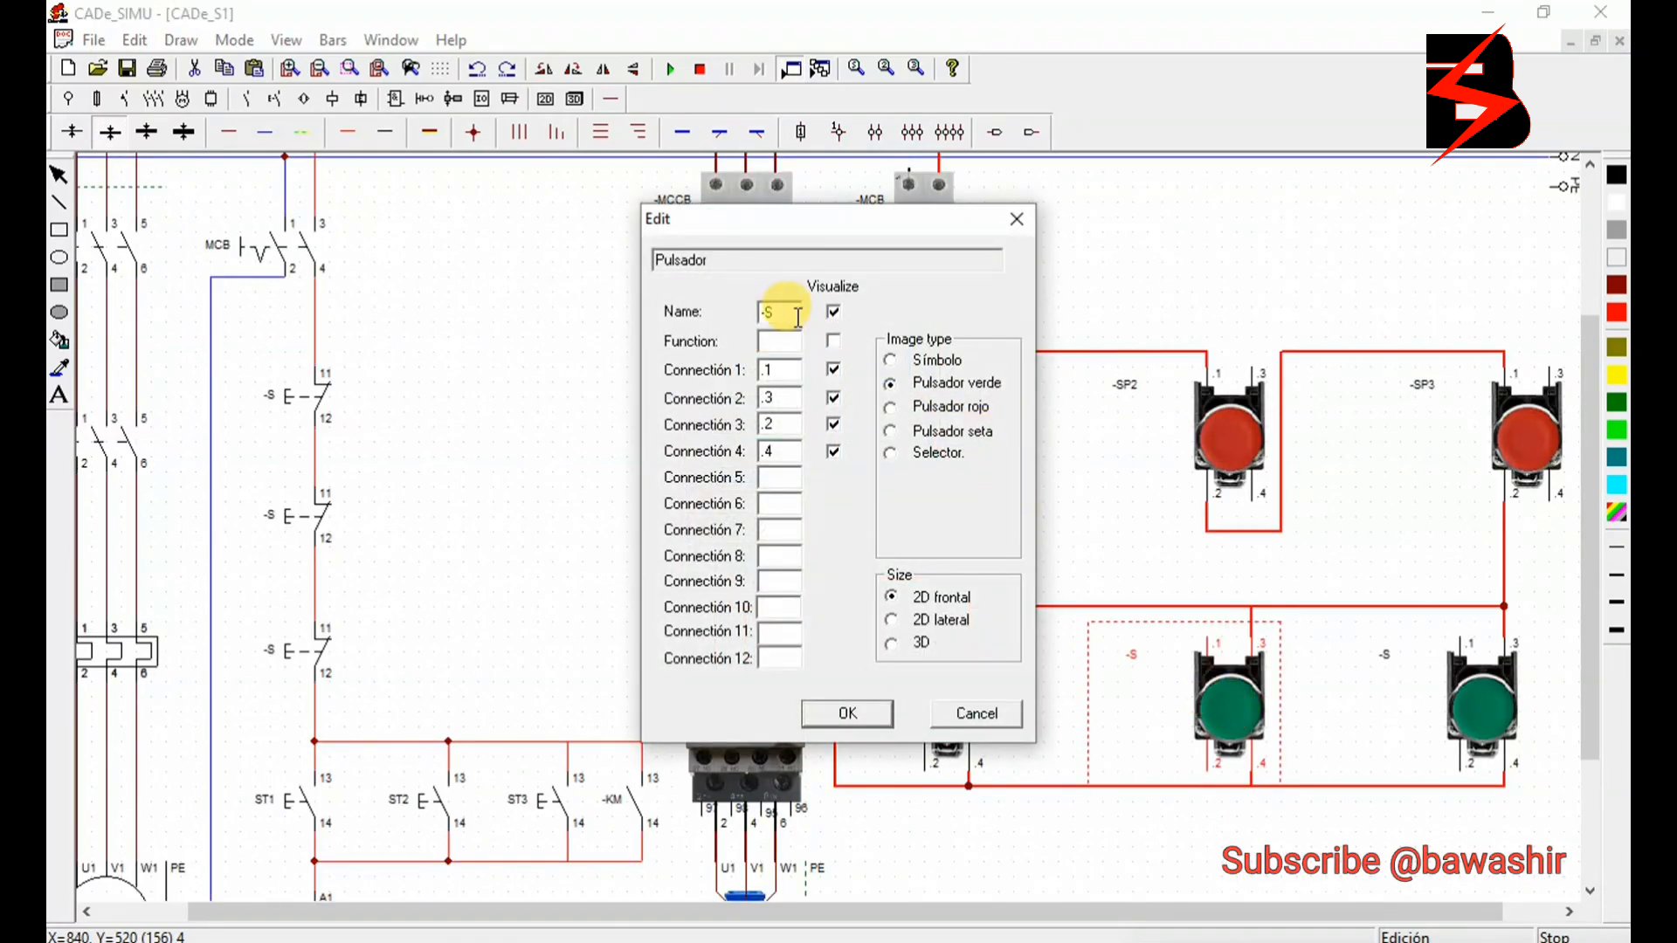
text(T)
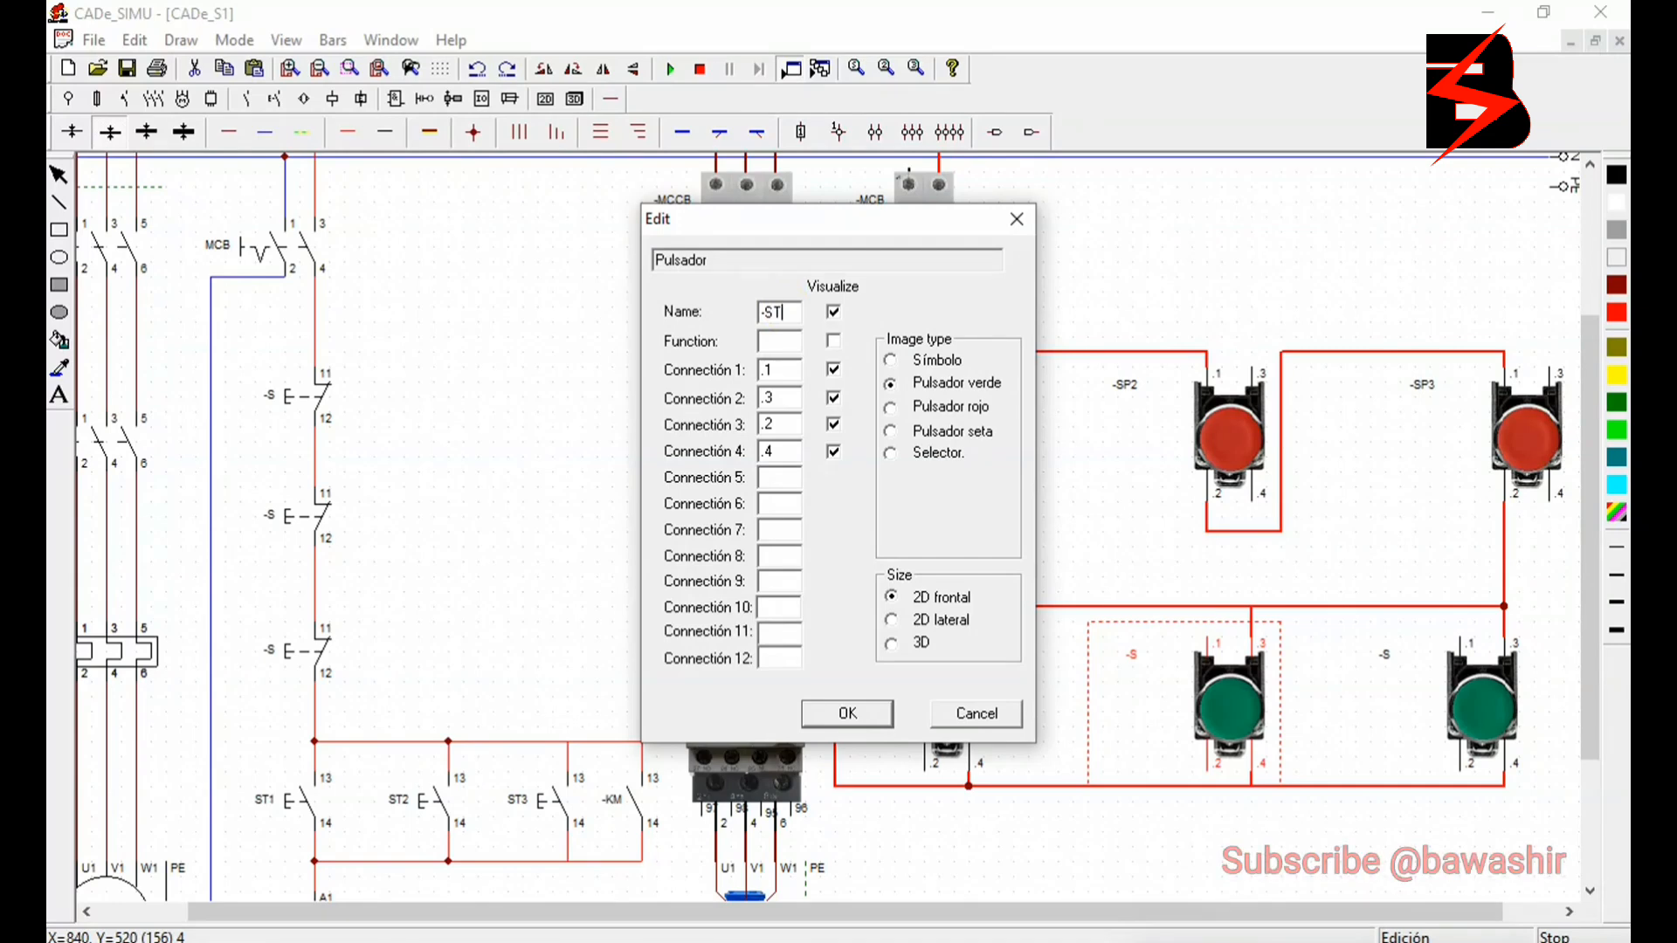
text(2)
click(821, 710)
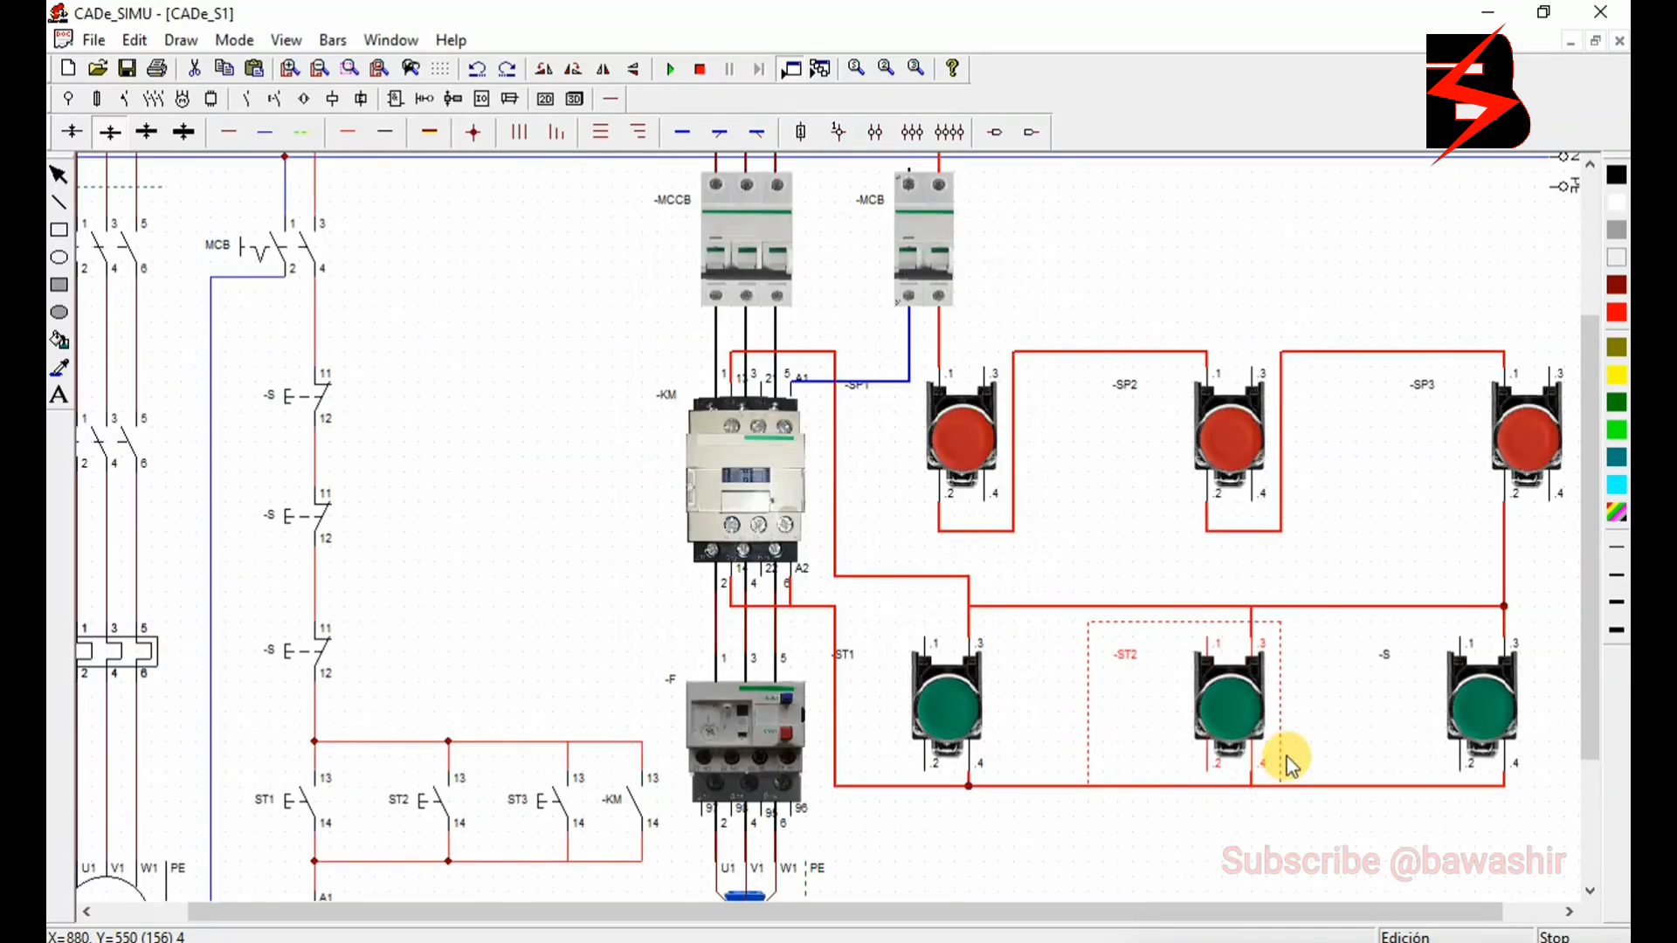
- Rename the remaining green push button, farthest from the contactor, as -ST3
double_click(1480, 718)
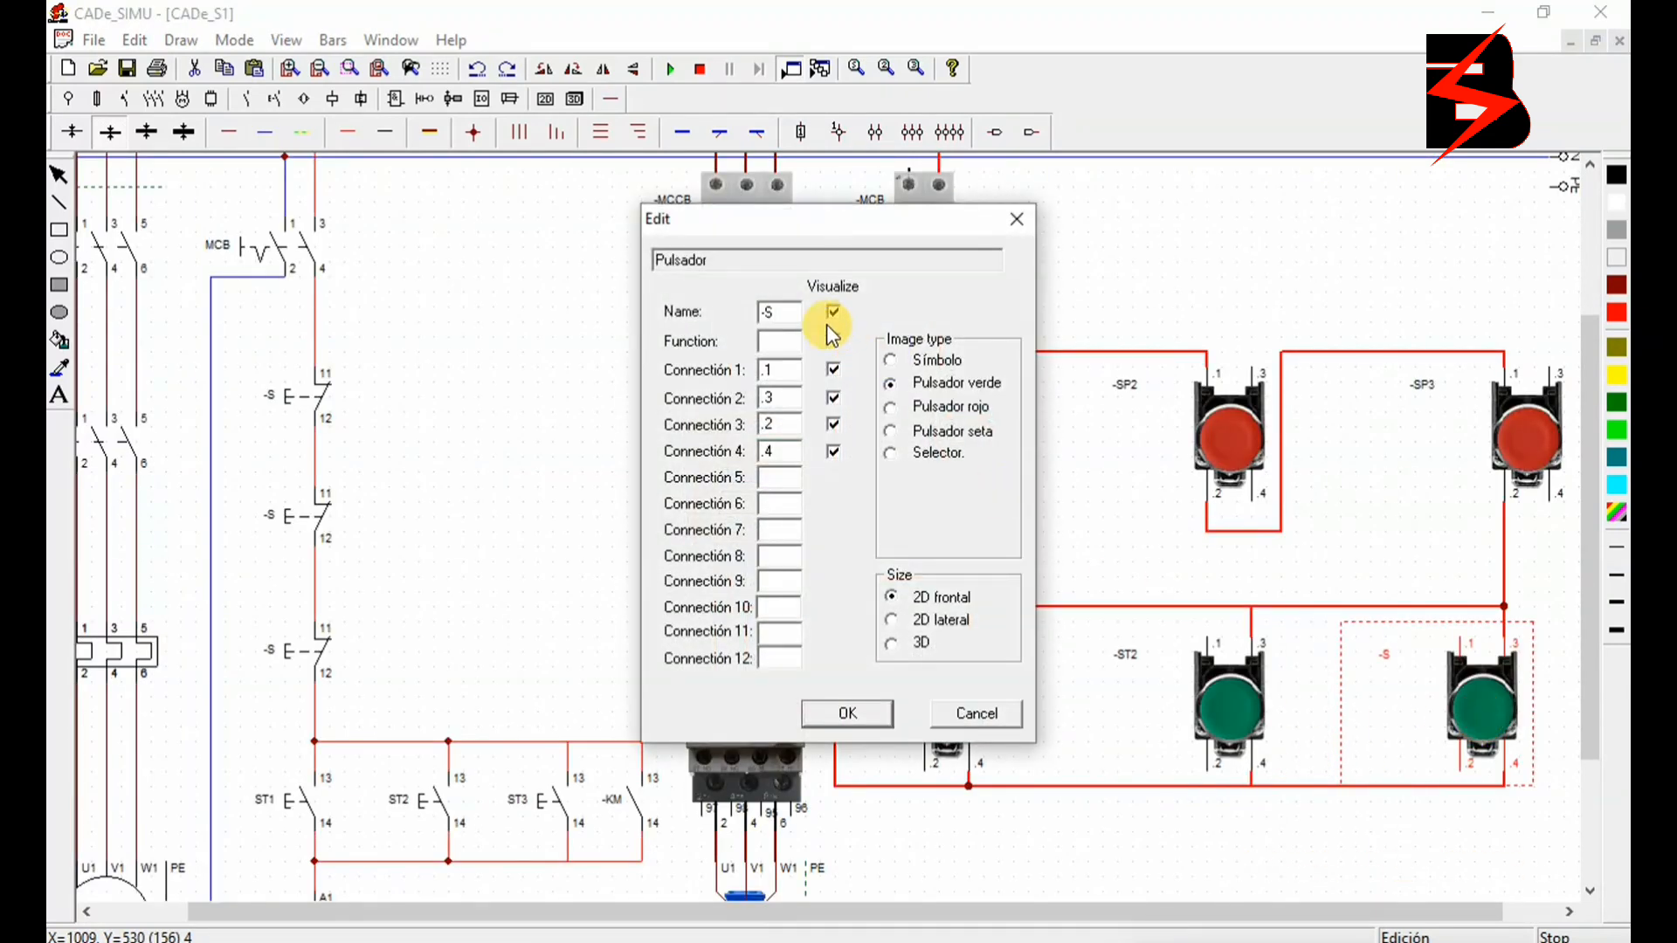
click(786, 316)
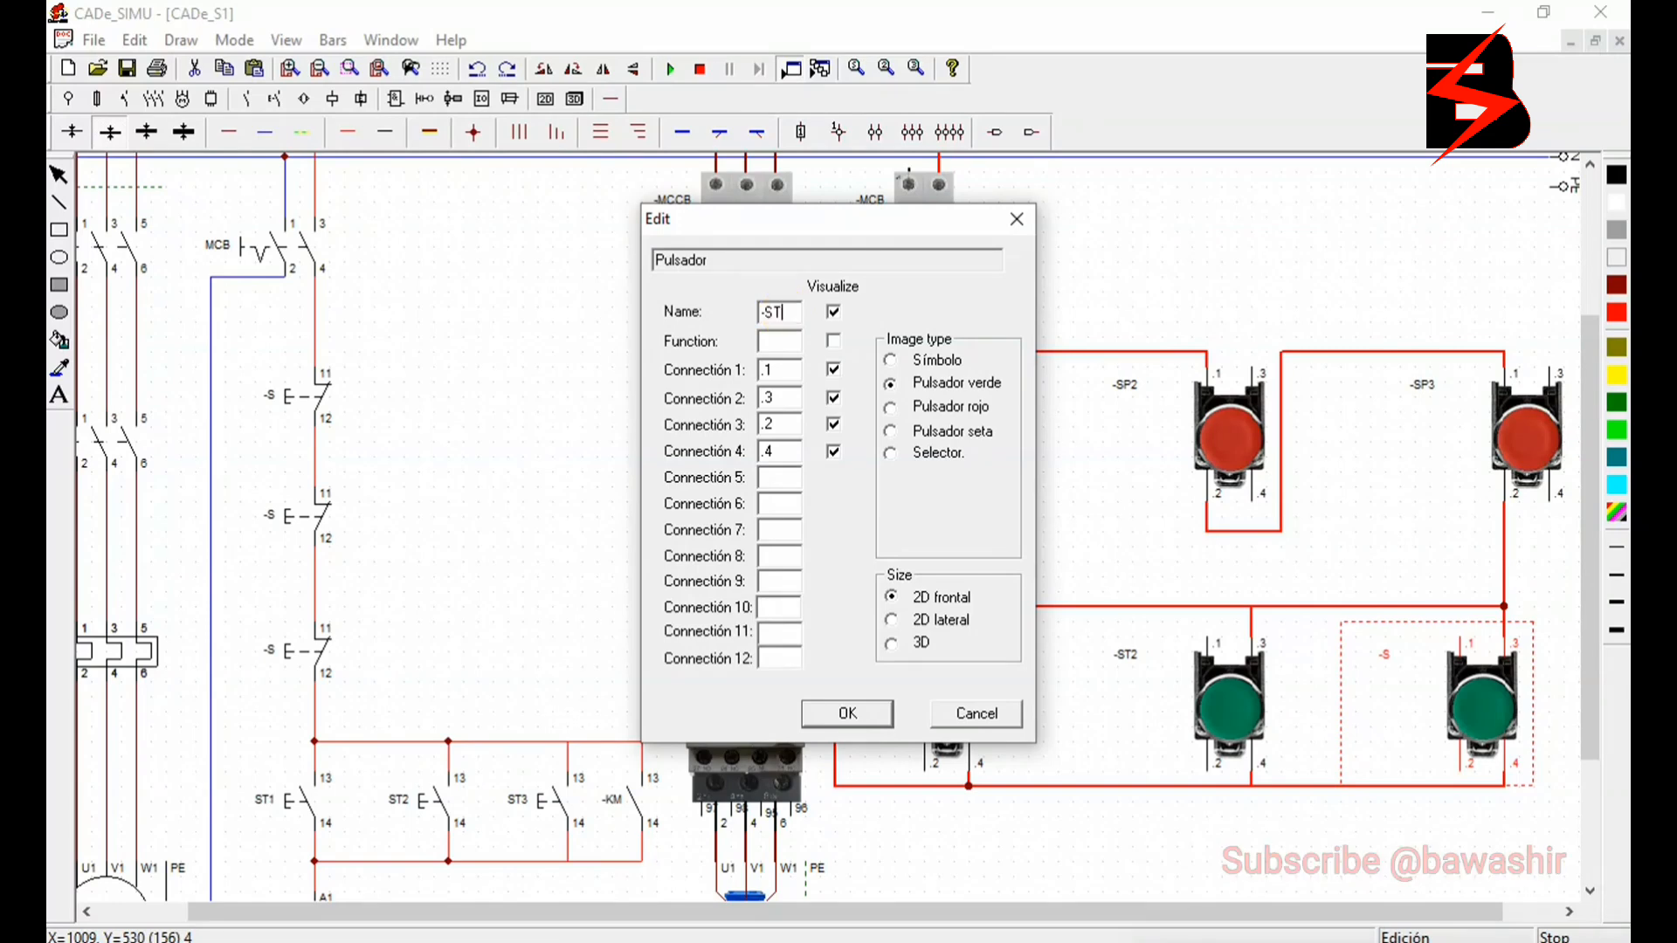
click(845, 714)
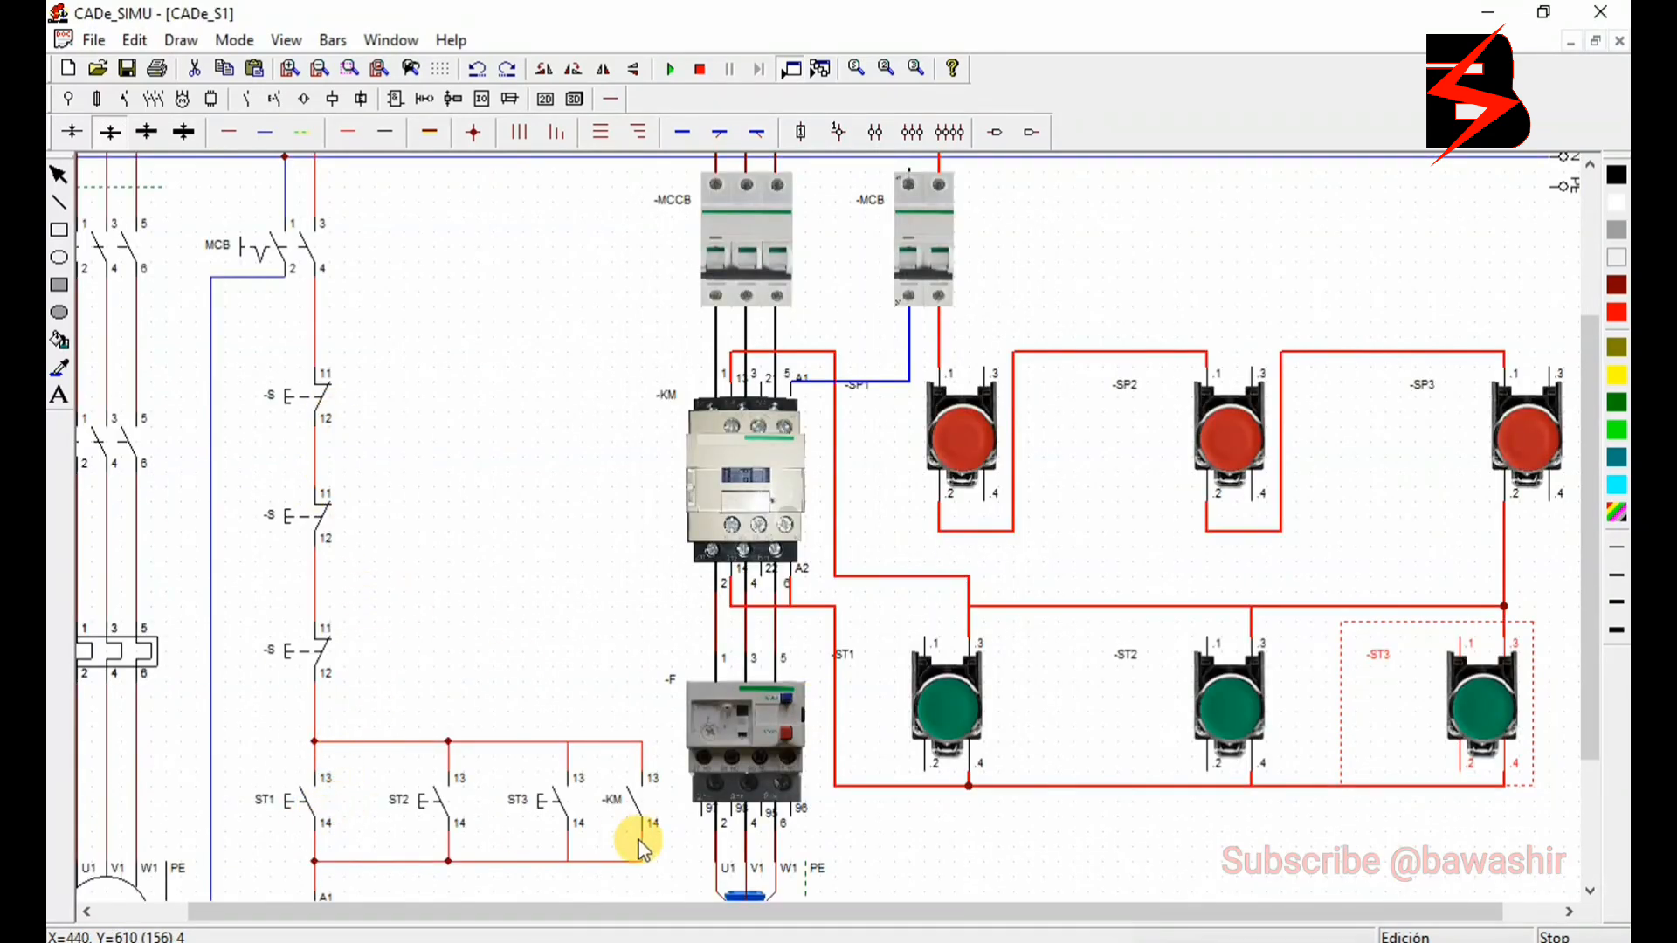
- Rename the three normally closed stop contacts in the schematic control circuit, from lowest to highest, as -SP3, -SP2 and -SP1
double_click(301, 661)
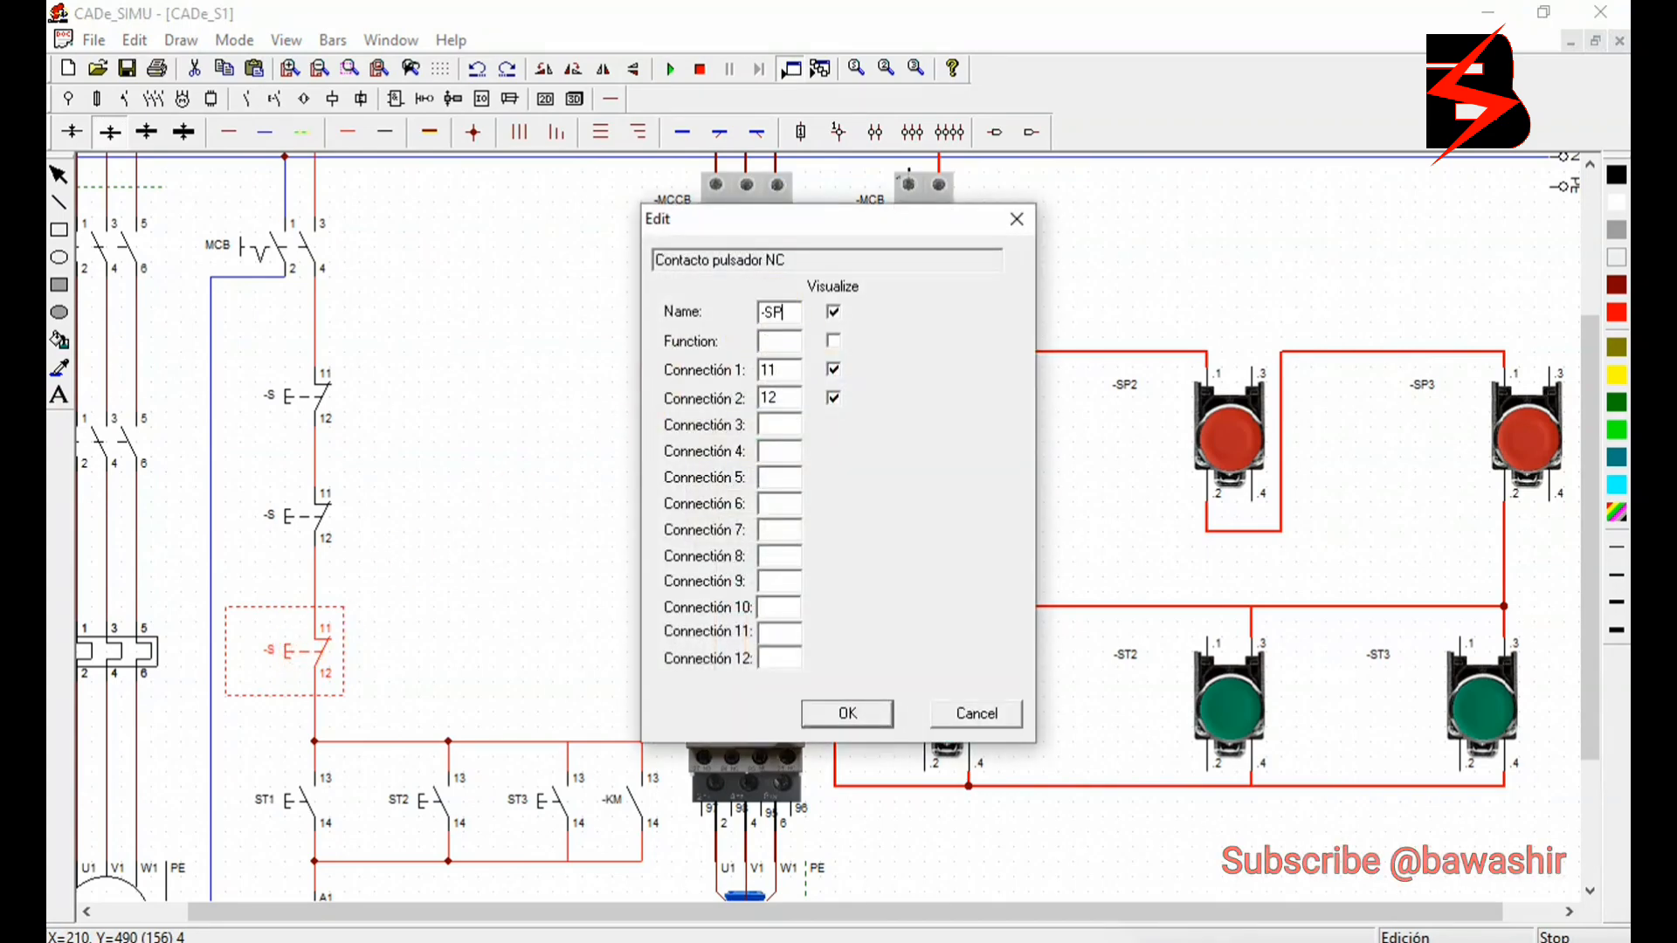
click(847, 714)
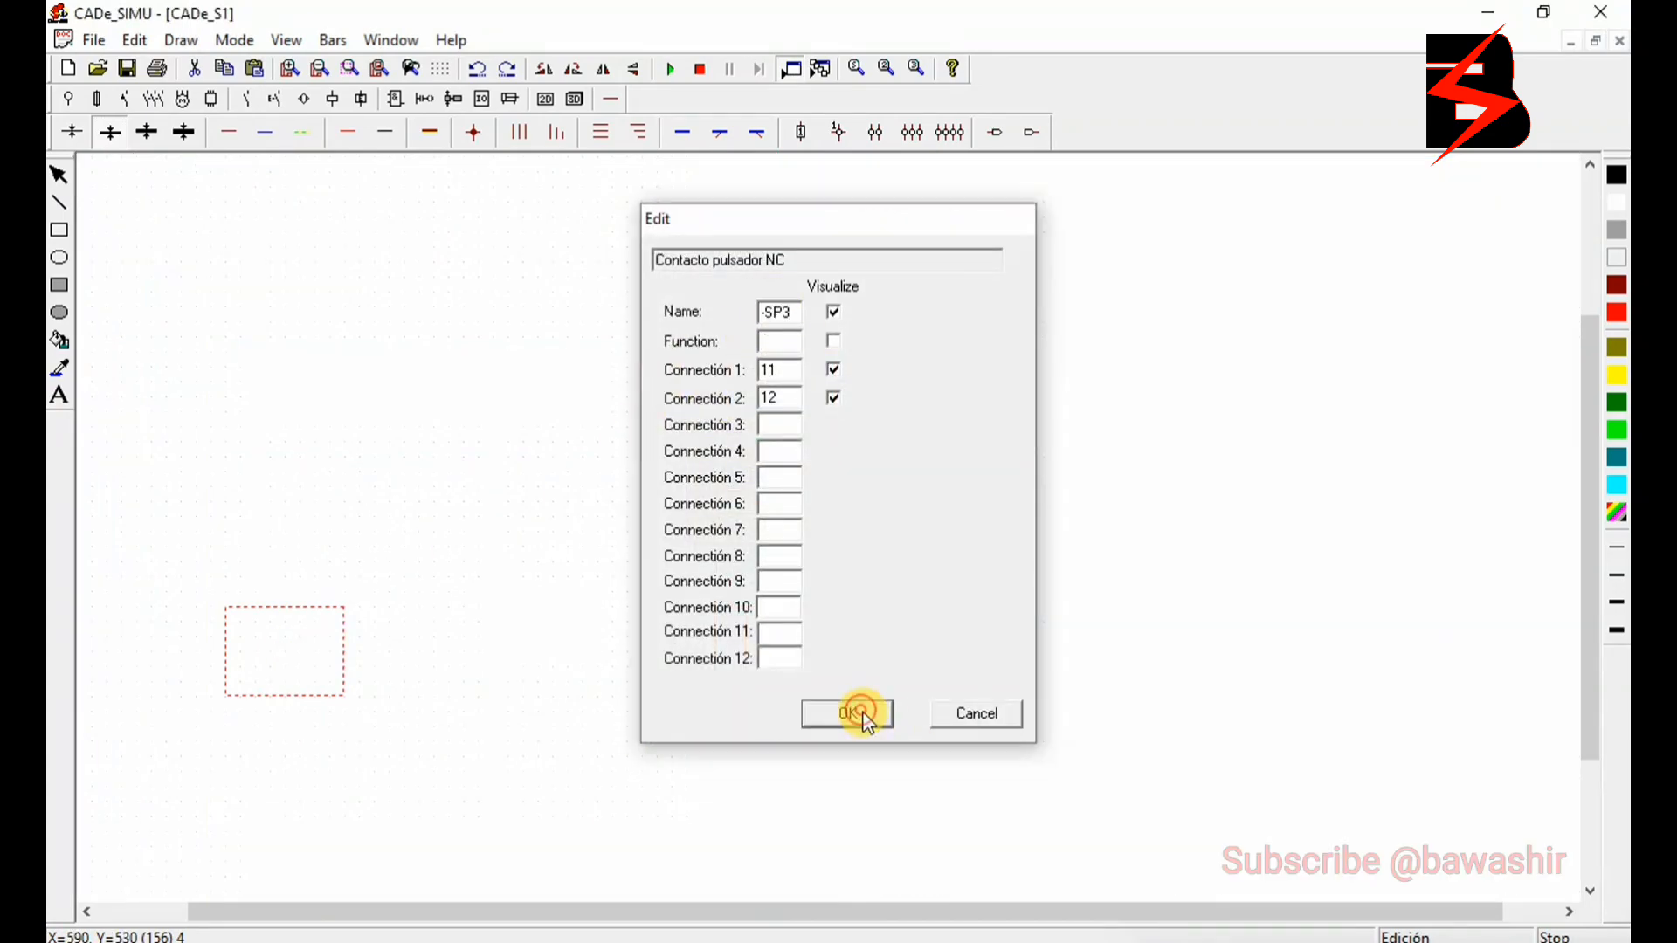
double_click(336, 523)
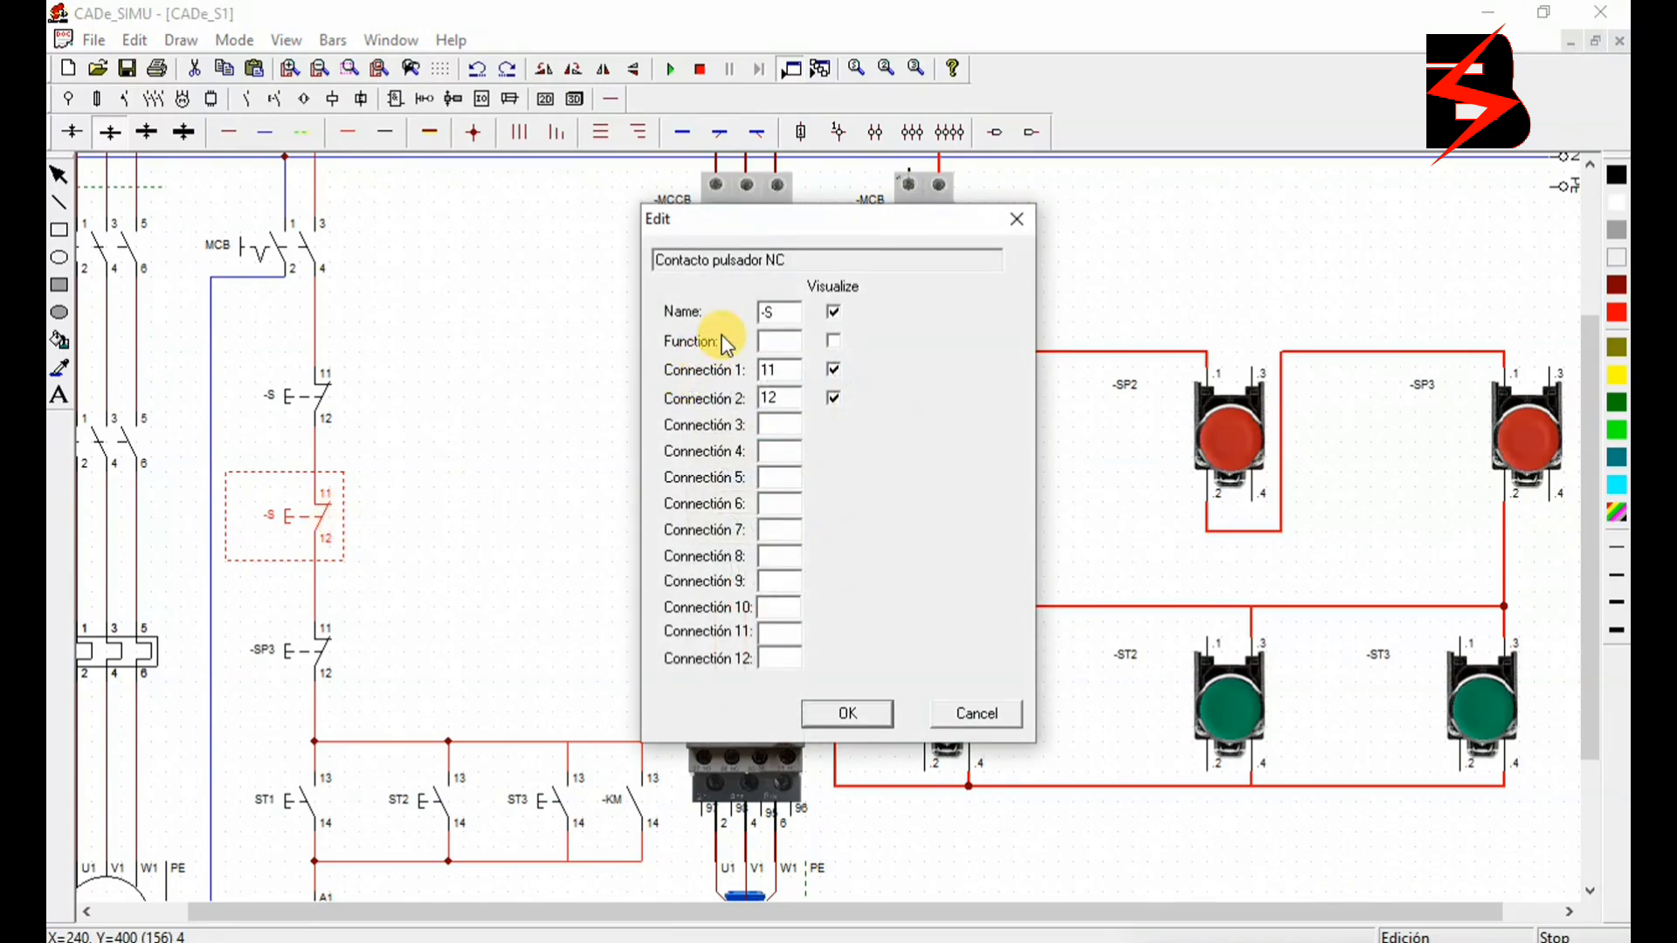
click(772, 311)
text(P2)
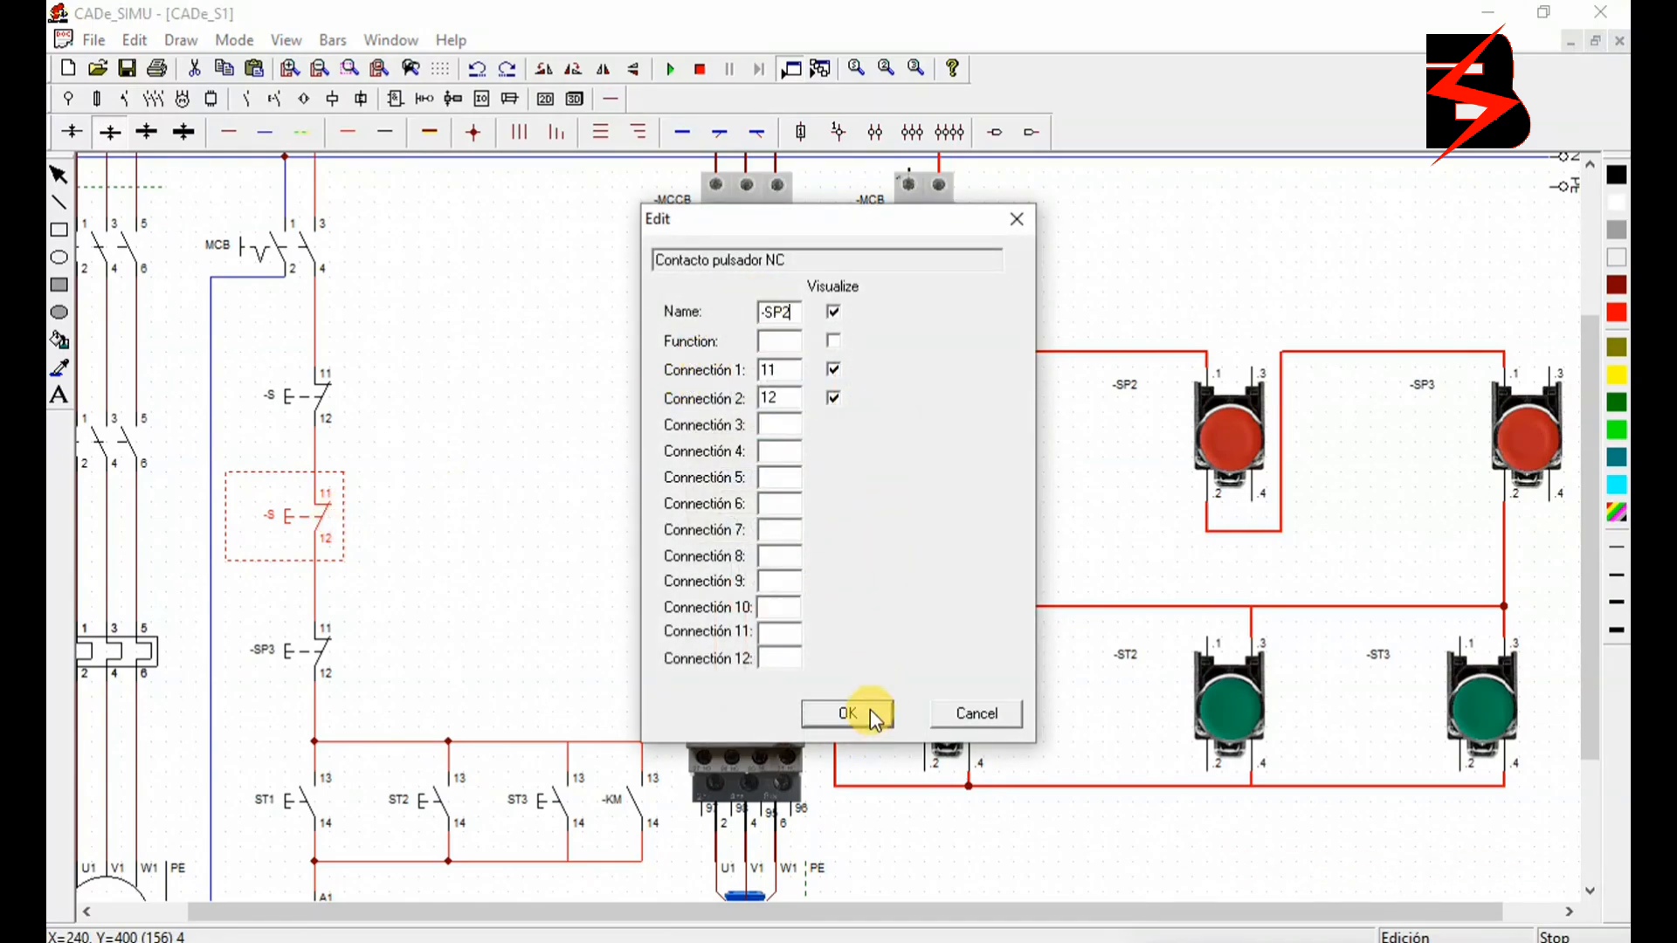
click(870, 715)
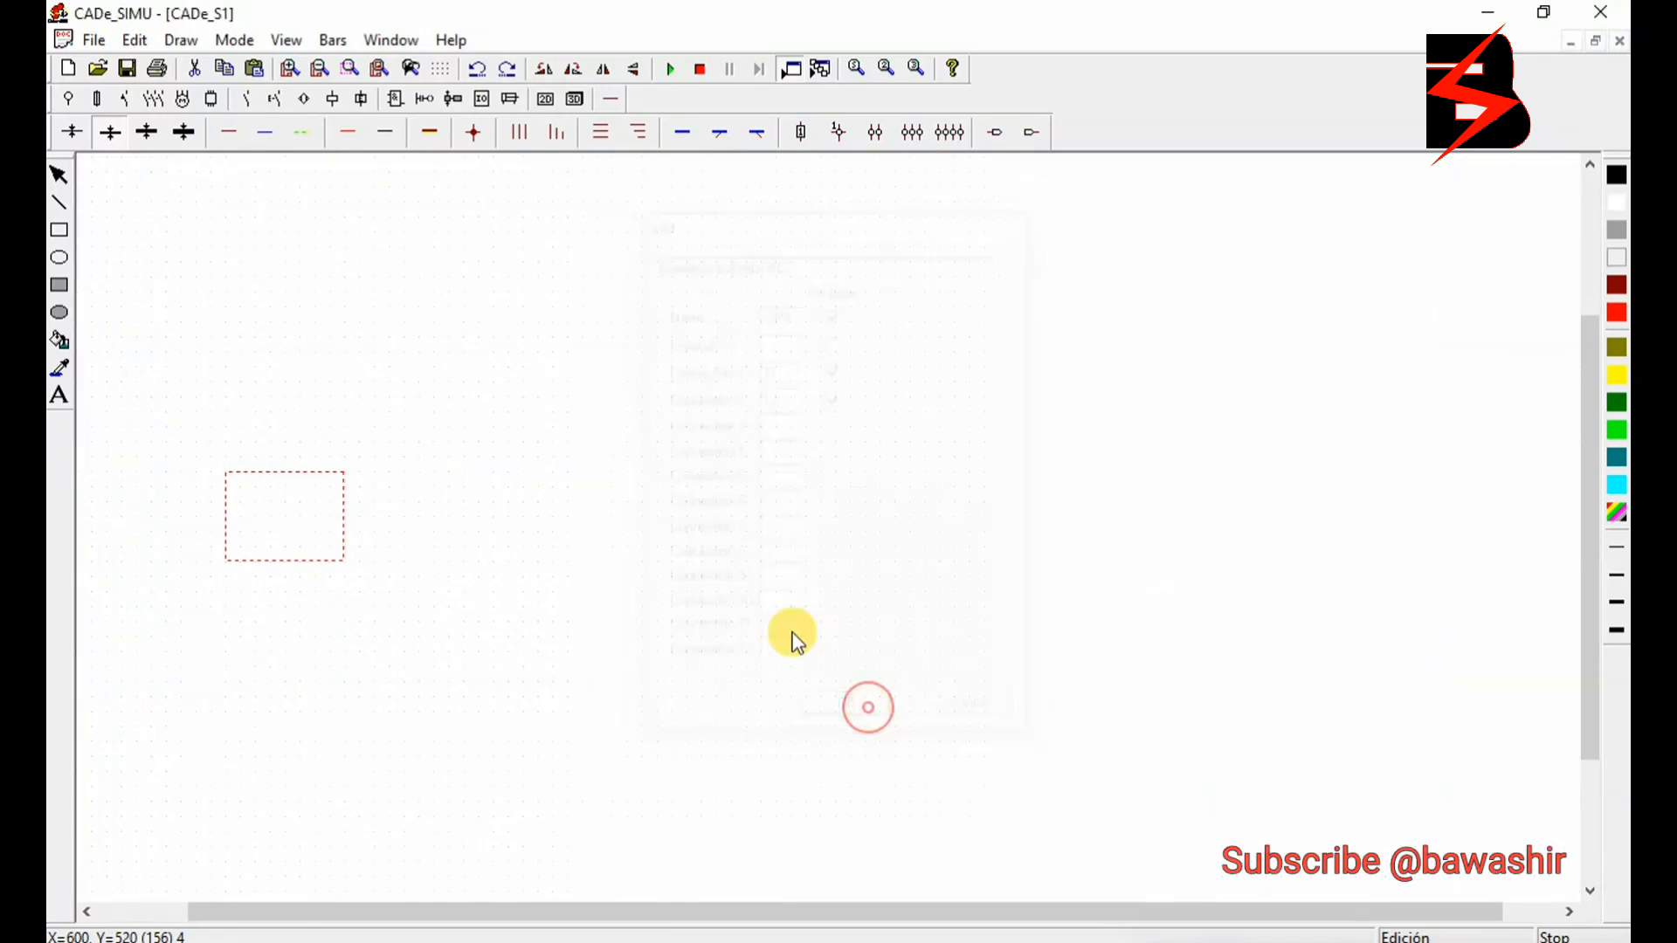
double_click(325, 390)
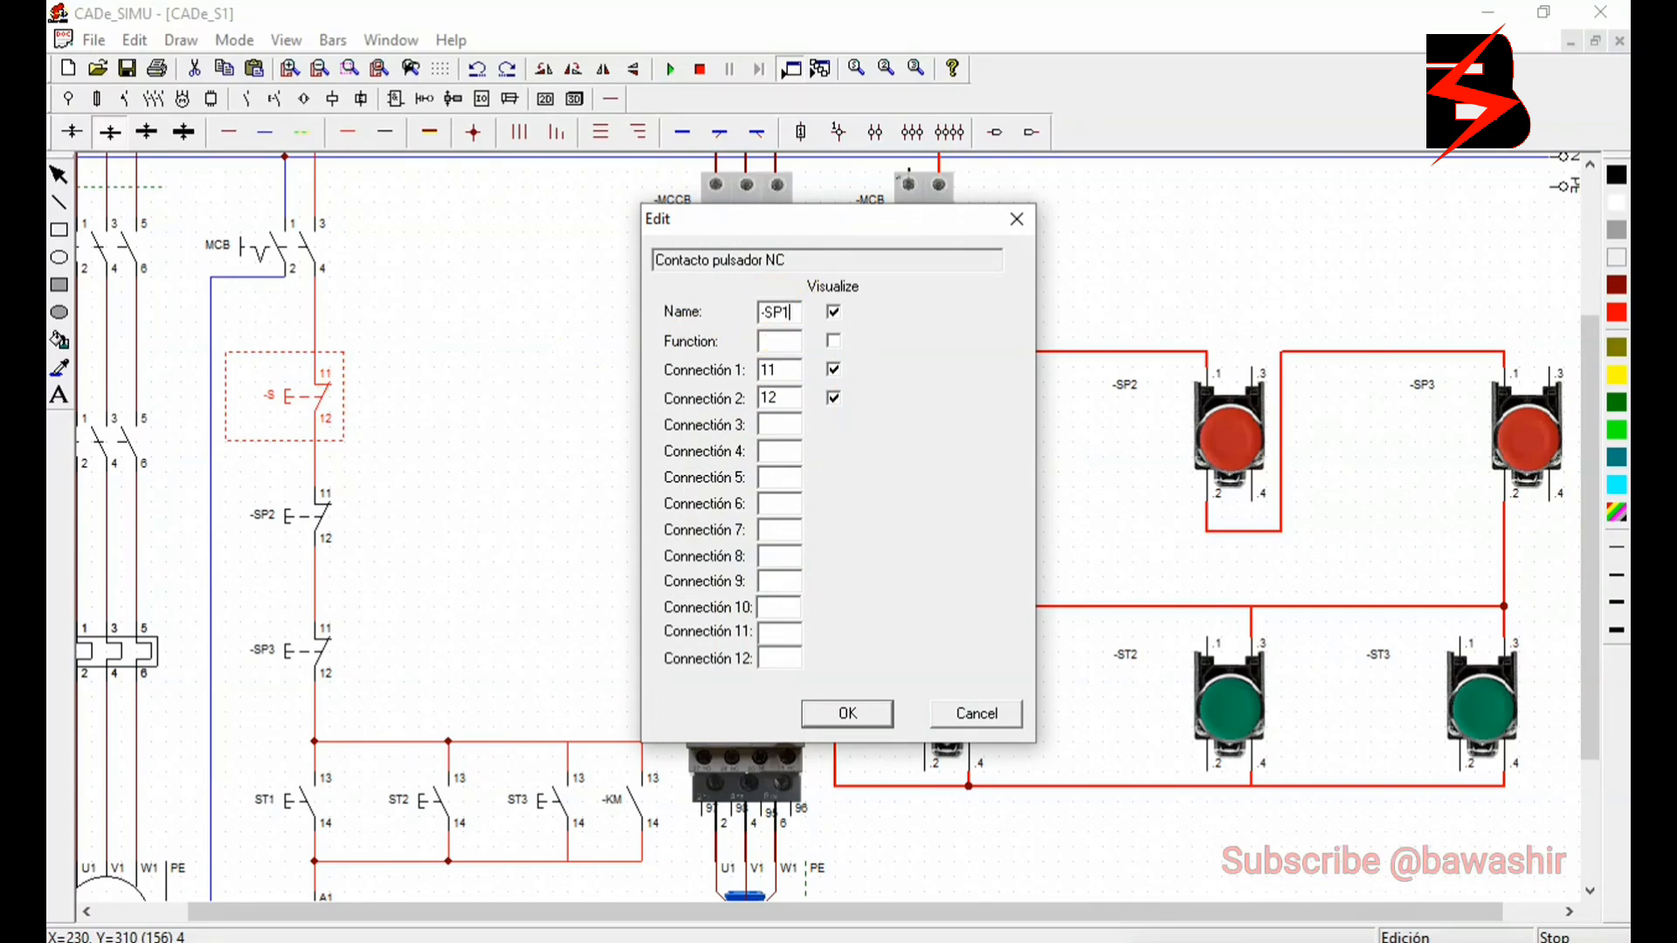
click(849, 711)
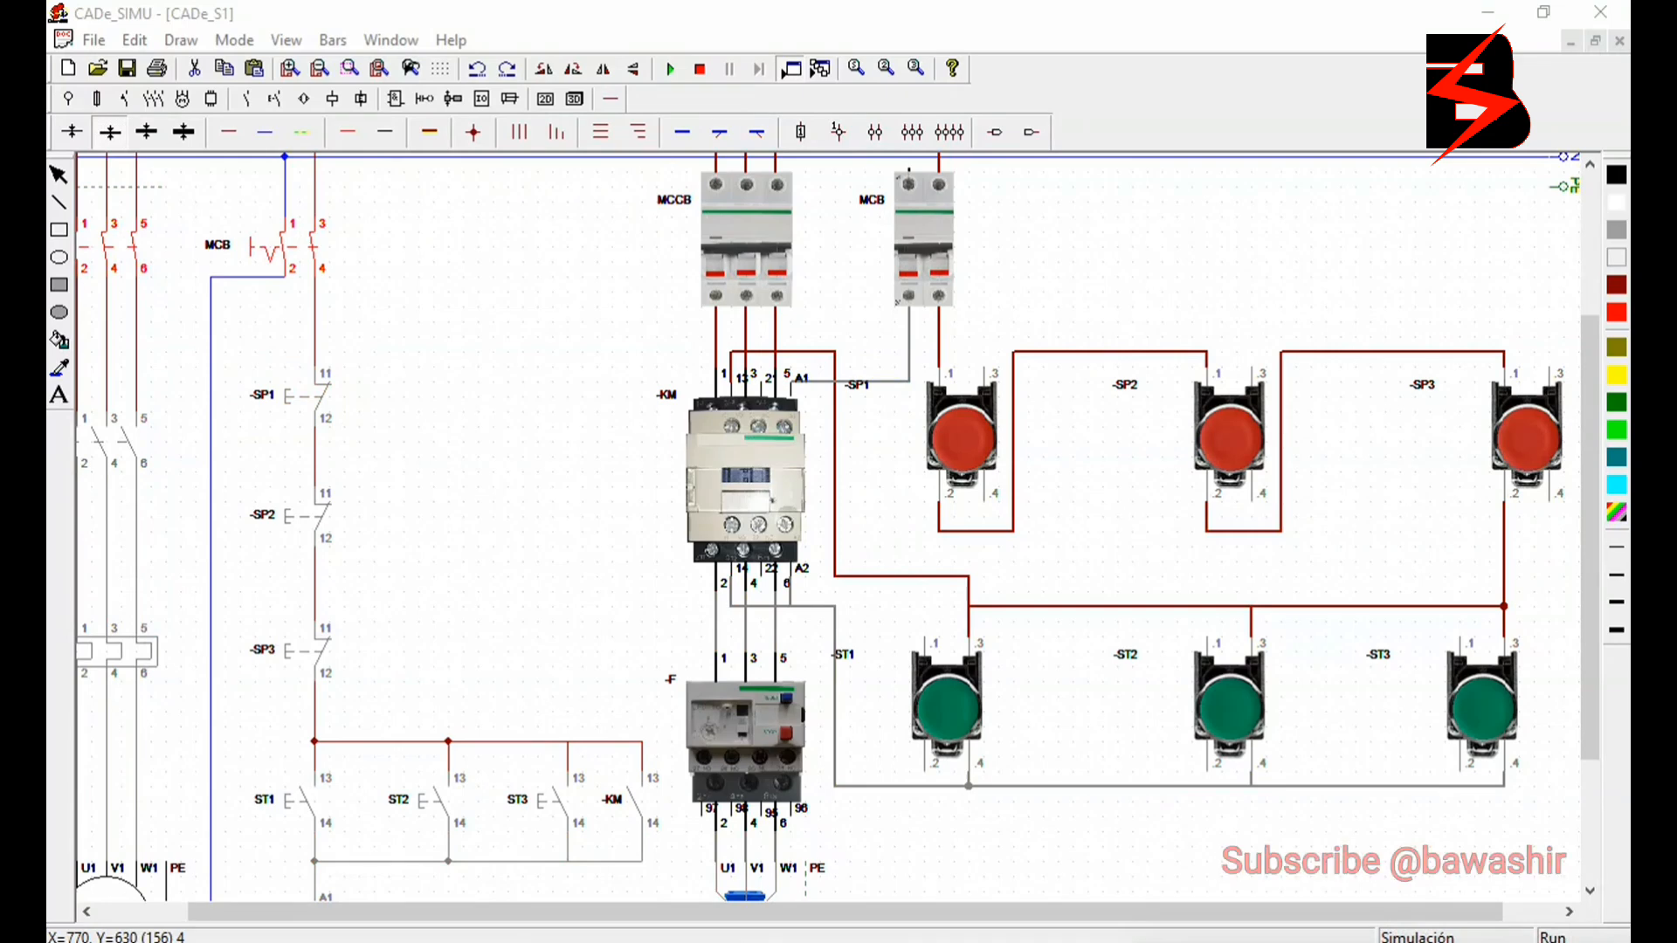
- Stop the simulation and connect the neutral supply line to the pictorial MCB's neutral inlet with a blue wire
drag(1595, 544, 1597, 467)
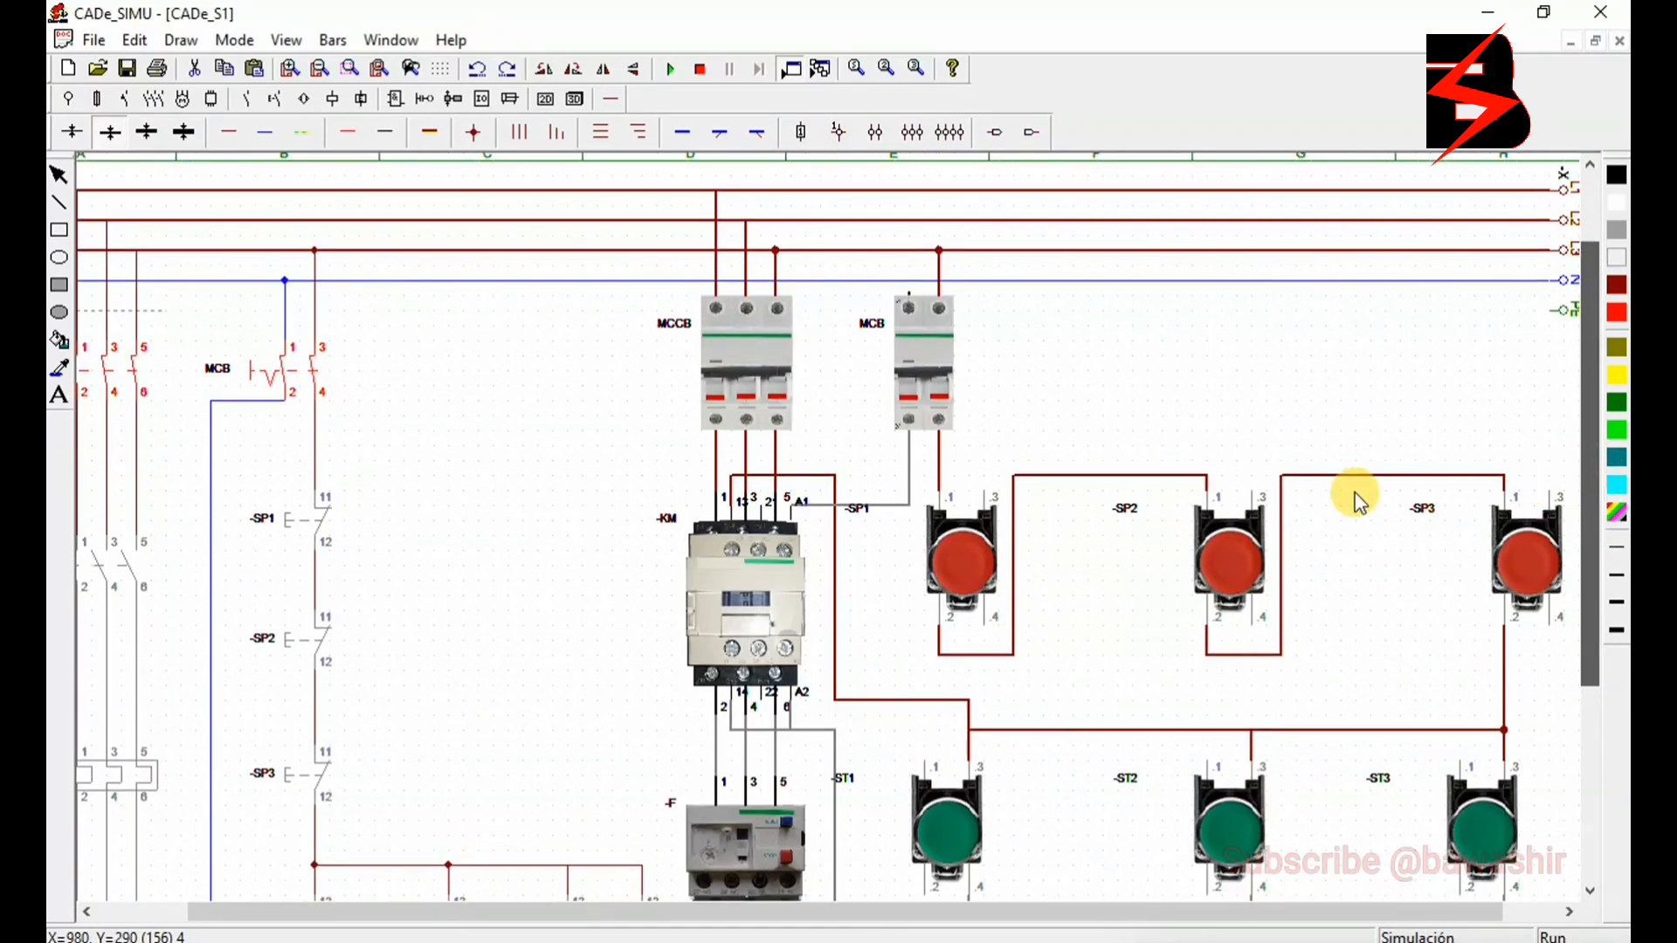
click(699, 68)
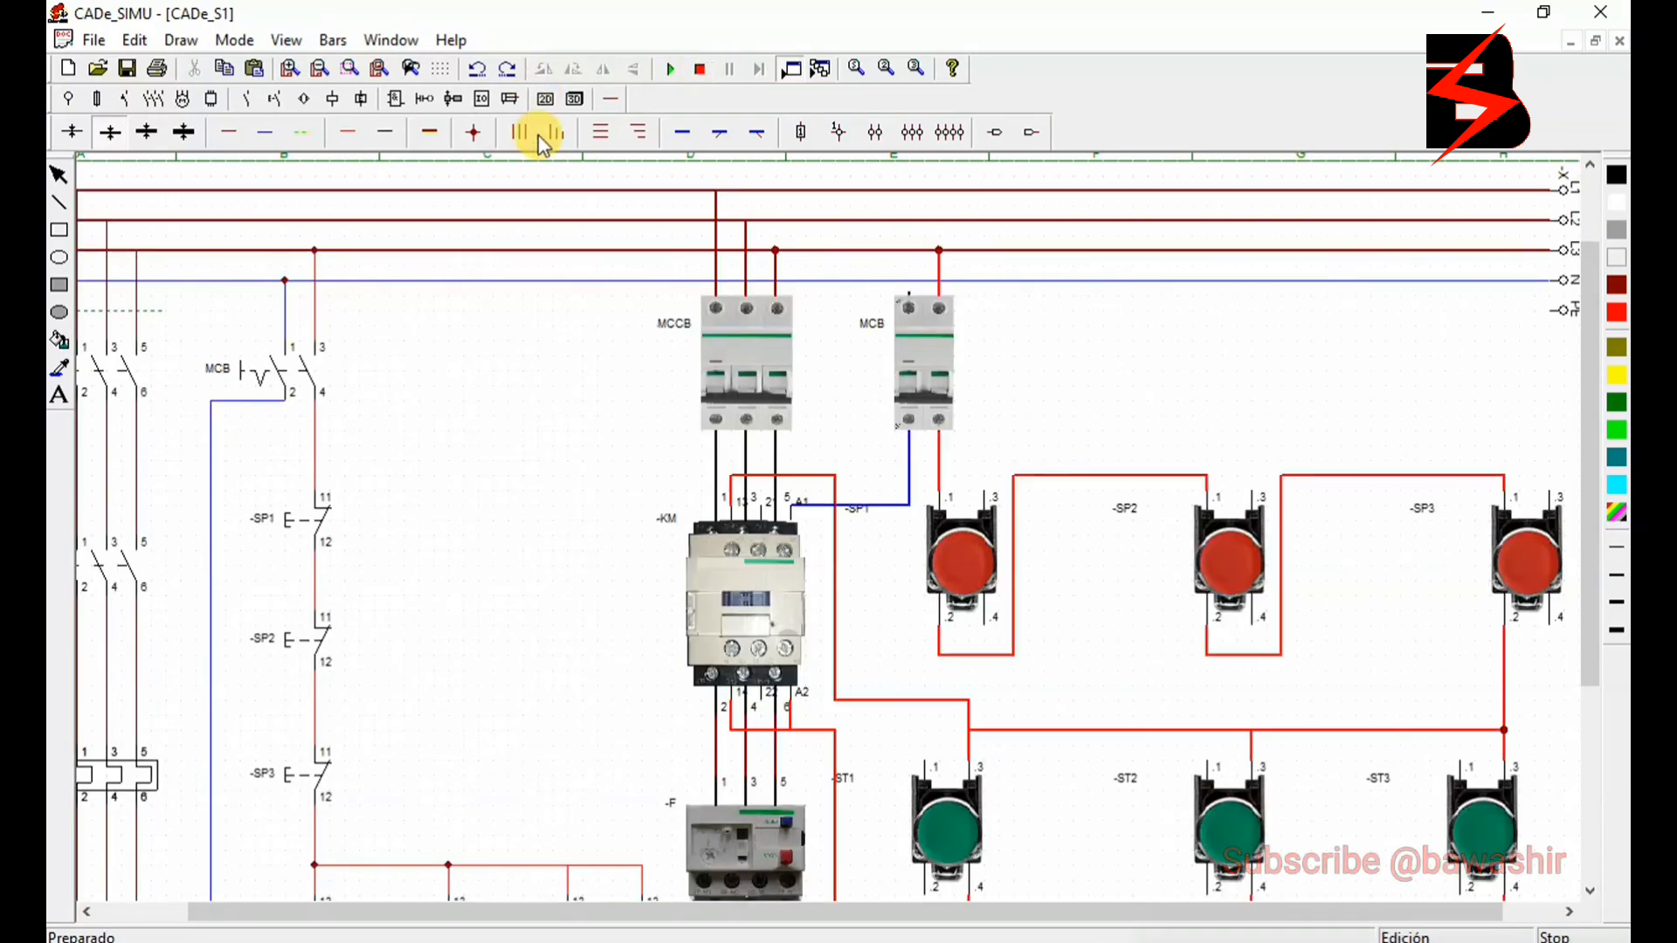
click(261, 130)
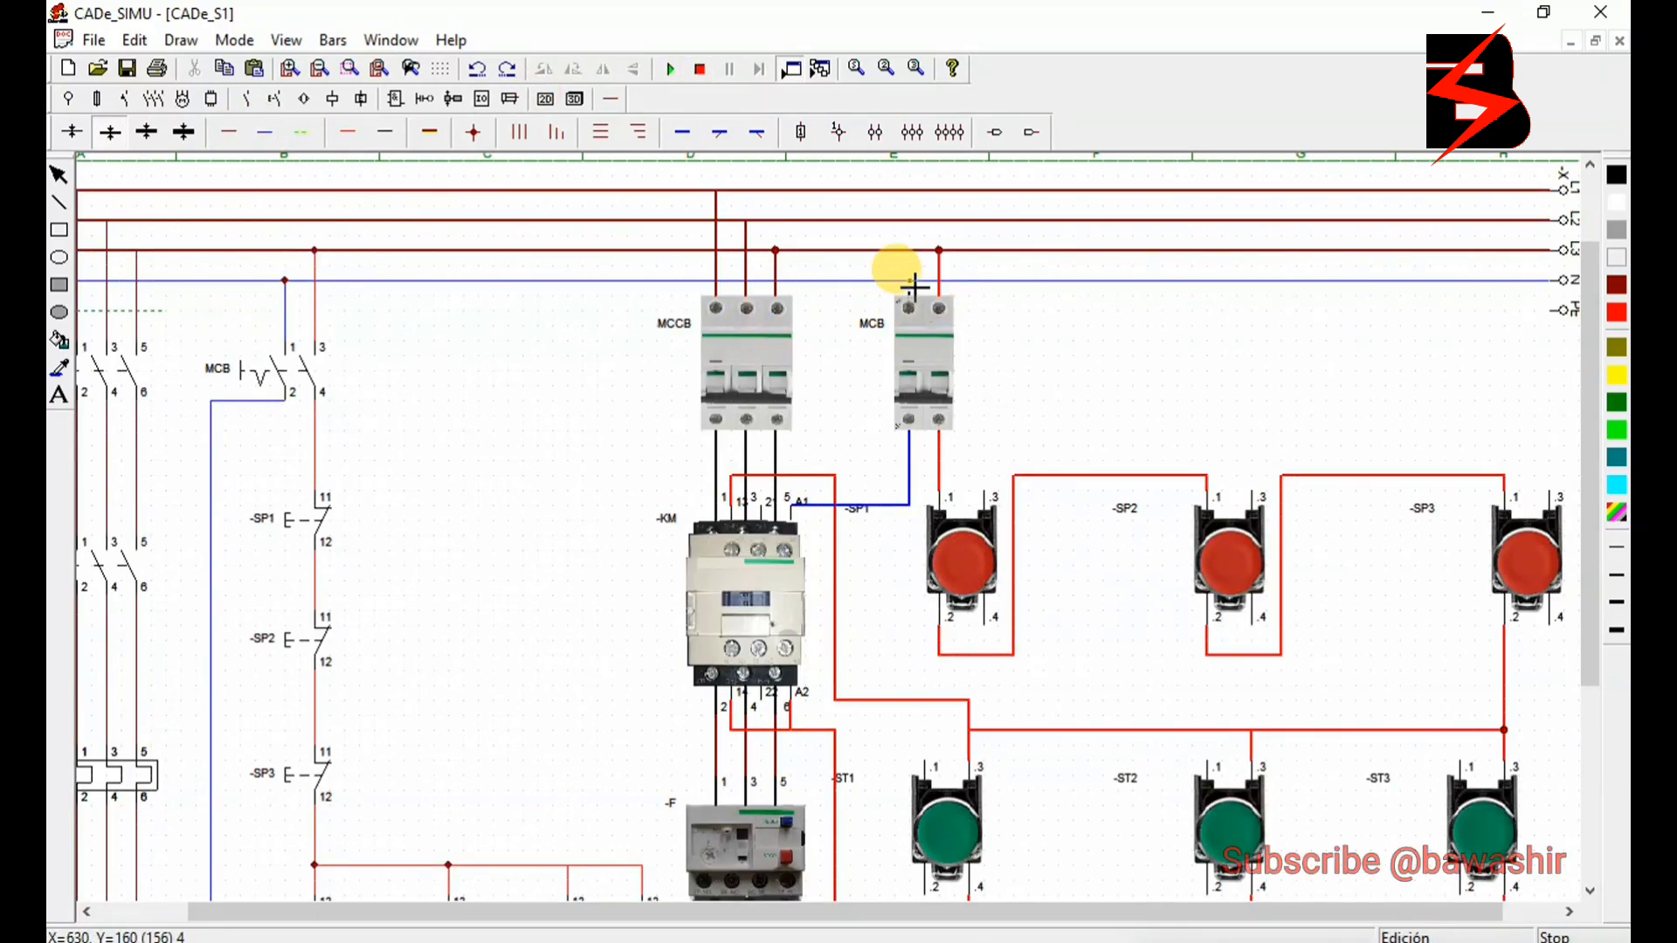
drag(915, 287, 917, 298)
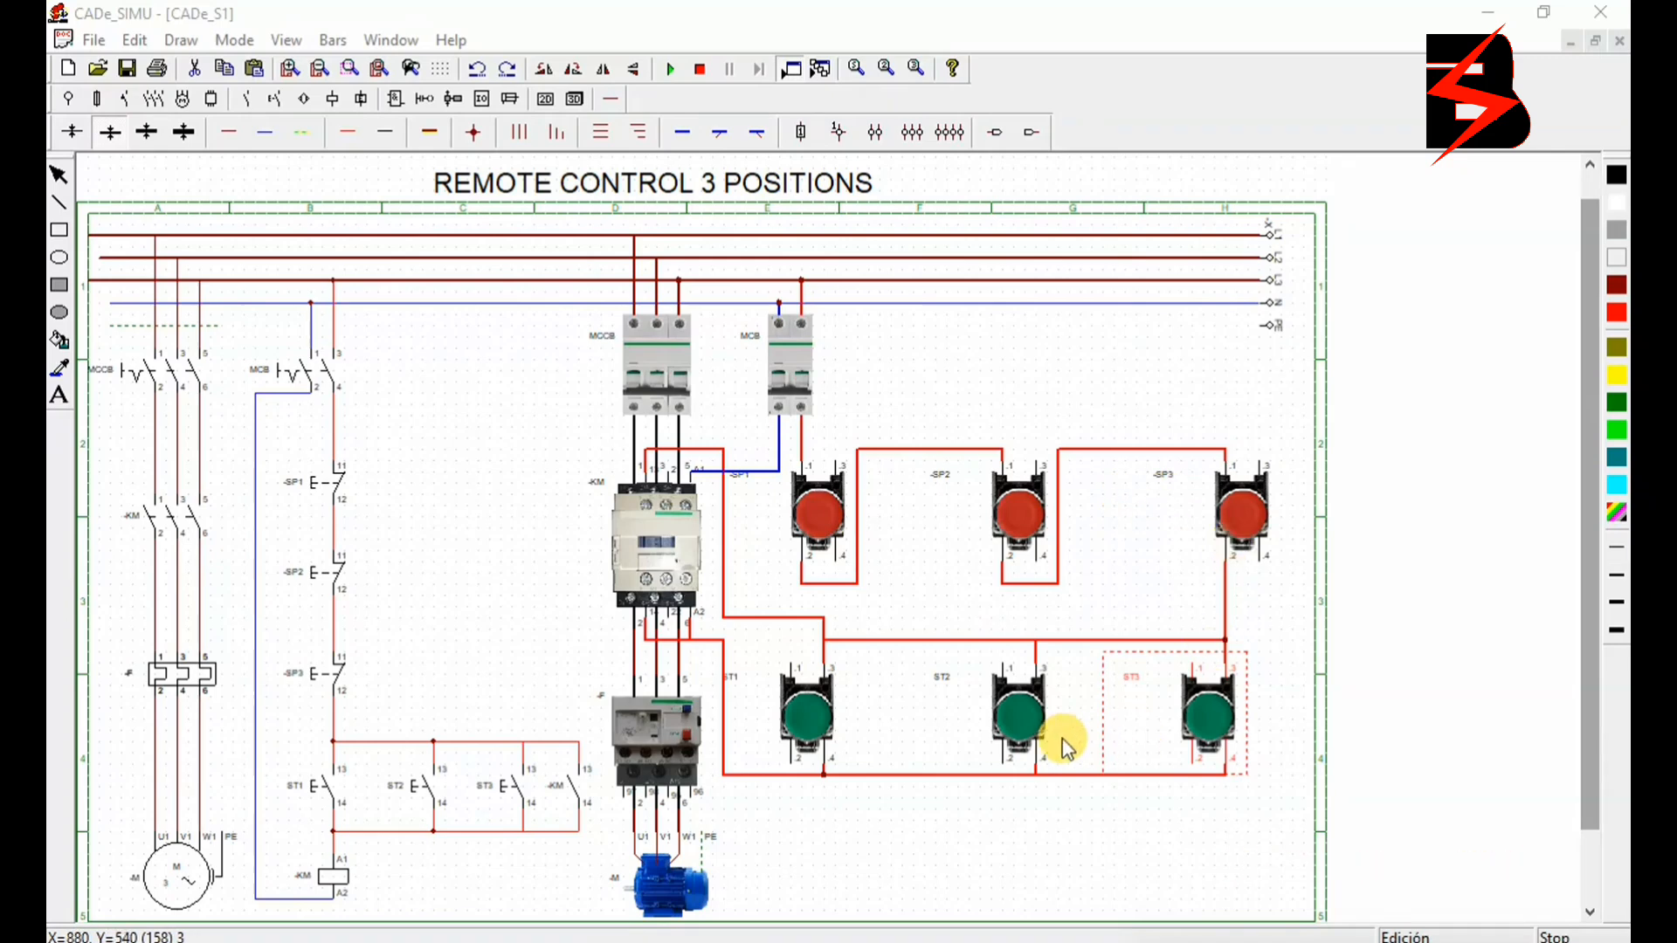
- Start the simulation and switch on the pictorial MCCB and MCB breakers
click(670, 68)
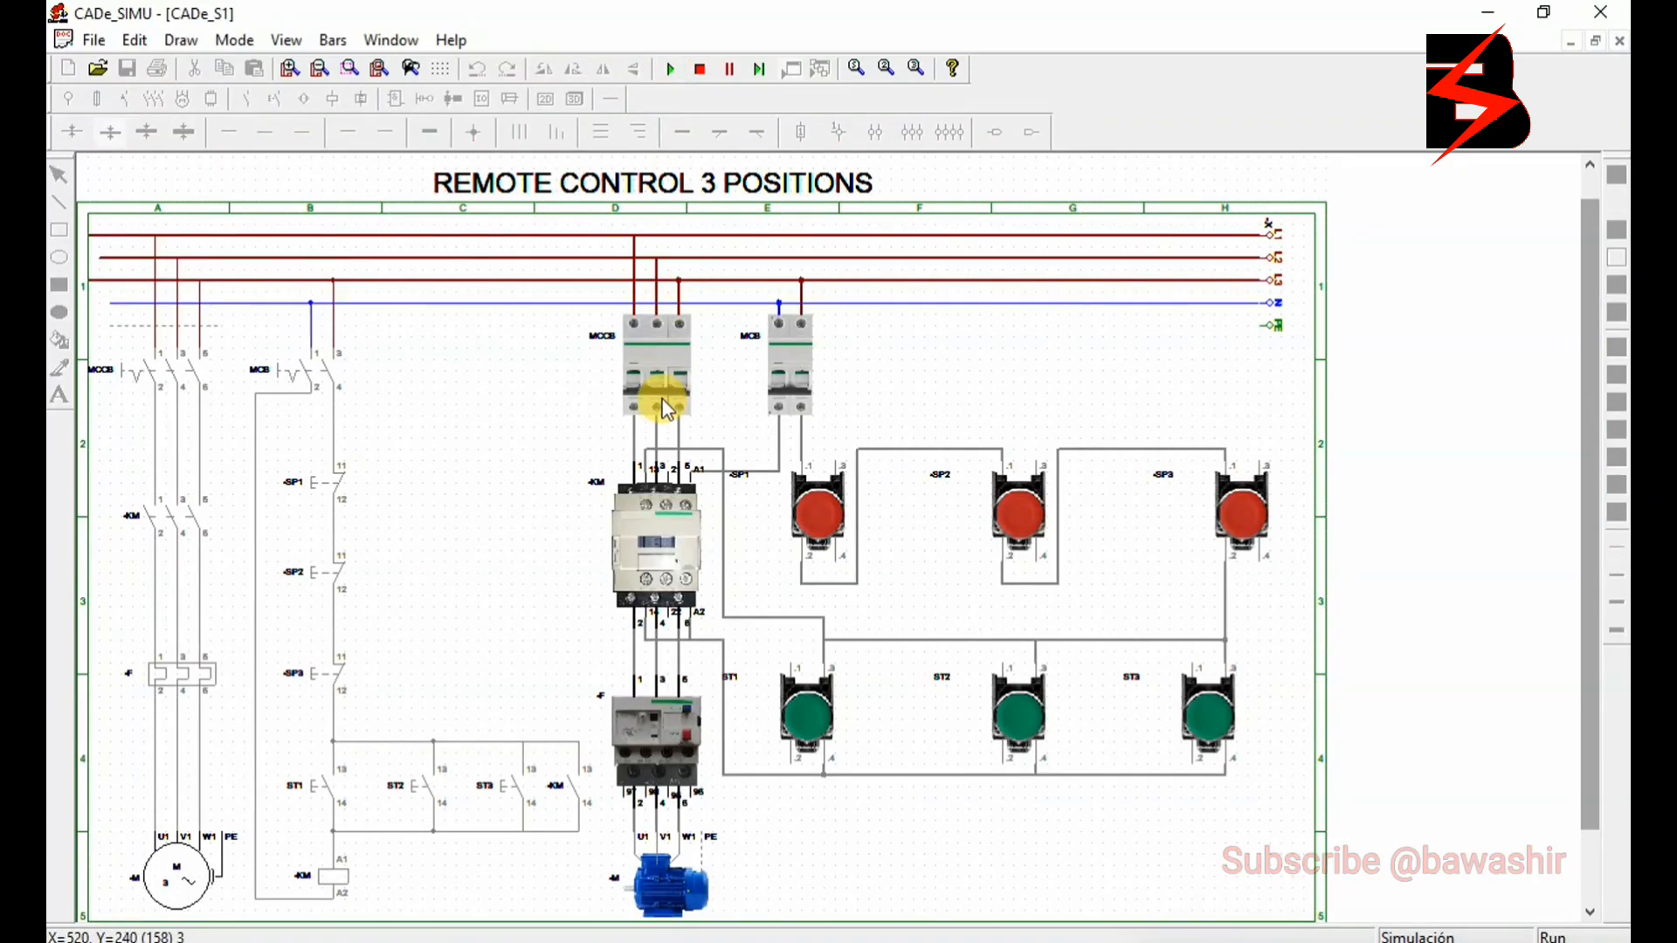
click(662, 391)
click(774, 381)
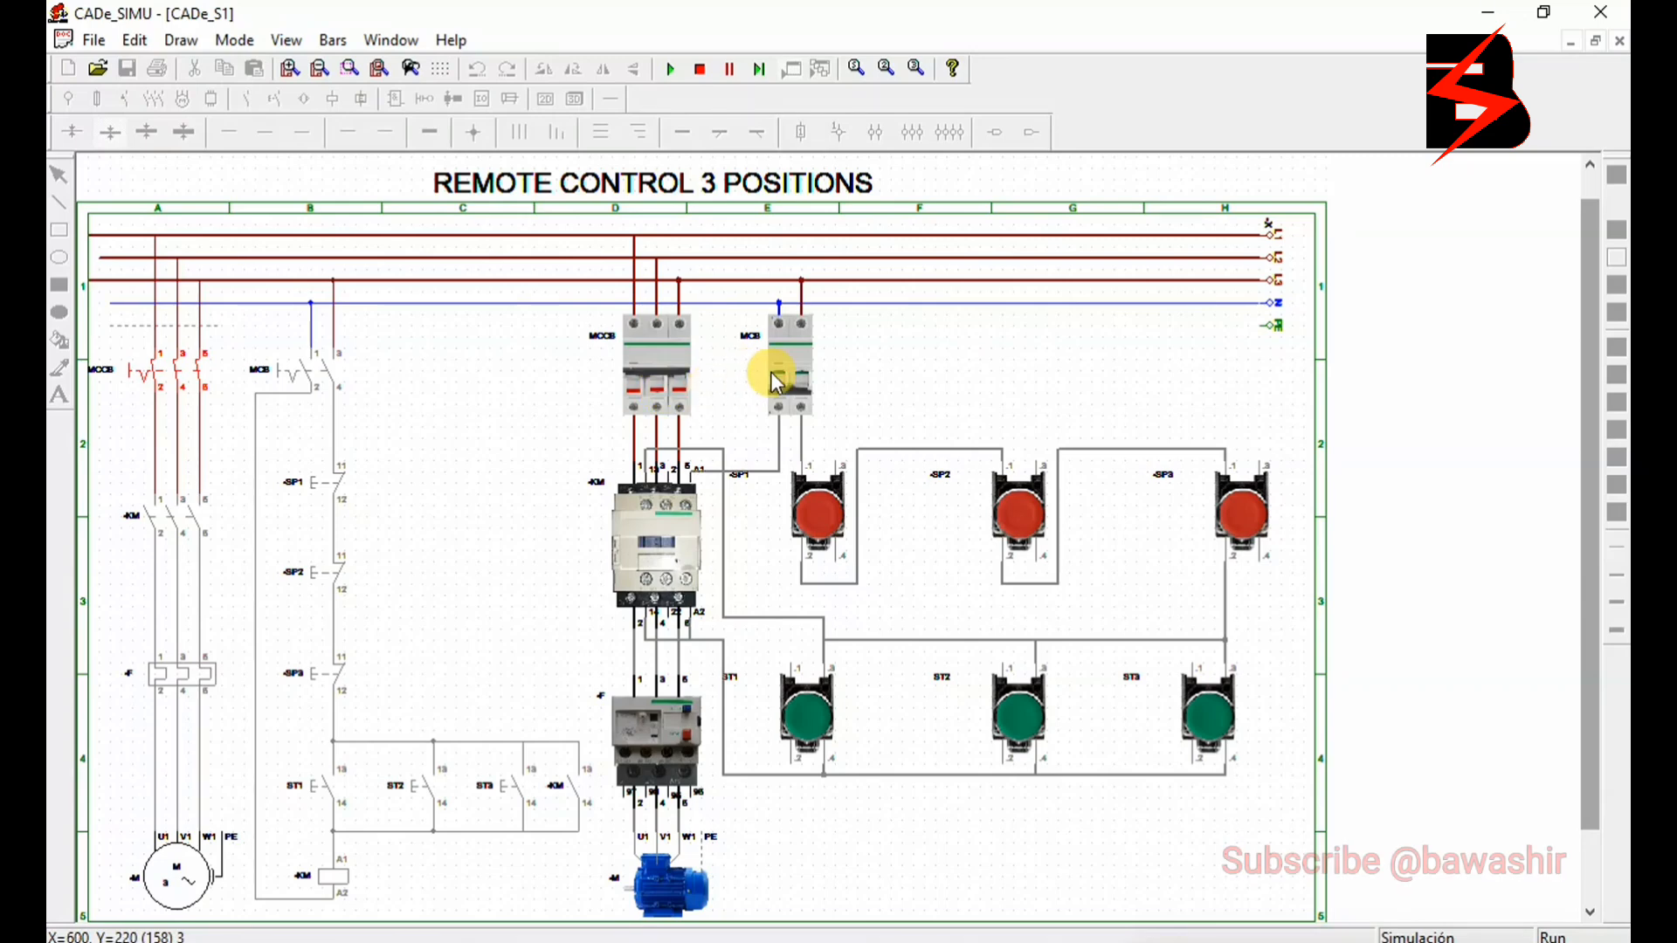